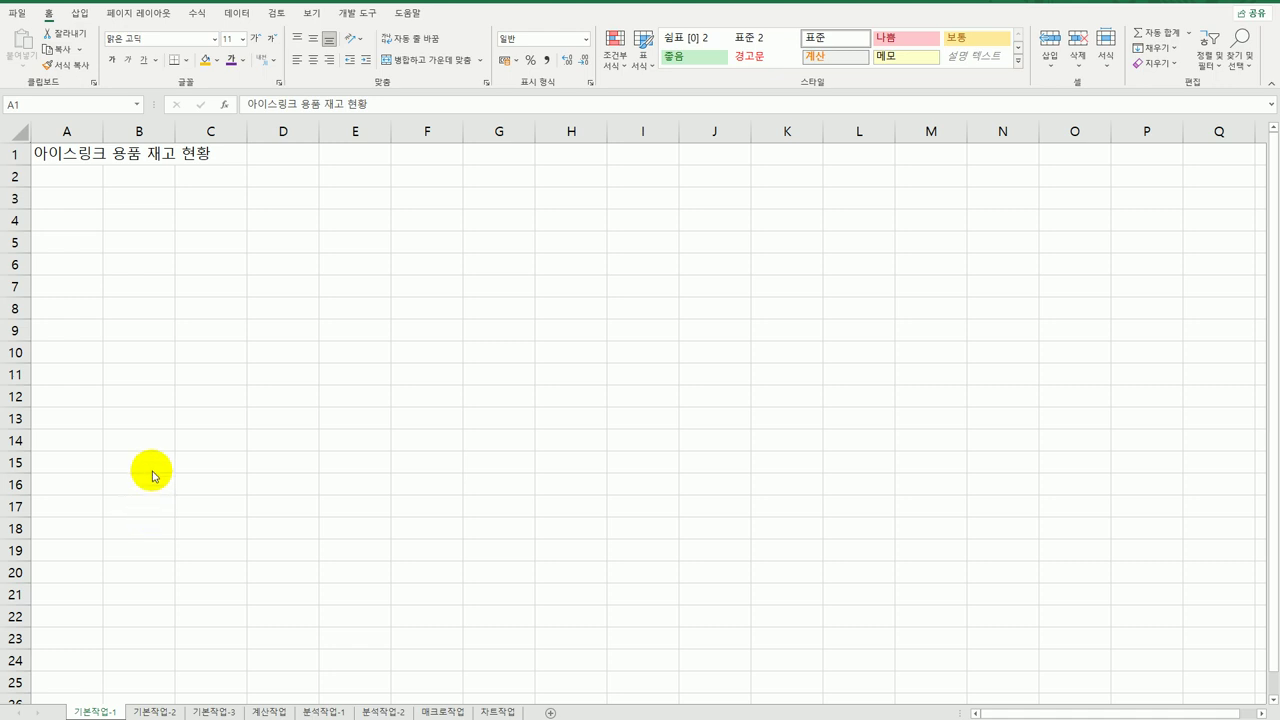
pyautogui.click(117, 283)
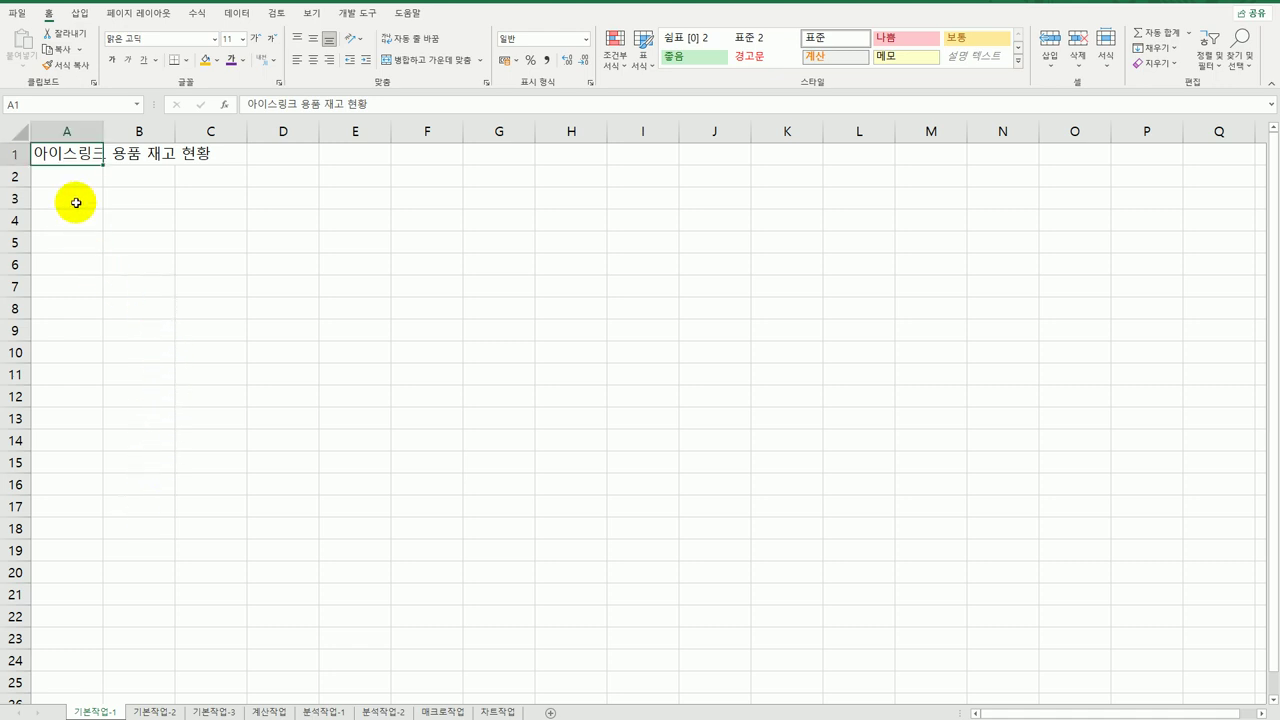
pyautogui.moveTo(76, 203); pyautogui.dragTo(454, 423)
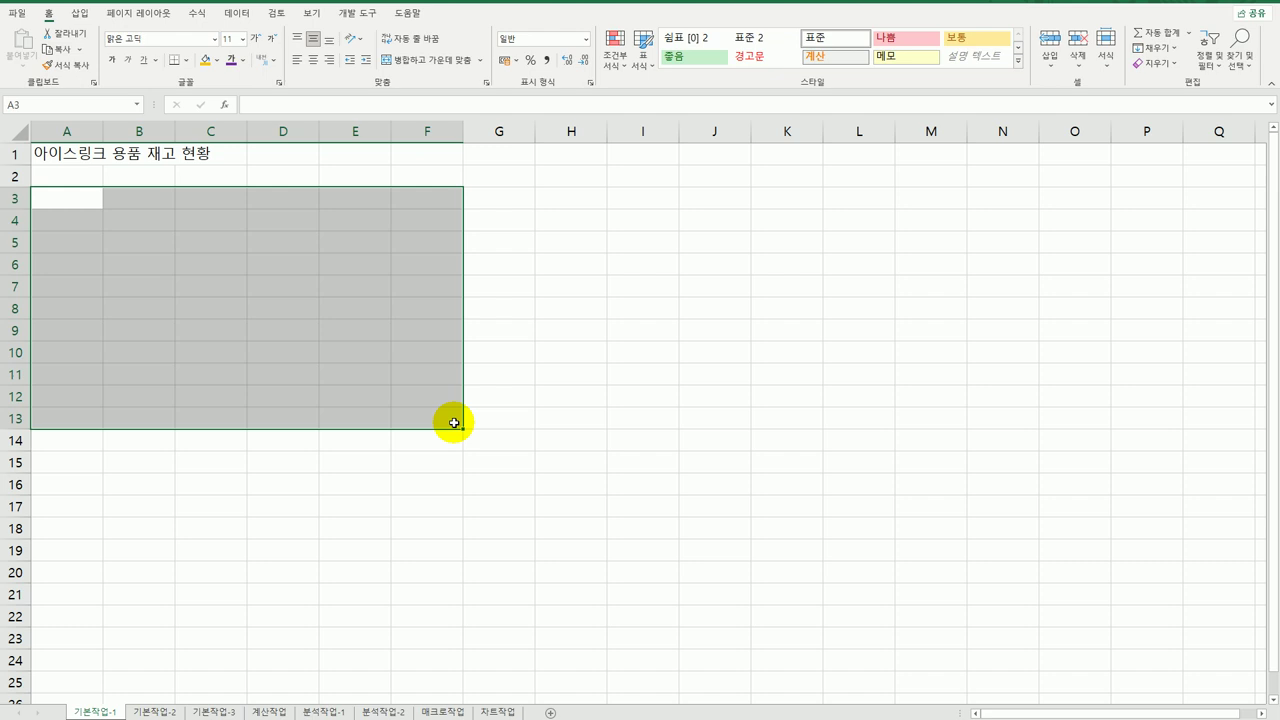
pyautogui.click(454, 423)
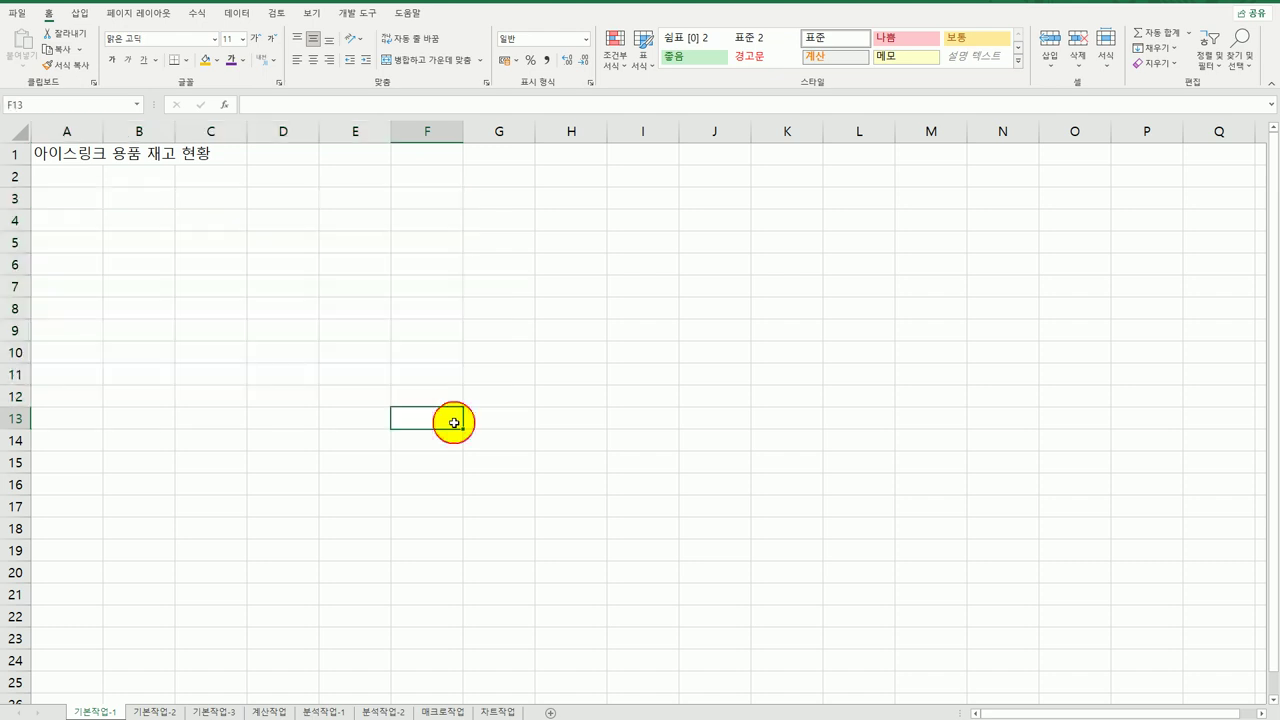
# Step: On the 기본작업-2 sheet, merge and center the title across A1:G1
pyautogui.click(155, 711)
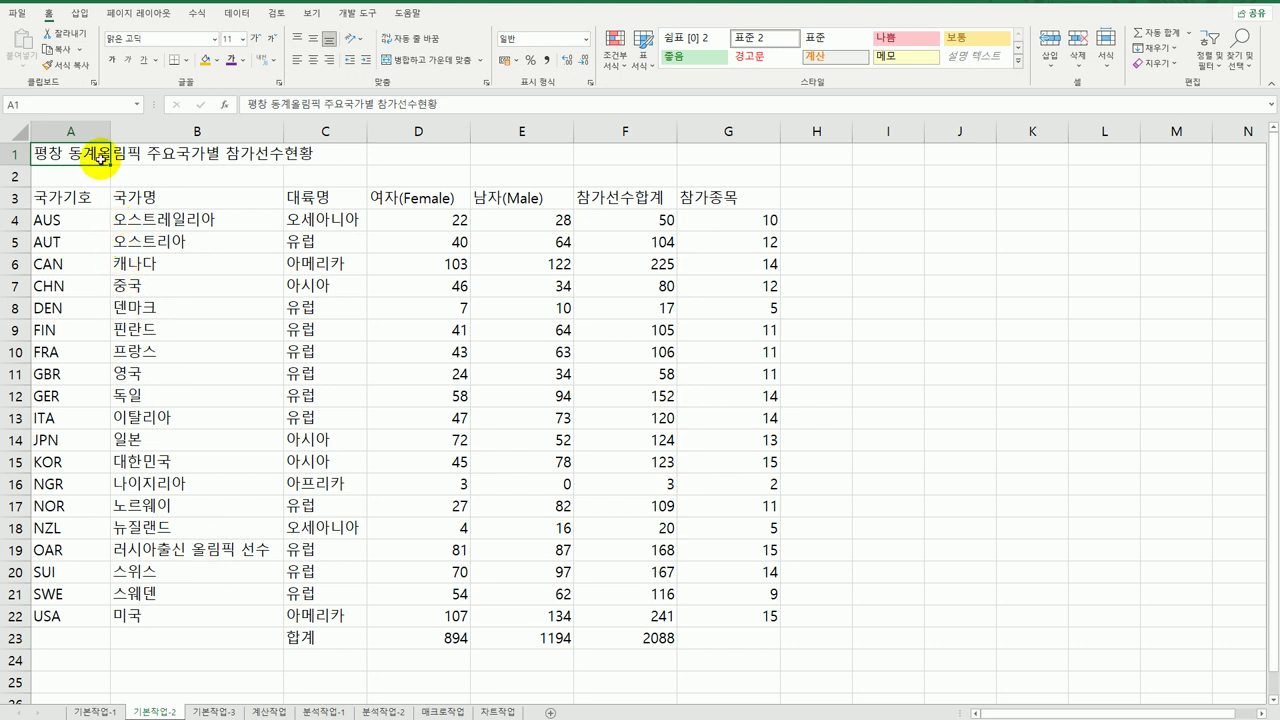
pyautogui.moveTo(95, 158); pyautogui.dragTo(695, 161)
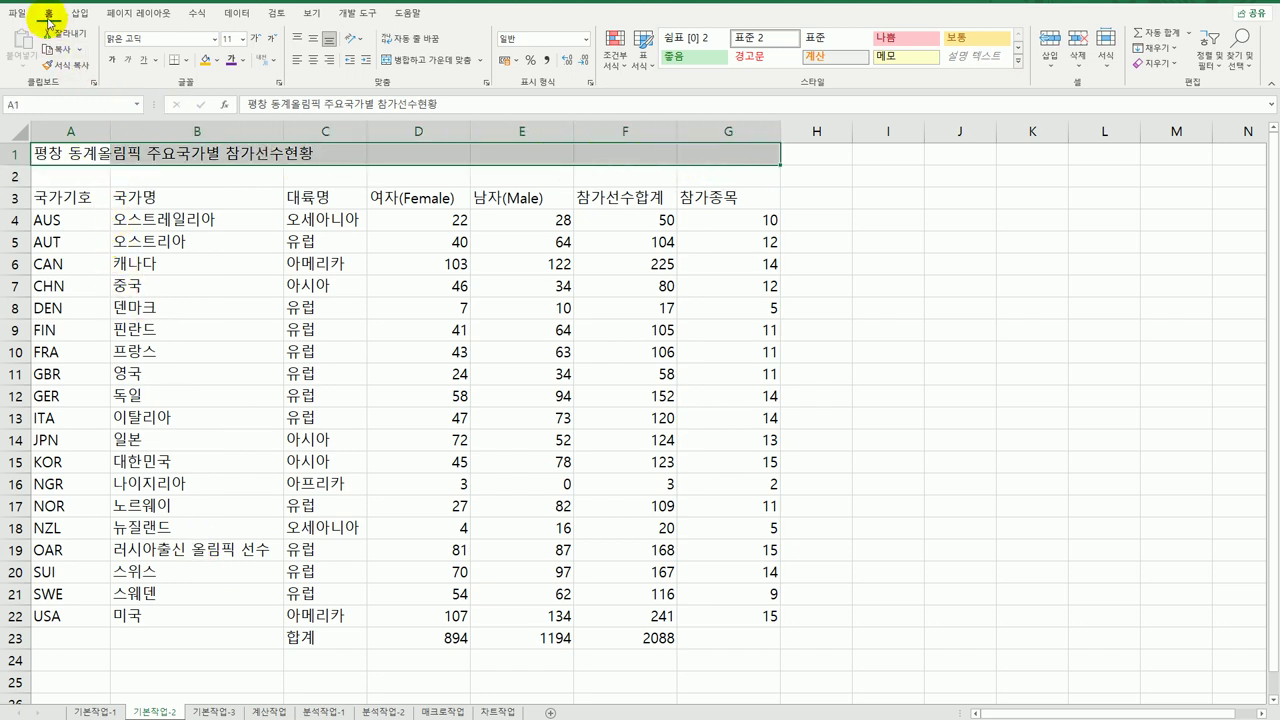
pyautogui.click(420, 62)
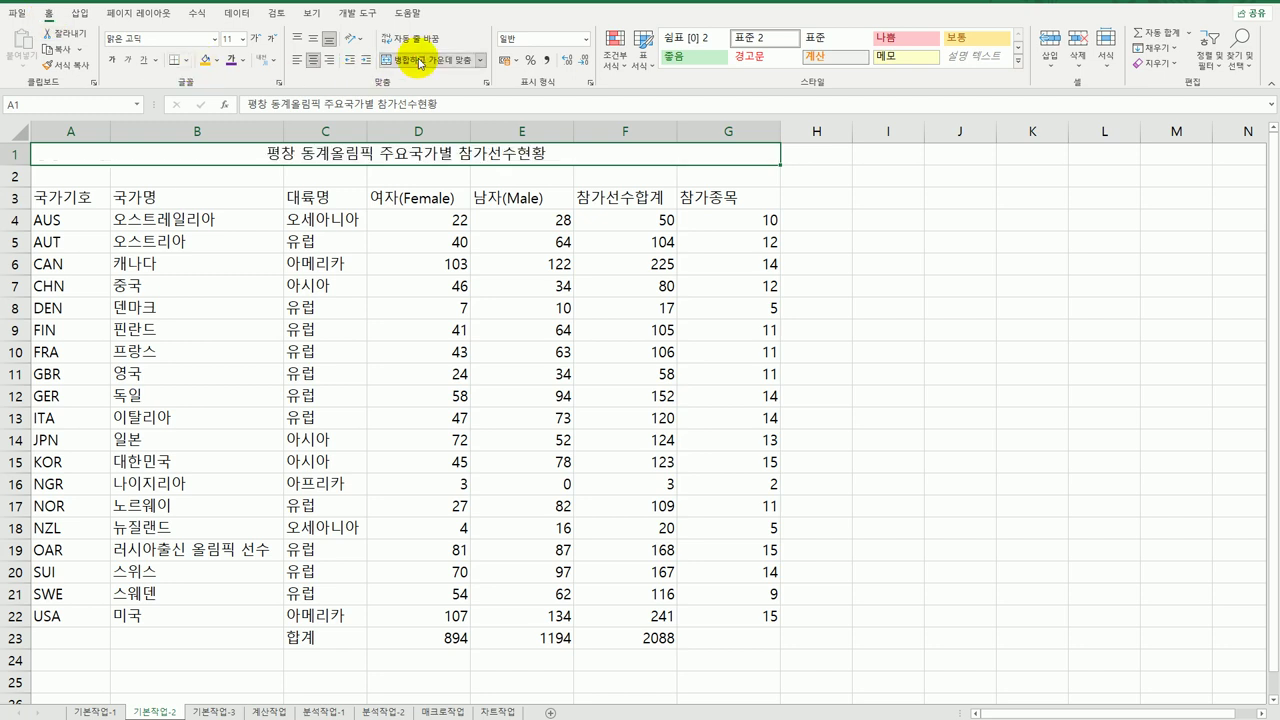
# Step: Format the merged title in row 1 with the 굴림 font, size 20, bold, and a blue font color
pyautogui.click(214, 39)
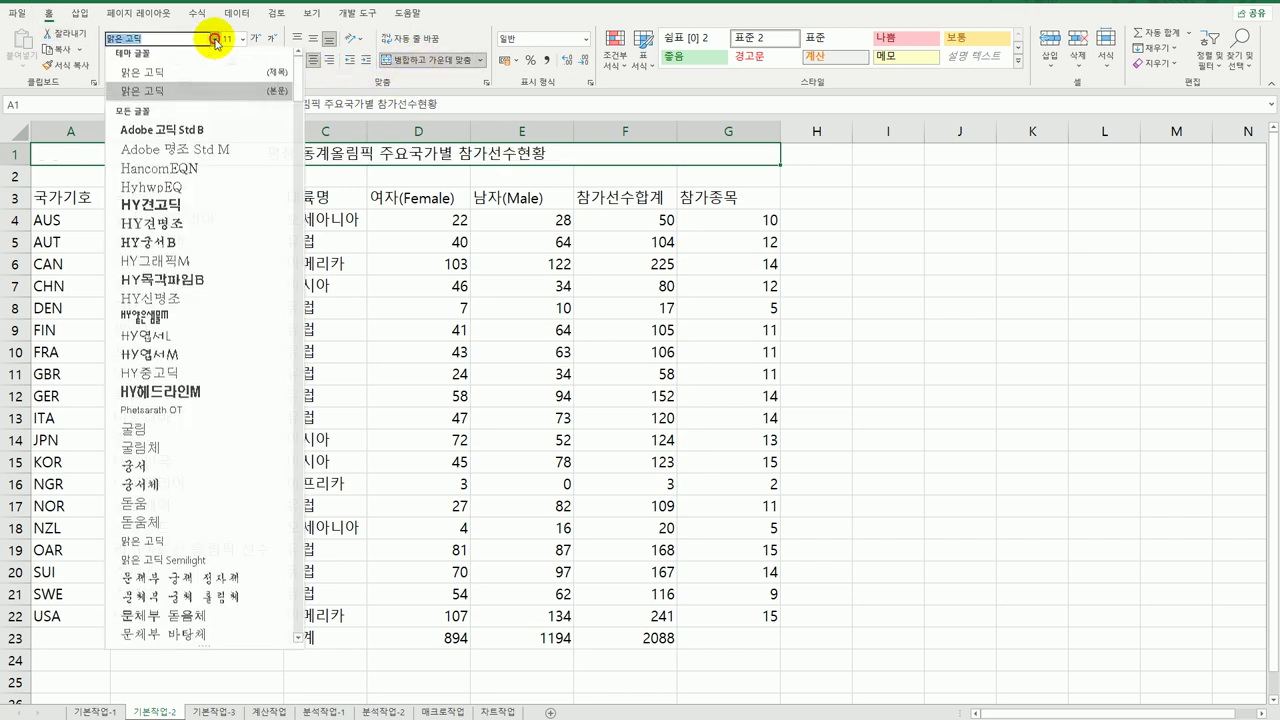
pyautogui.click(143, 434)
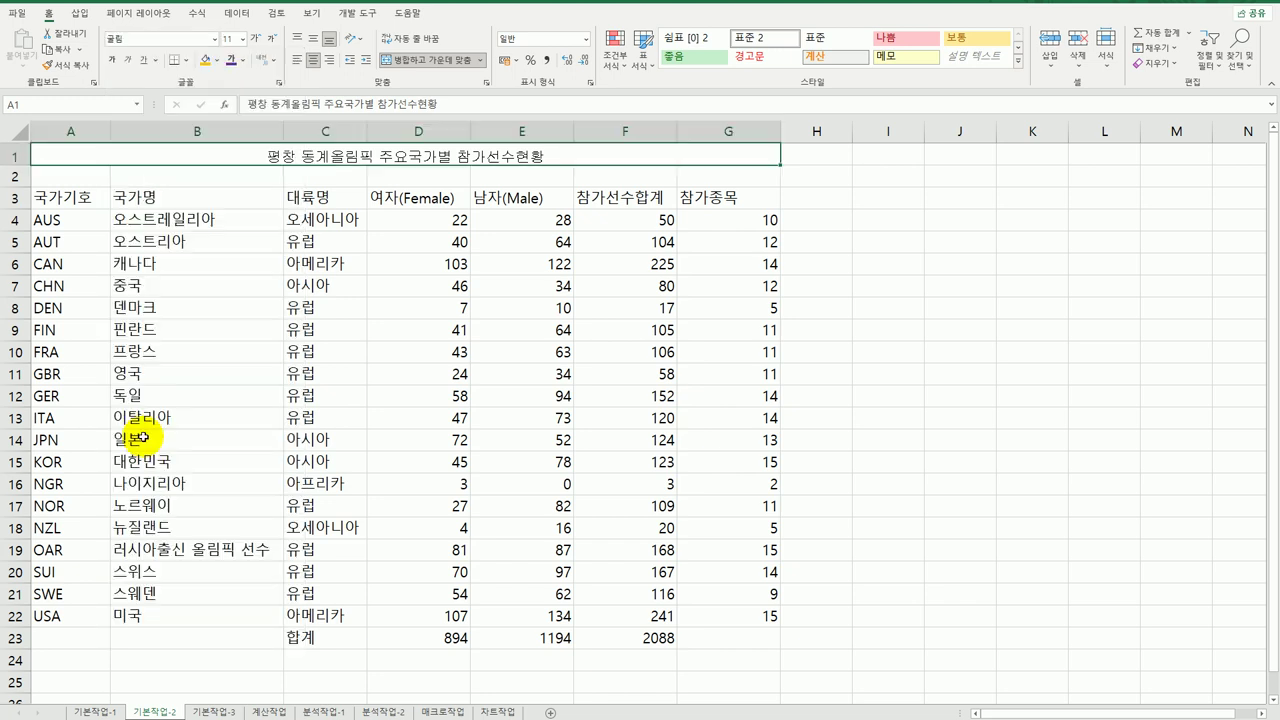
pyautogui.click(243, 39)
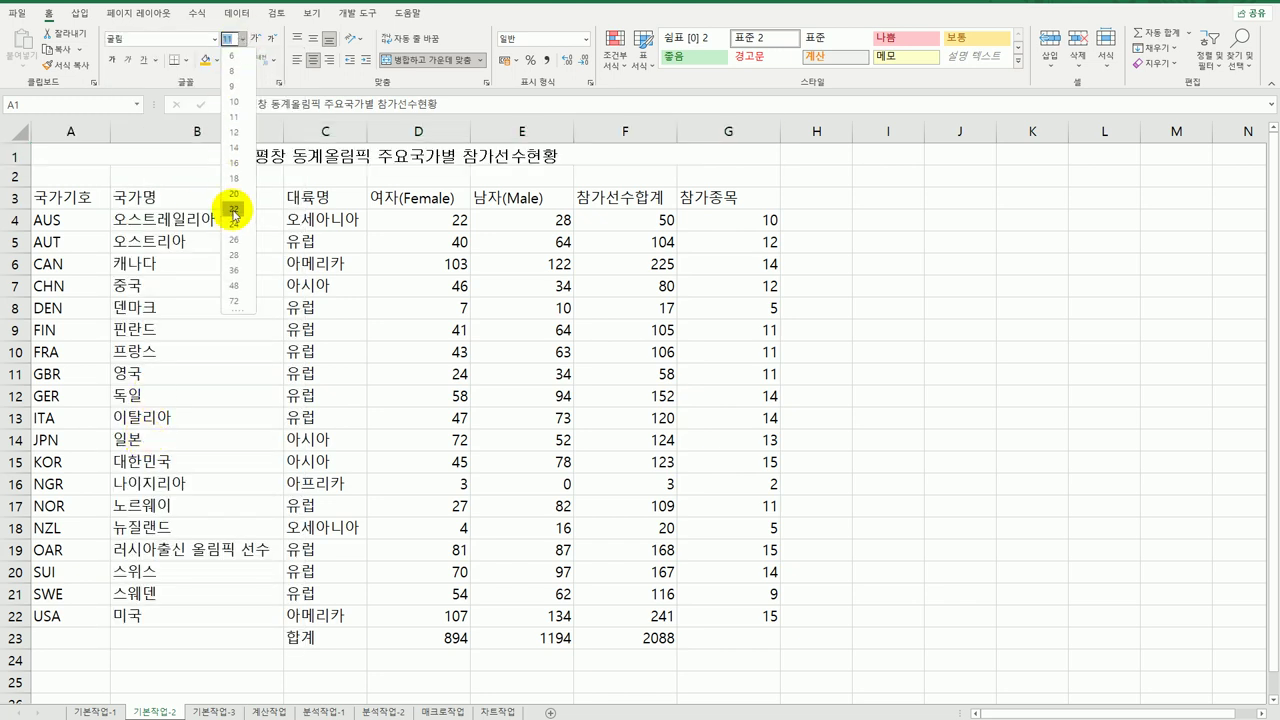
pyautogui.click(238, 194)
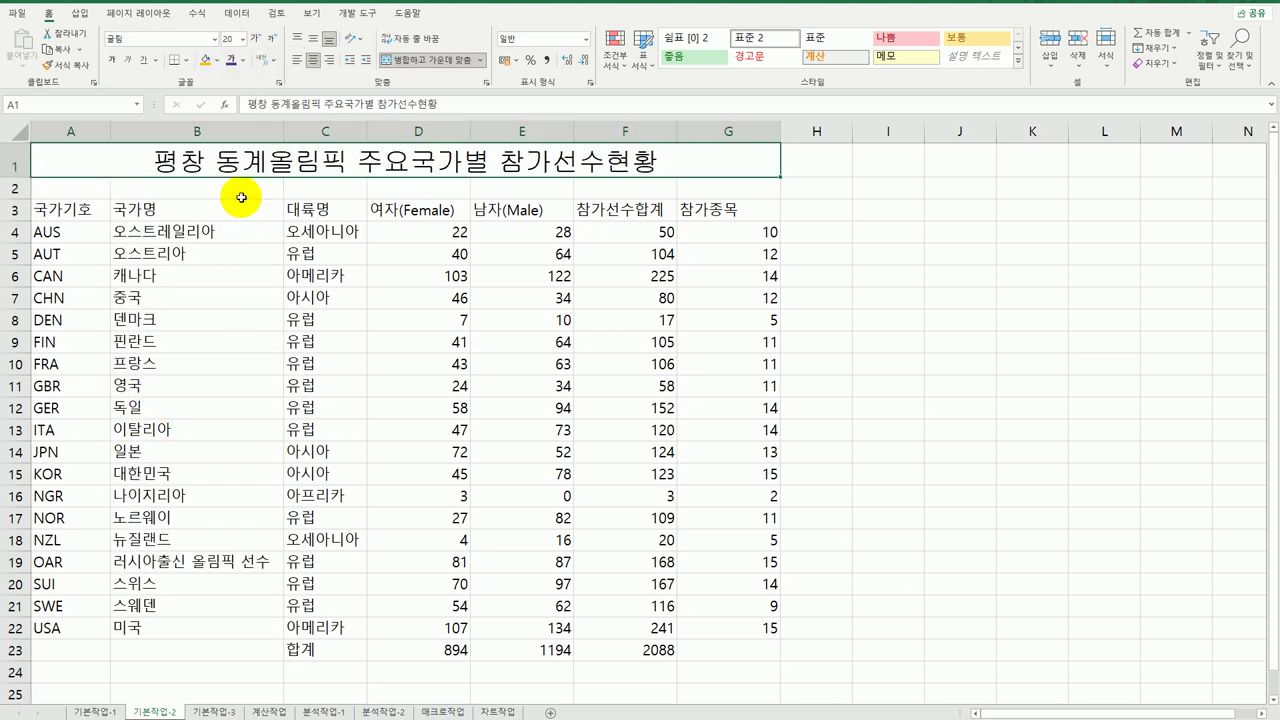
pyautogui.click(111, 60)
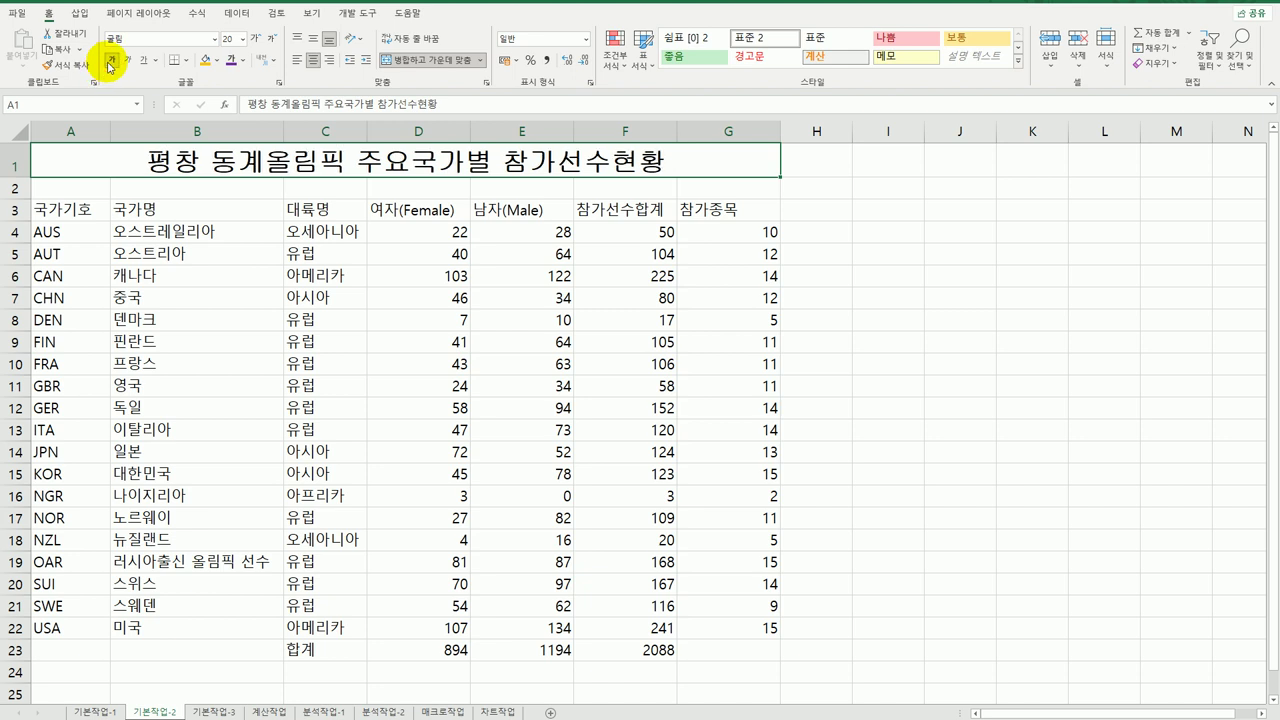
pyautogui.click(242, 60)
pyautogui.click(310, 205)
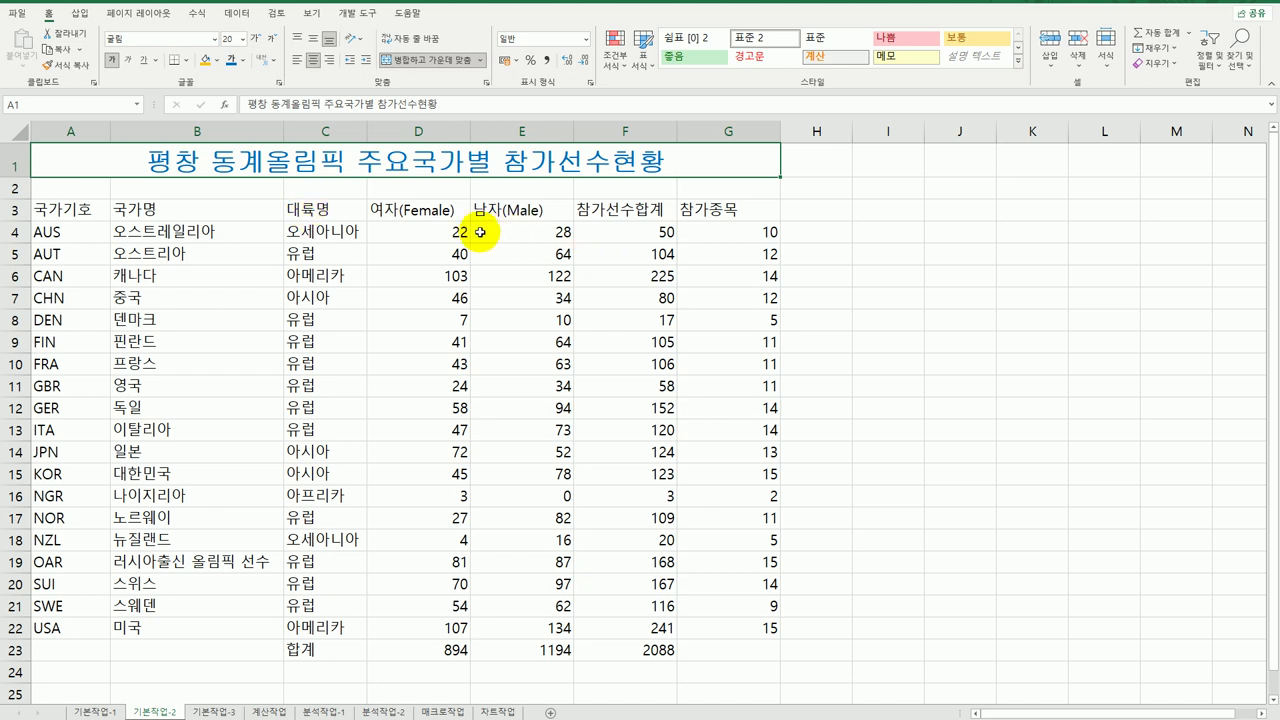
# Step: Convert the heading 참가종목 in G3 to the Hanja 參加種目
pyautogui.click(701, 213)
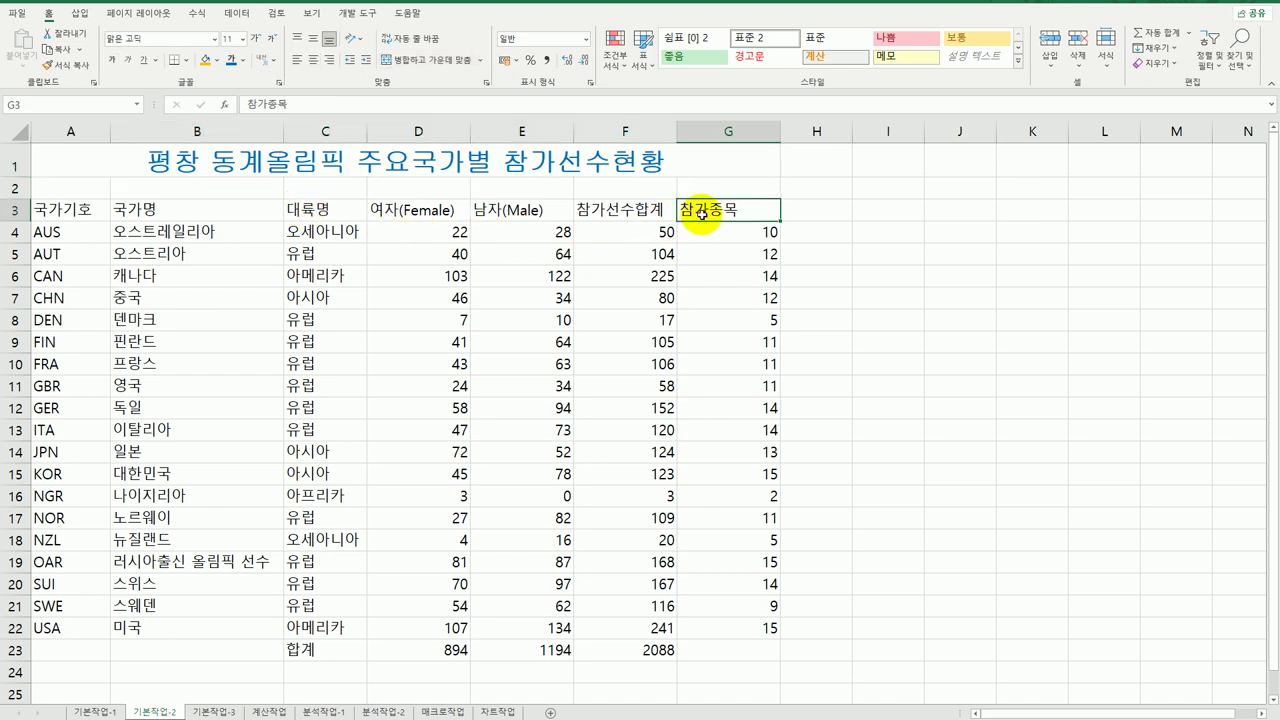
pyautogui.doubleClick(764, 213)
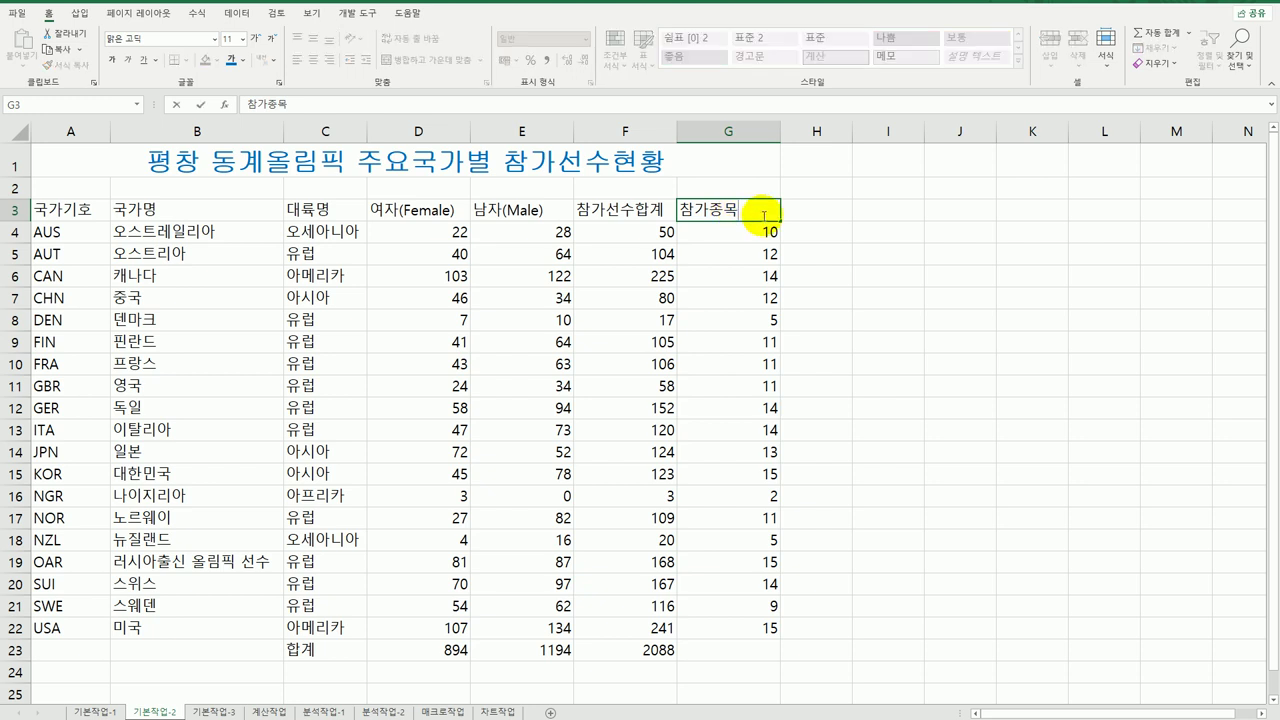
pyautogui.press('Hangul_Hanja')
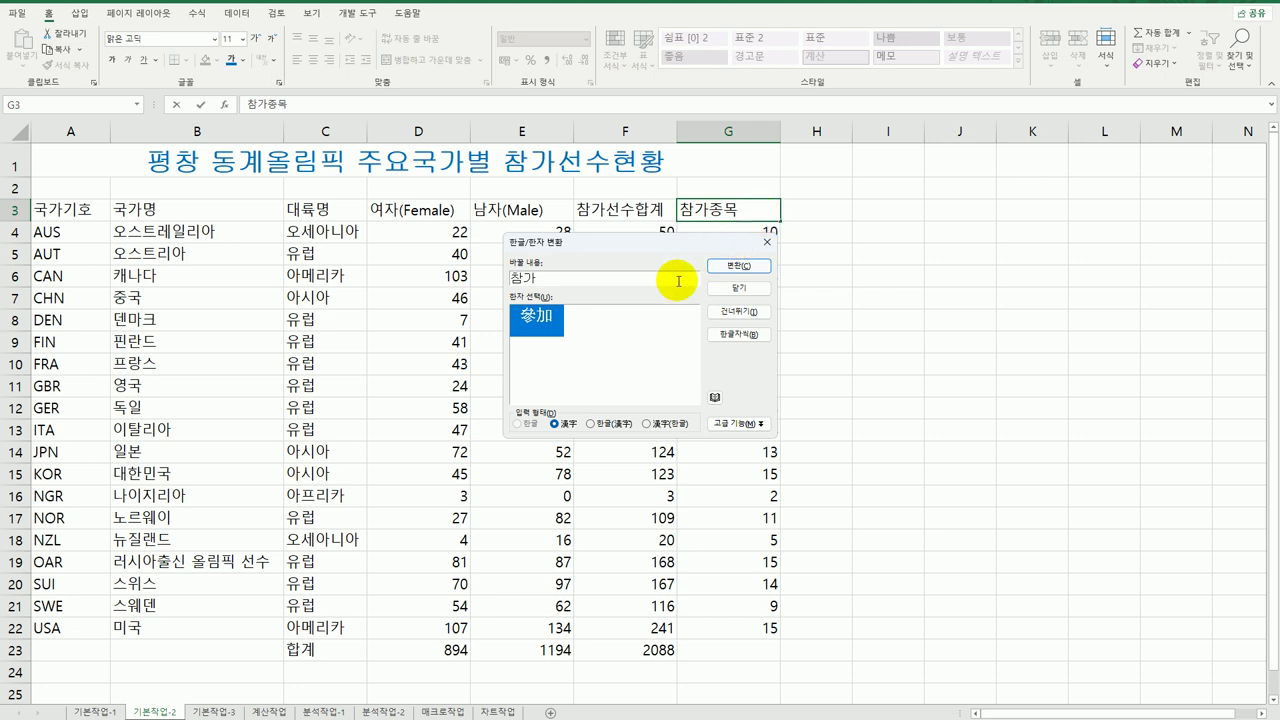
pyautogui.click(747, 267)
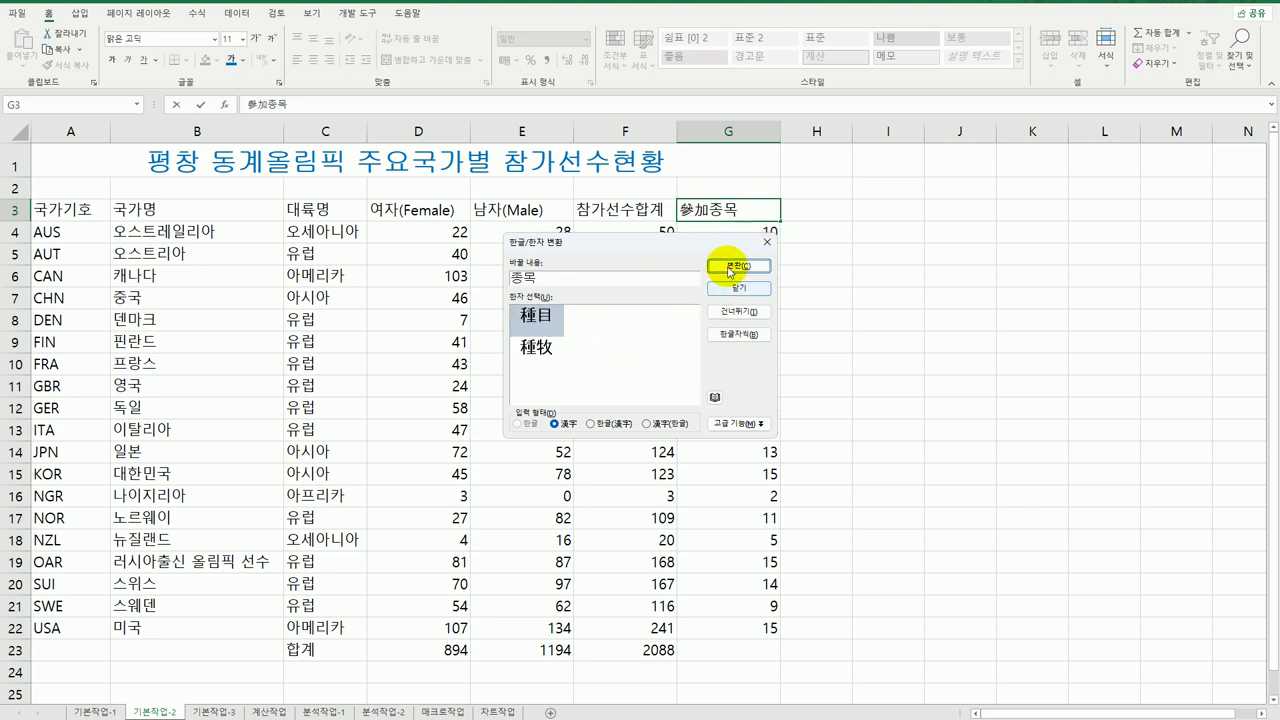
pyautogui.click(731, 270)
pyautogui.click(858, 340)
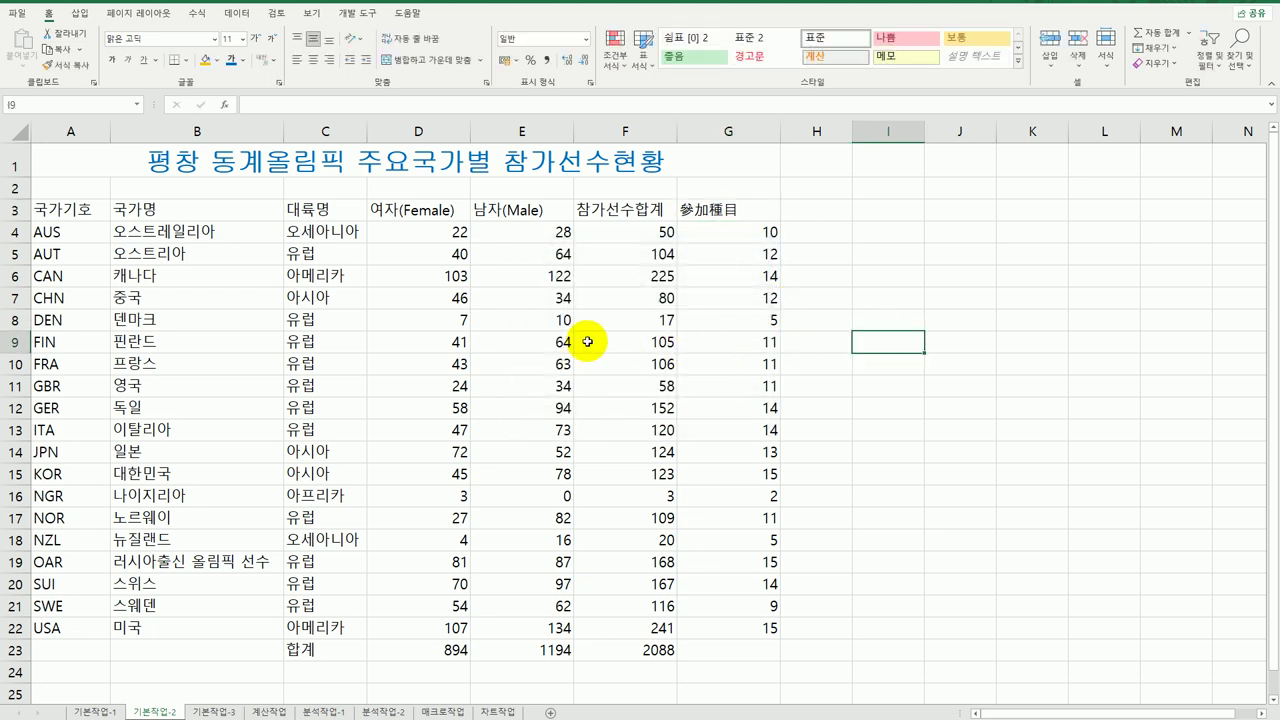
# Step: Apply the custom number format #,##0명 to the athlete counts in D4:F23
pyautogui.click(428, 236)
pyautogui.moveTo(428, 236); pyautogui.dragTo(611, 643)
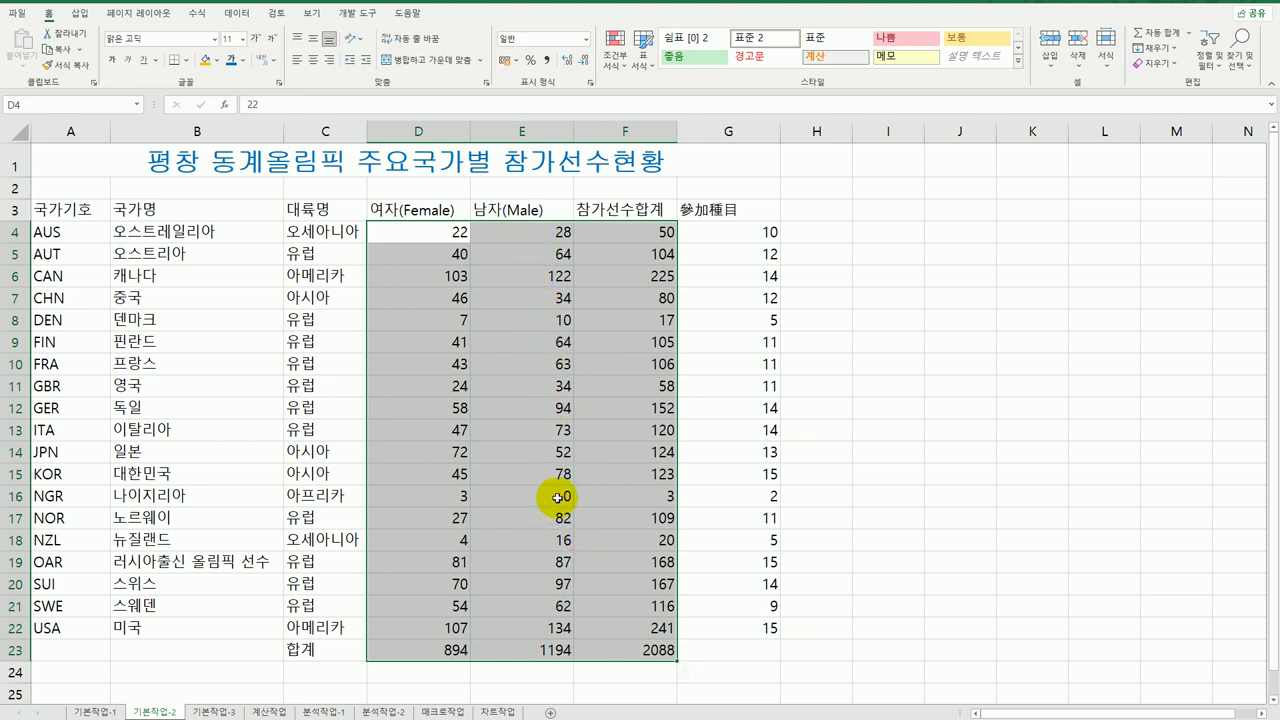
pyautogui.rightClick(459, 236)
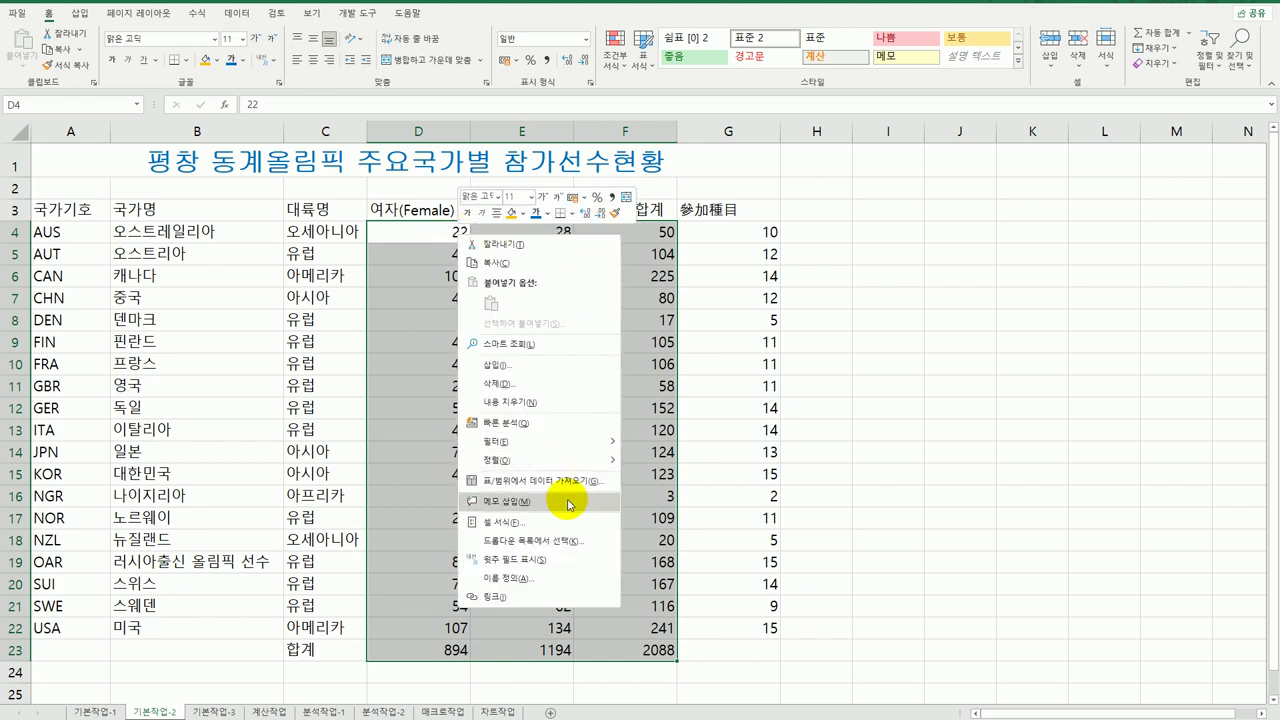
pyautogui.click(566, 523)
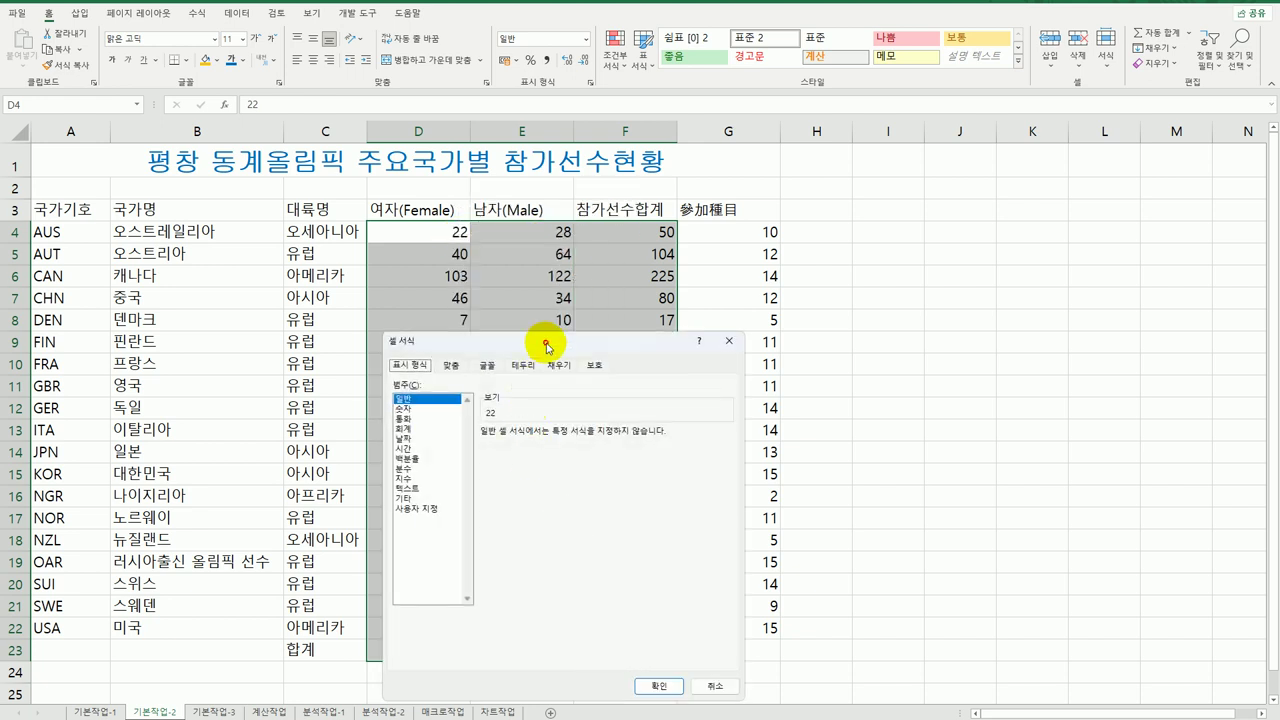
pyautogui.moveTo(491, 343); pyautogui.dragTo(921, 162)
pyautogui.click(868, 328)
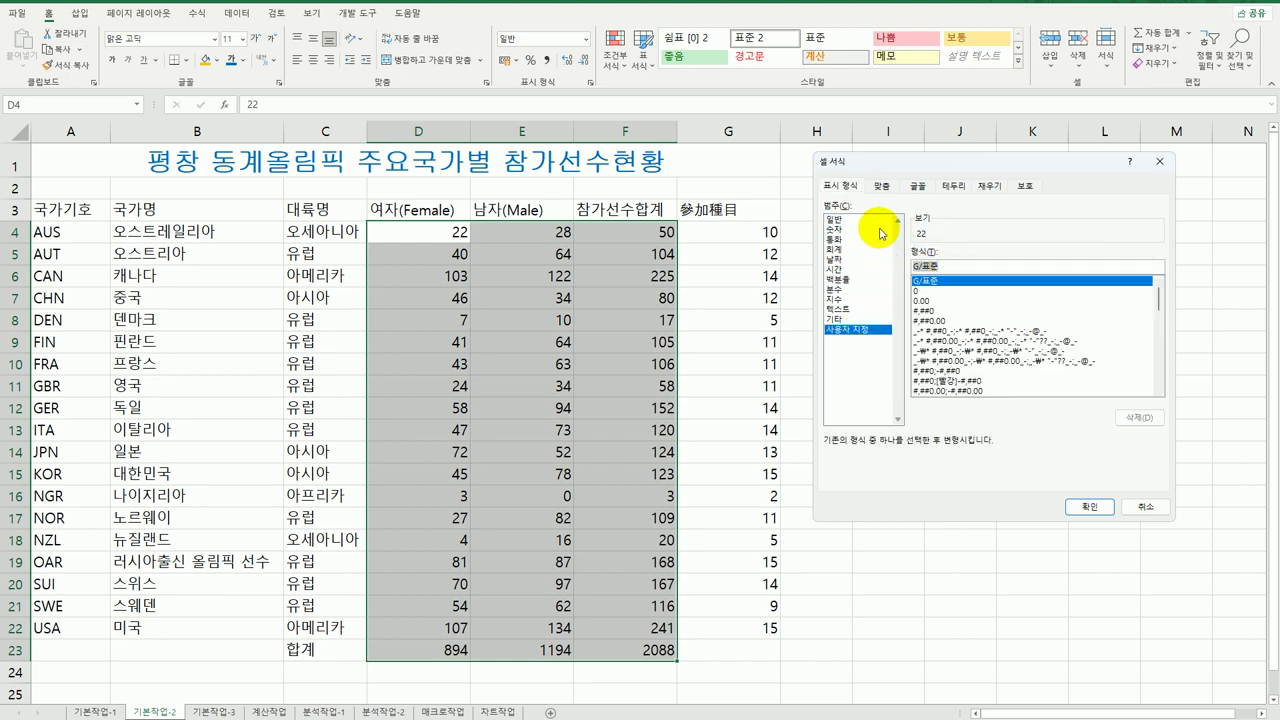
pyautogui.write('#,##')
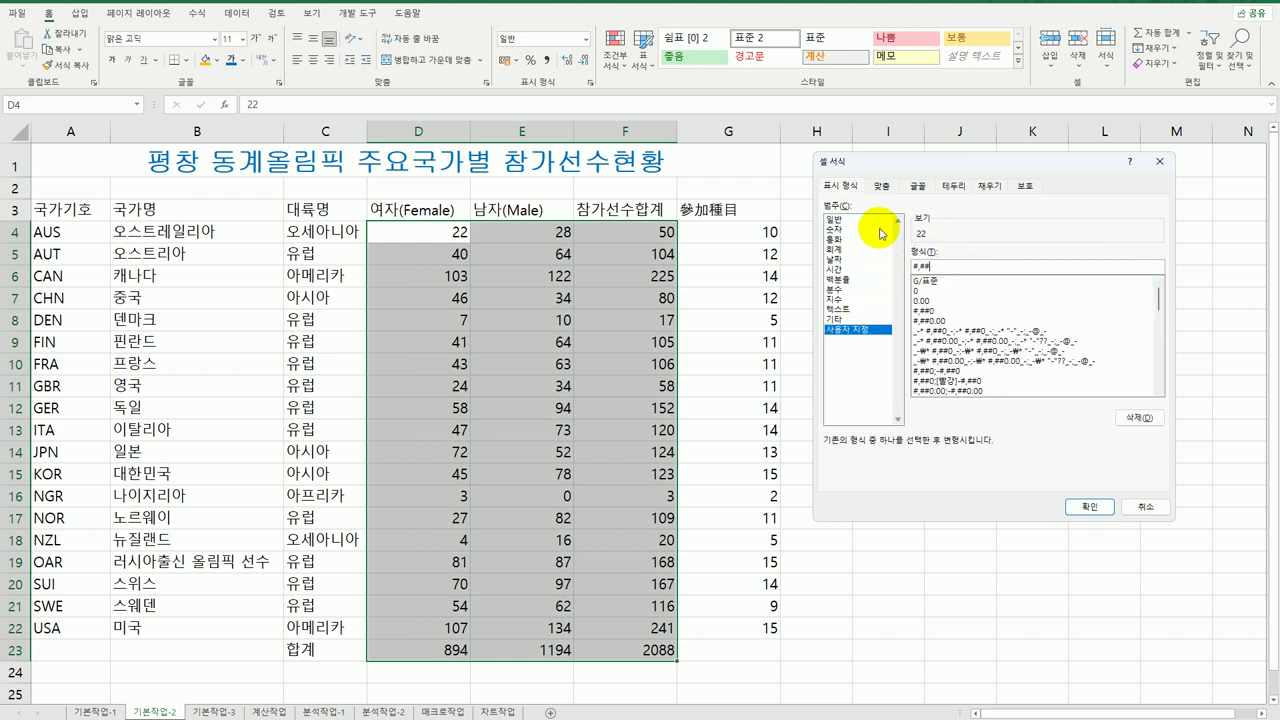
pyautogui.write('0명')
pyautogui.click(1088, 506)
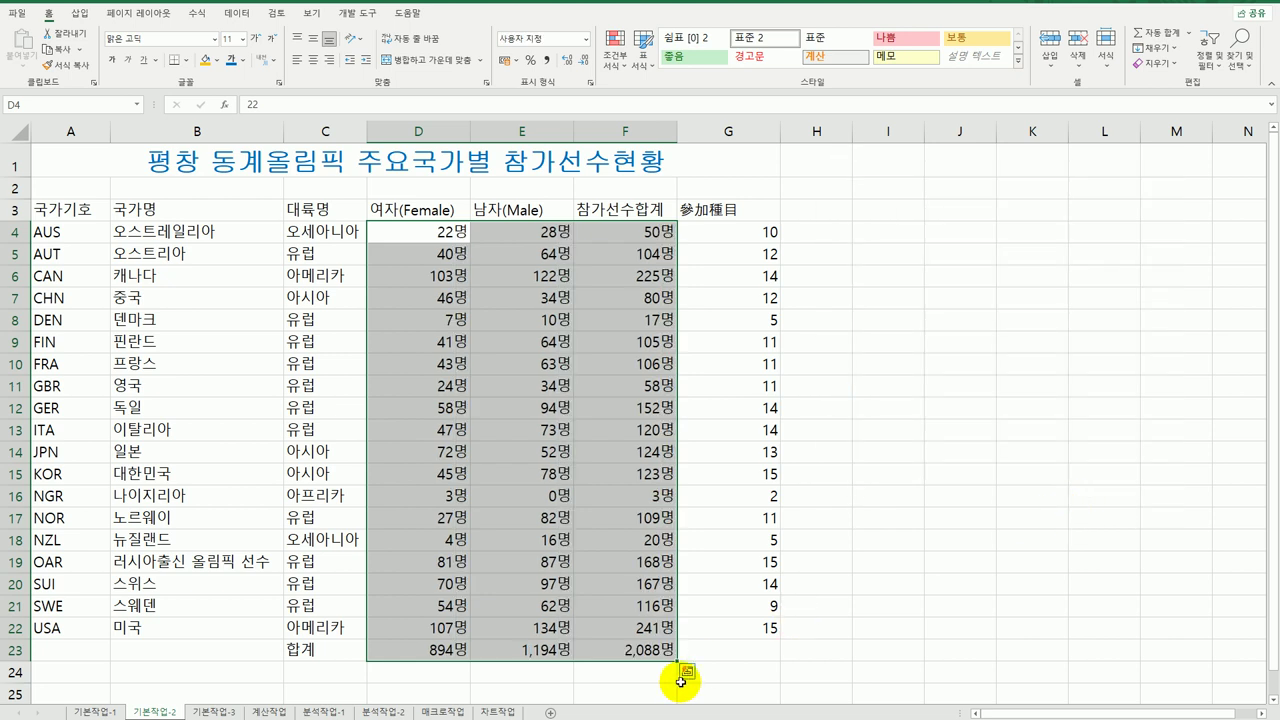
pyautogui.click(650, 655)
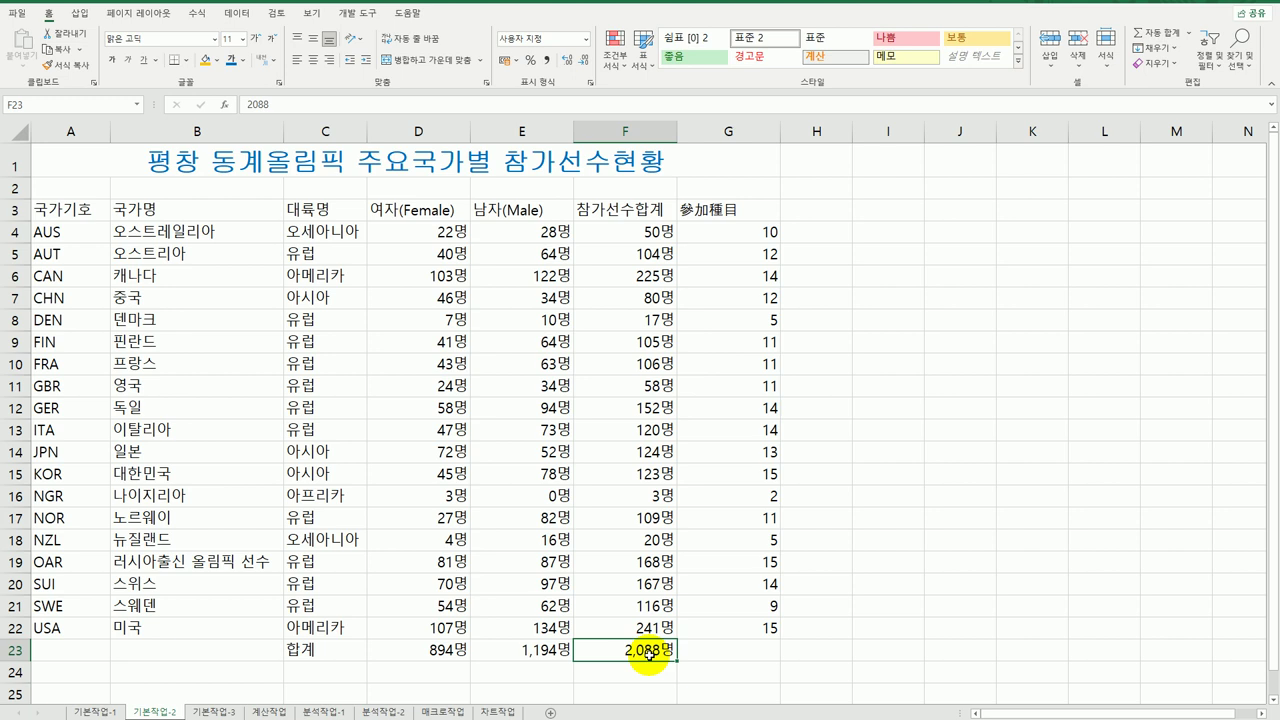
# Step: Merge and center the 합계 label across A23:C23
pyautogui.click(40, 645)
pyautogui.moveTo(110, 643); pyautogui.dragTo(315, 627)
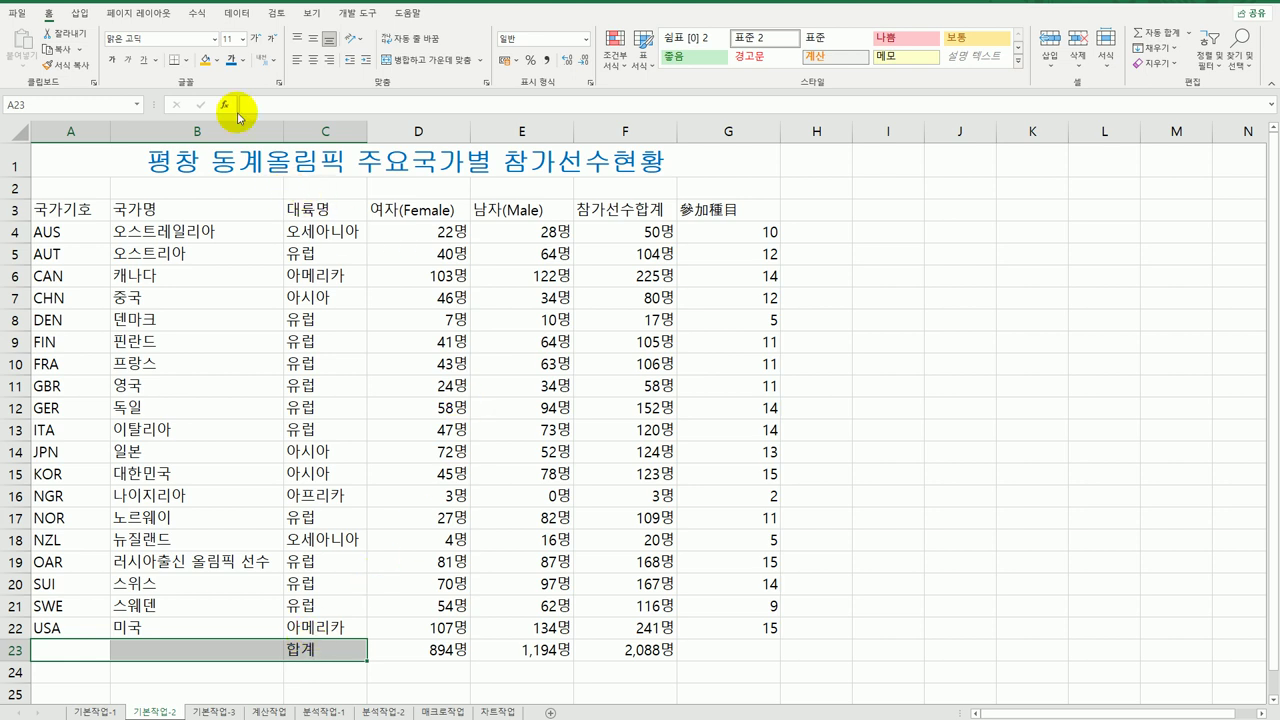
pyautogui.click(418, 62)
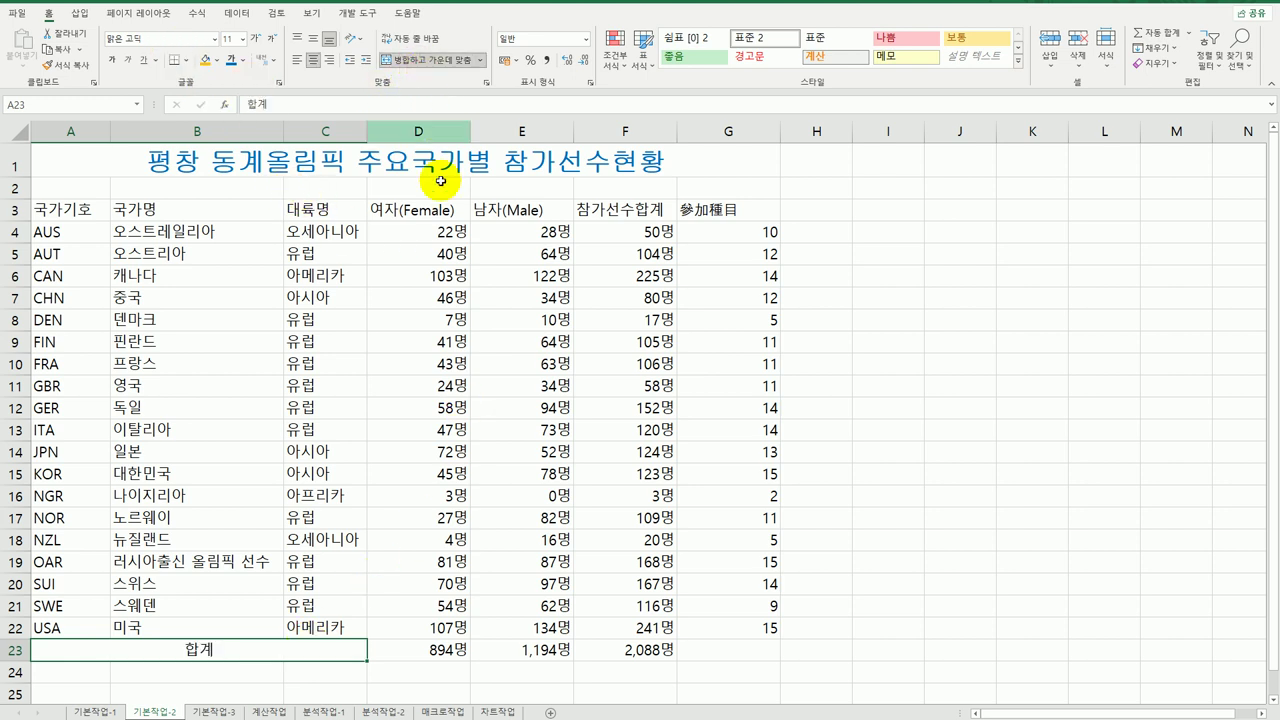
# Step: Fill the header row A3:G3 with standard light blue and center the text in A3:G3 and A4:C22
pyautogui.moveTo(94, 206); pyautogui.dragTo(712, 209)
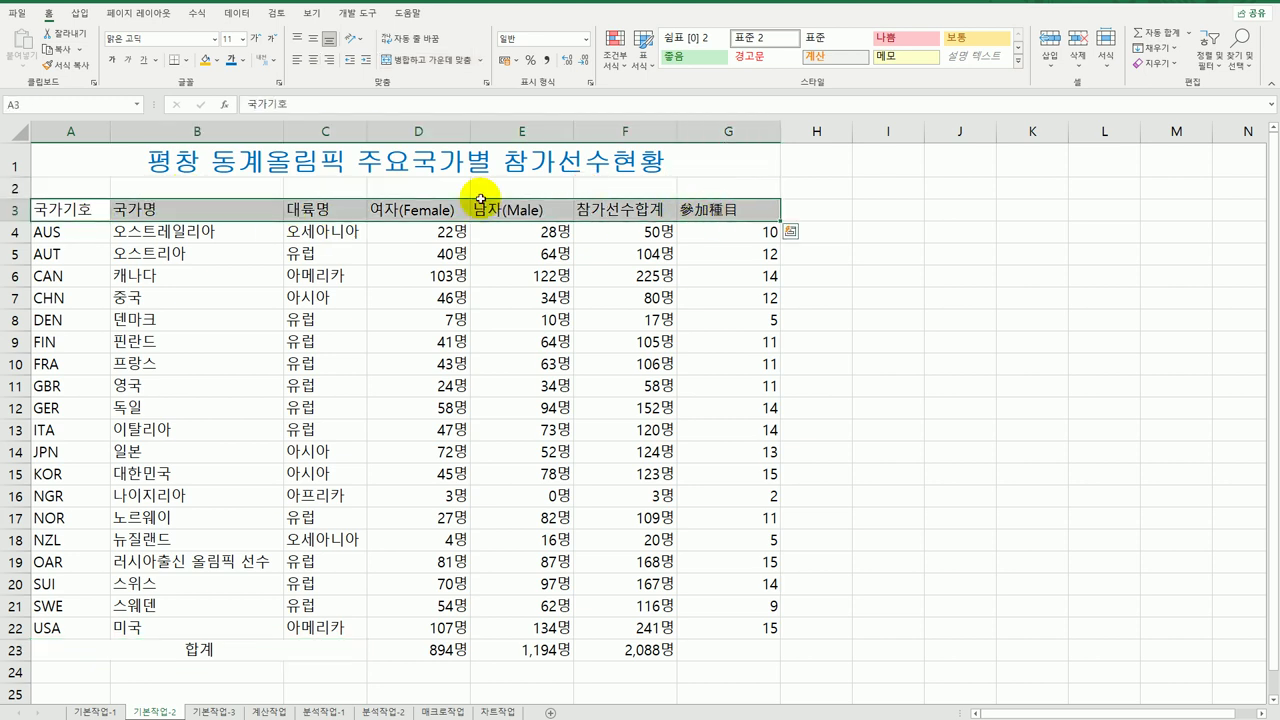
pyautogui.click(215, 60)
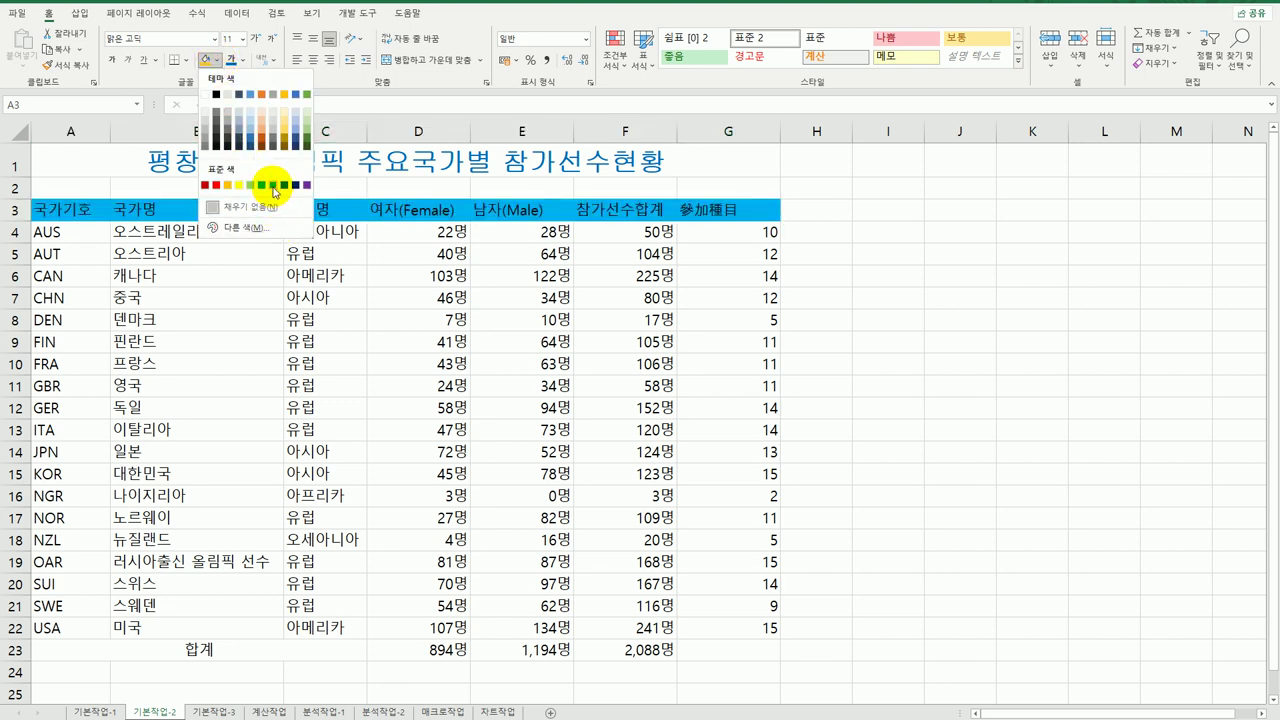
pyautogui.click(273, 185)
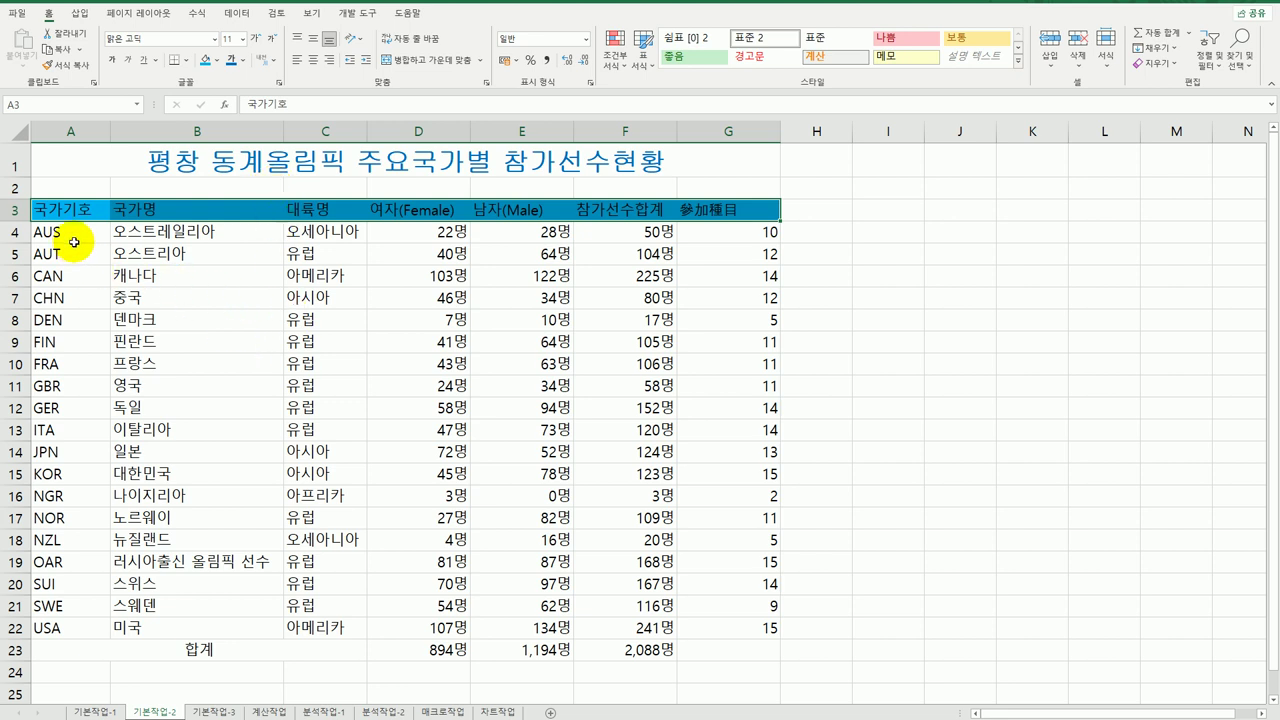
pyautogui.moveTo(74, 242); pyautogui.dragTo(309, 634)
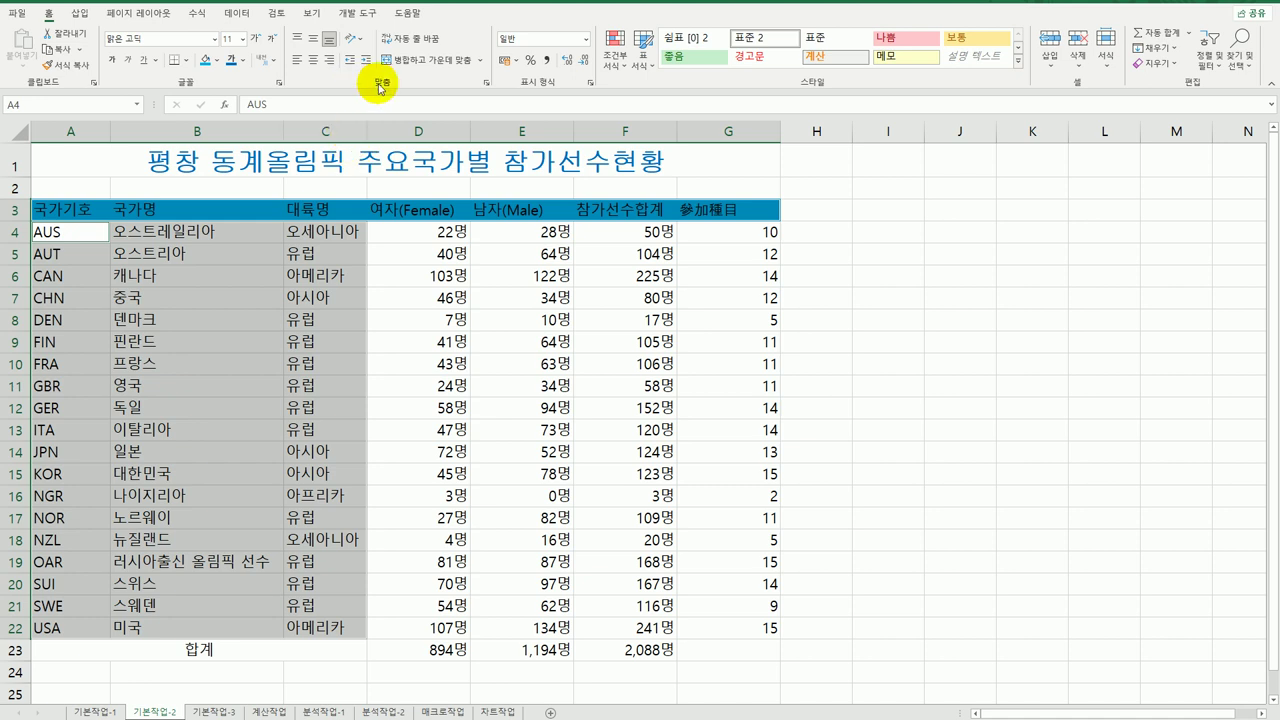
pyautogui.click(313, 66)
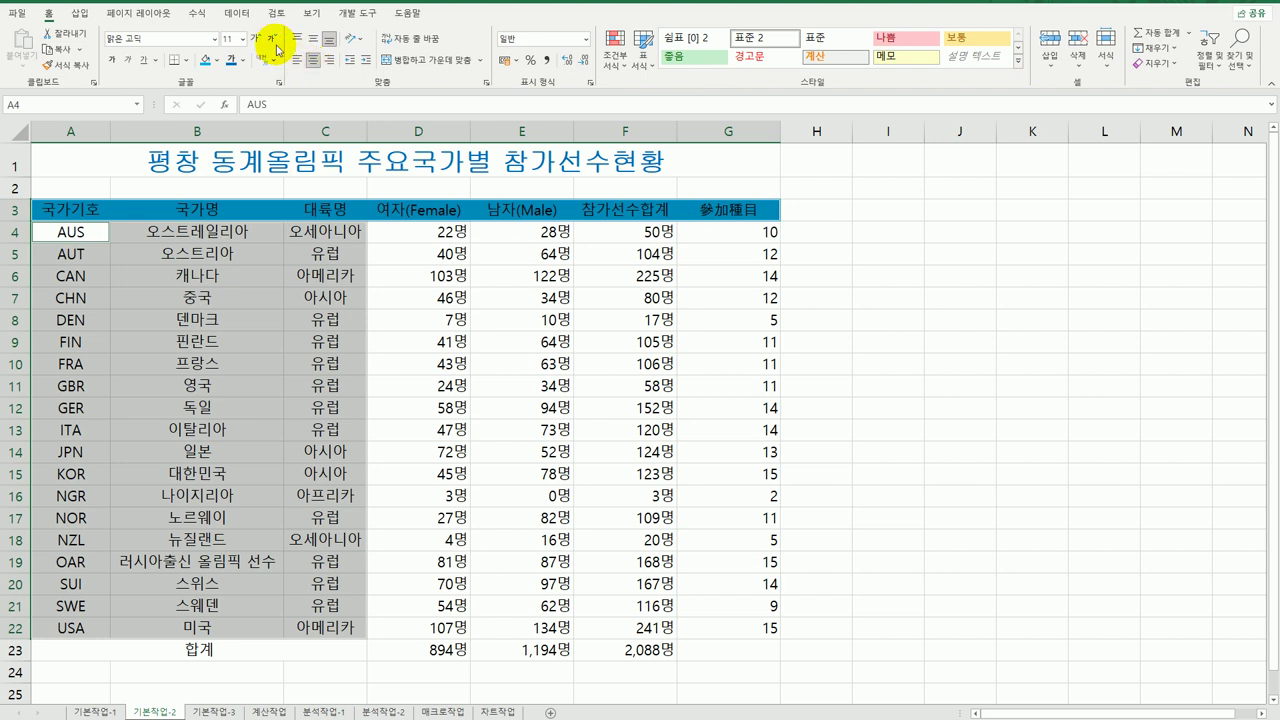
# Step: Apply all borders to the whole table range A3:G23
pyautogui.moveTo(64, 210); pyautogui.dragTo(753, 649)
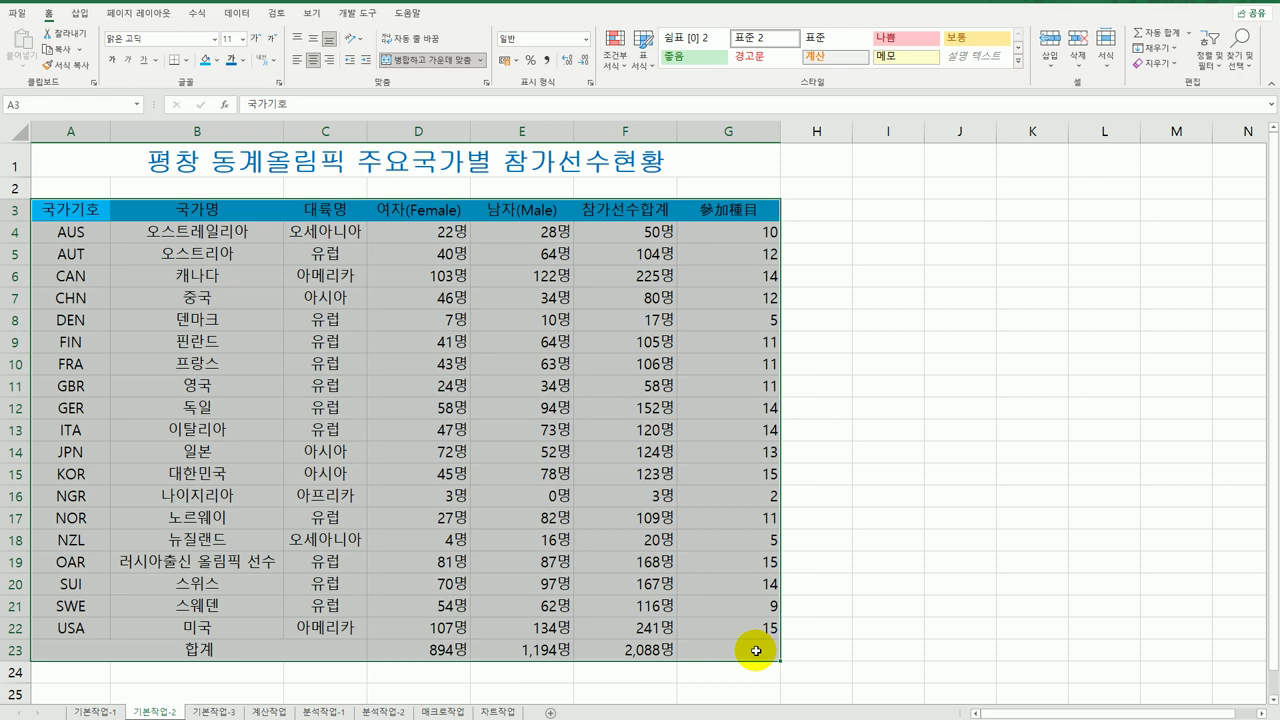
pyautogui.click(185, 60)
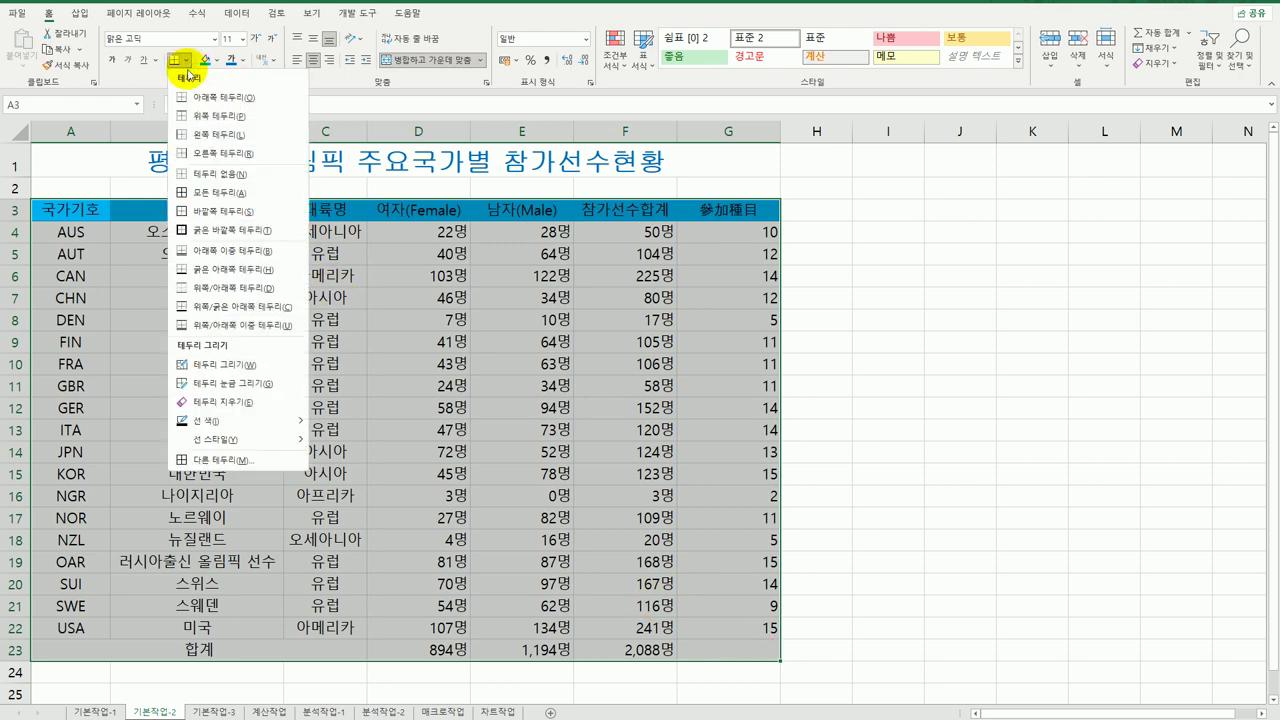
pyautogui.click(212, 194)
pyautogui.click(950, 494)
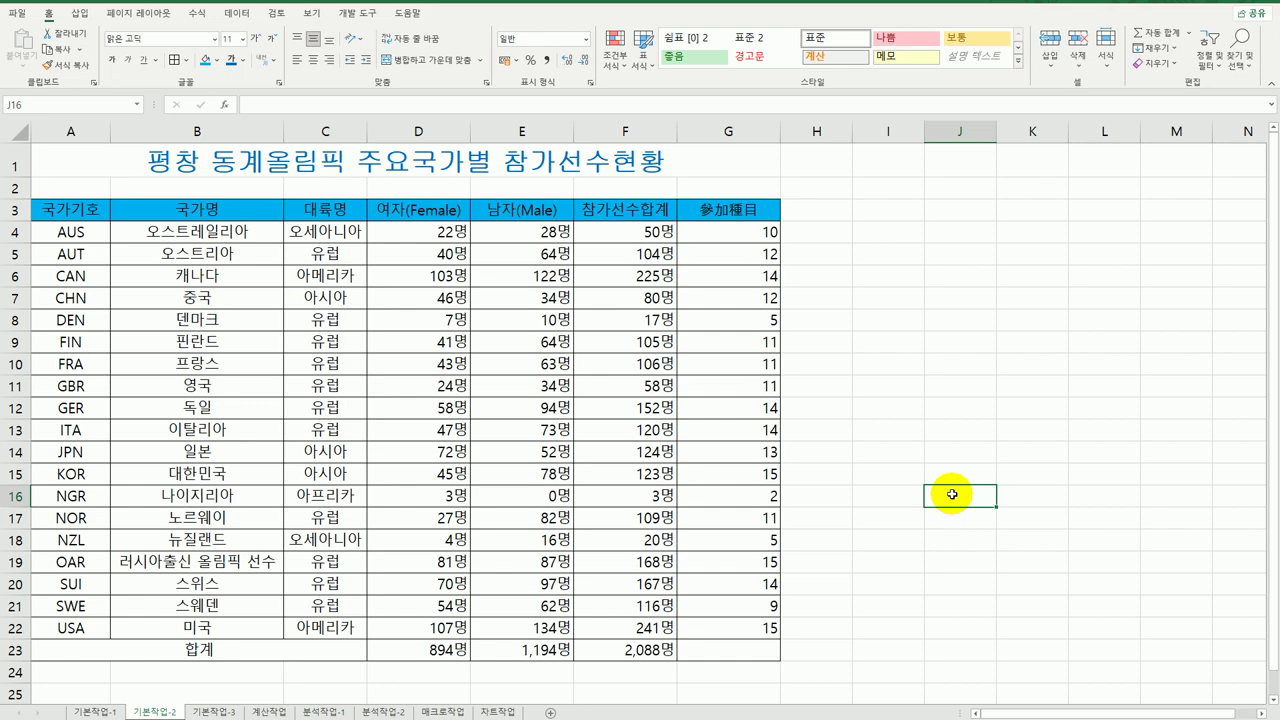
# Step: On the 기본작업-3 sheet, start a text-contains conditional formatting rule for codes in C4:C15 containing K
pyautogui.click(211, 711)
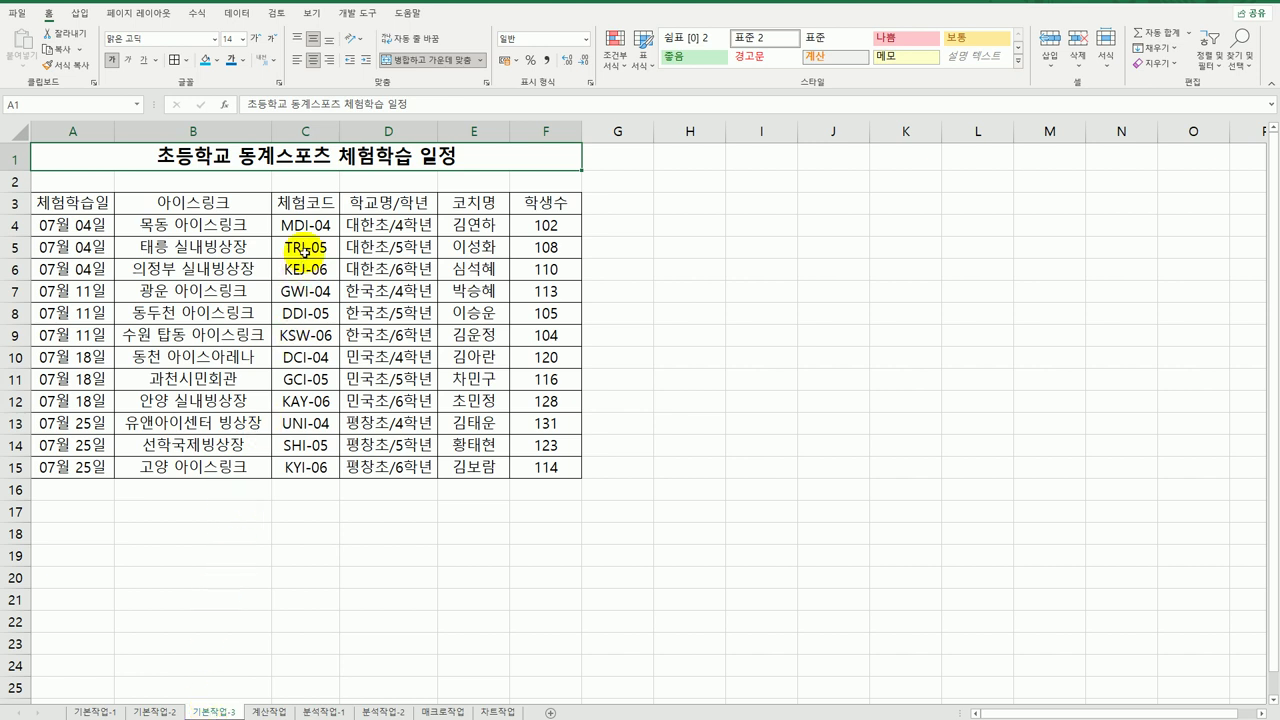
pyautogui.moveTo(307, 226); pyautogui.dragTo(309, 462)
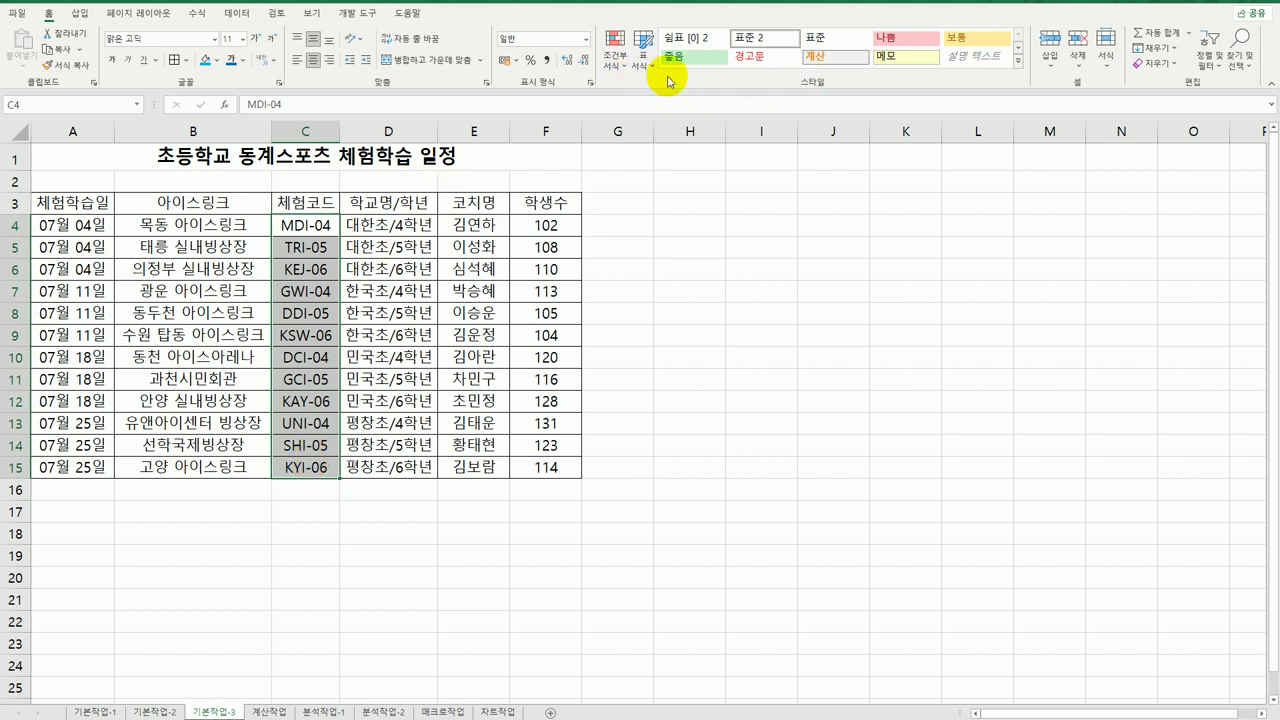
pyautogui.click(618, 66)
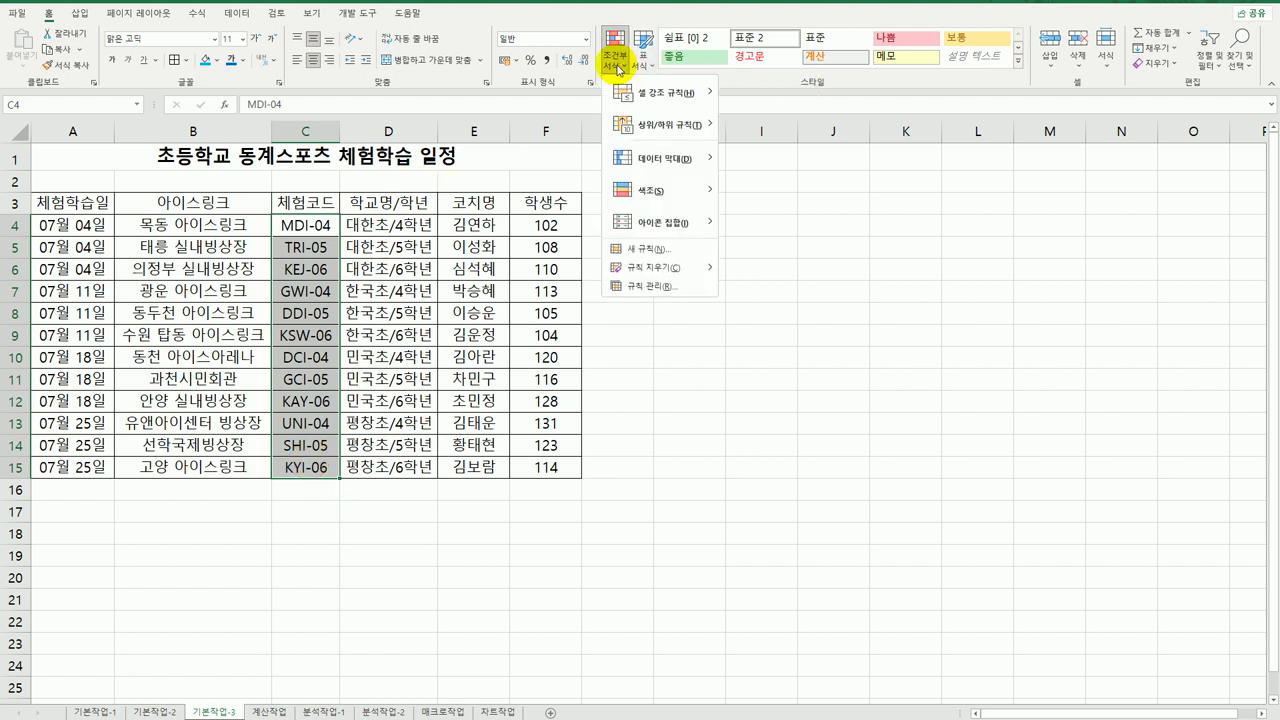
pyautogui.moveTo(630, 92)
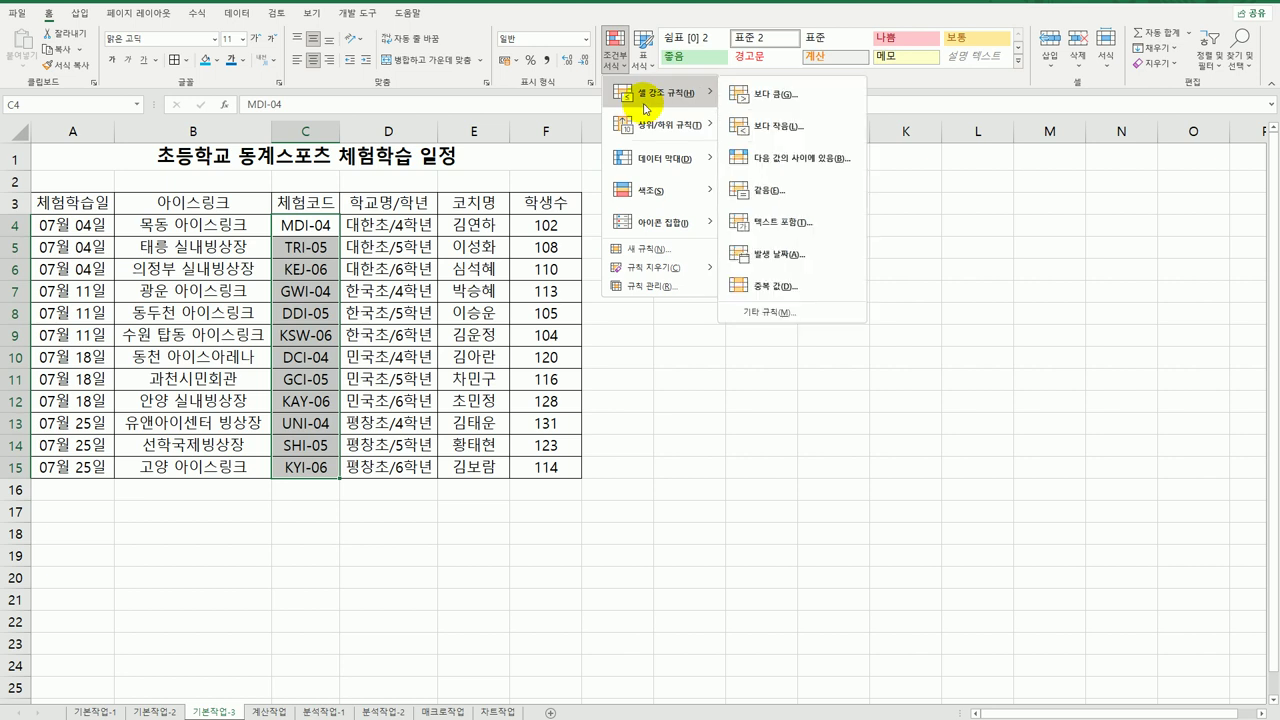
pyautogui.click(781, 222)
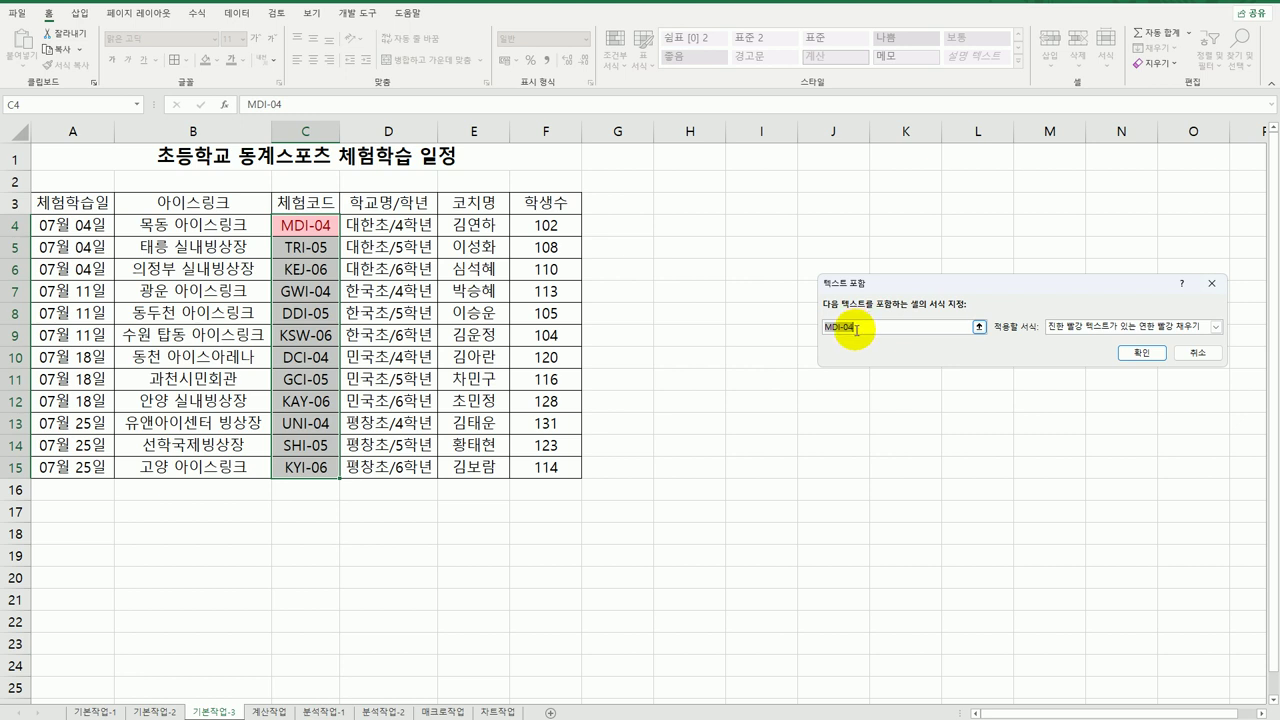
pyautogui.write('ㅏ')
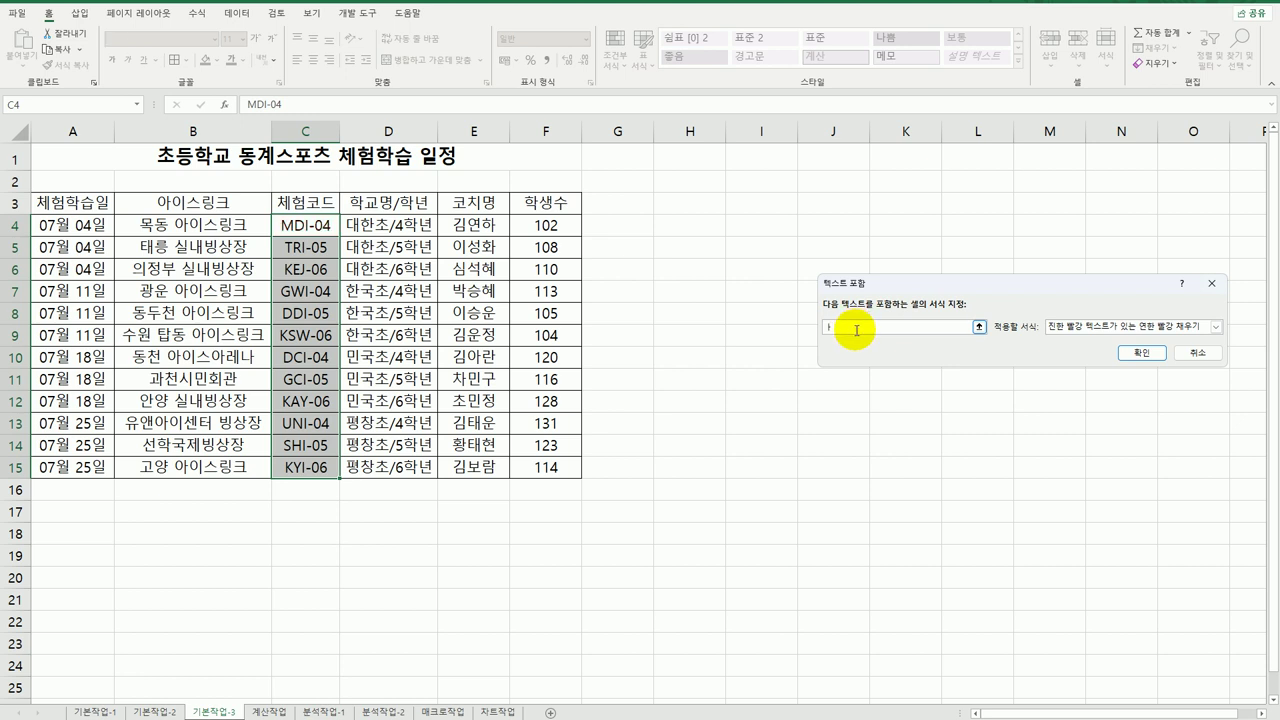
pyautogui.write('K')
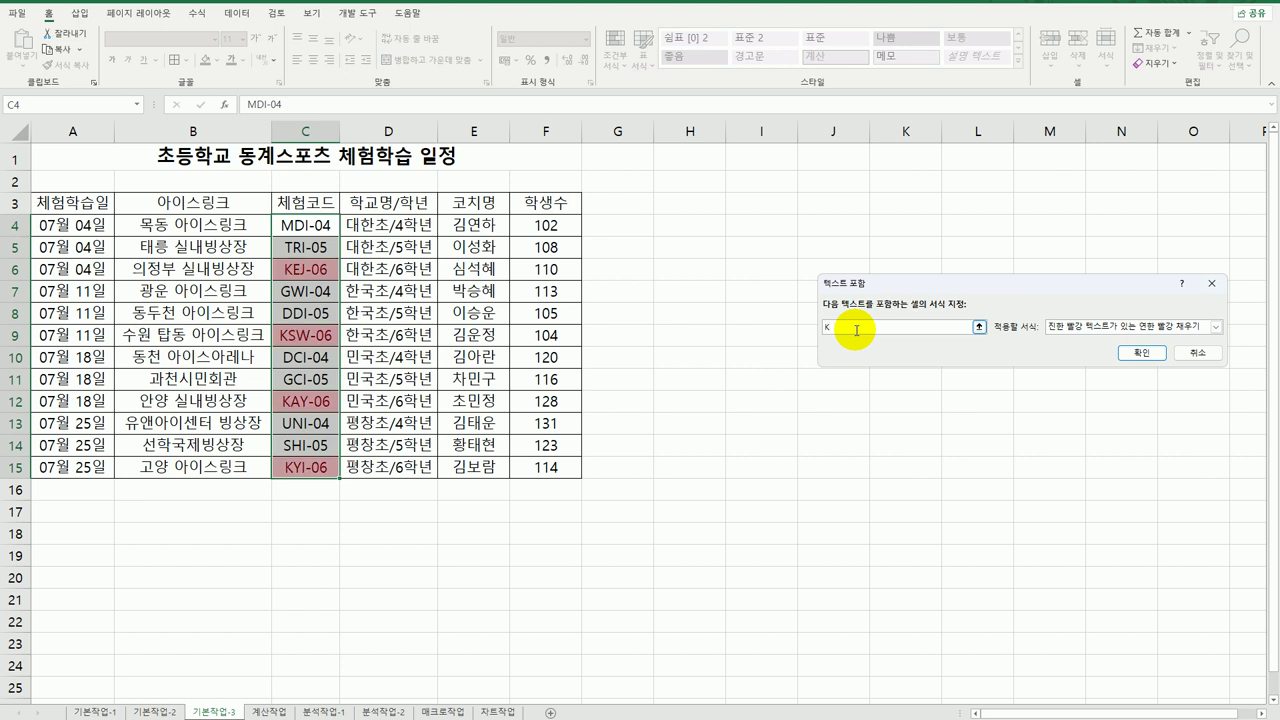
# Step: Give the text-contains rule a custom format with a standard yellow fill and apply it
pyautogui.moveTo(958, 281); pyautogui.dragTo(766, 233)
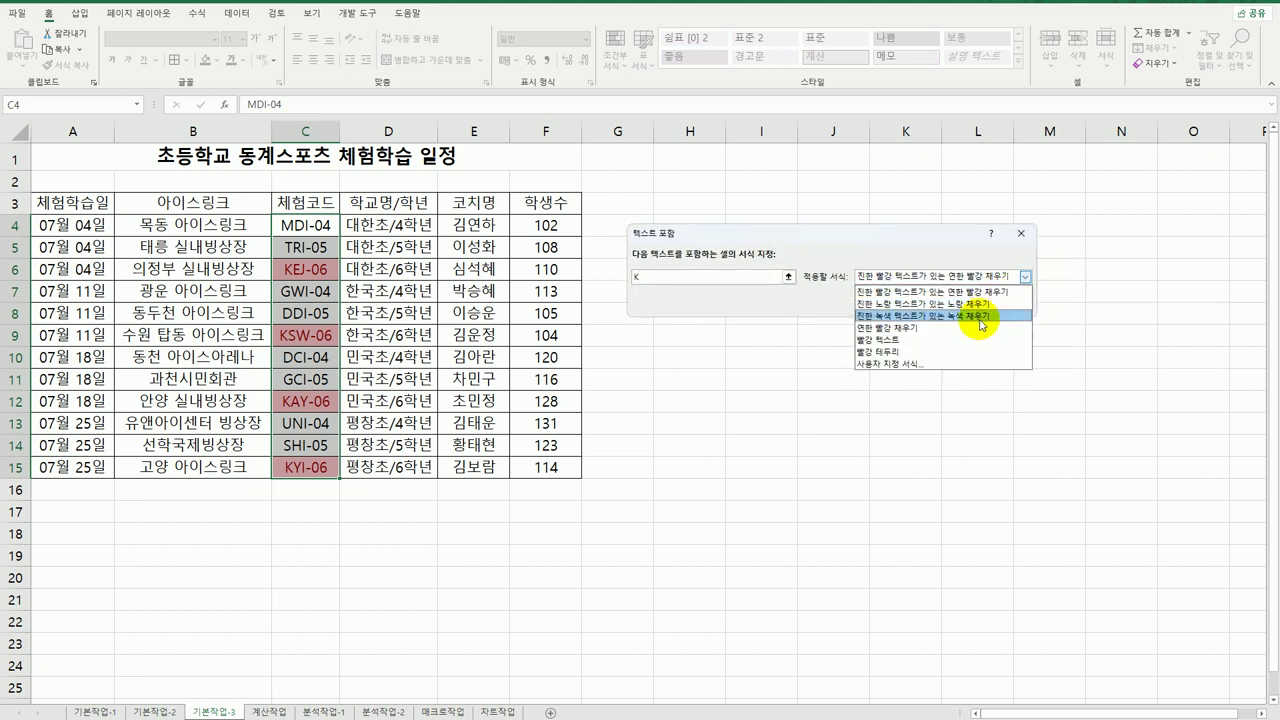
pyautogui.click(950, 364)
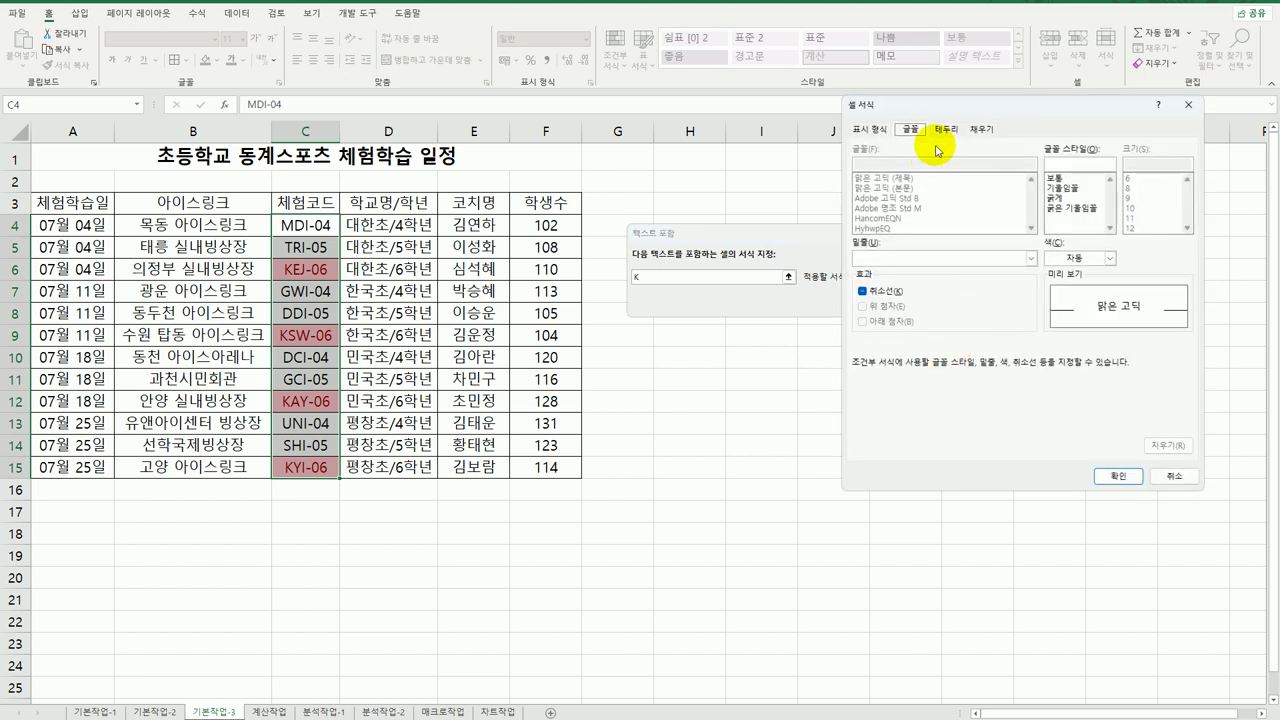
pyautogui.click(981, 133)
pyautogui.click(901, 266)
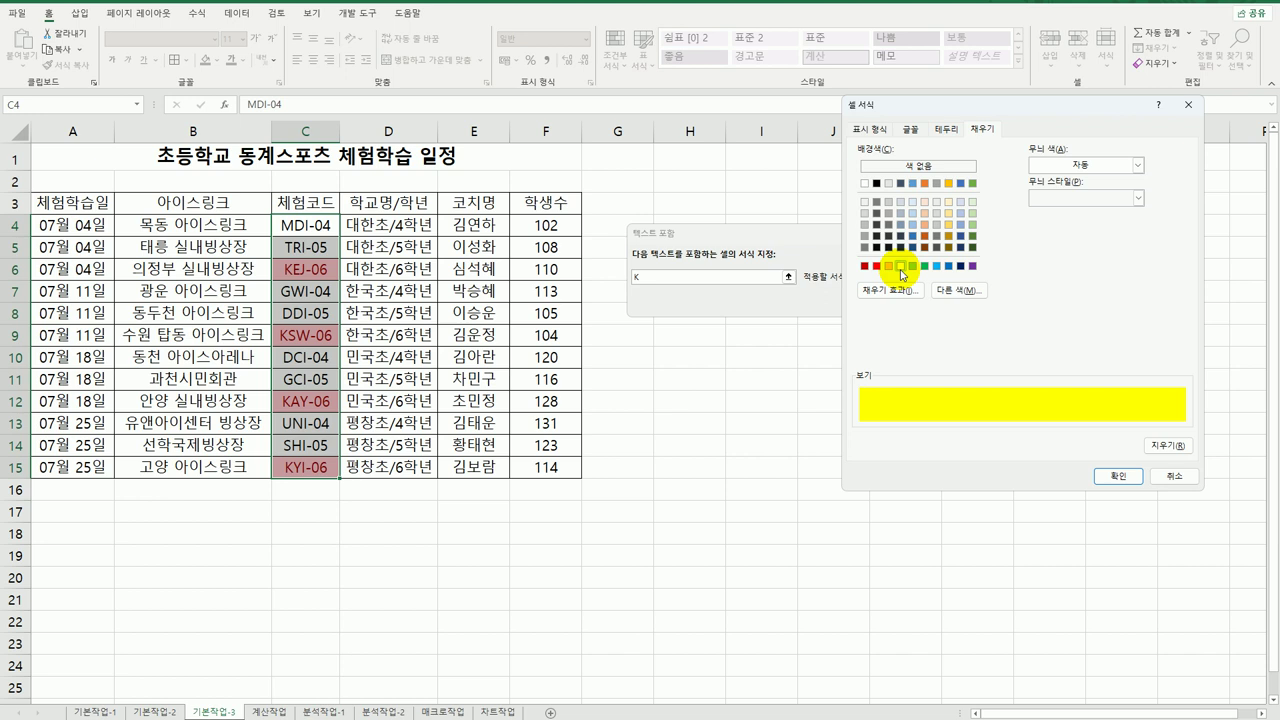
pyautogui.click(1117, 476)
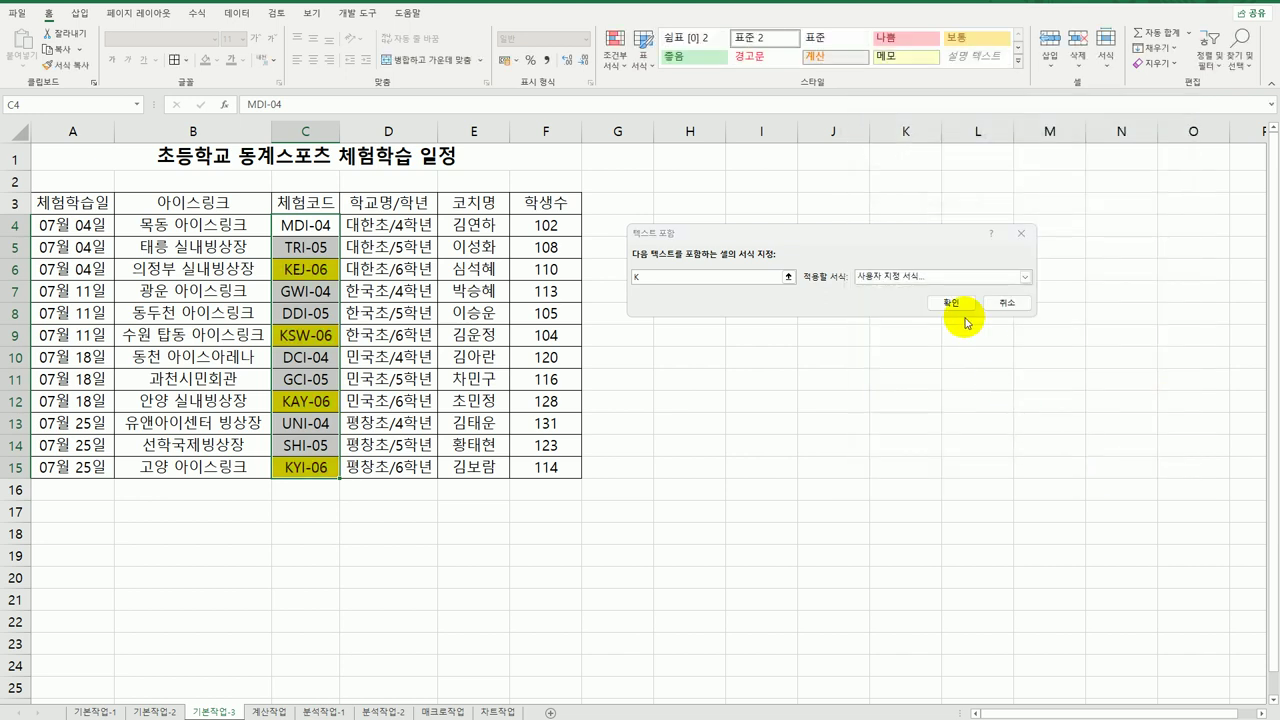
pyautogui.click(952, 302)
pyautogui.click(909, 467)
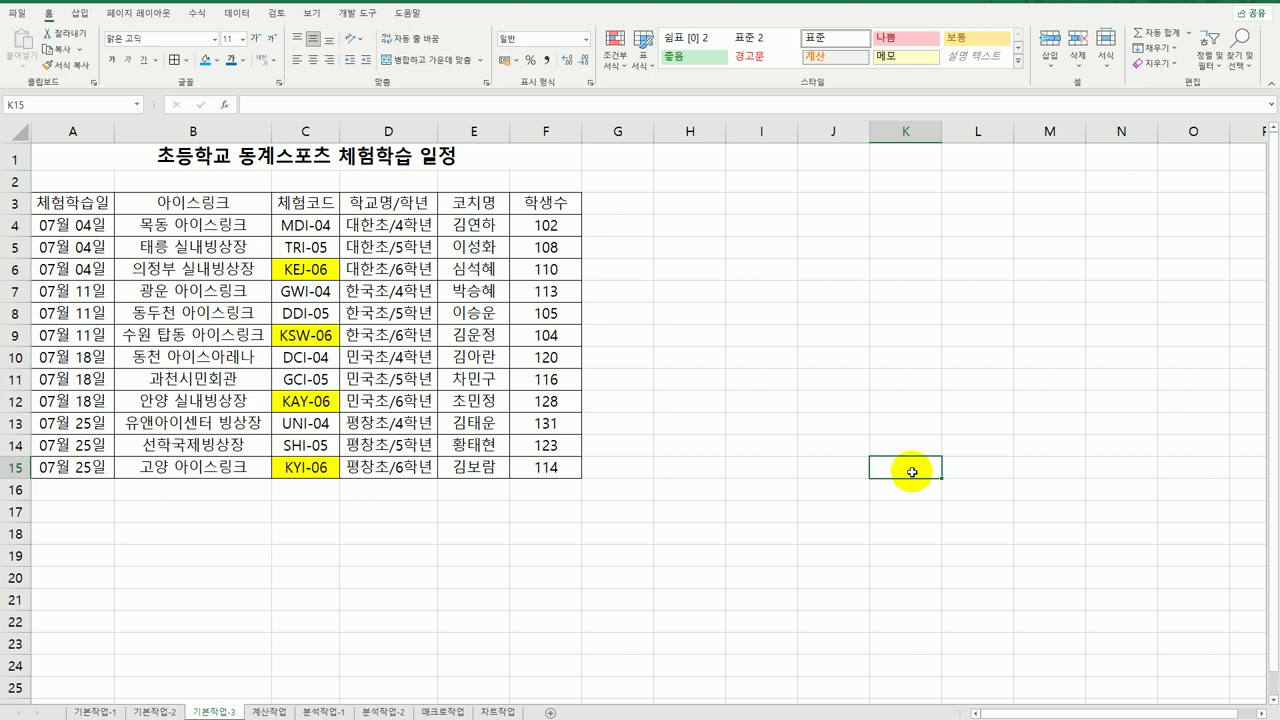
# Step: Start a top-items conditional formatting rule on the student counts in F4:F15, limited to the top 3
pyautogui.click(550, 227)
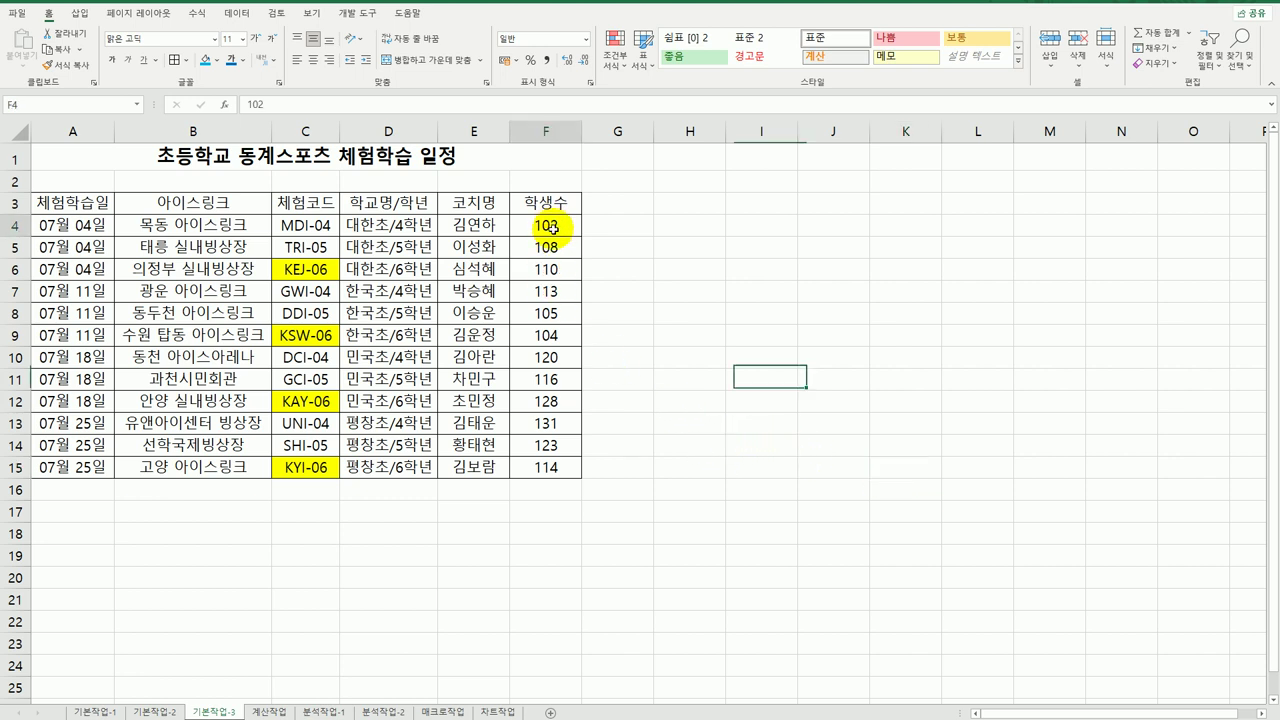
pyautogui.moveTo(550, 227); pyautogui.dragTo(560, 467)
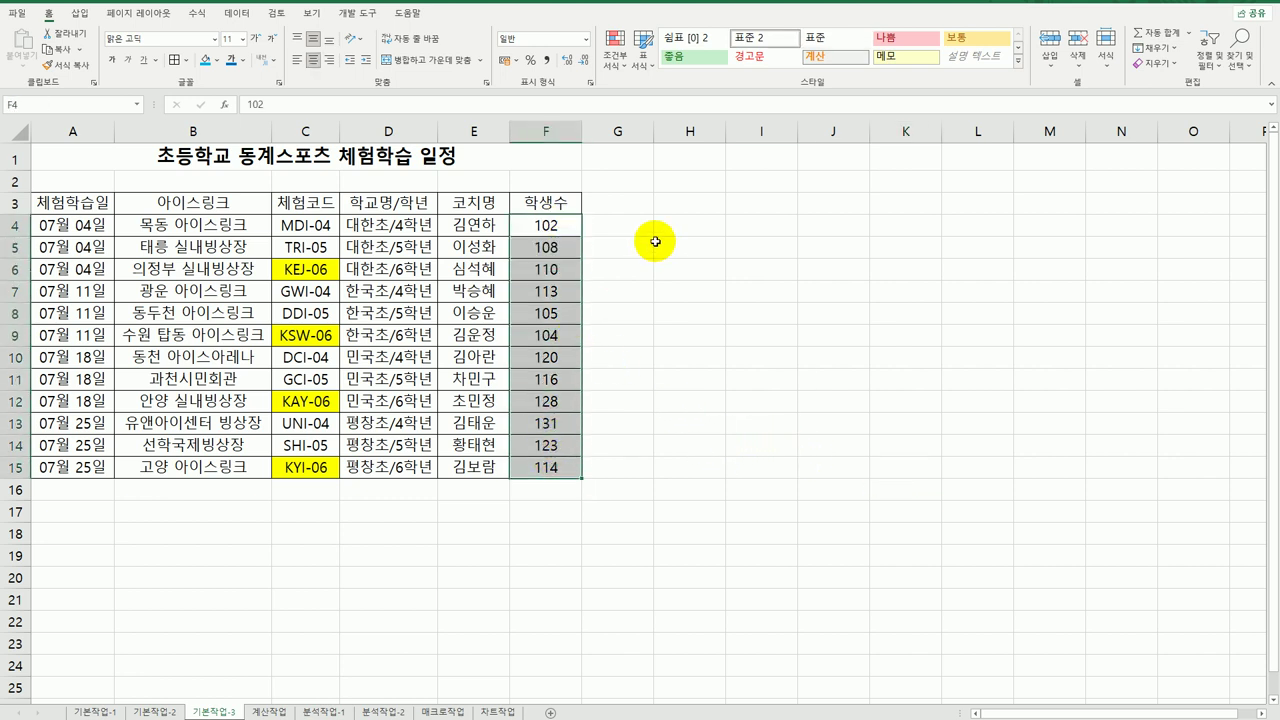
pyautogui.click(614, 72)
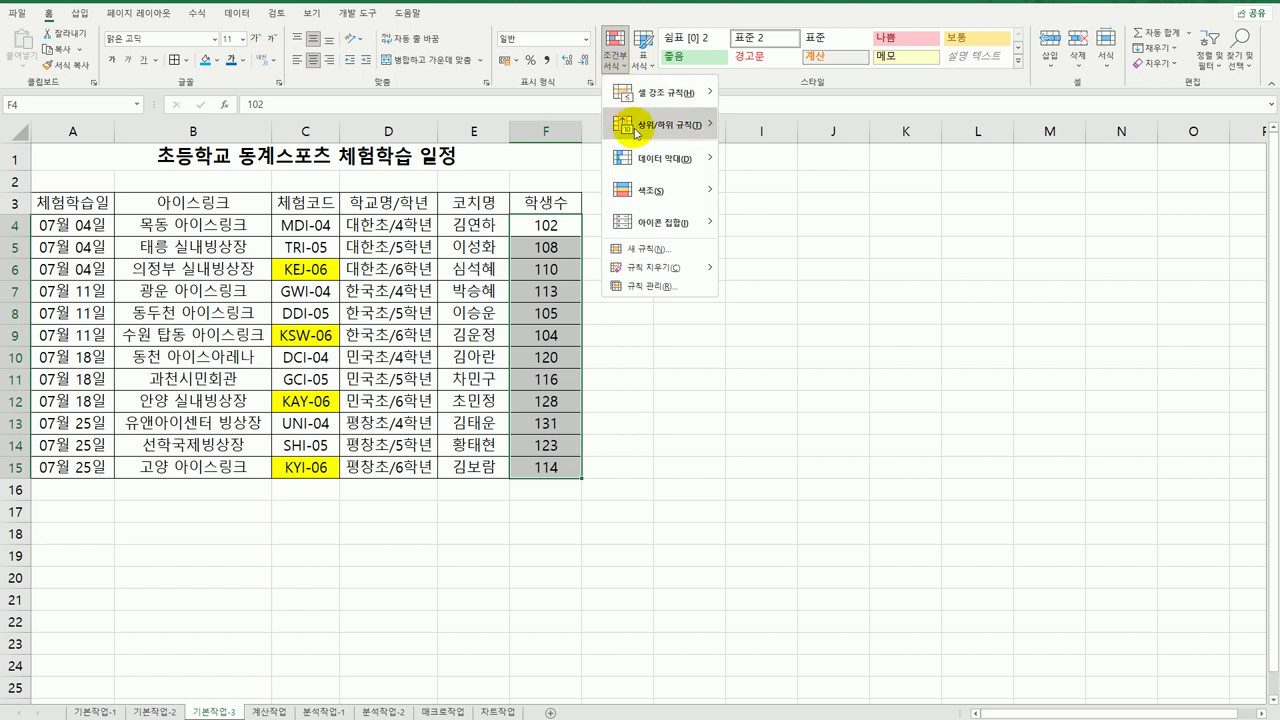
pyautogui.moveTo(640, 126)
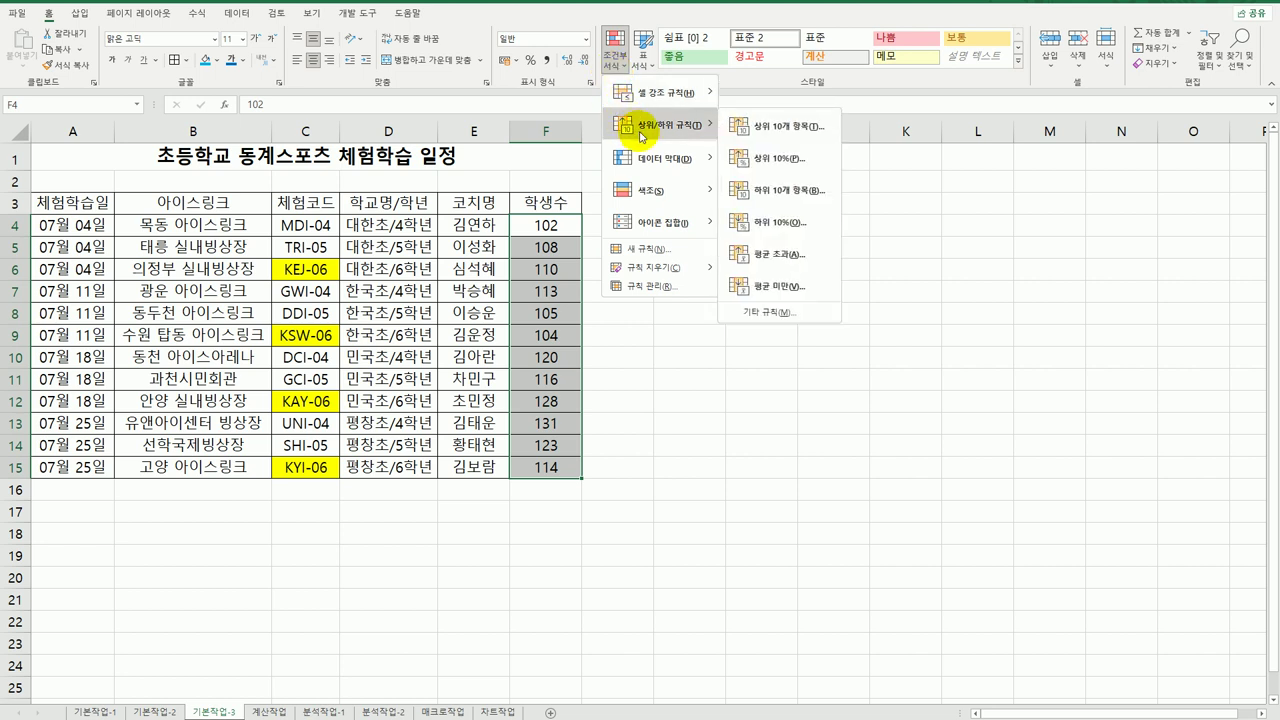
pyautogui.click(808, 131)
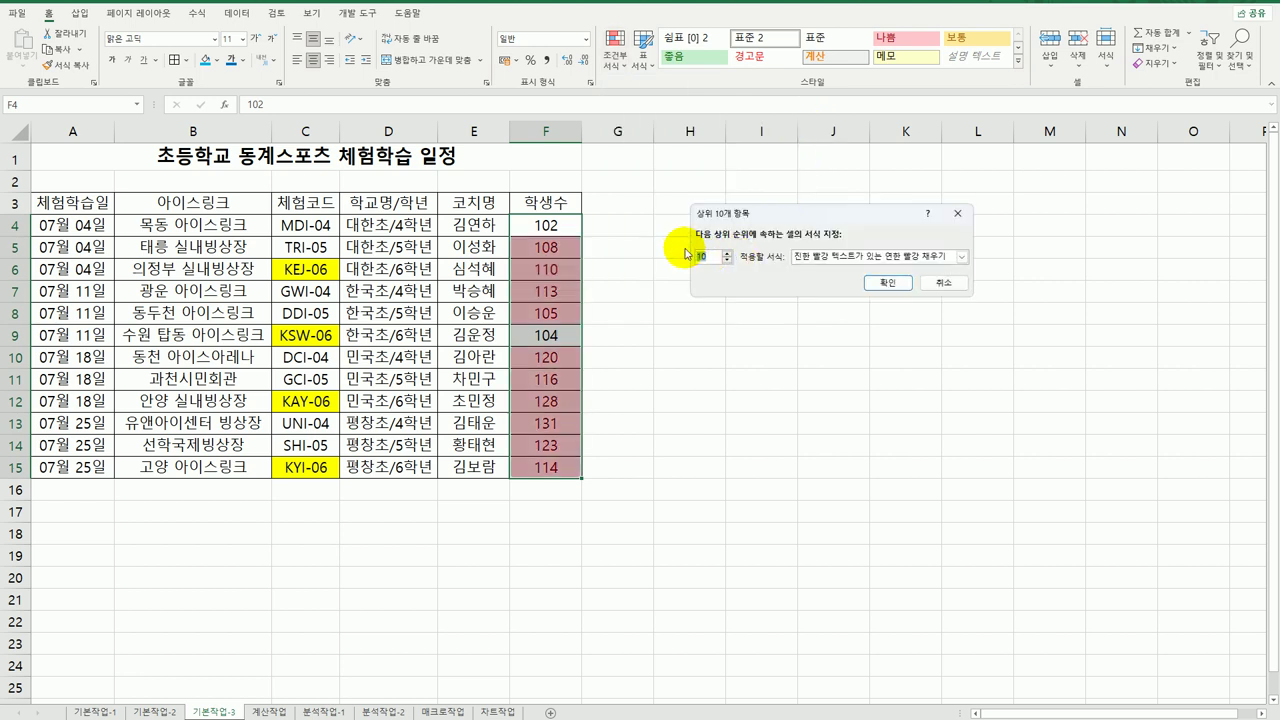
pyautogui.write('3')
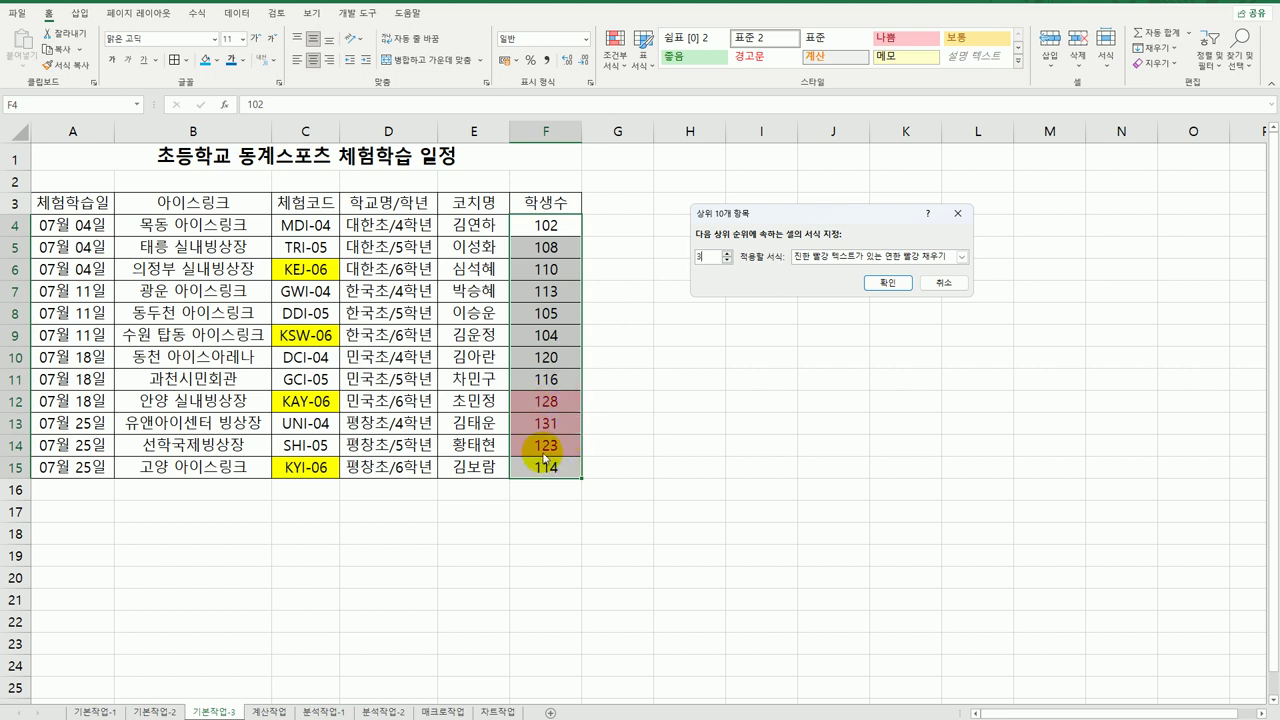
# Step: Give the top 3 rule a custom bold italic font in standard blue and apply it
pyautogui.click(962, 257)
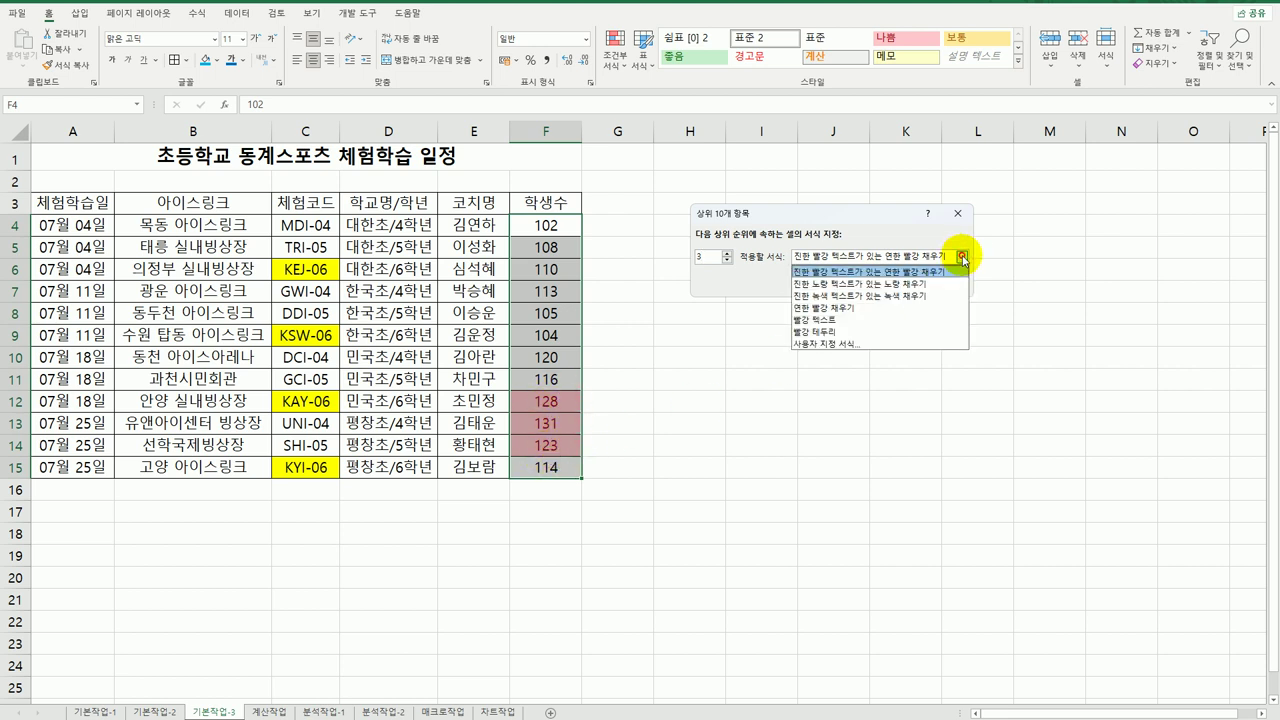
pyautogui.click(866, 344)
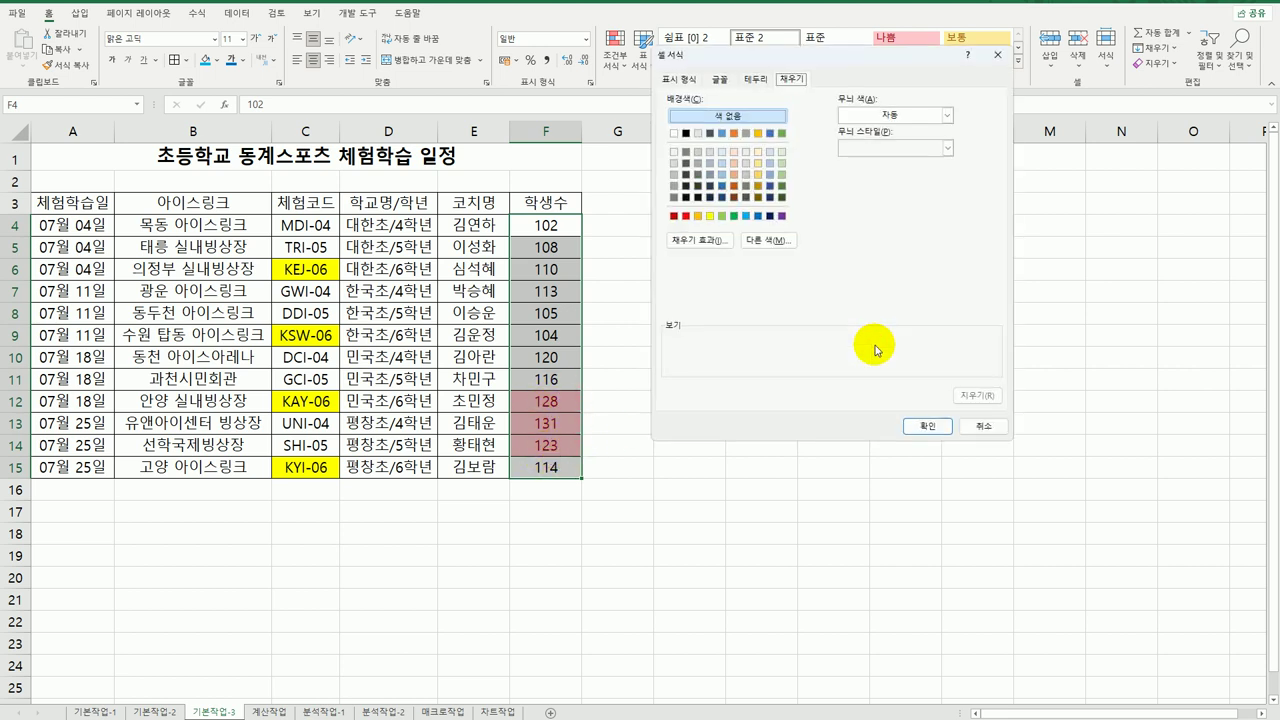
pyautogui.click(719, 80)
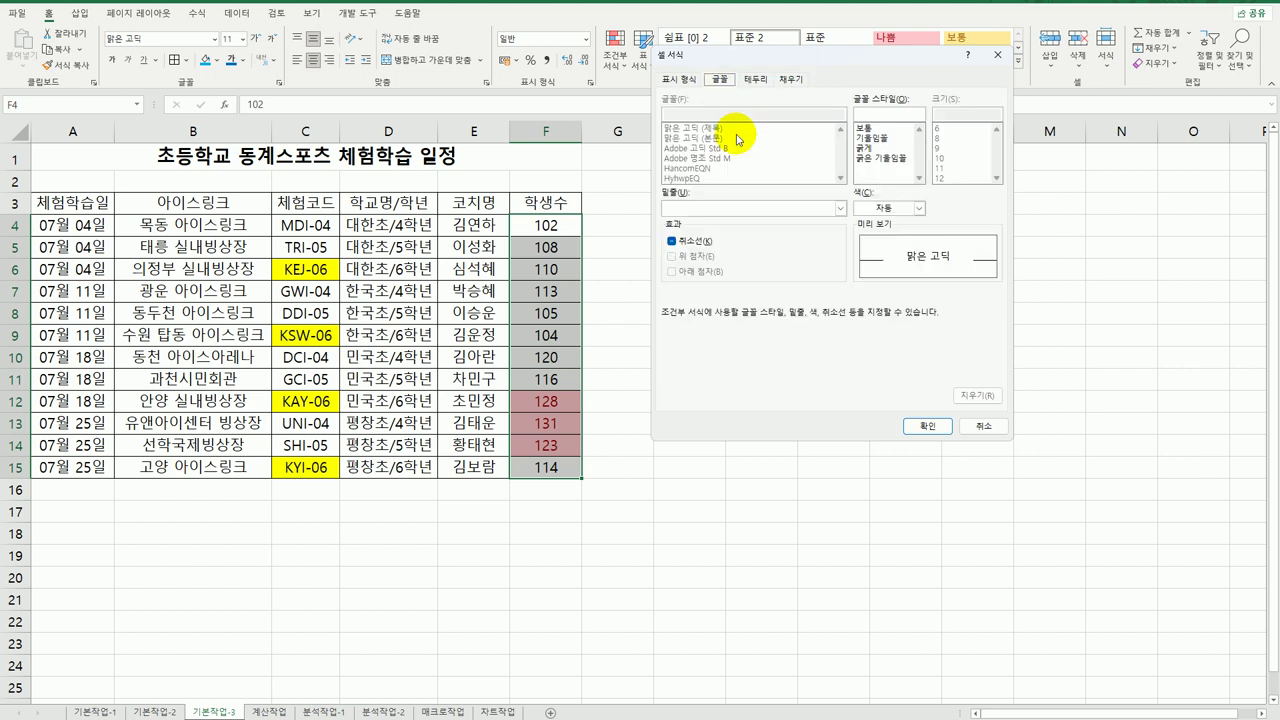
pyautogui.click(882, 158)
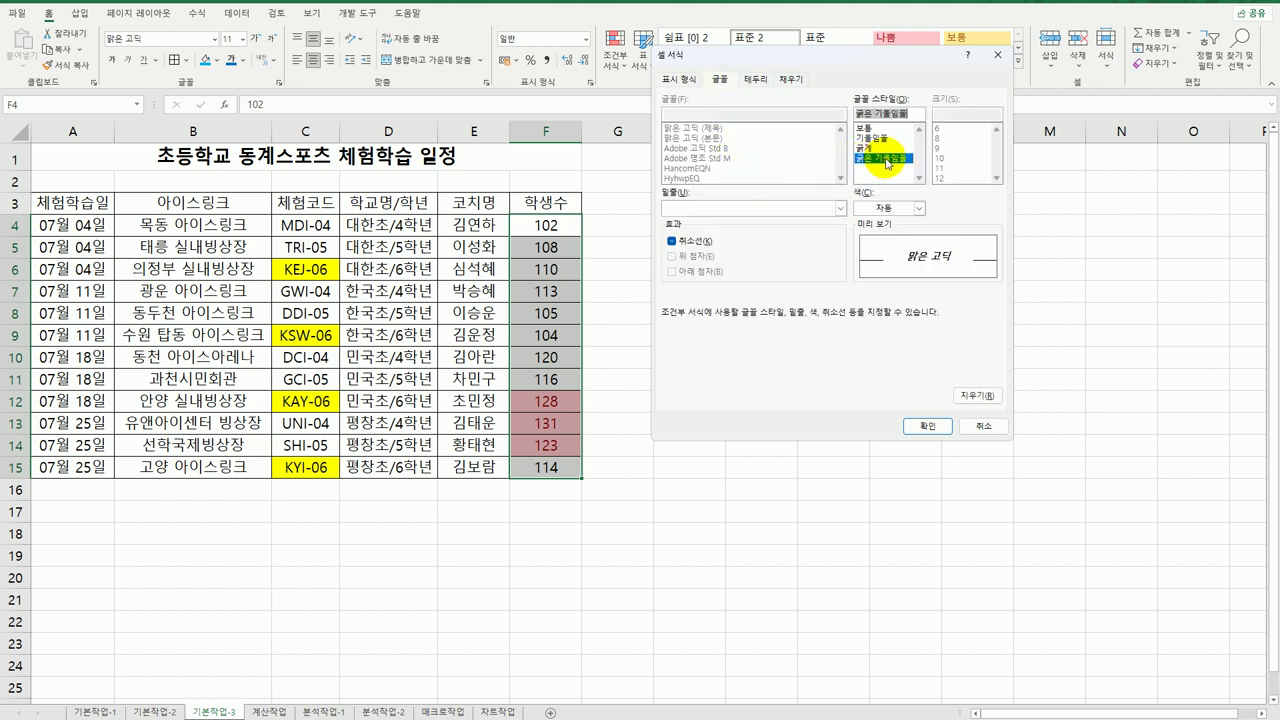
pyautogui.click(918, 208)
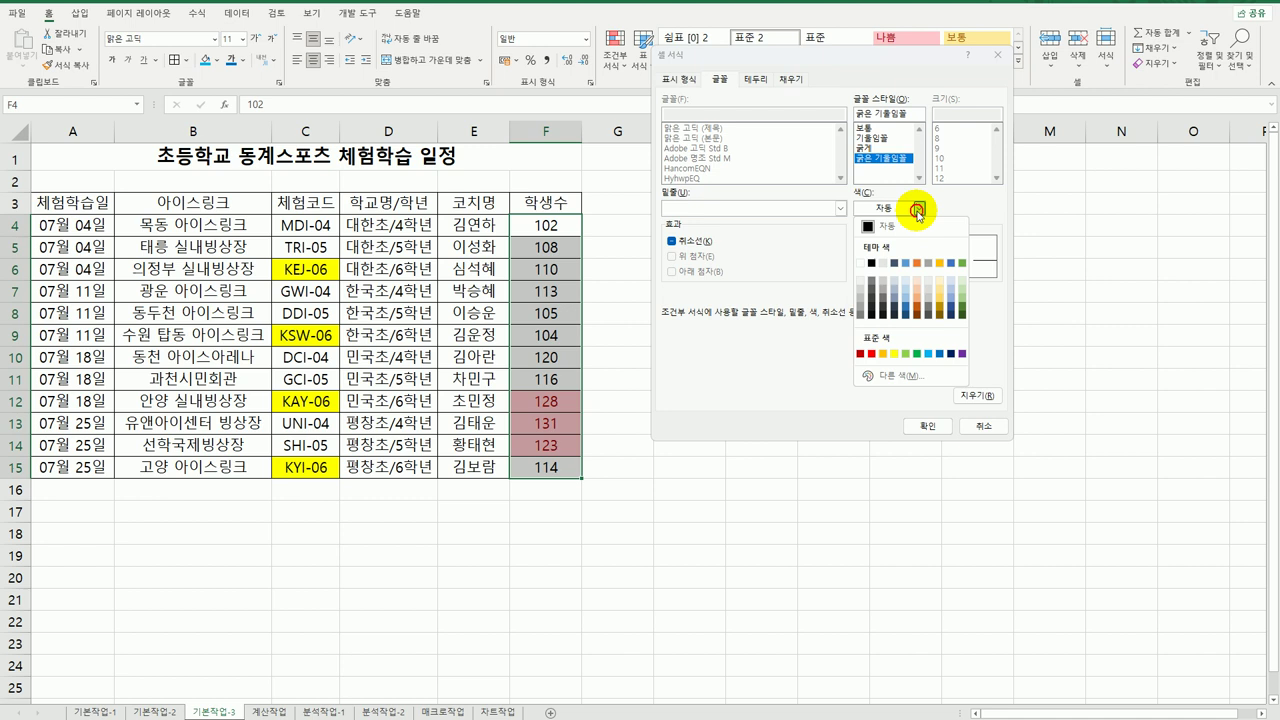
pyautogui.click(941, 354)
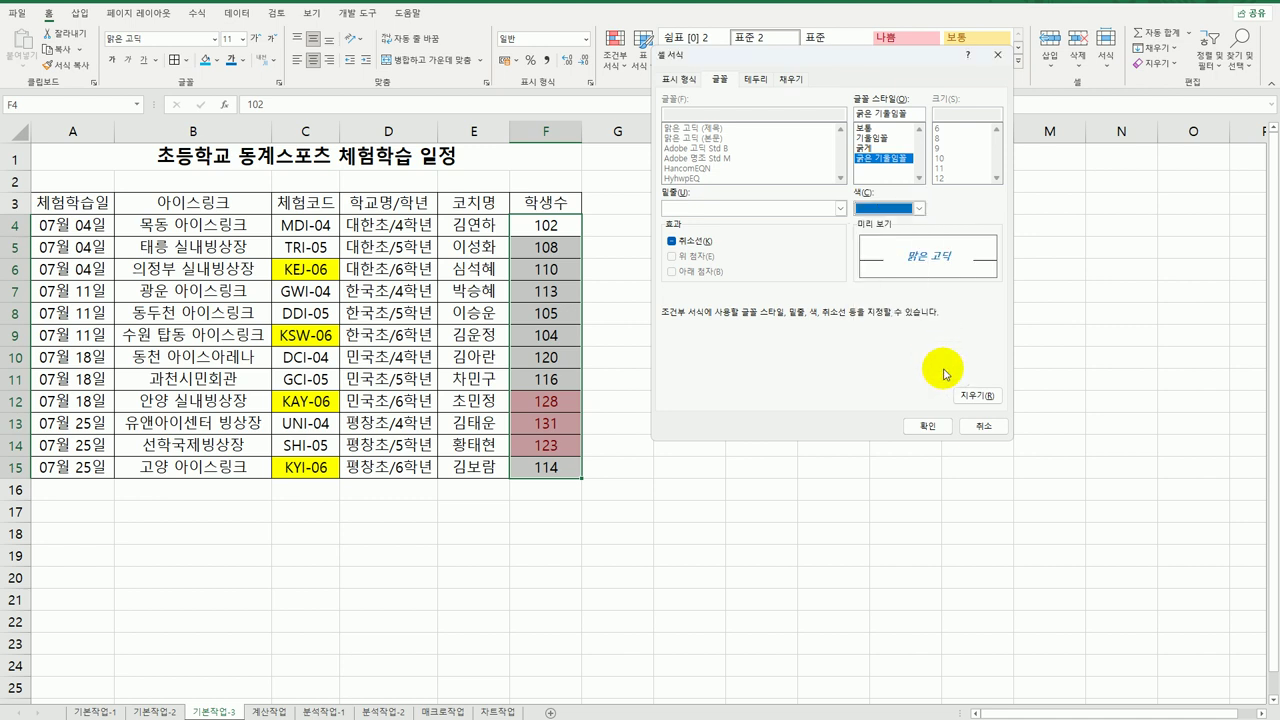
pyautogui.click(928, 426)
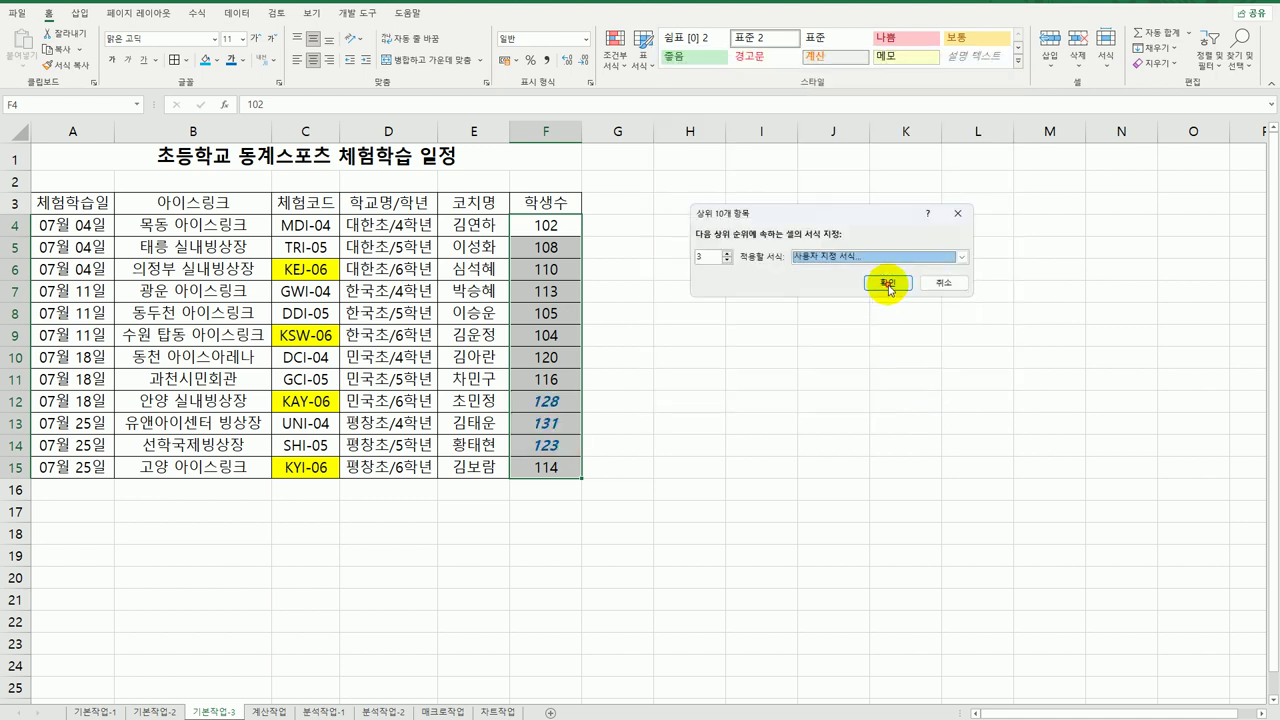
pyautogui.click(888, 284)
pyautogui.click(904, 445)
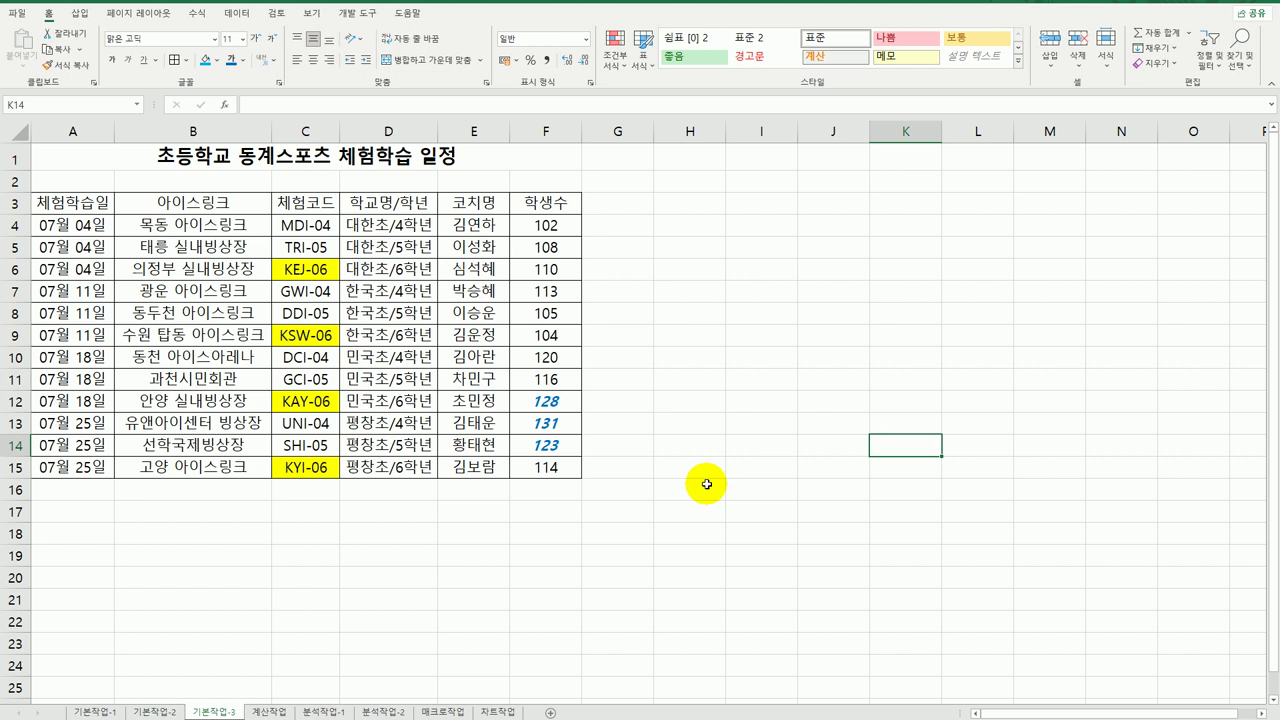
pyautogui.click(356, 648)
# Step: On the 계산작업 sheet, begin the 국가명(팀명) formula in E3 with =PROPER(C3) to capitalize the country name
pyautogui.click(281, 711)
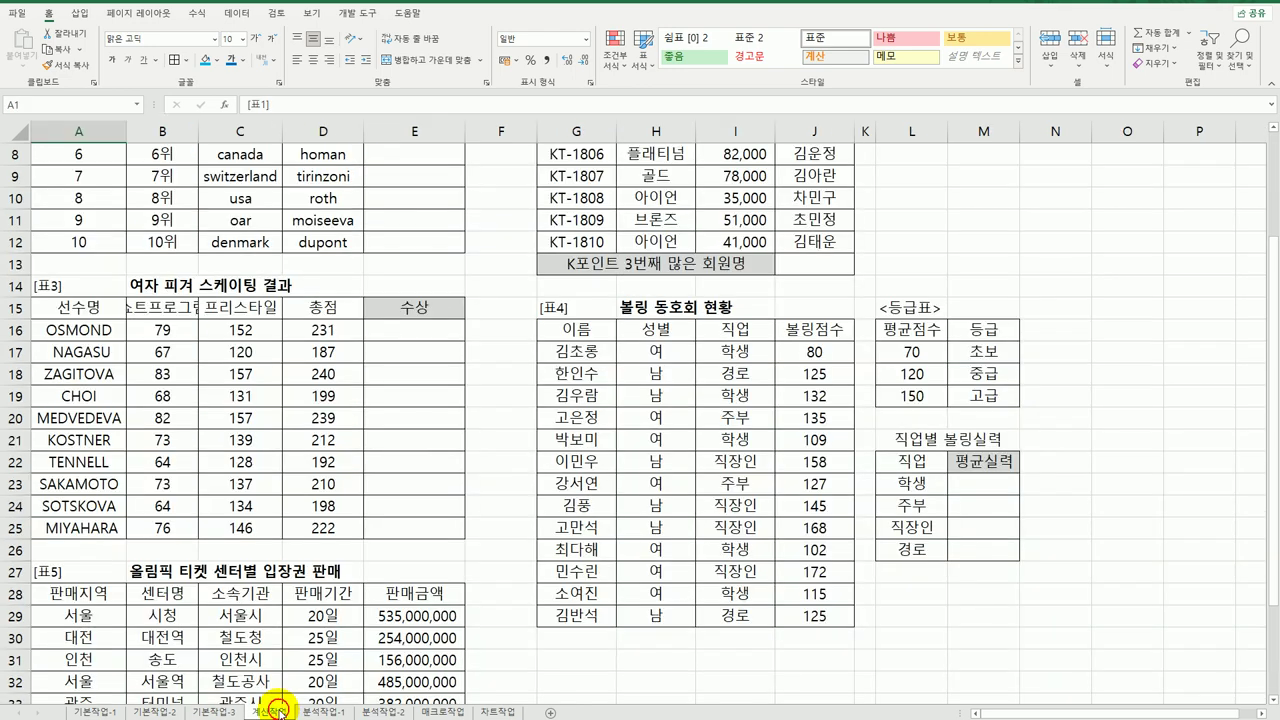
pyautogui.scroll(3, 458, 410)
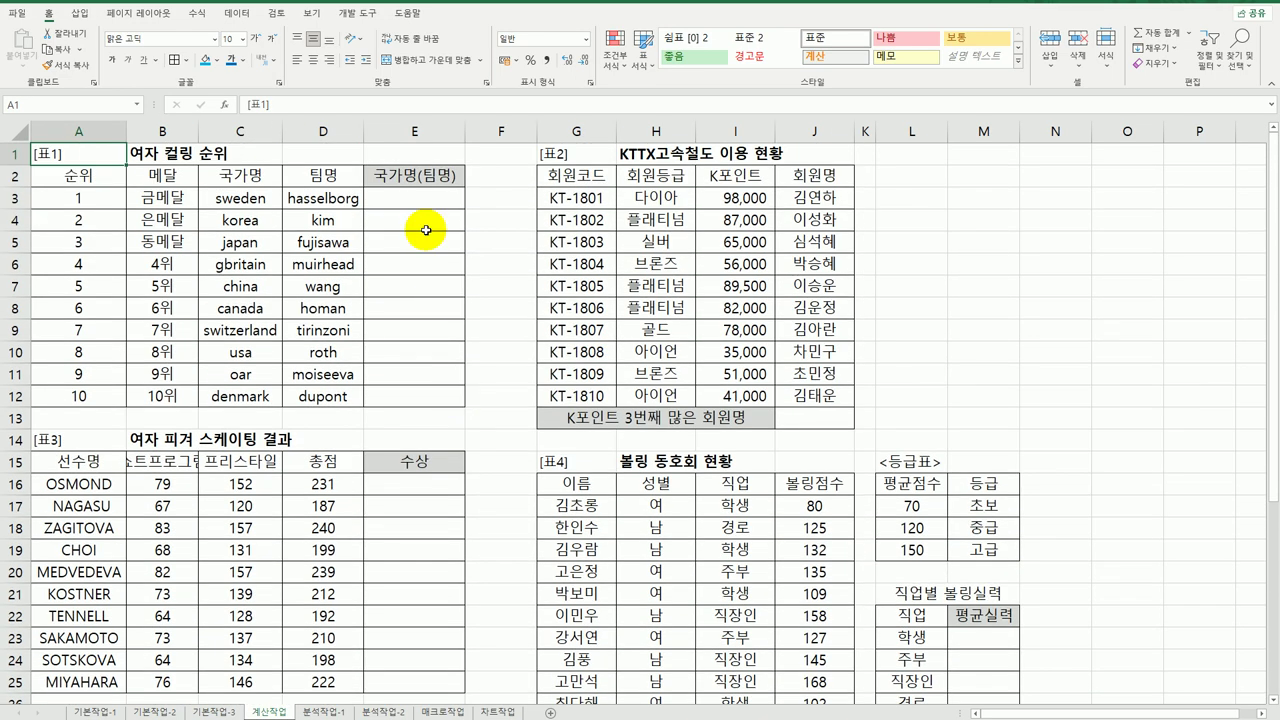
pyautogui.click(423, 198)
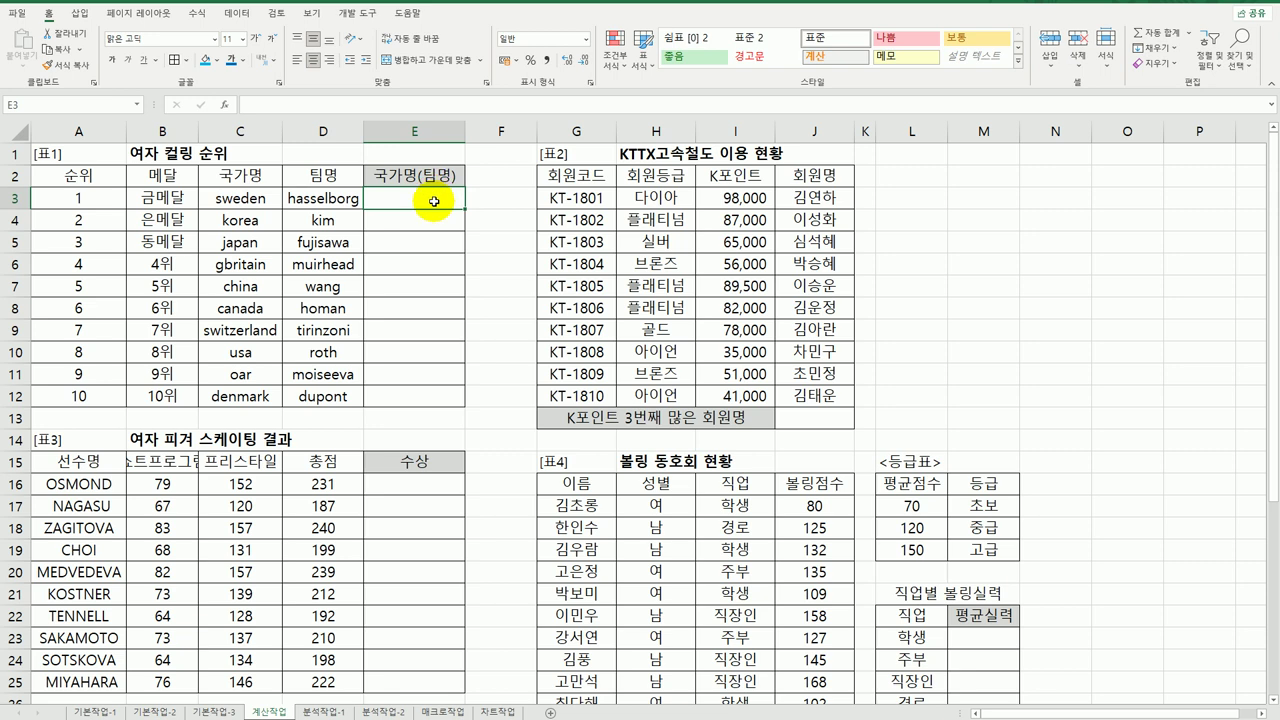
pyautogui.write('=')
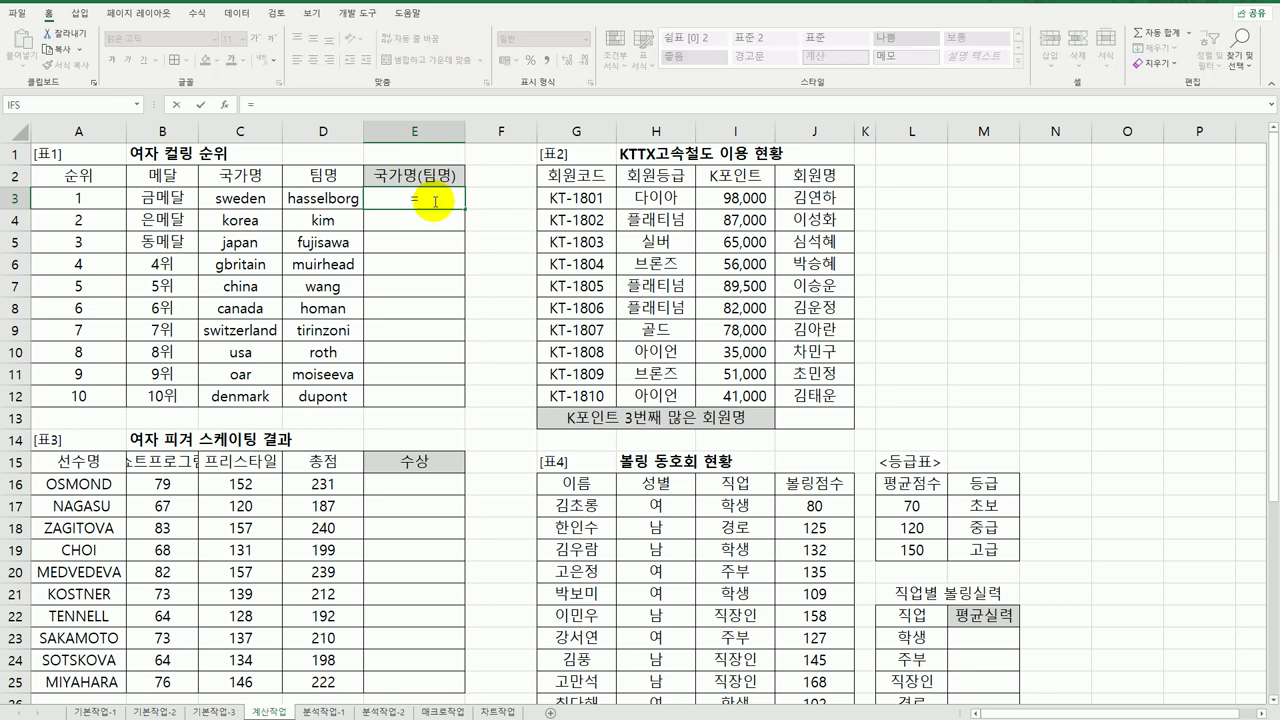
pyautogui.write('pr')
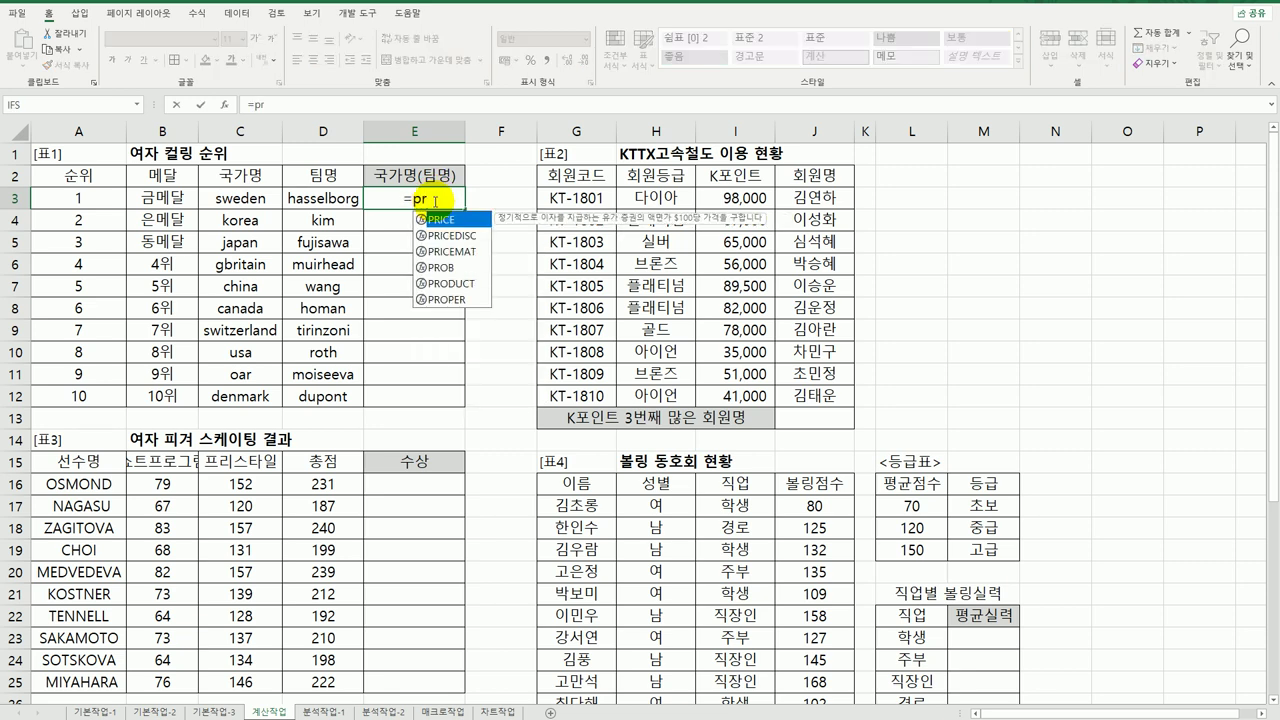
pyautogui.click(458, 300)
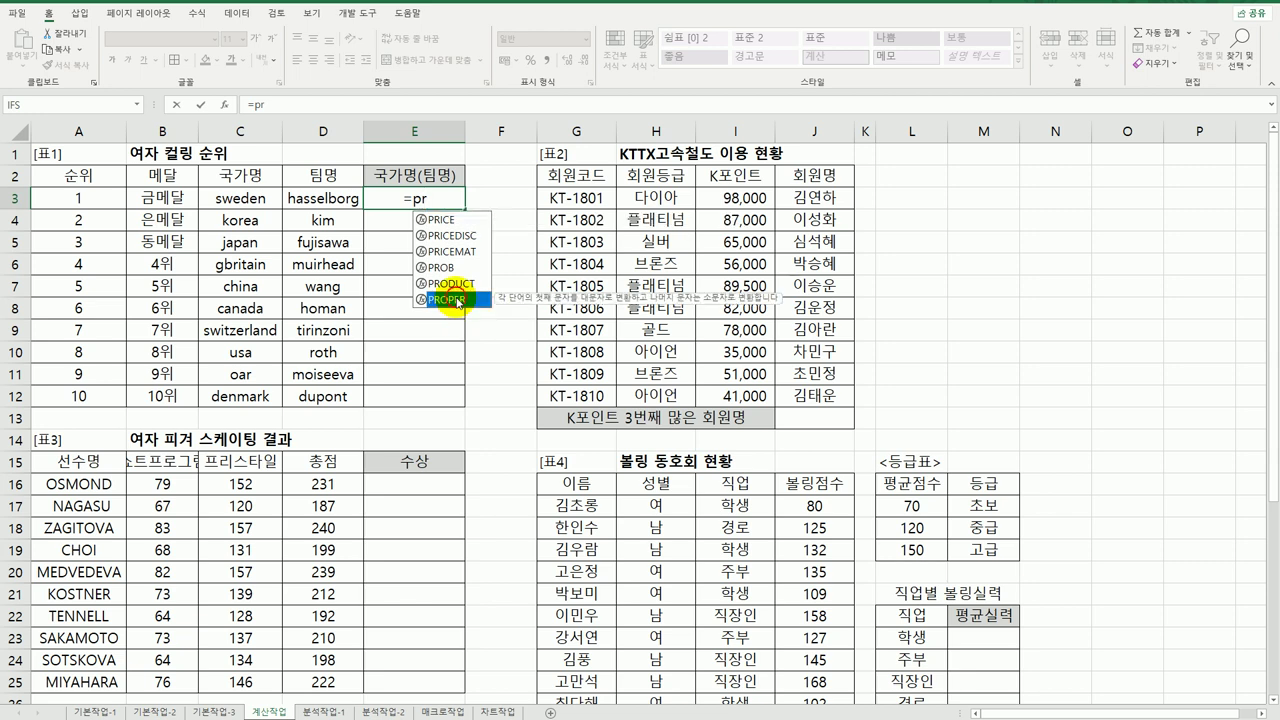
pyautogui.doubleClick(458, 300)
pyautogui.click(256, 200)
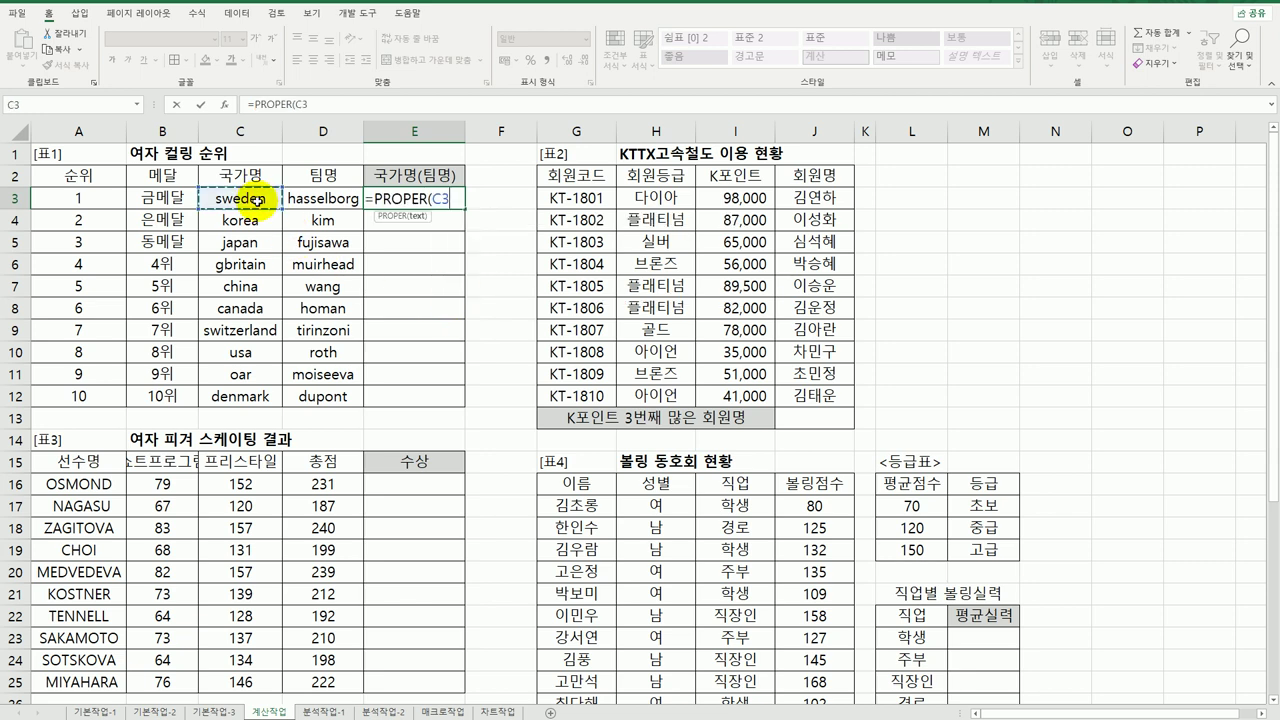
pyautogui.write(')')
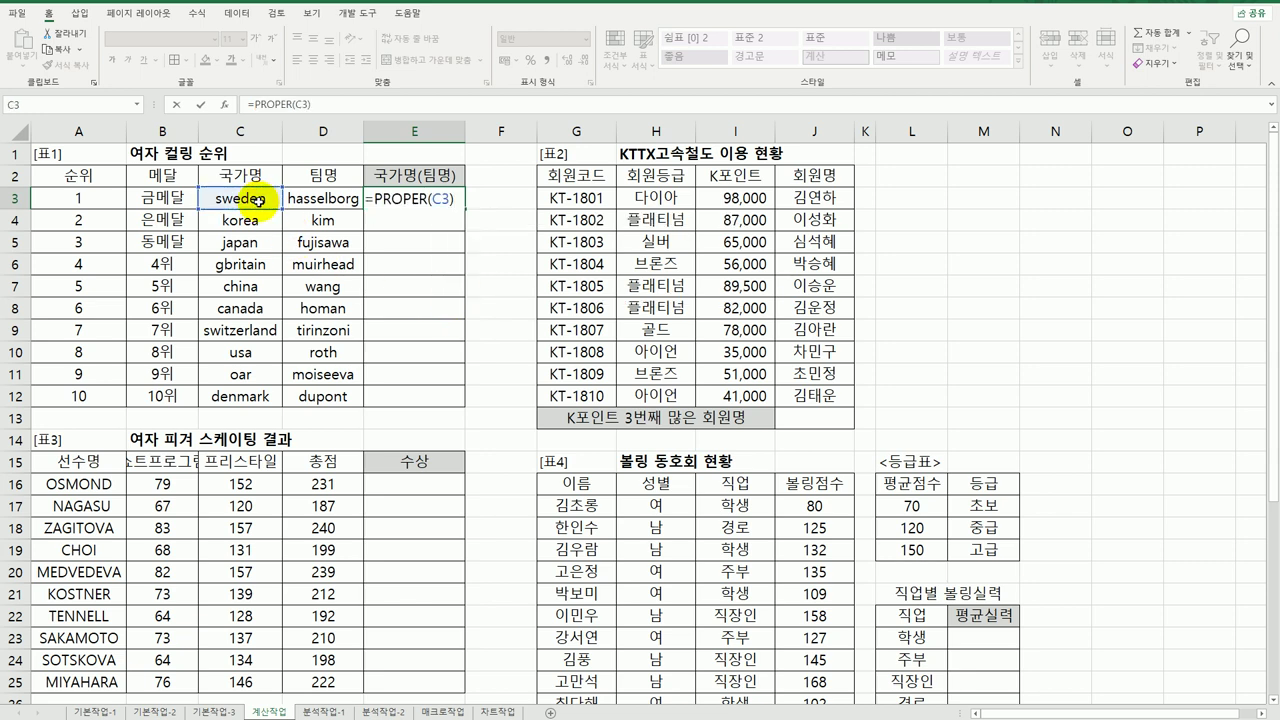
# Step: Extend the E3 formula with &"("&UPPER(D3)&")" to append the uppercase team name in parentheses, and enter it
pyautogui.write('&"(')
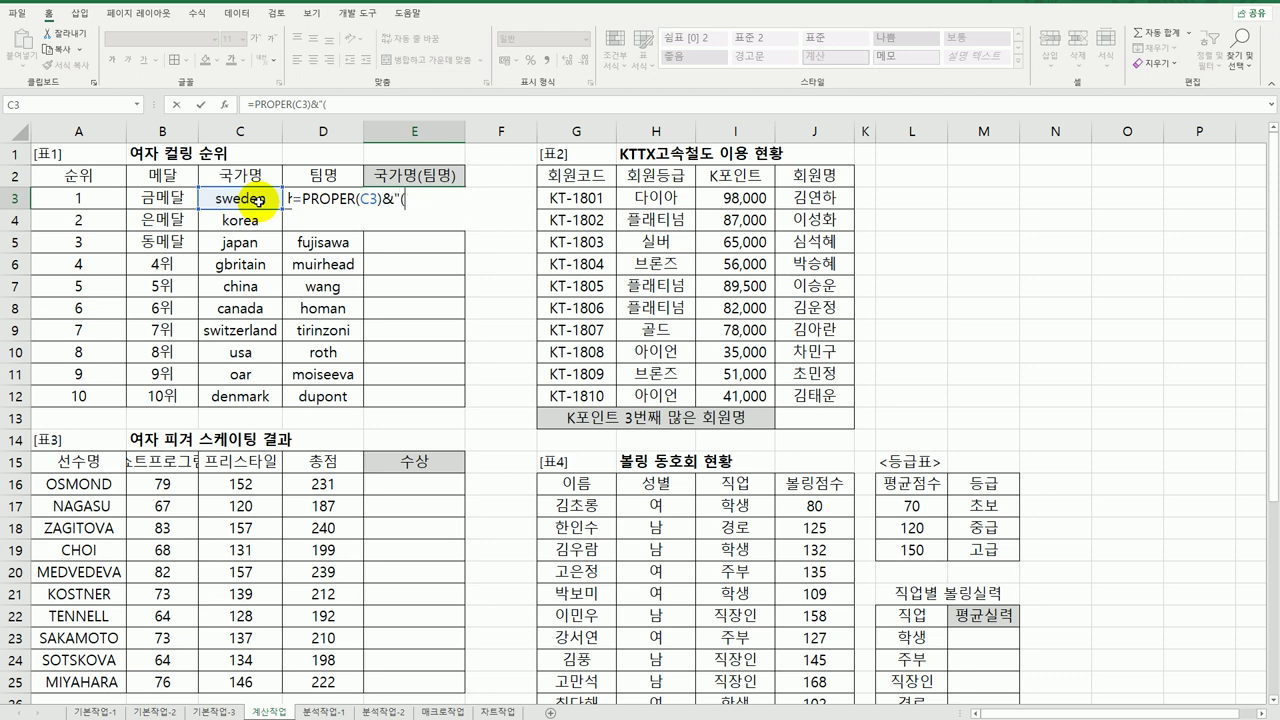
pyautogui.write('"&UPPER(')
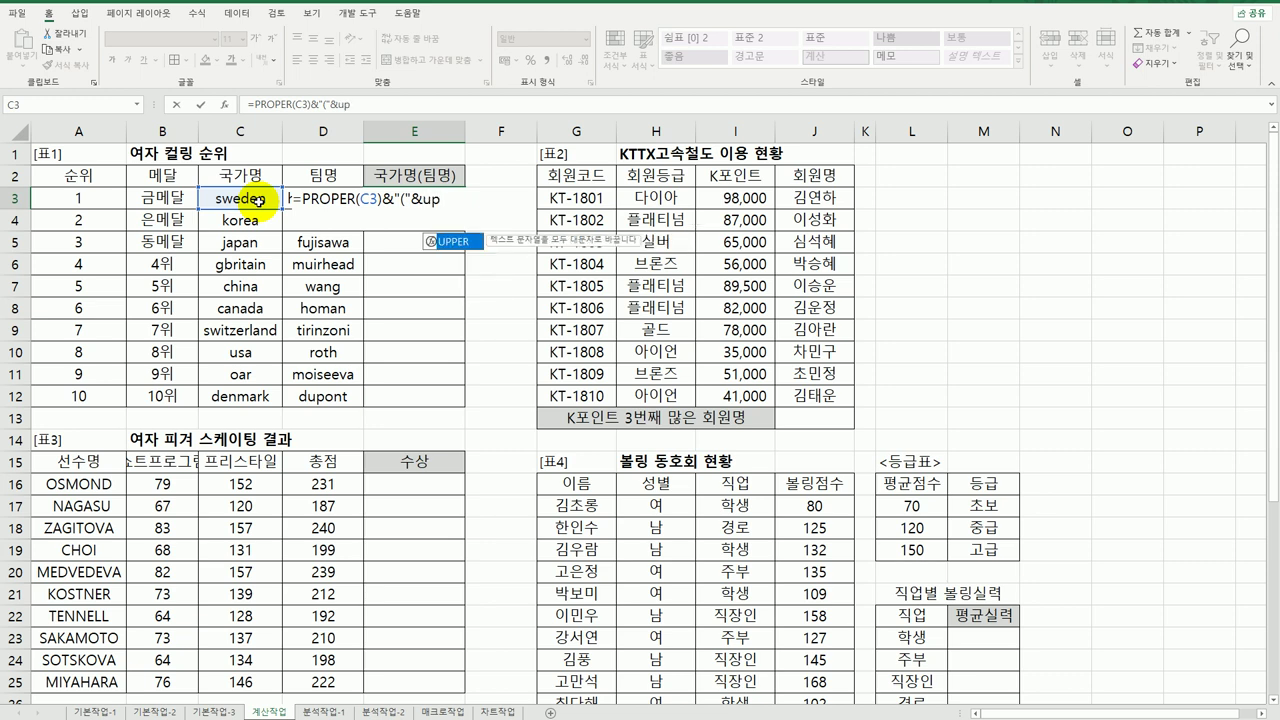
pyautogui.press('Left')
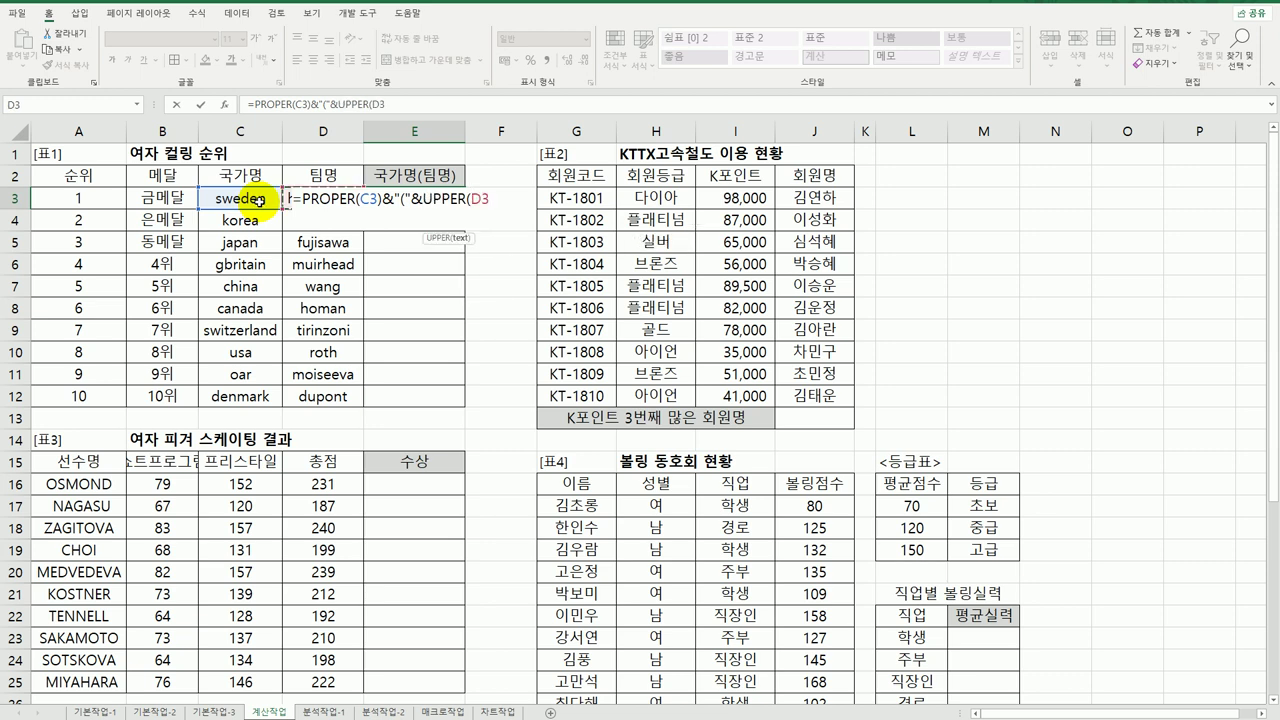
pyautogui.write(')&")"')
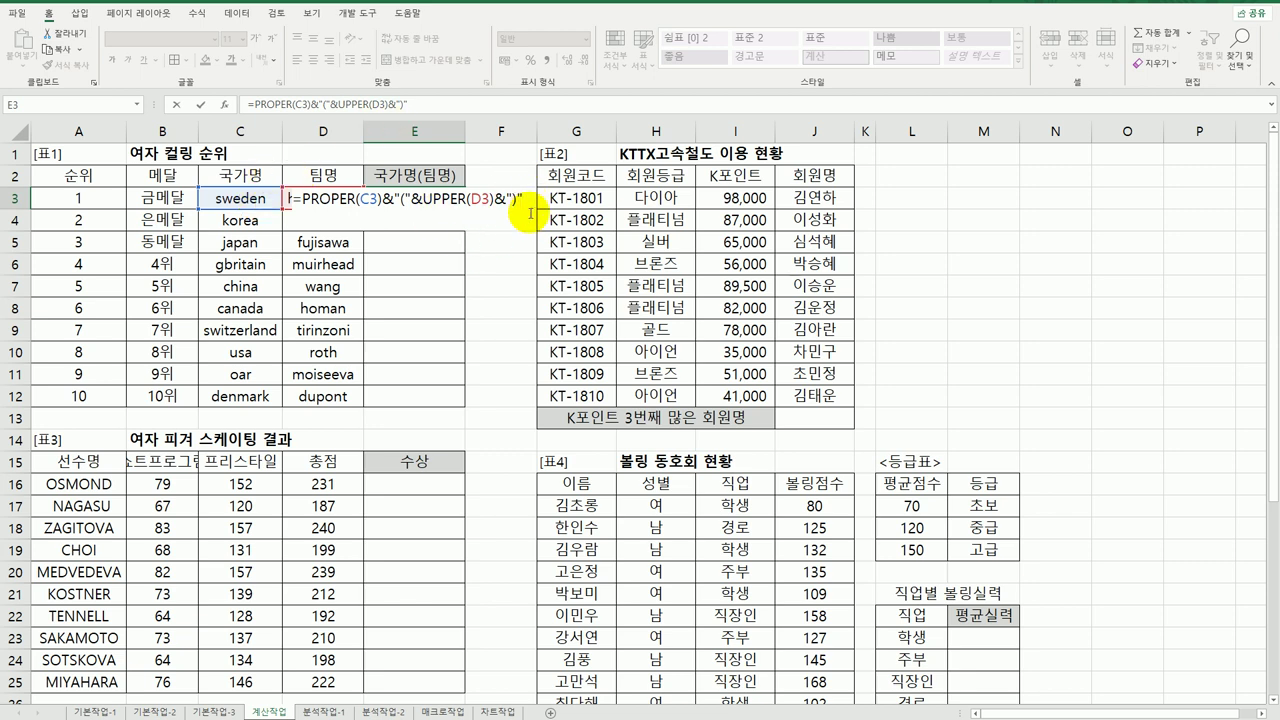
pyautogui.press('Return')
# Step: Autofit column E to its contents and fill the E3 formula down to E12
pyautogui.click(450, 198)
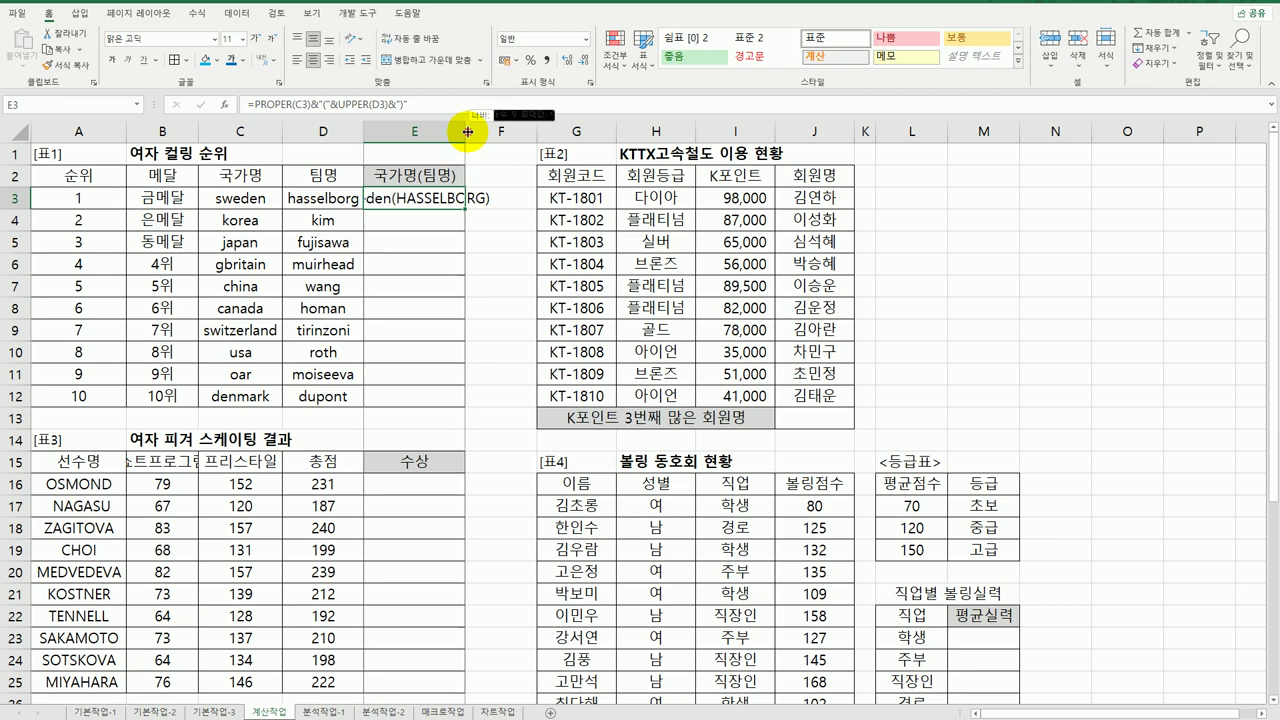
pyautogui.doubleClick(465, 131)
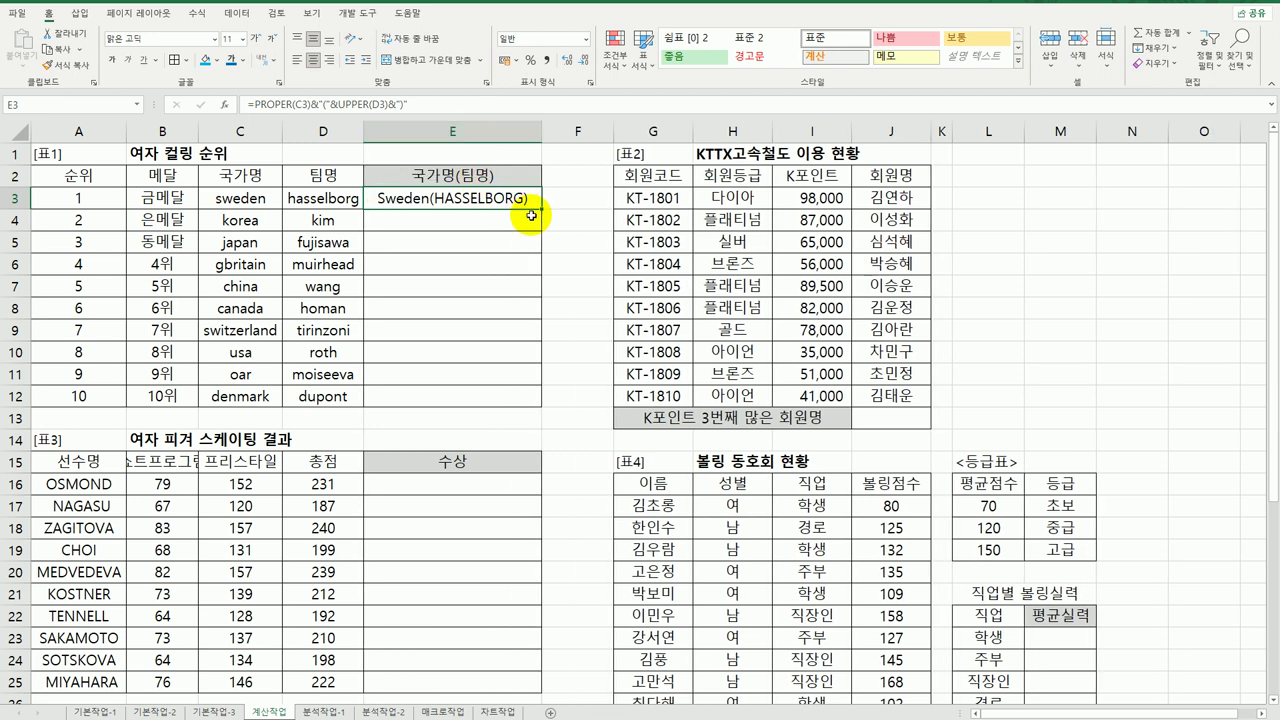
pyautogui.moveTo(541, 208); pyautogui.dragTo(514, 397)
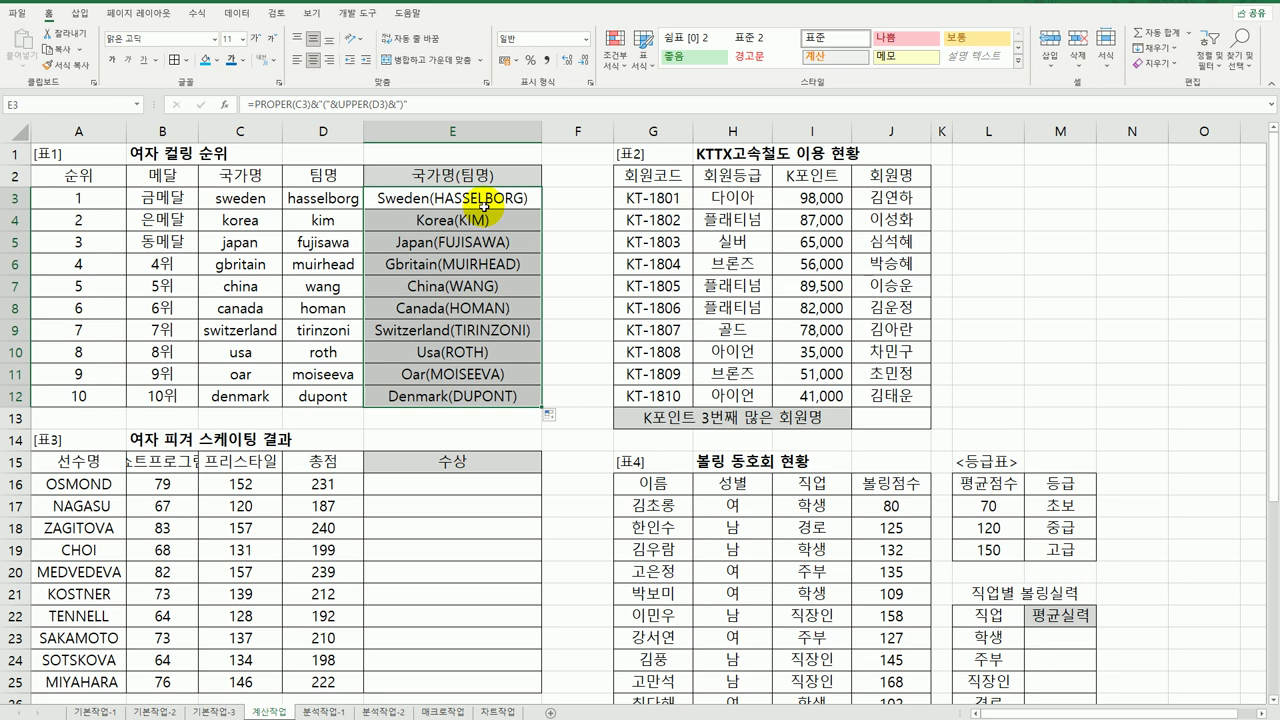
# Step: In J13 of [표2], enter =LARGE(I3:I12,3) to find the third-highest K포인트 value
pyautogui.click(898, 425)
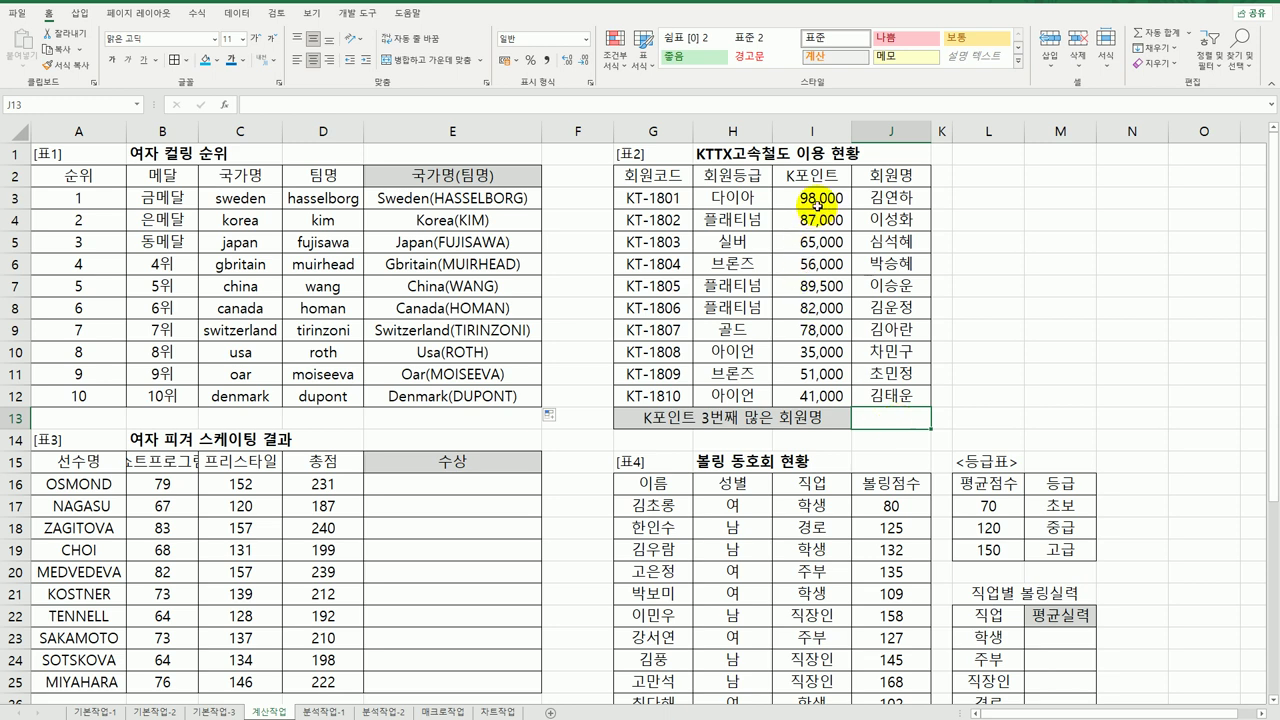
pyautogui.moveTo(817, 198); pyautogui.dragTo(802, 398)
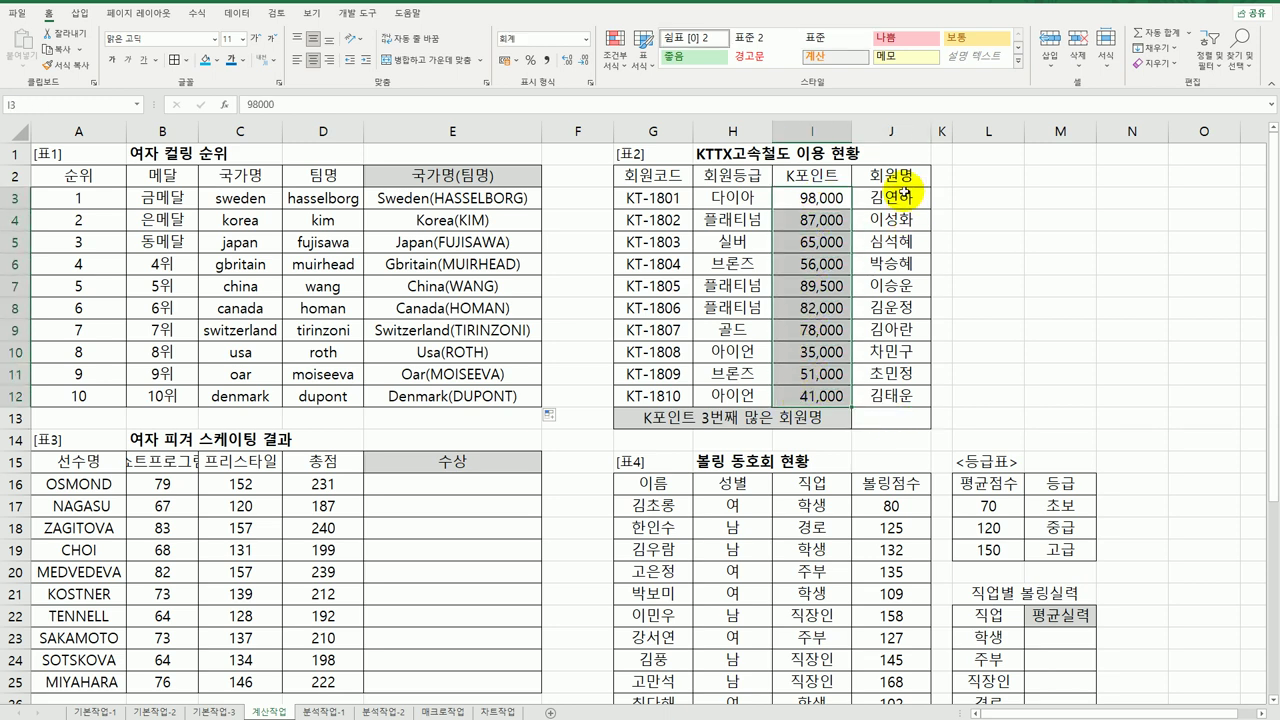
pyautogui.moveTo(897, 196); pyautogui.dragTo(876, 388)
pyautogui.click(882, 420)
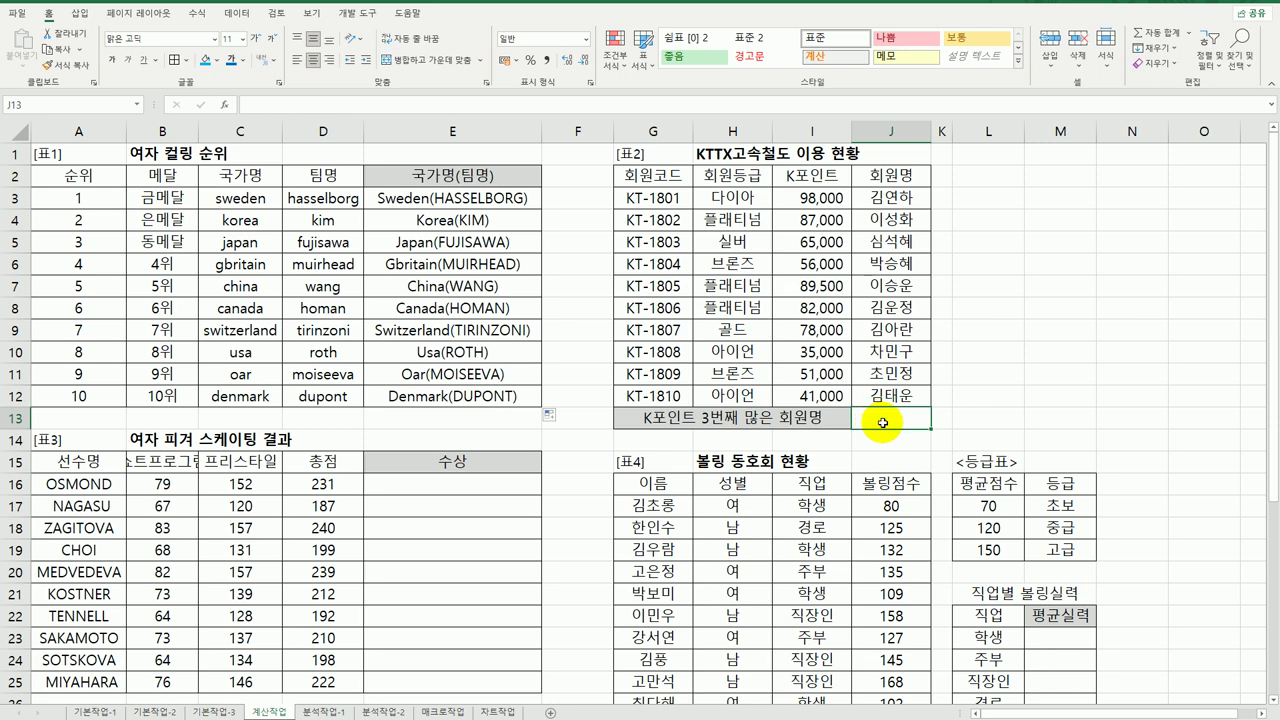
pyautogui.write('=la')
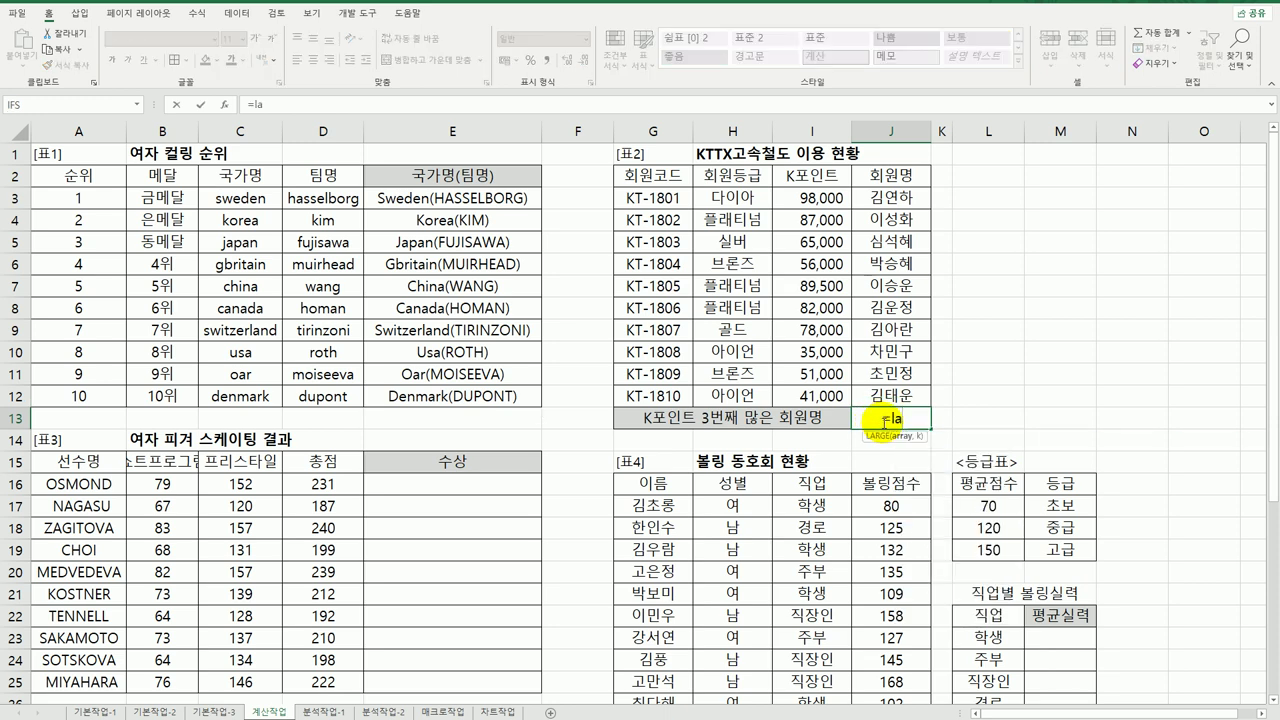
pyautogui.press('Tab')
pyautogui.moveTo(830, 198); pyautogui.dragTo(830, 397)
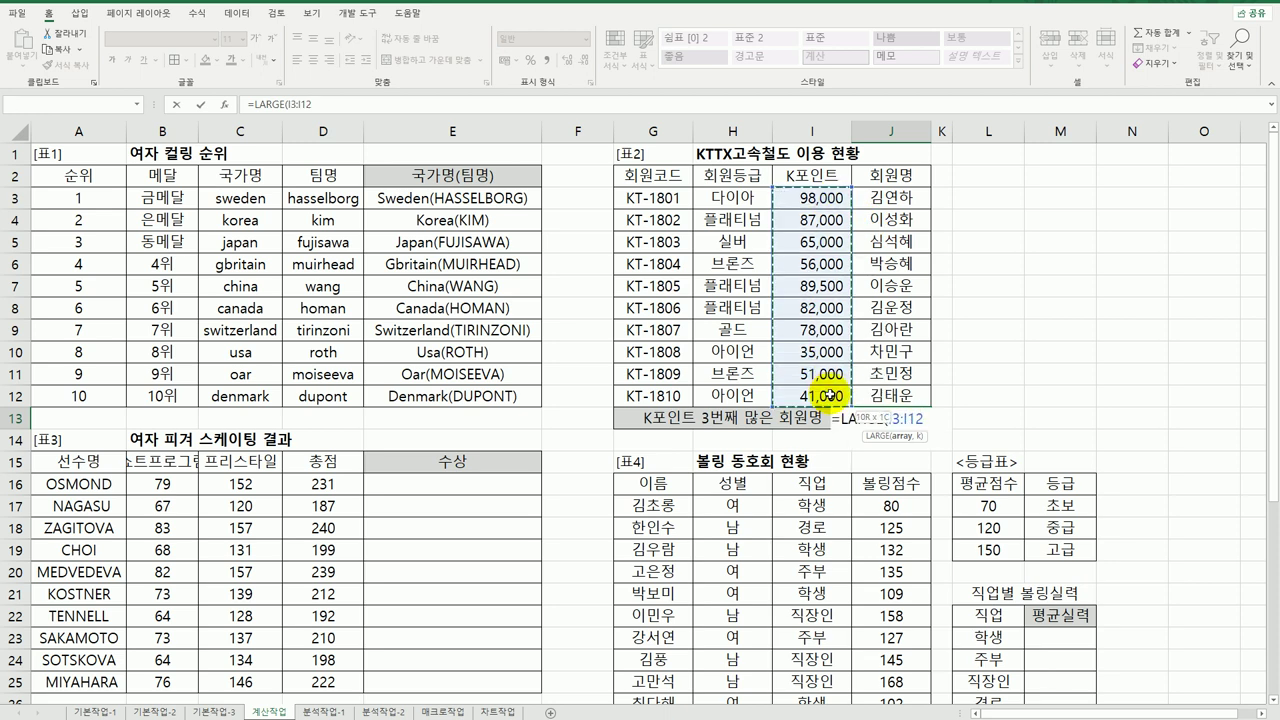
pyautogui.write(',3')
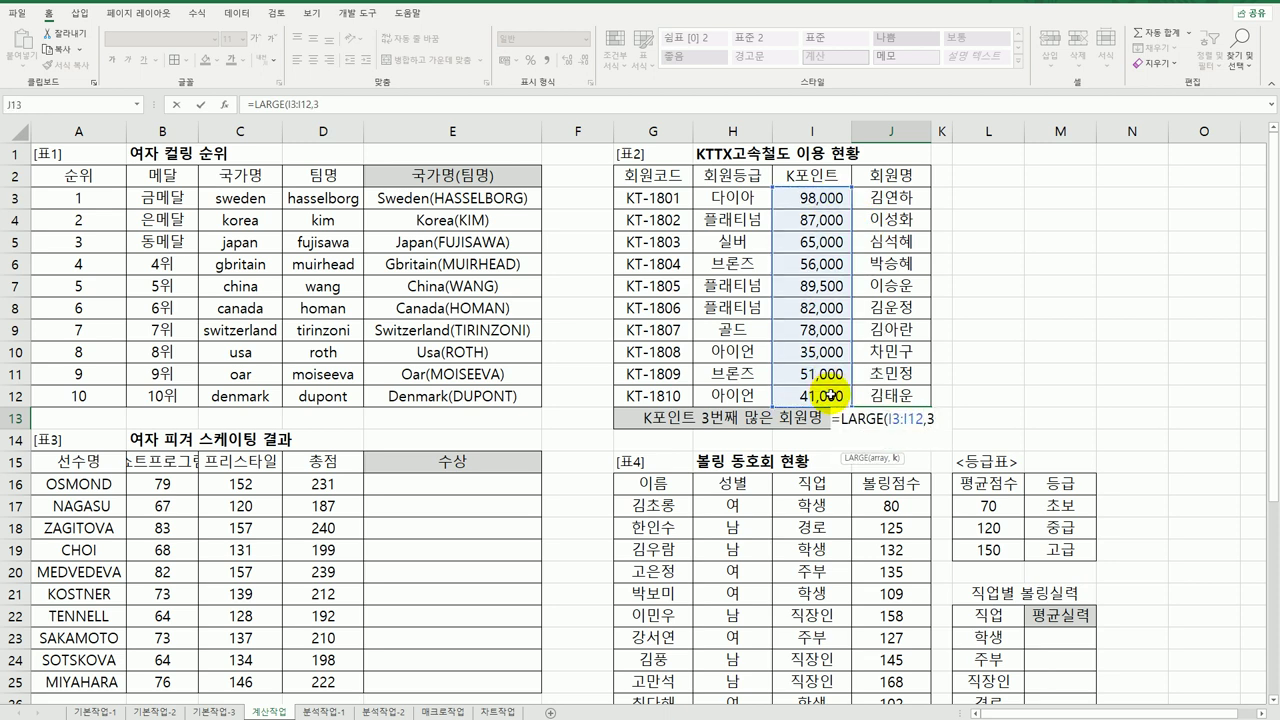
pyautogui.write(')')
pyautogui.press('Return')
# Step: Wrap the J13 formula as =VLOOKUP(LARGE(I3:I12,3),I3:J12,2,FALSE) to return the matching member name
pyautogui.click(869, 418)
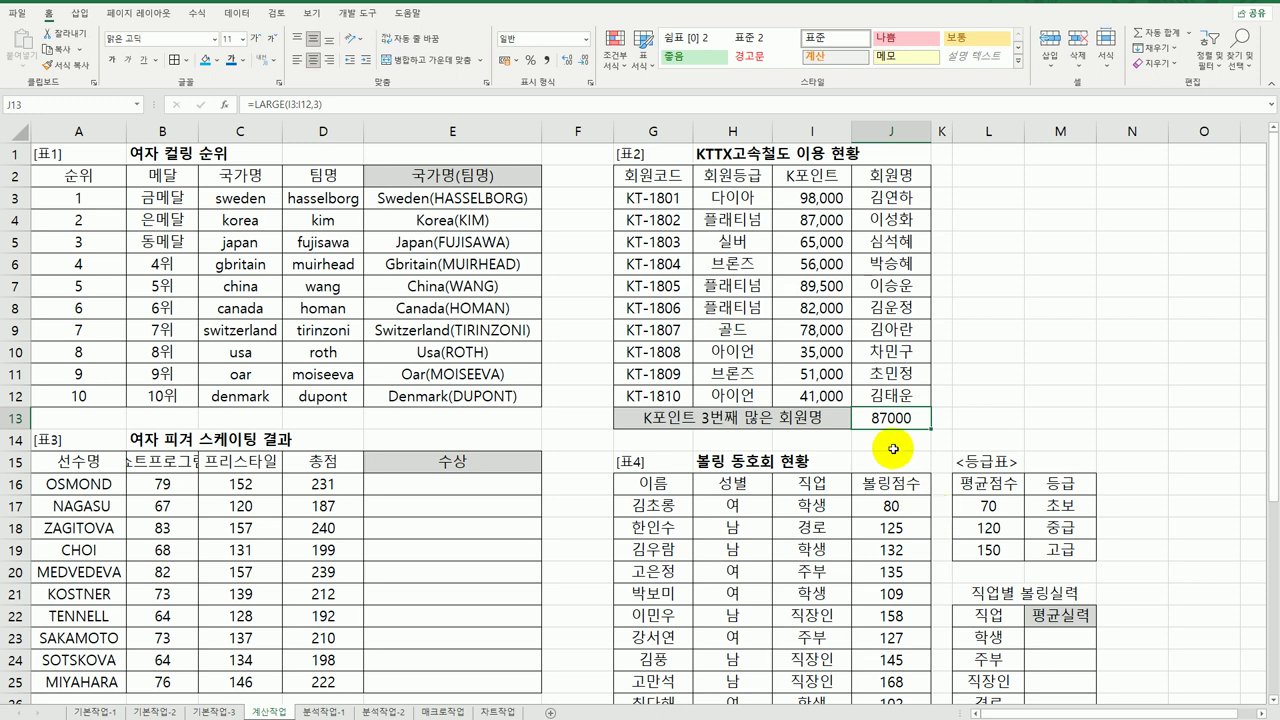
pyautogui.doubleClick(878, 420)
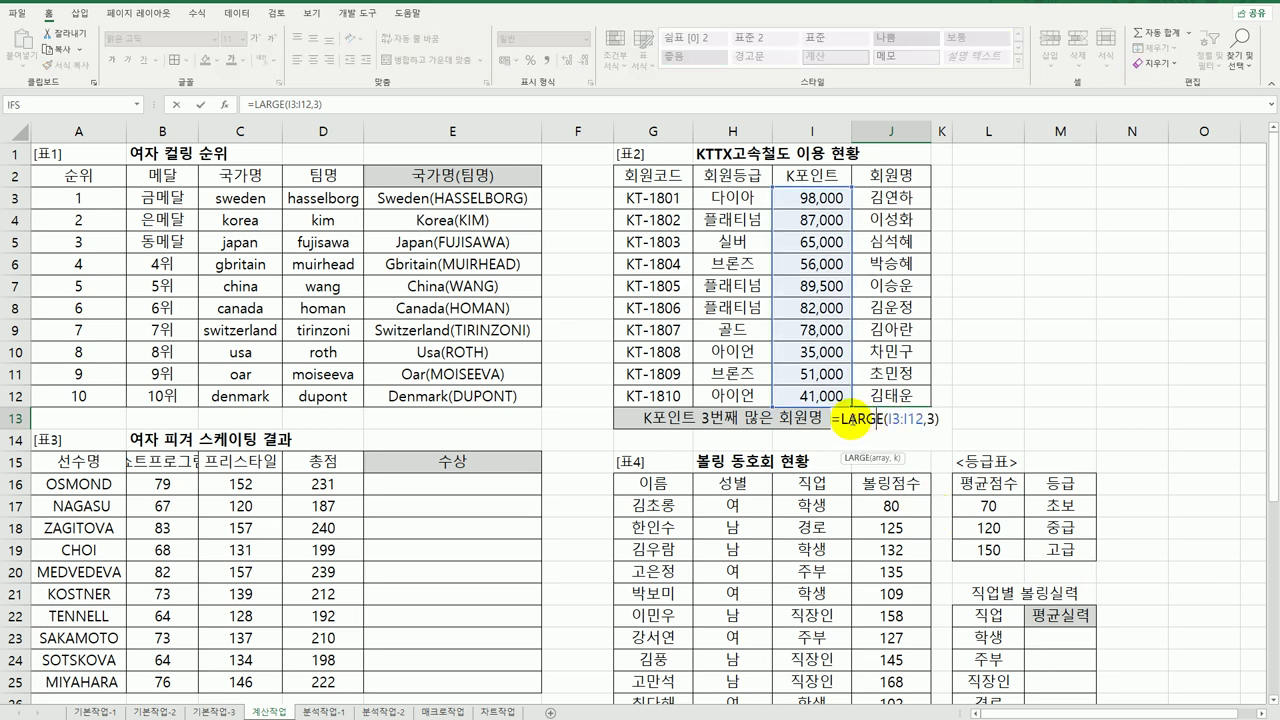
pyautogui.write('VL')
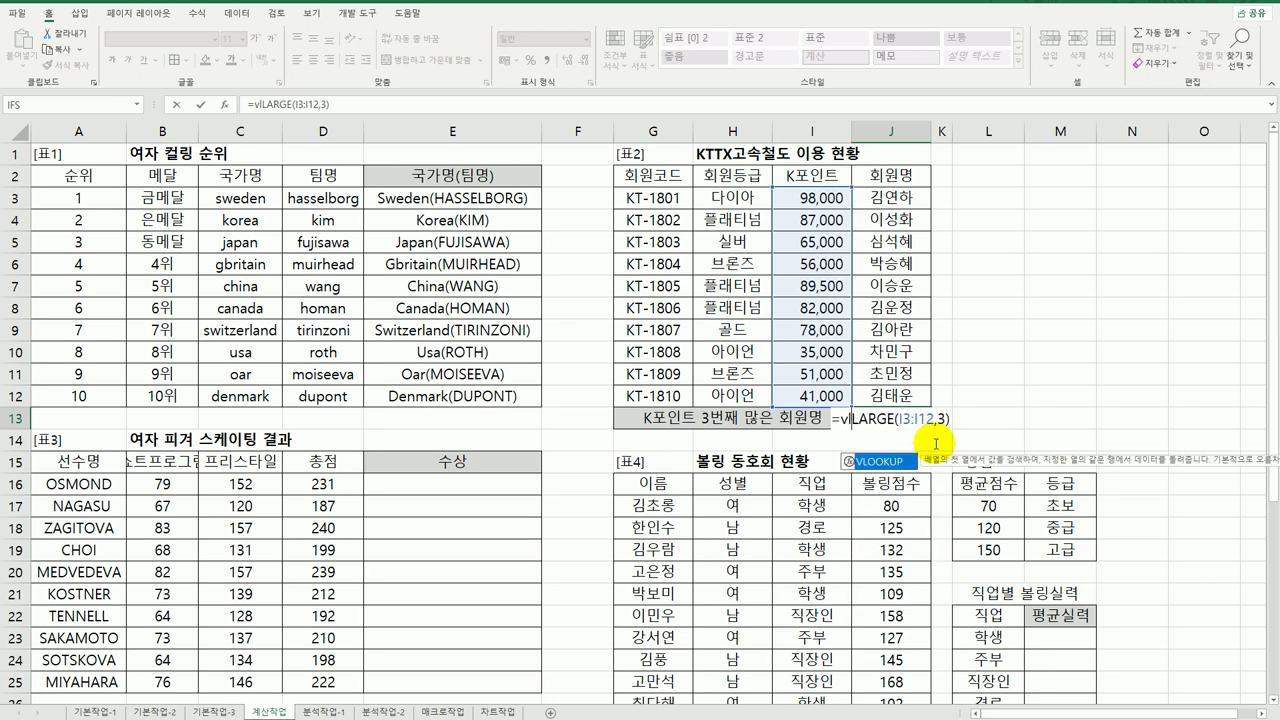
pyautogui.press('Tab')
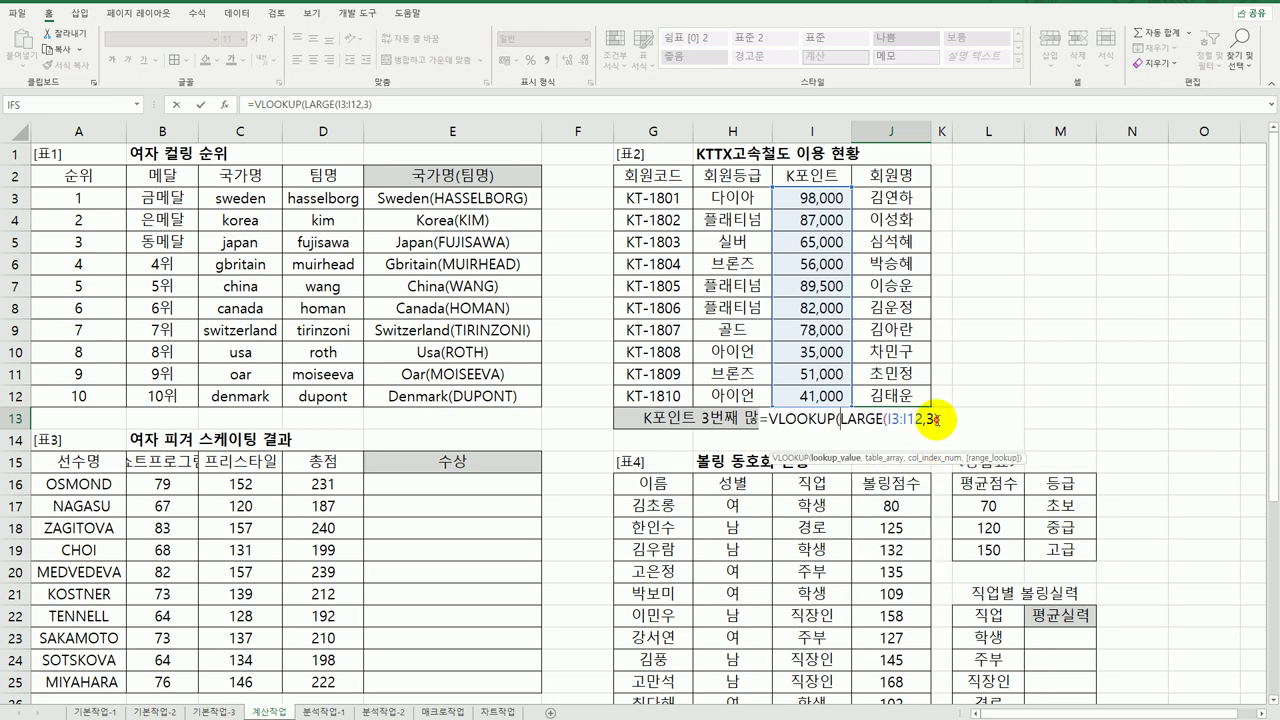
pyautogui.write(',')
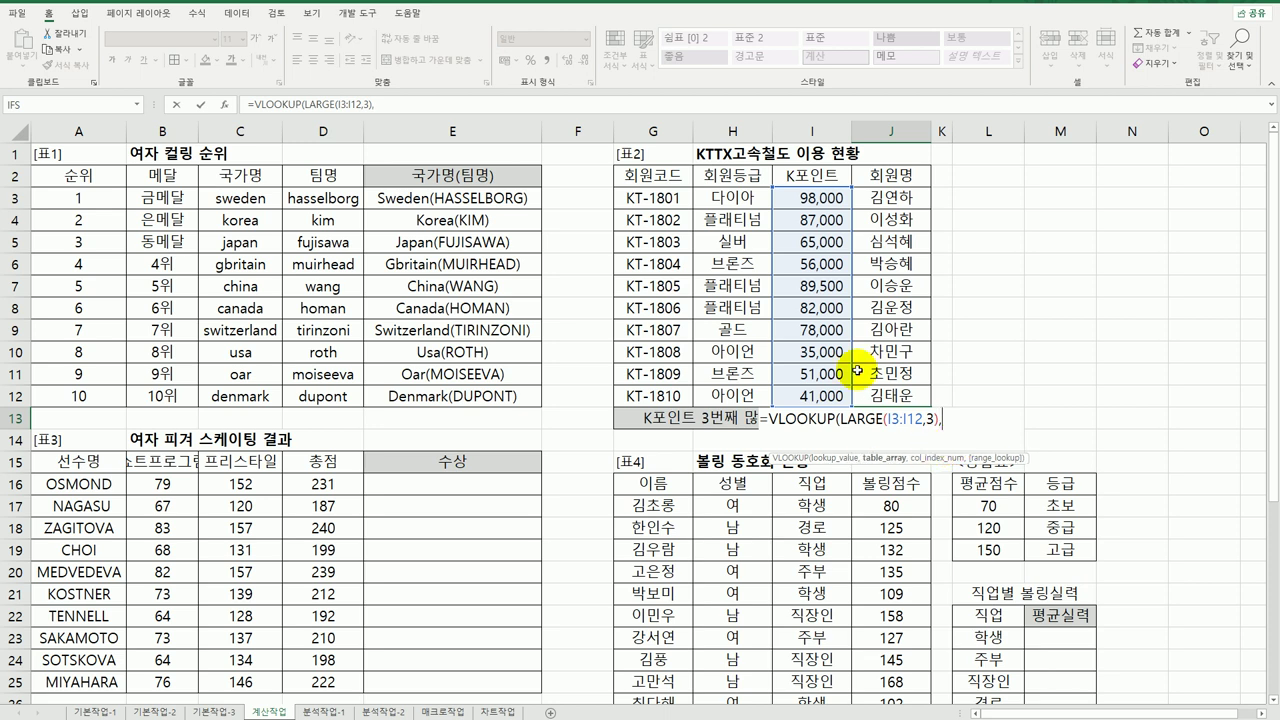
pyautogui.moveTo(812, 198); pyautogui.dragTo(885, 396)
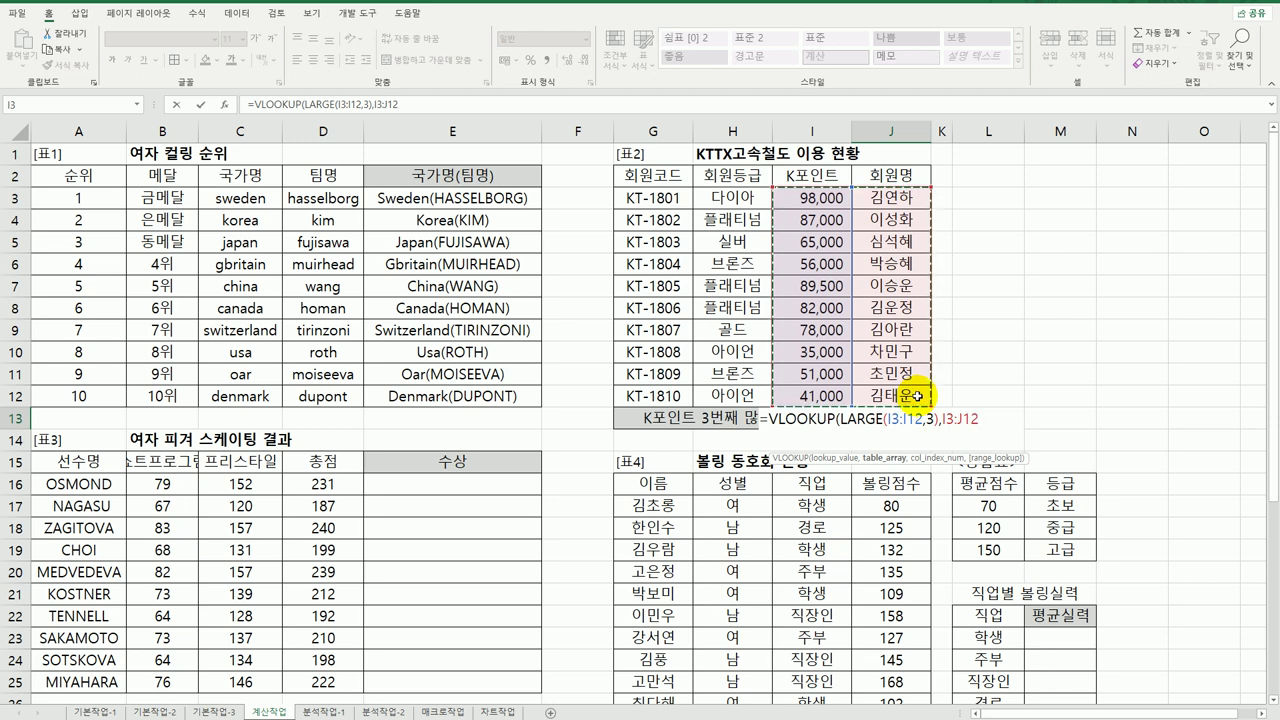
pyautogui.write(',')
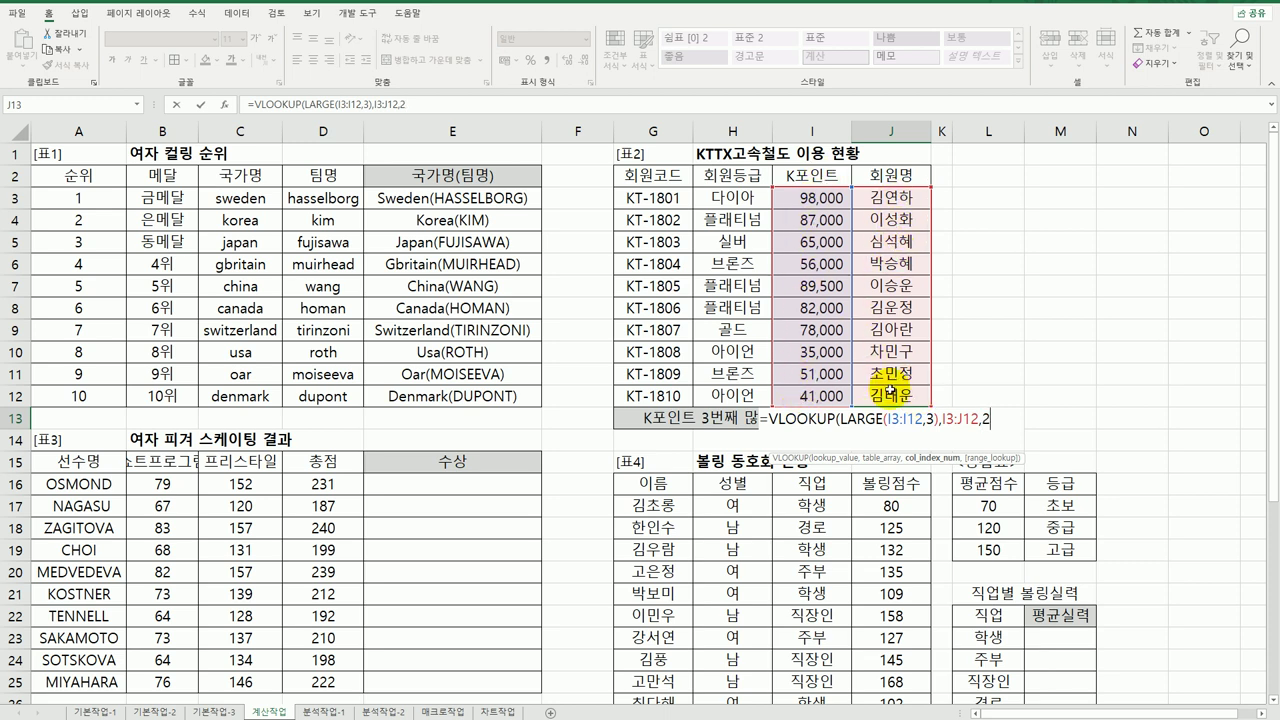
pyautogui.write('2,0')
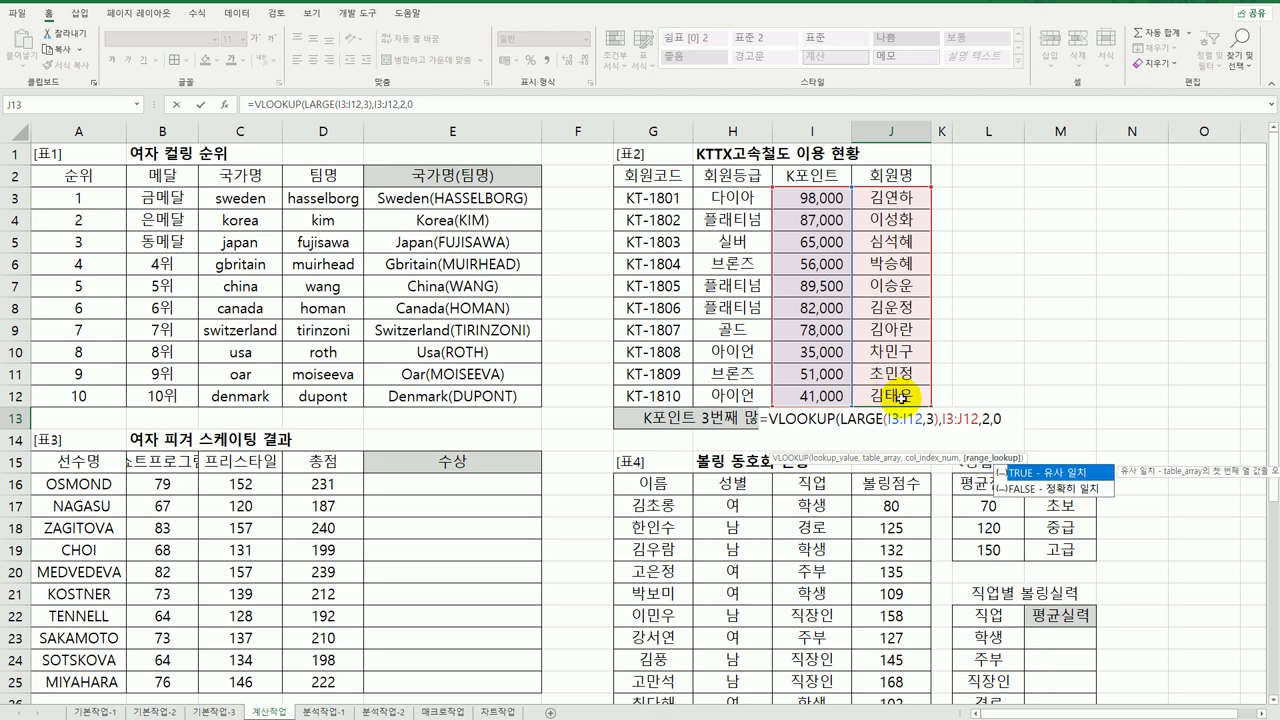
pyautogui.press('BackSpace')
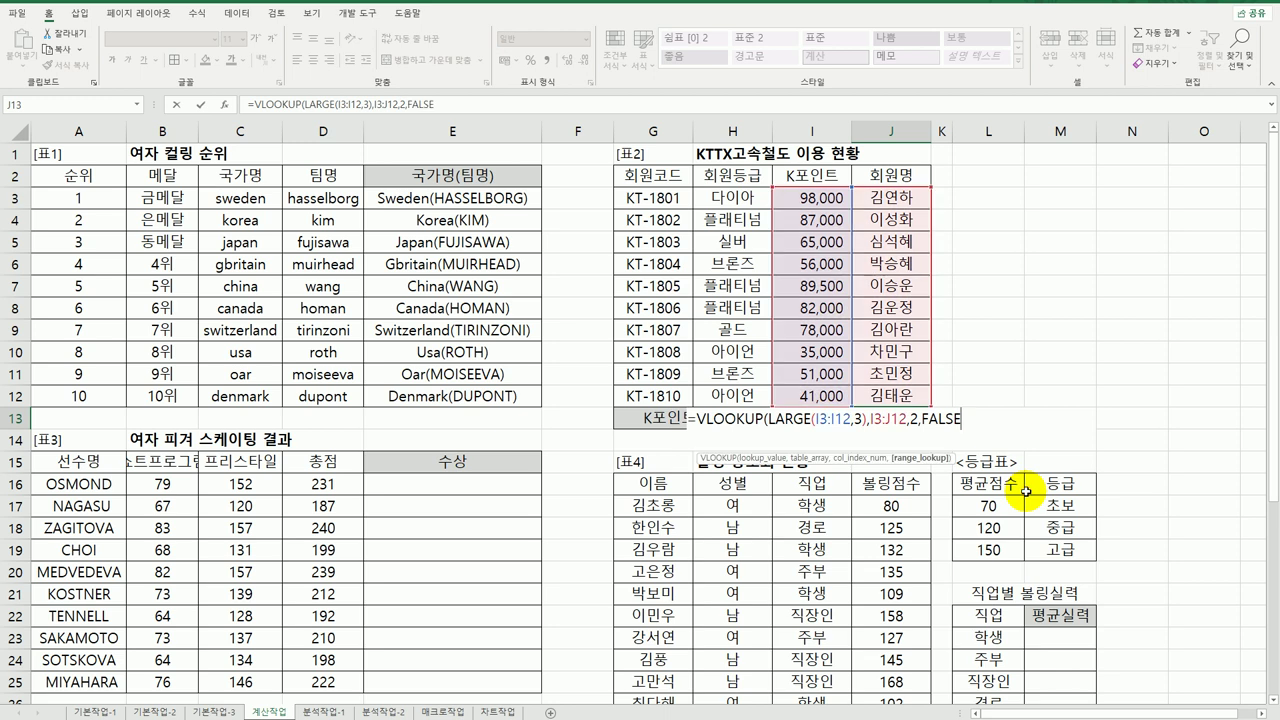
pyautogui.write(')')
pyautogui.press('Return')
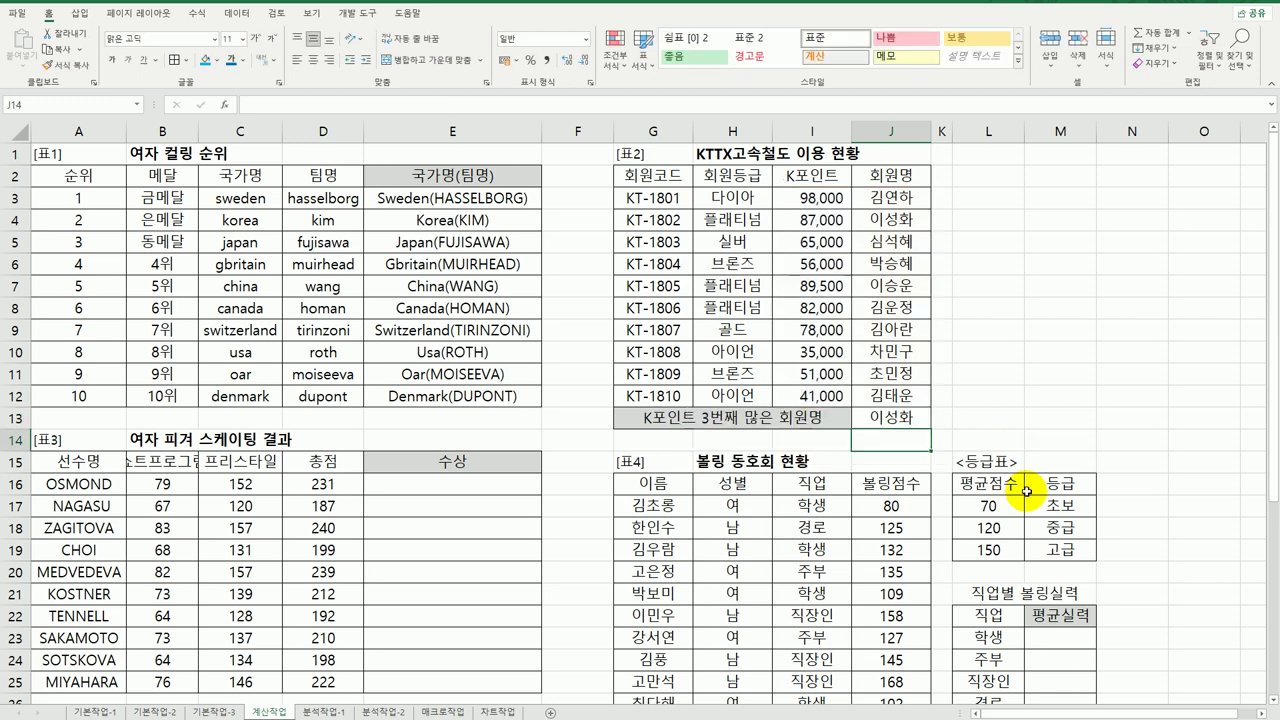
pyautogui.click(905, 419)
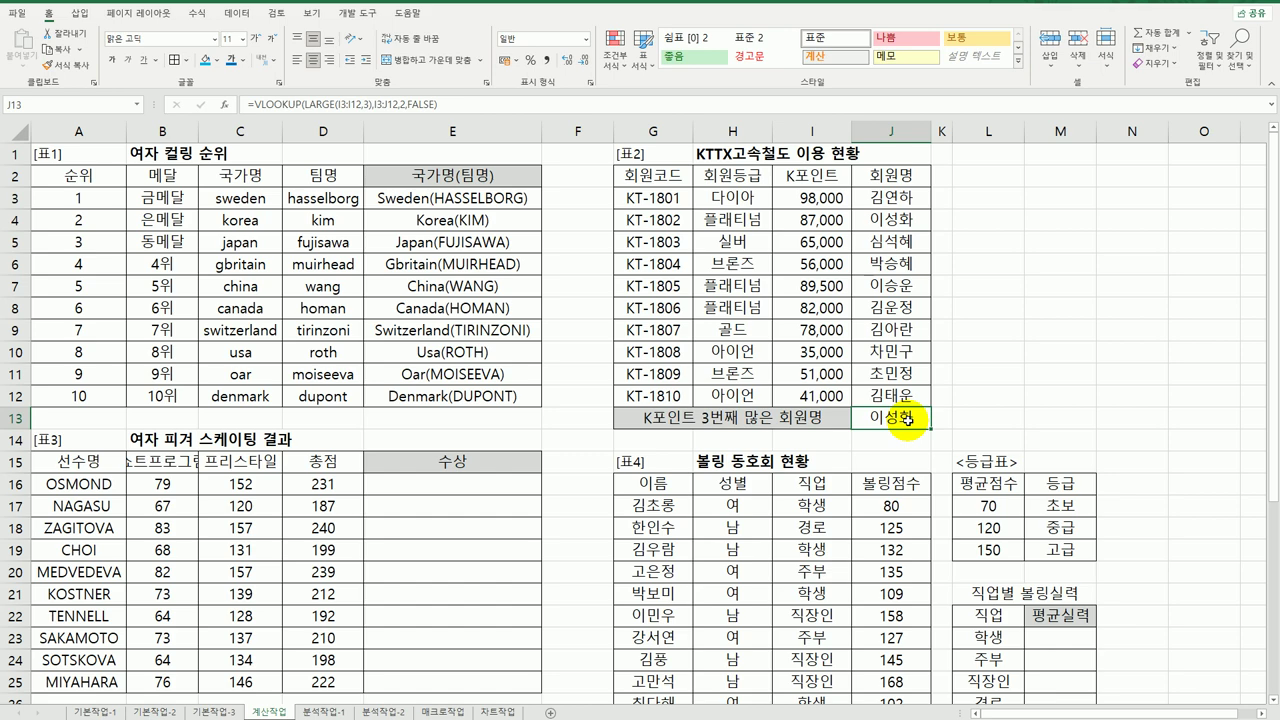
# Step: In E16 of [표3], enter =RANK.EQ(D16,$D$16:$D$25,0) to rank the 총점 values in descending order, and fill it down to E25
pyautogui.scroll(-3, 420, 515)
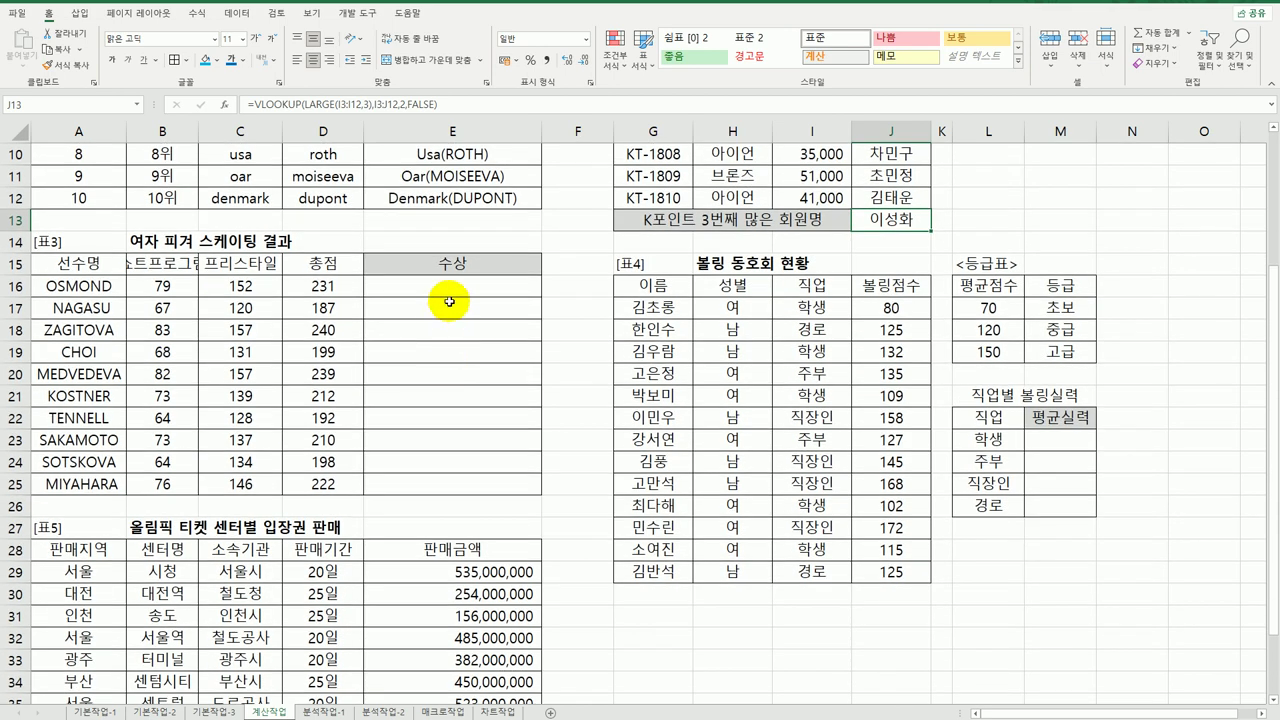
pyautogui.click(450, 290)
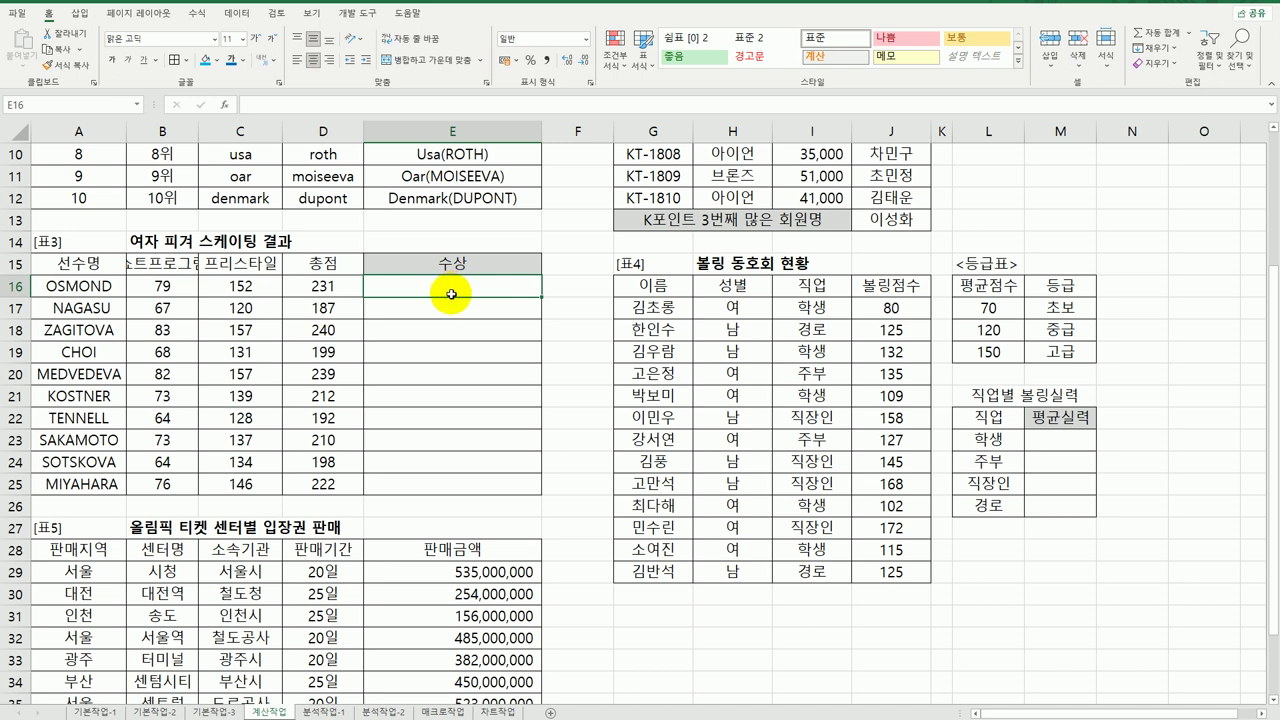
pyautogui.write('=rank.')
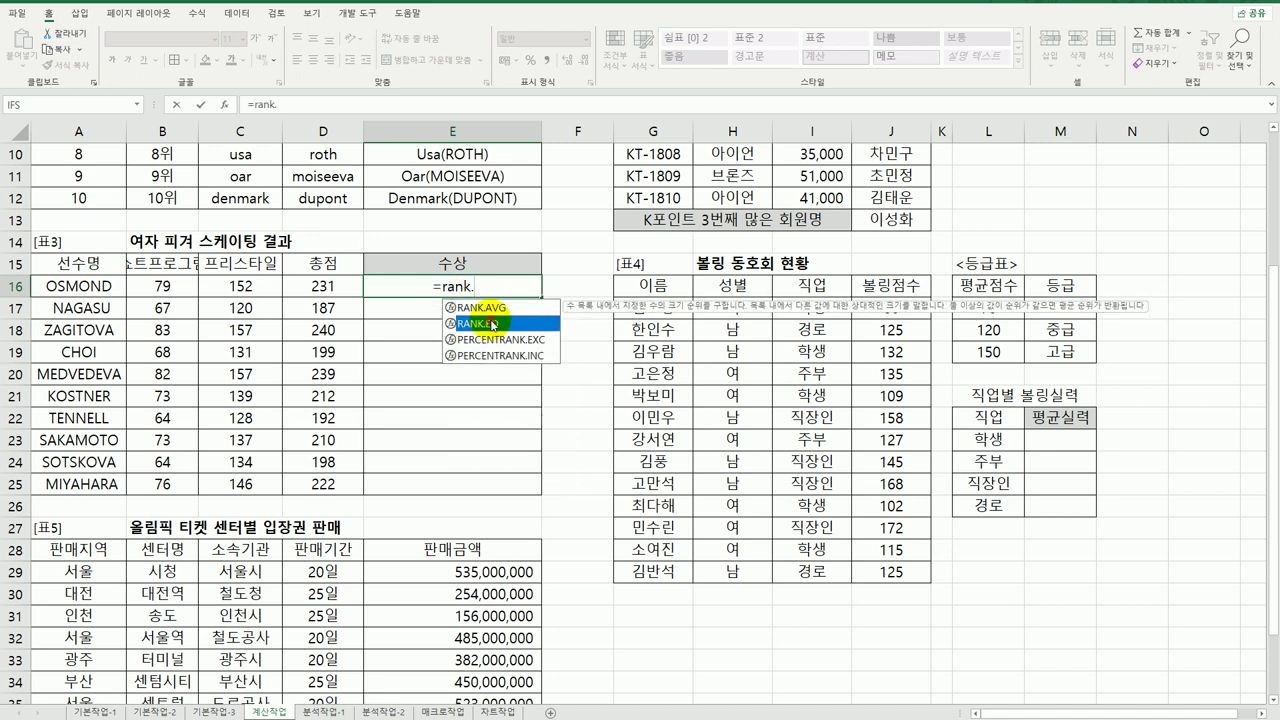
pyautogui.doubleClick(480, 323)
pyautogui.click(345, 284)
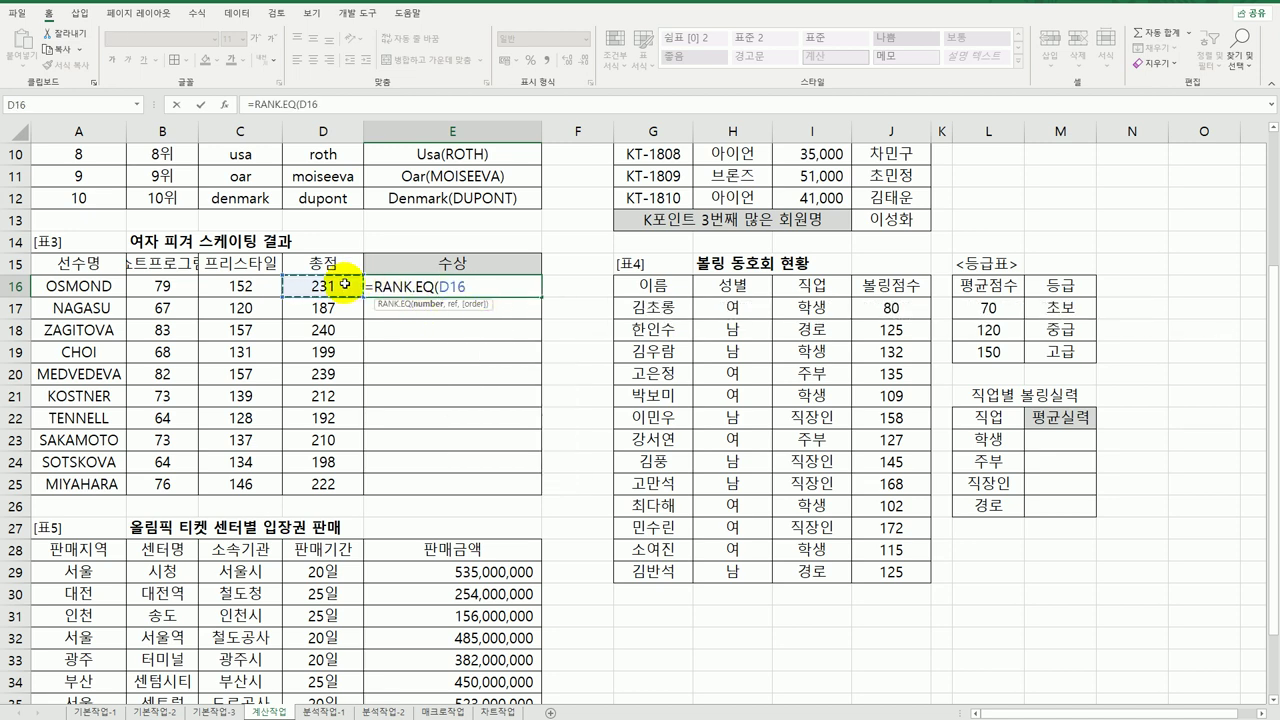
pyautogui.write(',')
pyautogui.moveTo(330, 286); pyautogui.dragTo(333, 487)
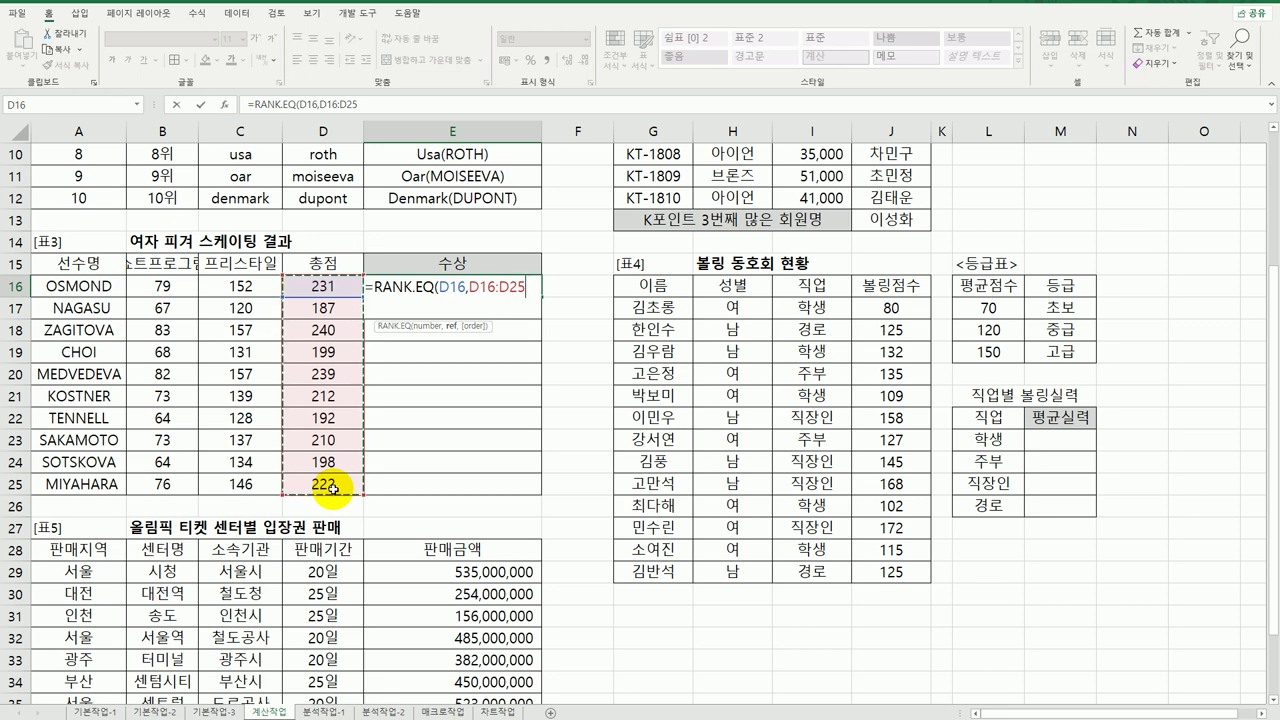
pyautogui.press('F4')
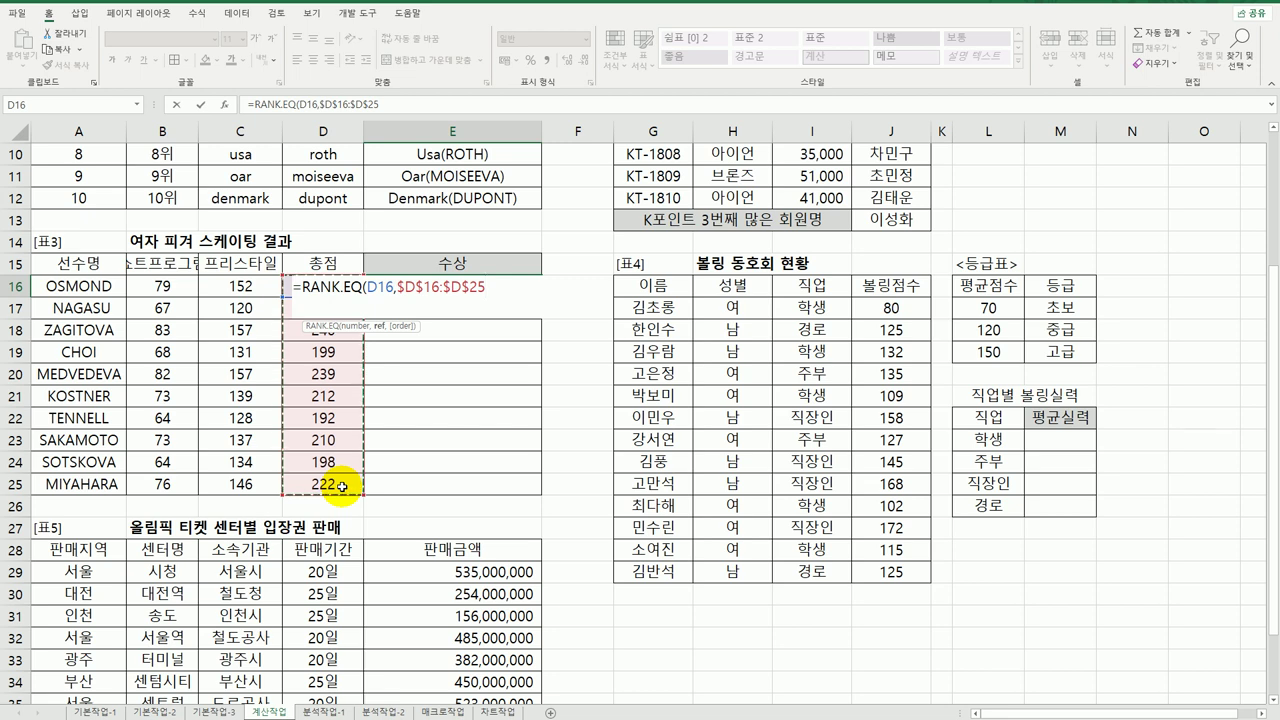
pyautogui.write(',')
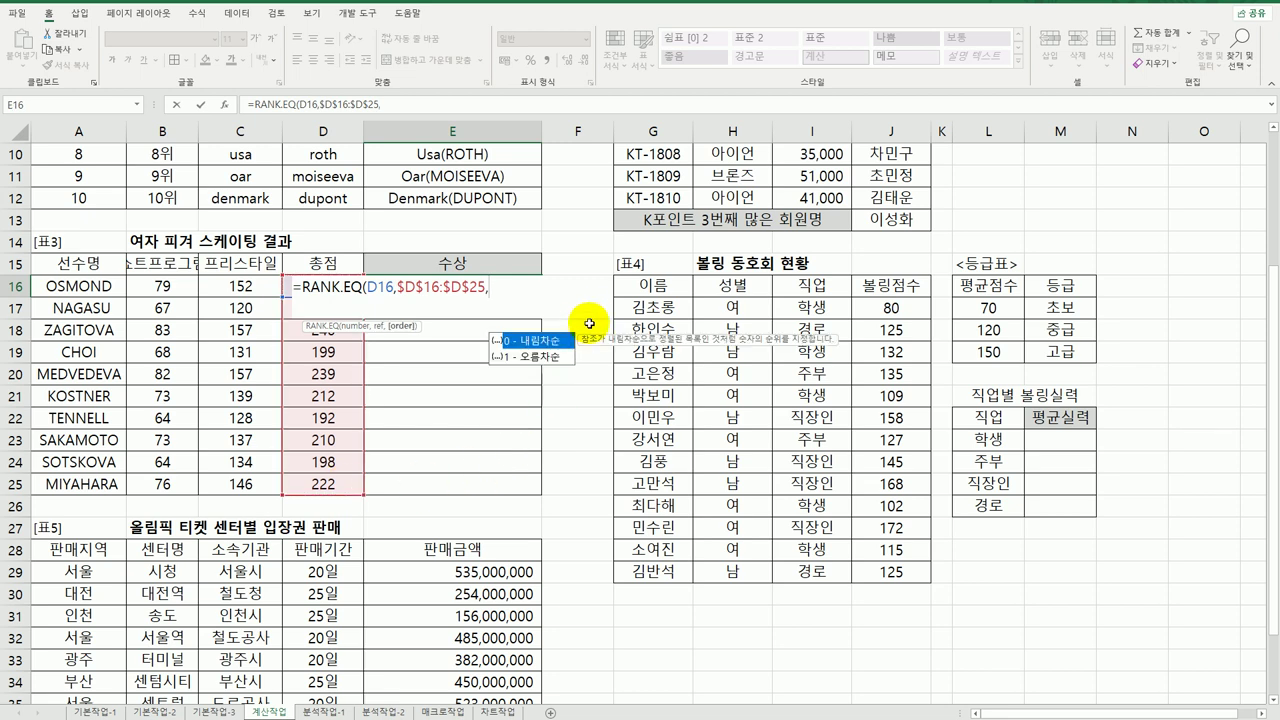
pyautogui.doubleClick(550, 344)
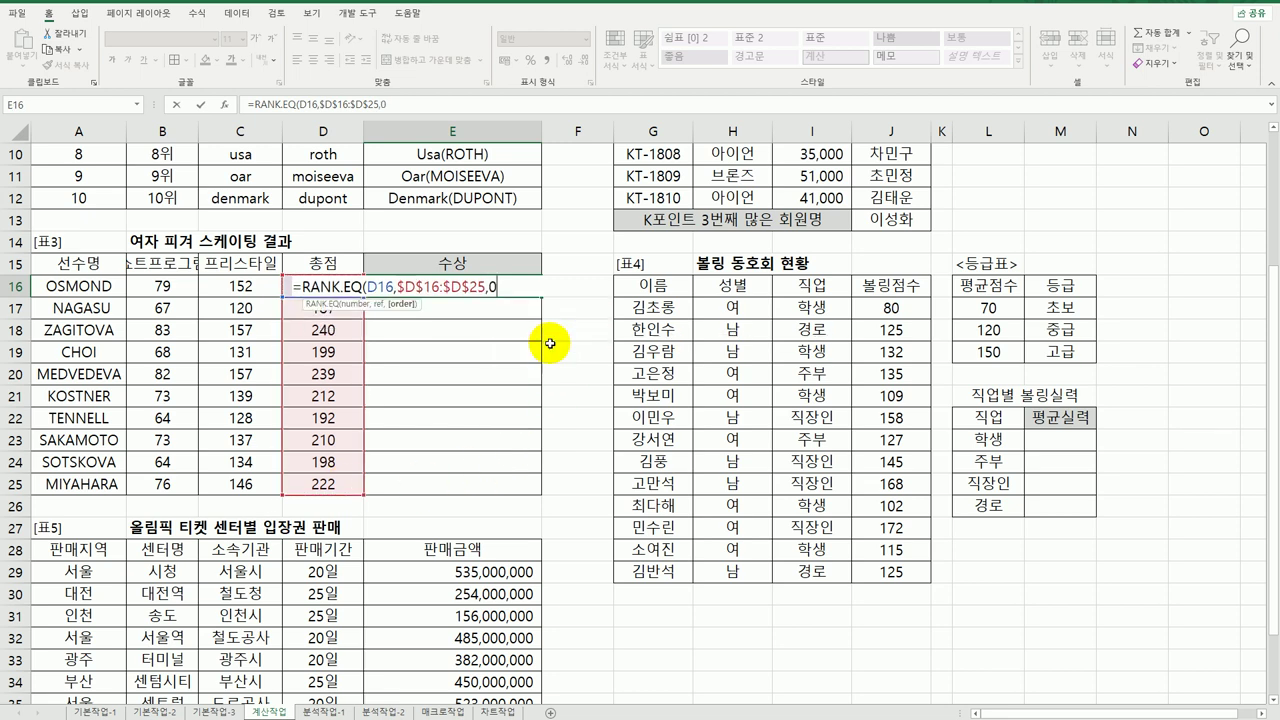
pyautogui.press('Return')
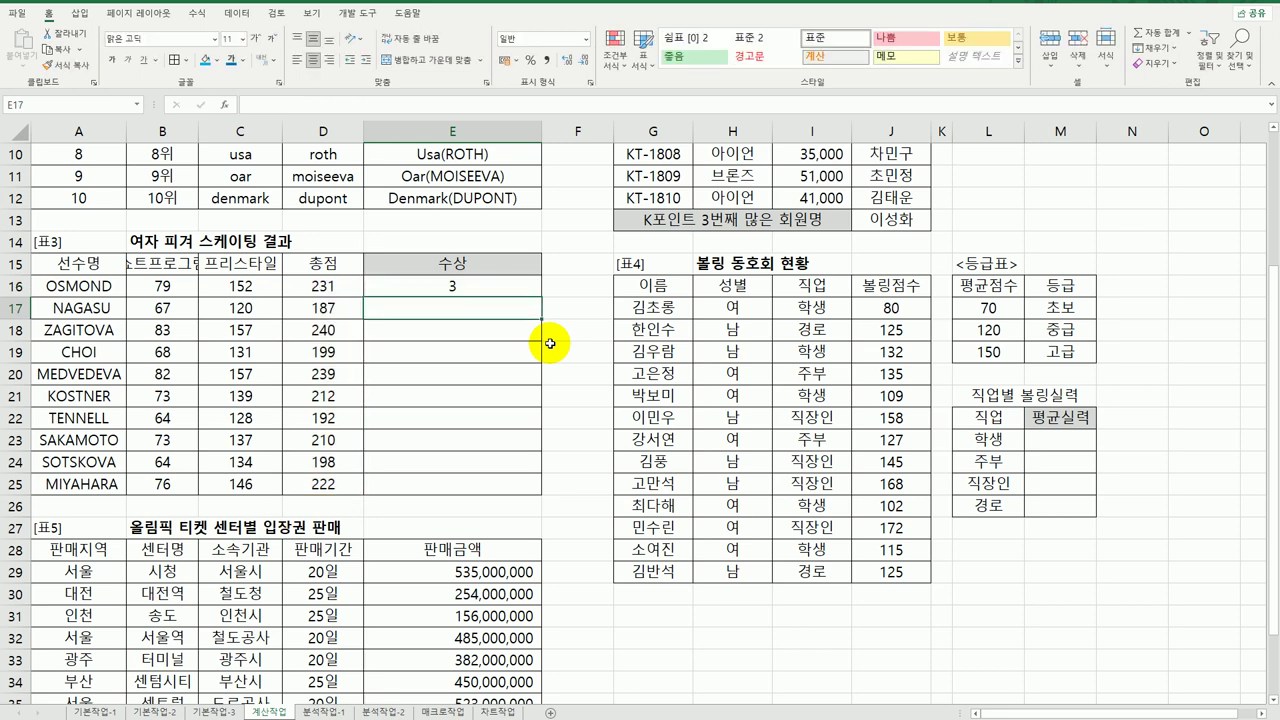
pyautogui.click(528, 289)
pyautogui.moveTo(530, 289); pyautogui.dragTo(512, 485)
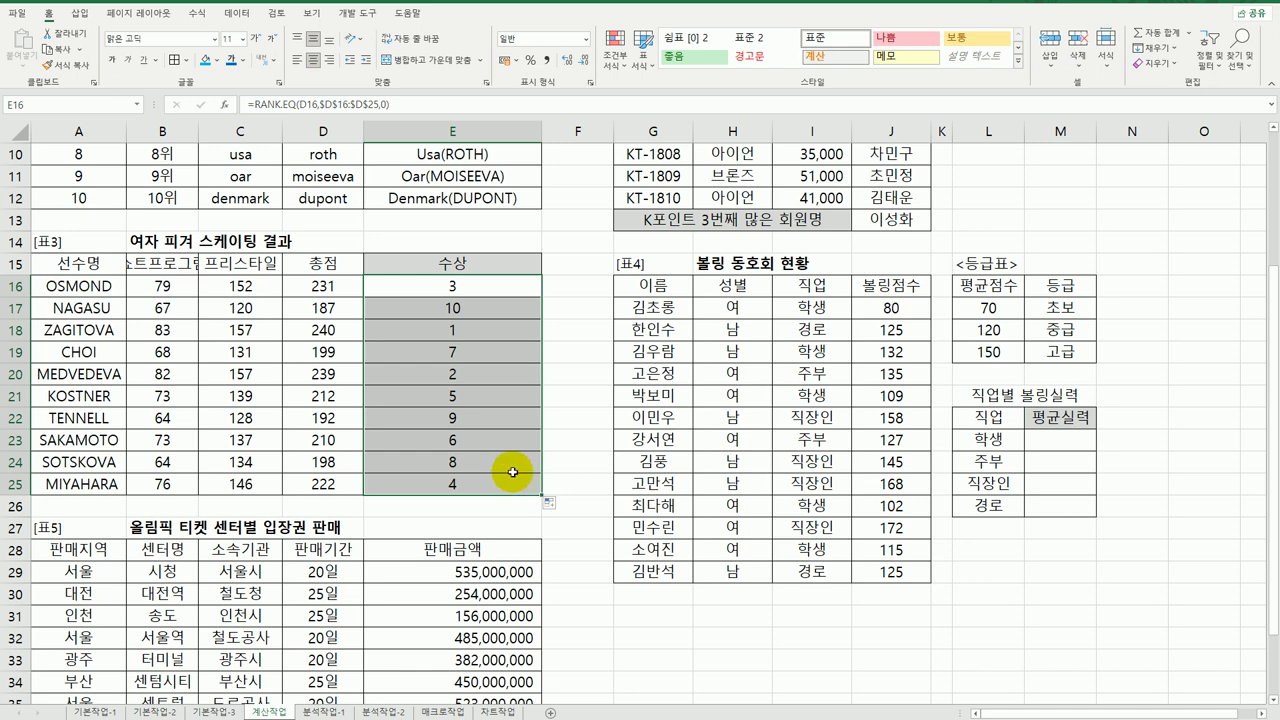
# Step: Edit the E16 formula to begin =IF(RANK.EQ(D16,$D$16:$D$25,0)=1,"대상", so that first place gets 대상
pyautogui.click(495, 288)
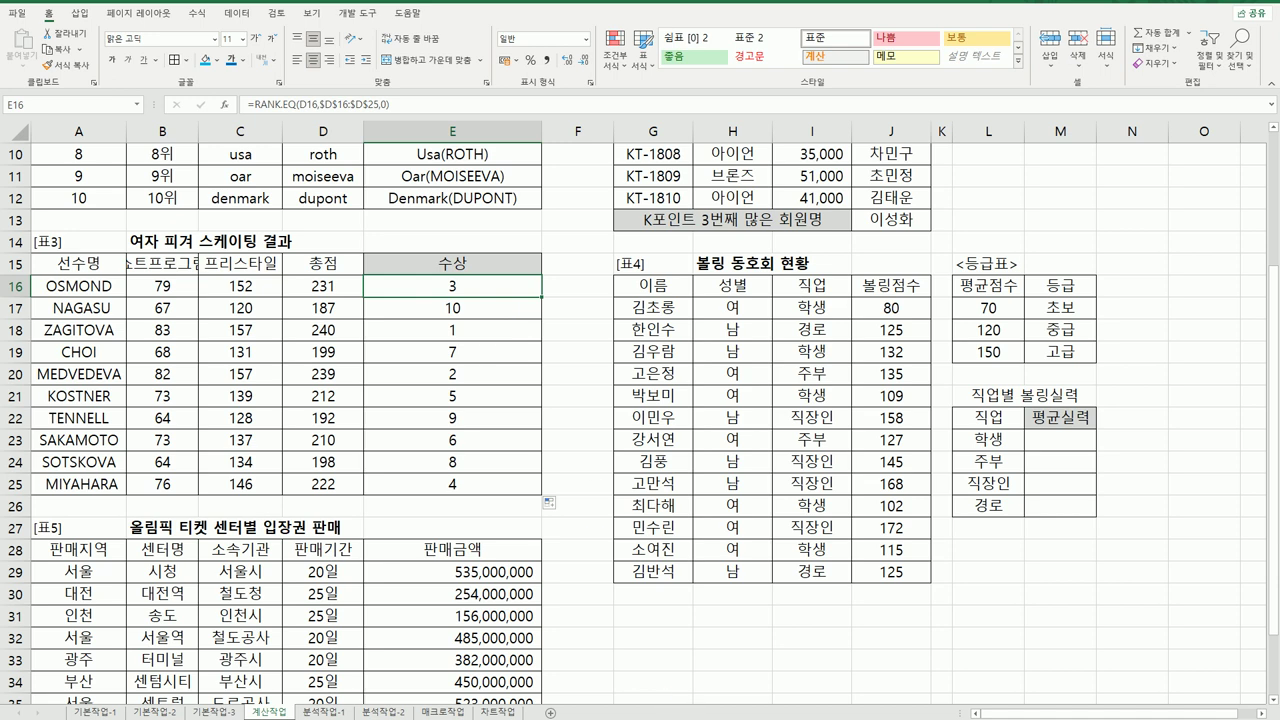
pyautogui.doubleClick(452, 290)
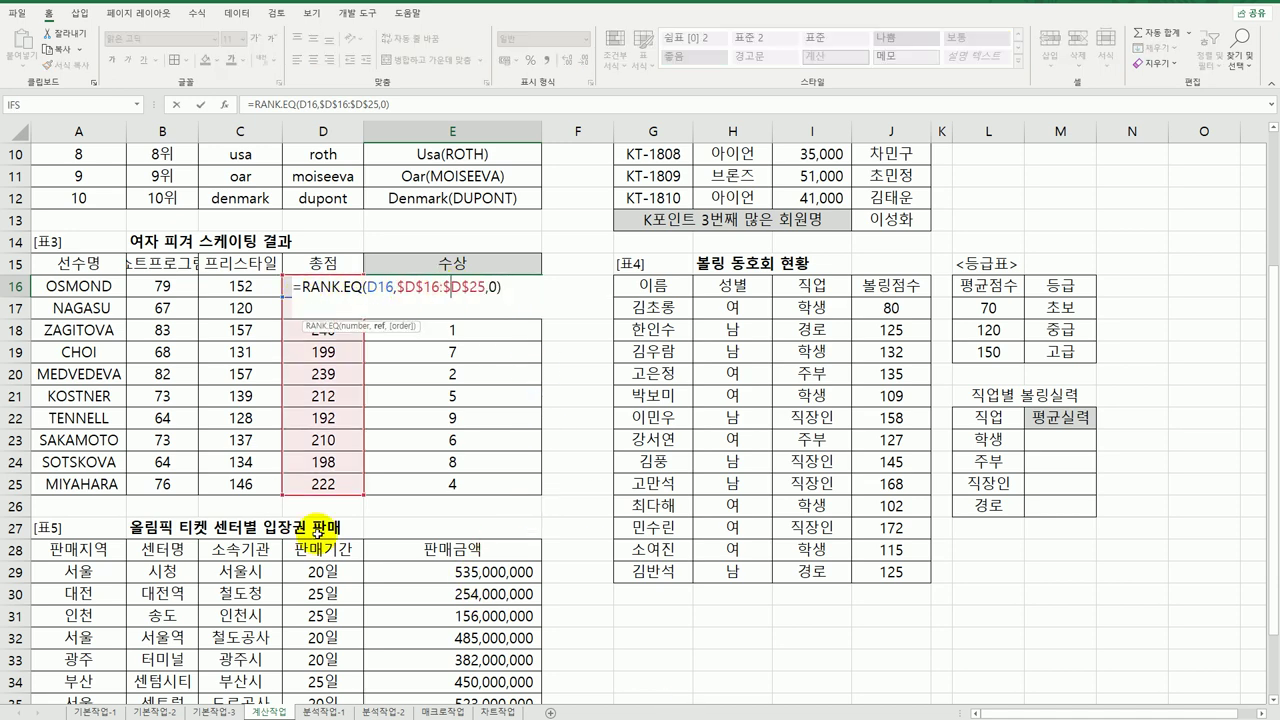
pyautogui.click(300, 288)
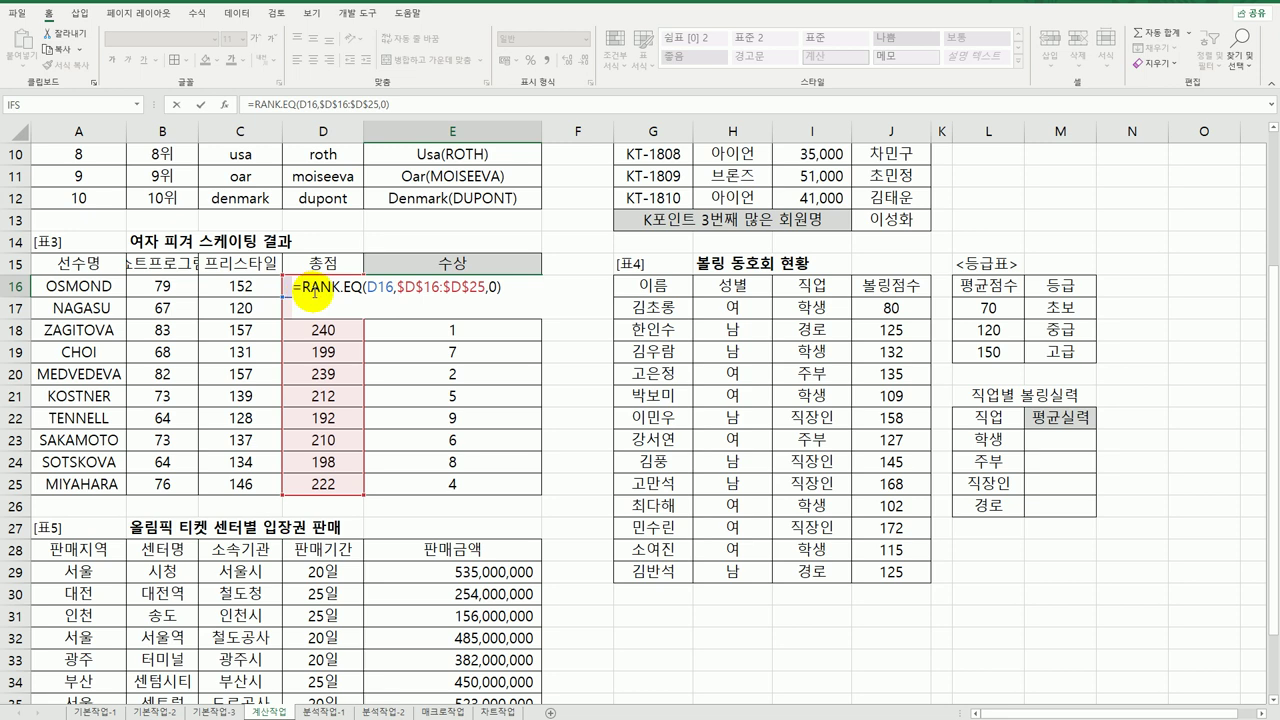
pyautogui.write('if')
pyautogui.press('Tab')
pyautogui.press('End')
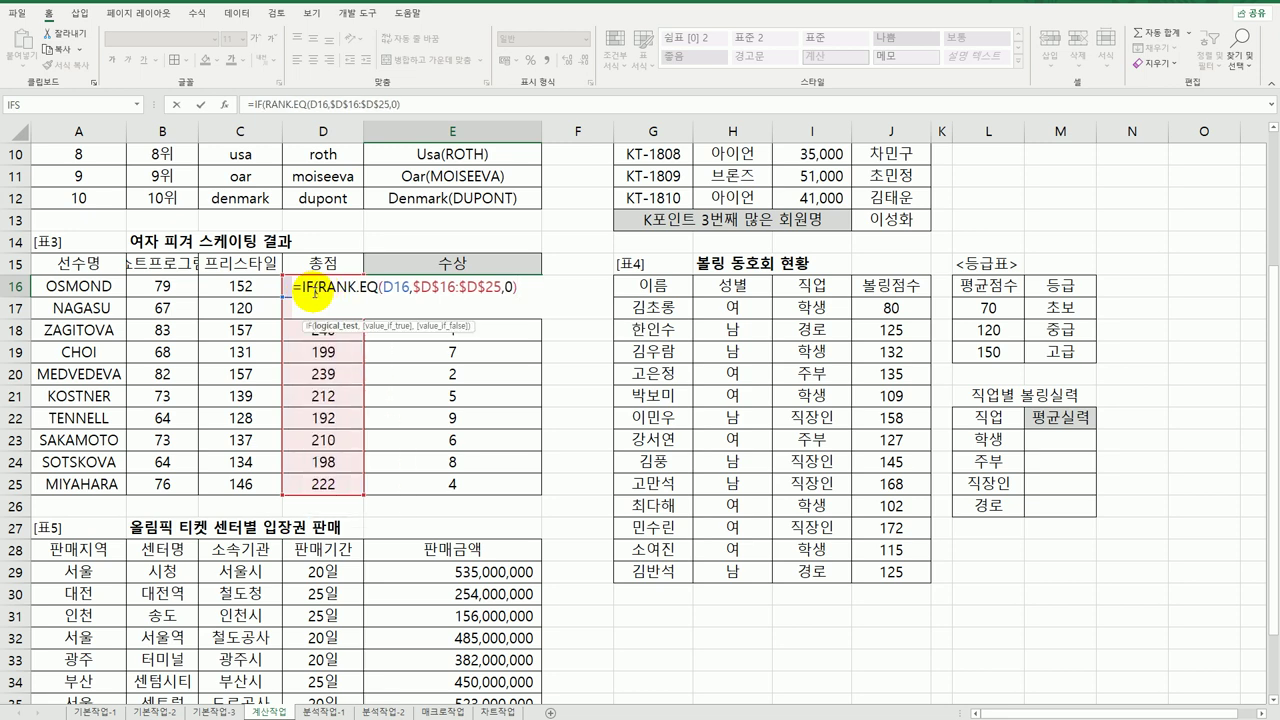
pyautogui.write(')=1,"대상",')
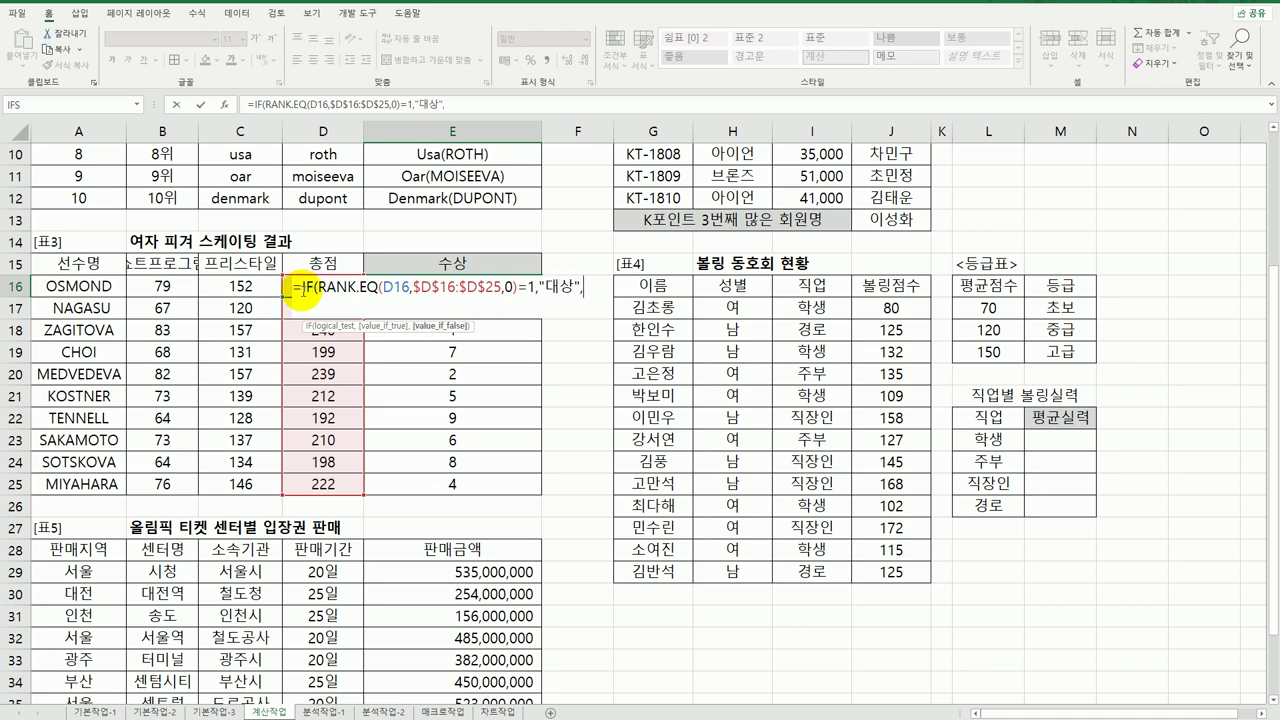
# Step: Duplicate the IF(RANK.EQ…) part within the E16 formula as a nested condition, changing the copy to =2,"금상"
pyautogui.moveTo(303, 290); pyautogui.dragTo(593, 280)
pyautogui.hotkey('ctrl', 'c')
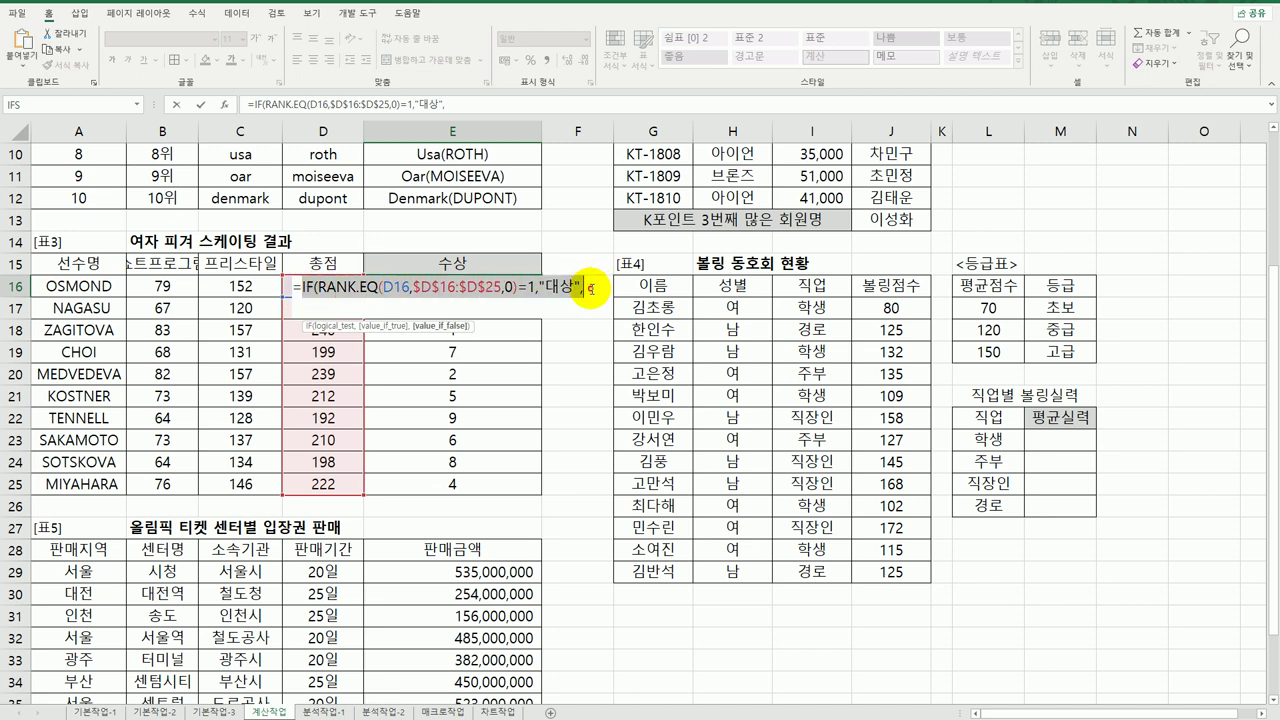
pyautogui.click(593, 281)
pyautogui.hotkey('ctrl', 'v')
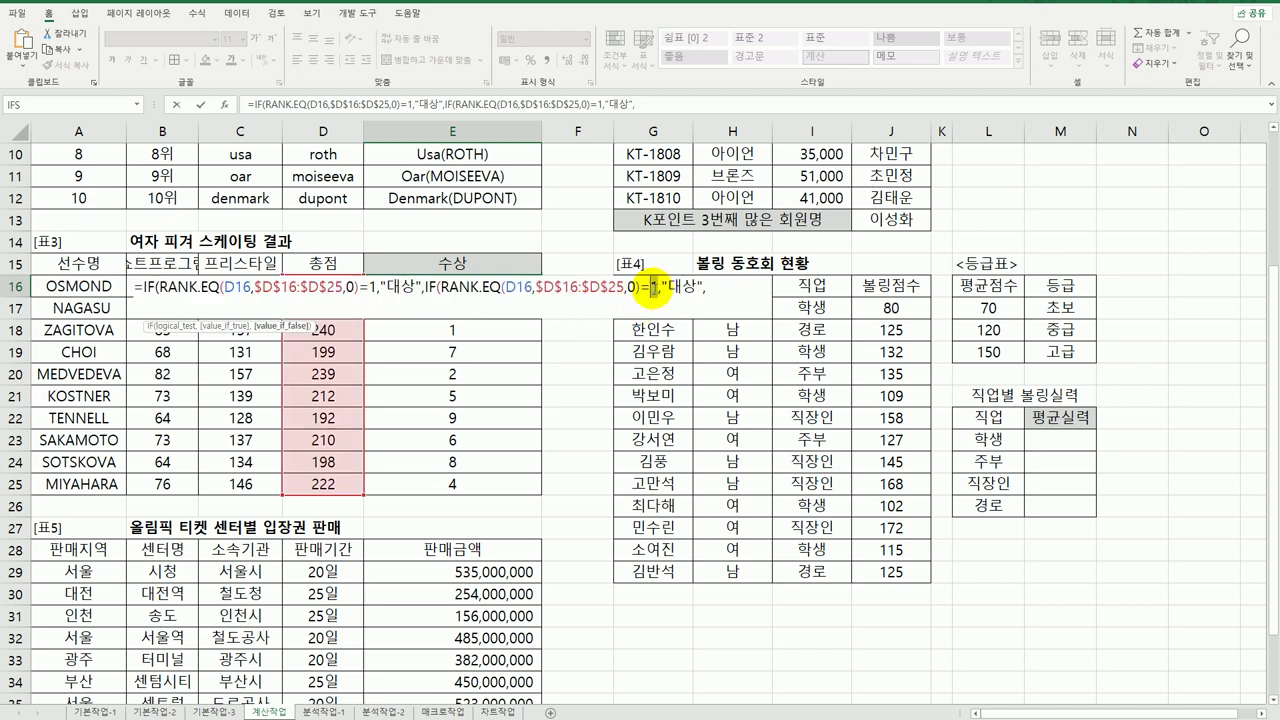
pyautogui.click(656, 289)
pyautogui.press('BackSpace')
pyautogui.write('2')
pyautogui.moveTo(668, 290); pyautogui.dragTo(684, 291)
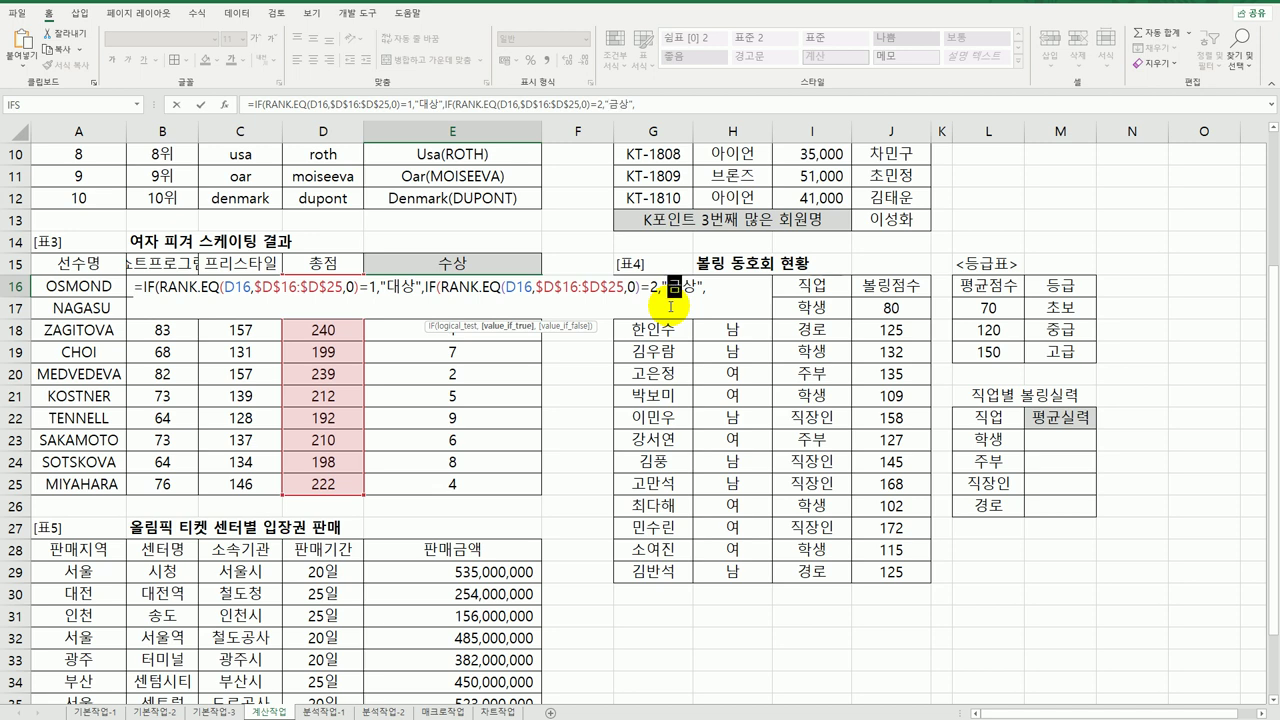
pyautogui.write('금')
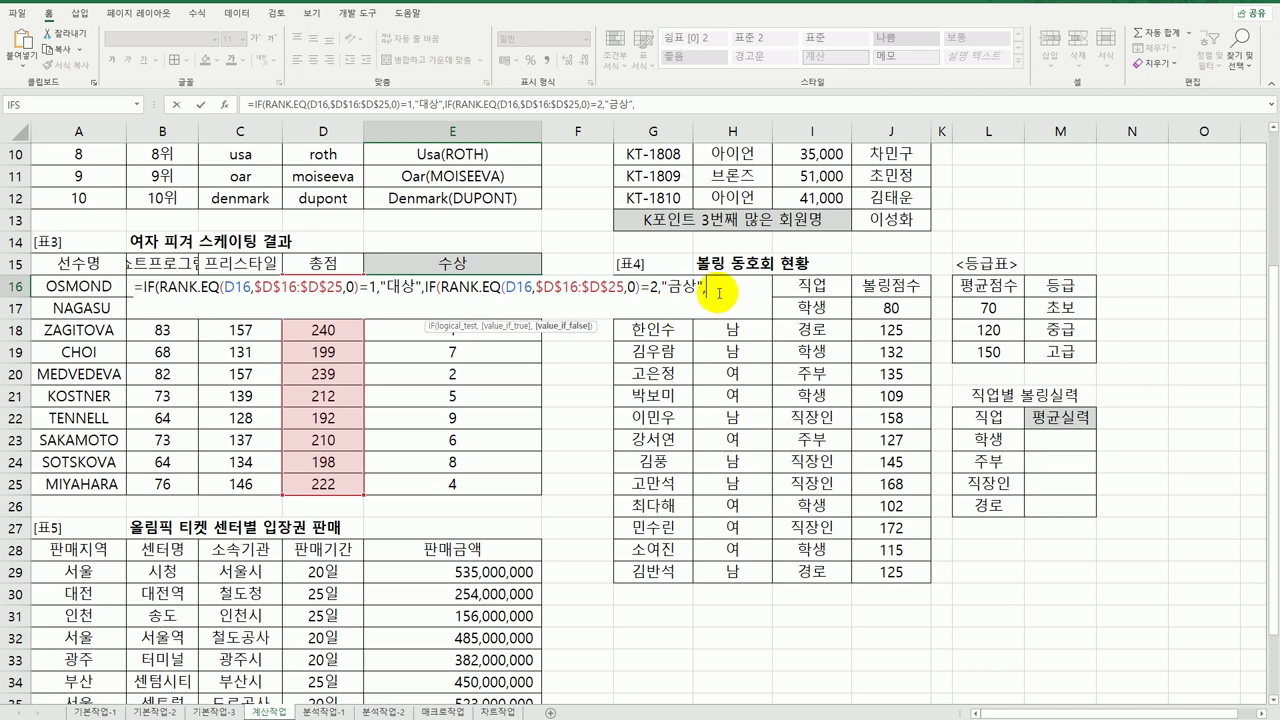
# Step: Add a third nested copy with =3,"은상","" and closing parentheses, enter the E16 formula, and fill it down to E25
pyautogui.hotkey('ctrl', 'v')
pyautogui.moveTo(825, 290); pyautogui.dragTo(836, 291)
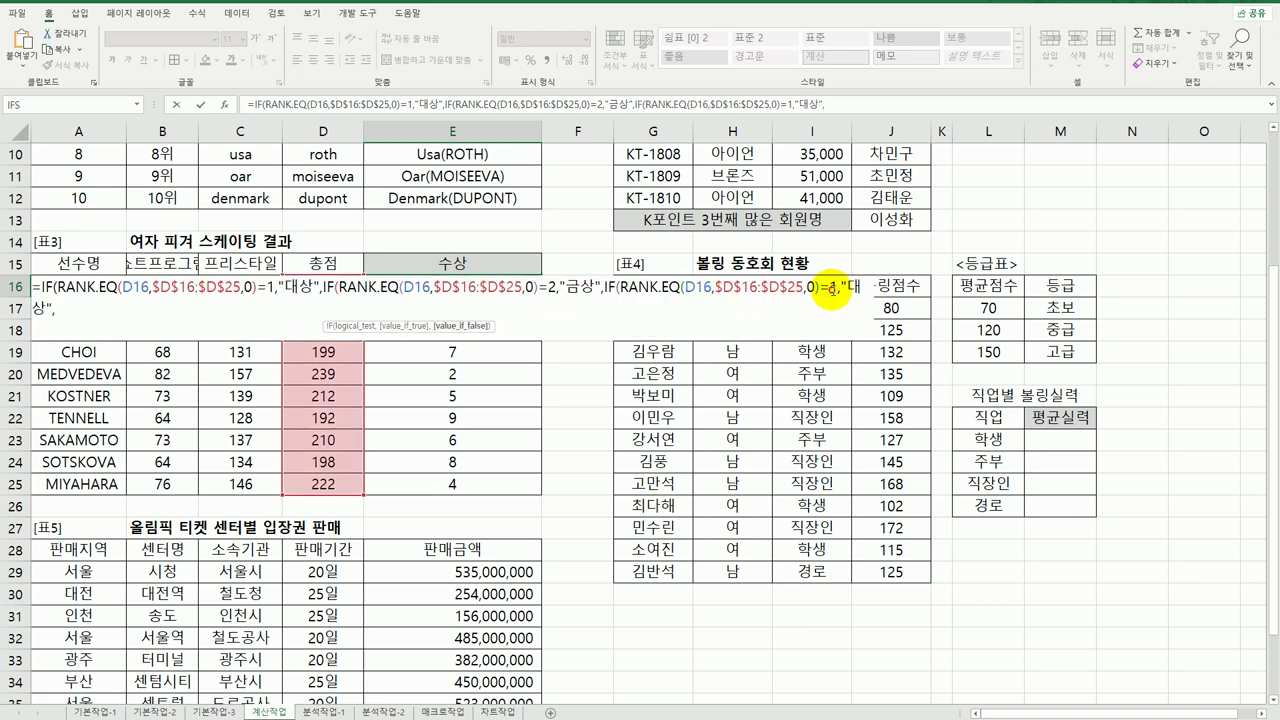
pyautogui.write('3')
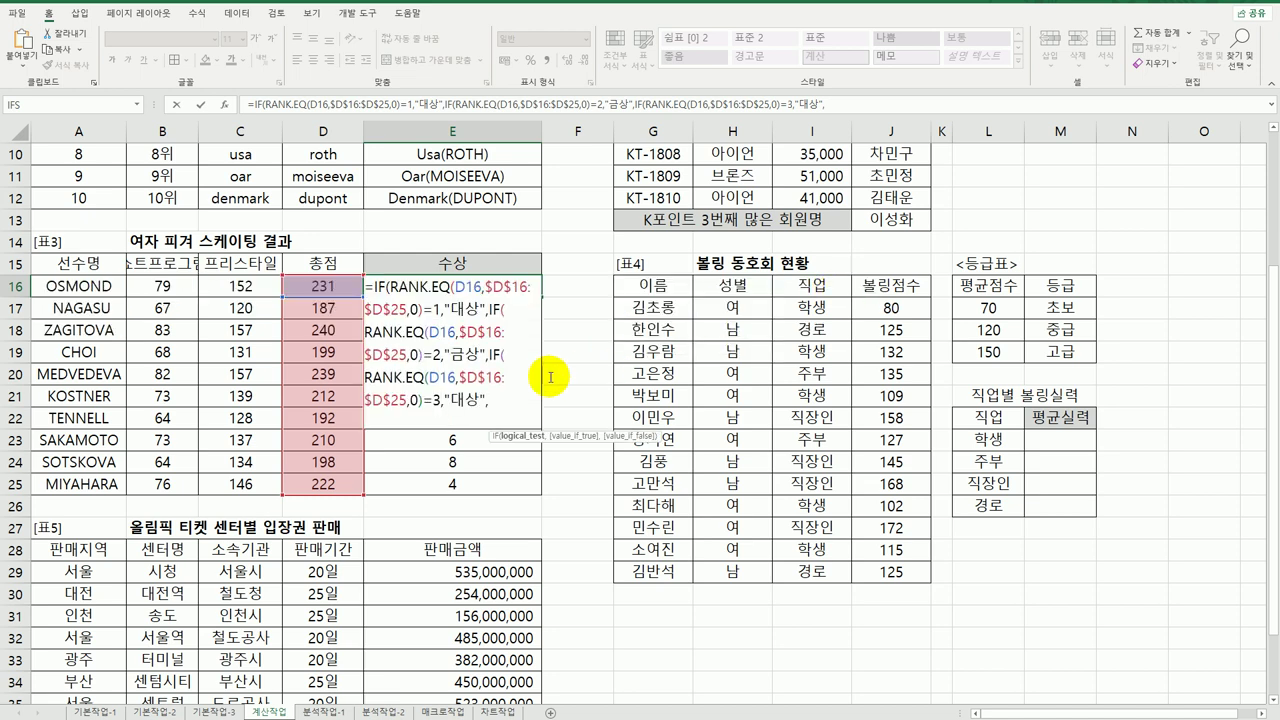
pyautogui.doubleClick(462, 400)
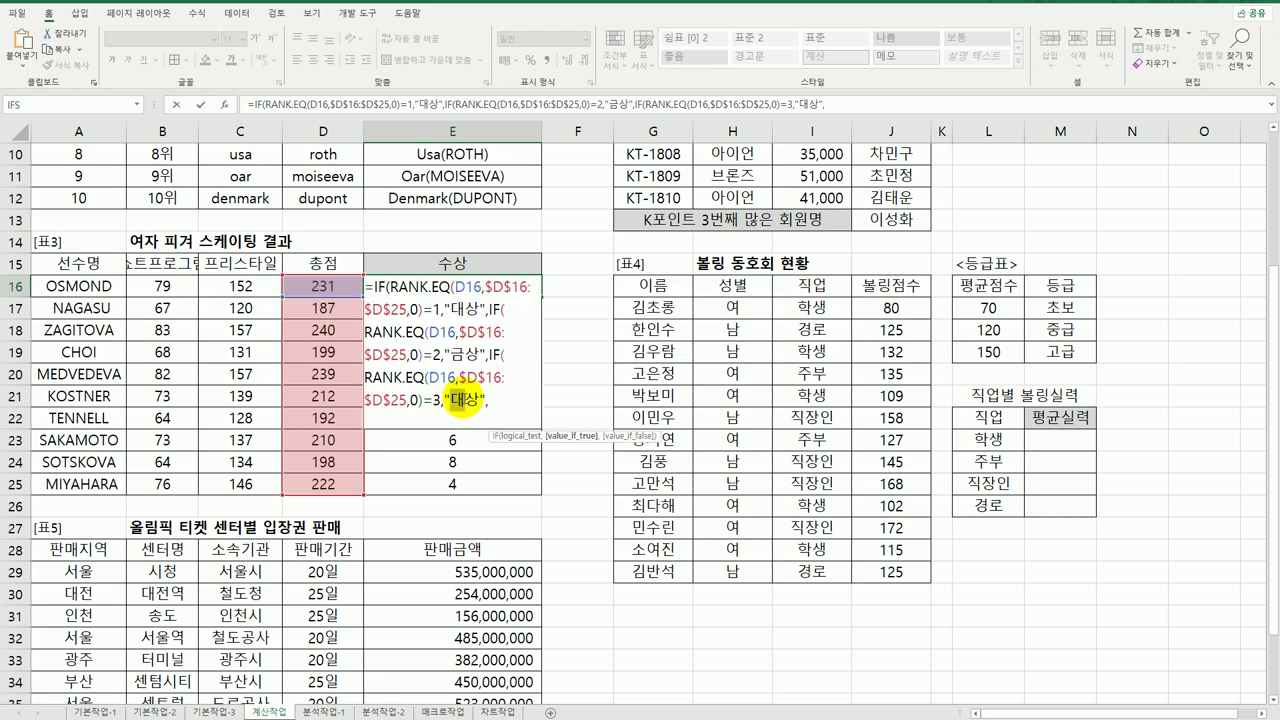
pyautogui.write('은상')
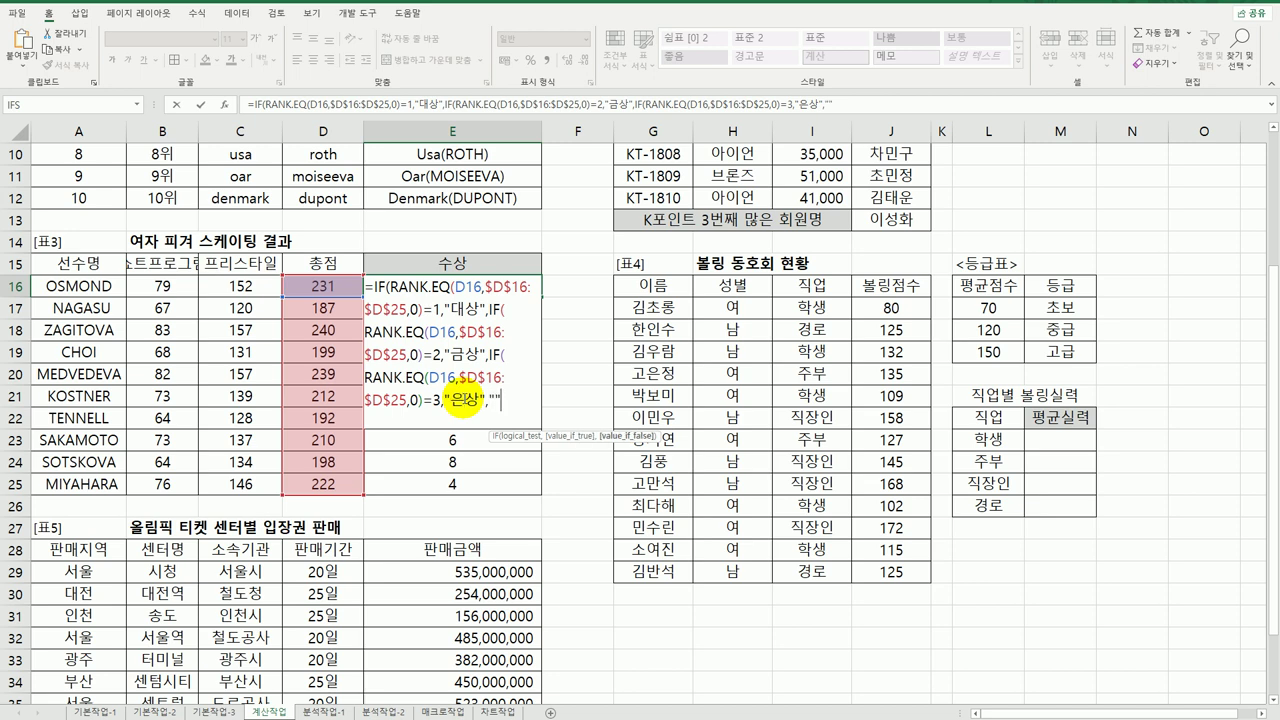
pyautogui.write(')')
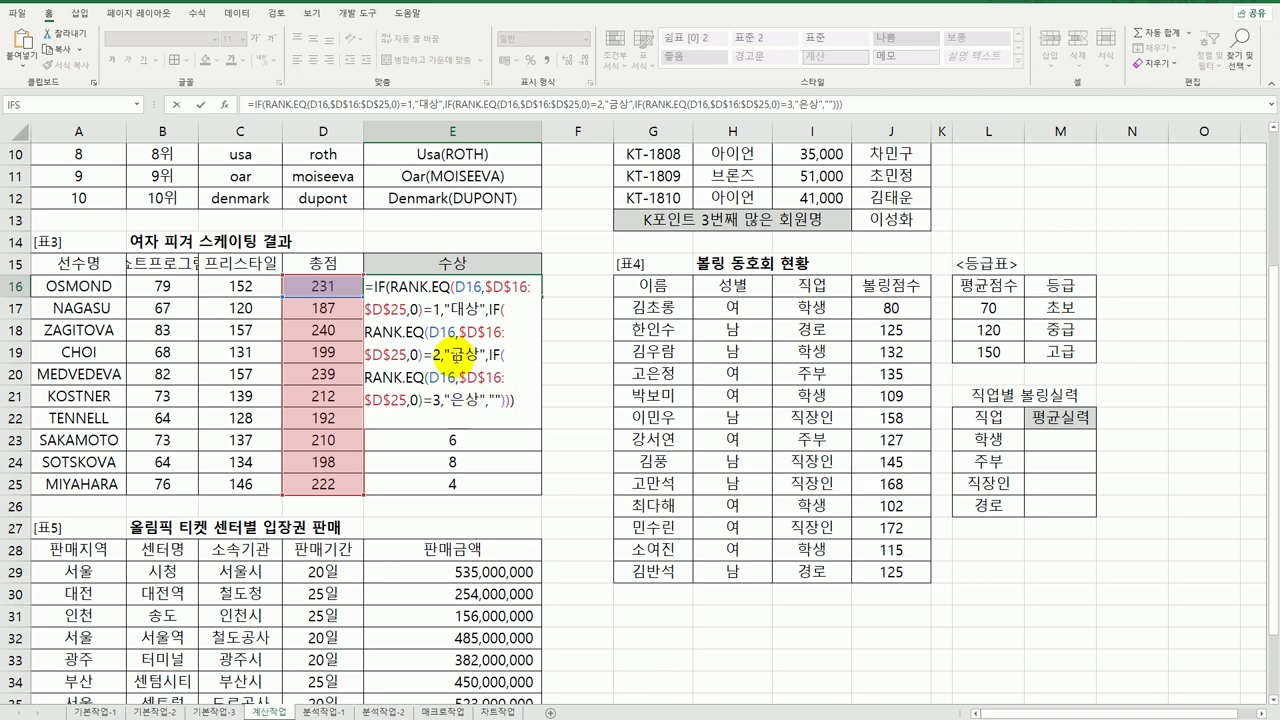
pyautogui.hotkey('ctrl', 'Return')
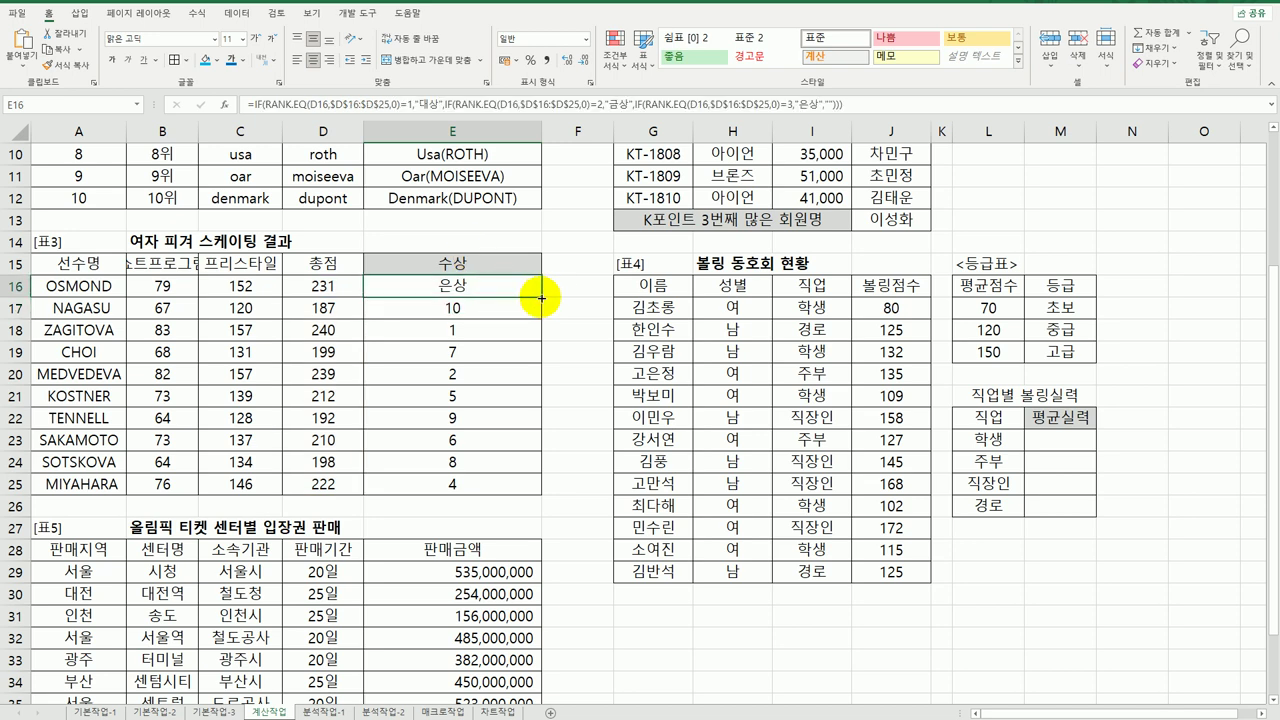
pyautogui.moveTo(540, 292); pyautogui.dragTo(527, 479)
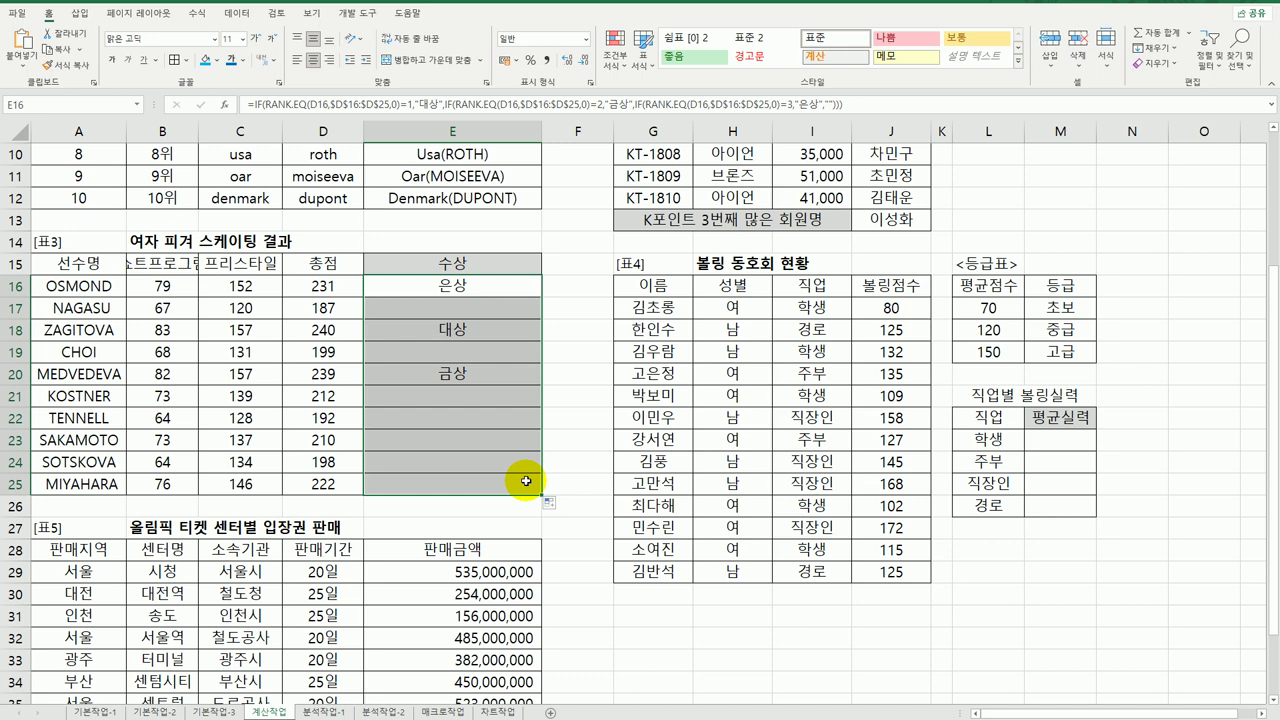
# Step: Start an AVERAGEIF formula in M23 of the 직업별 볼링실력 table and open its function arguments
pyautogui.click(1078, 439)
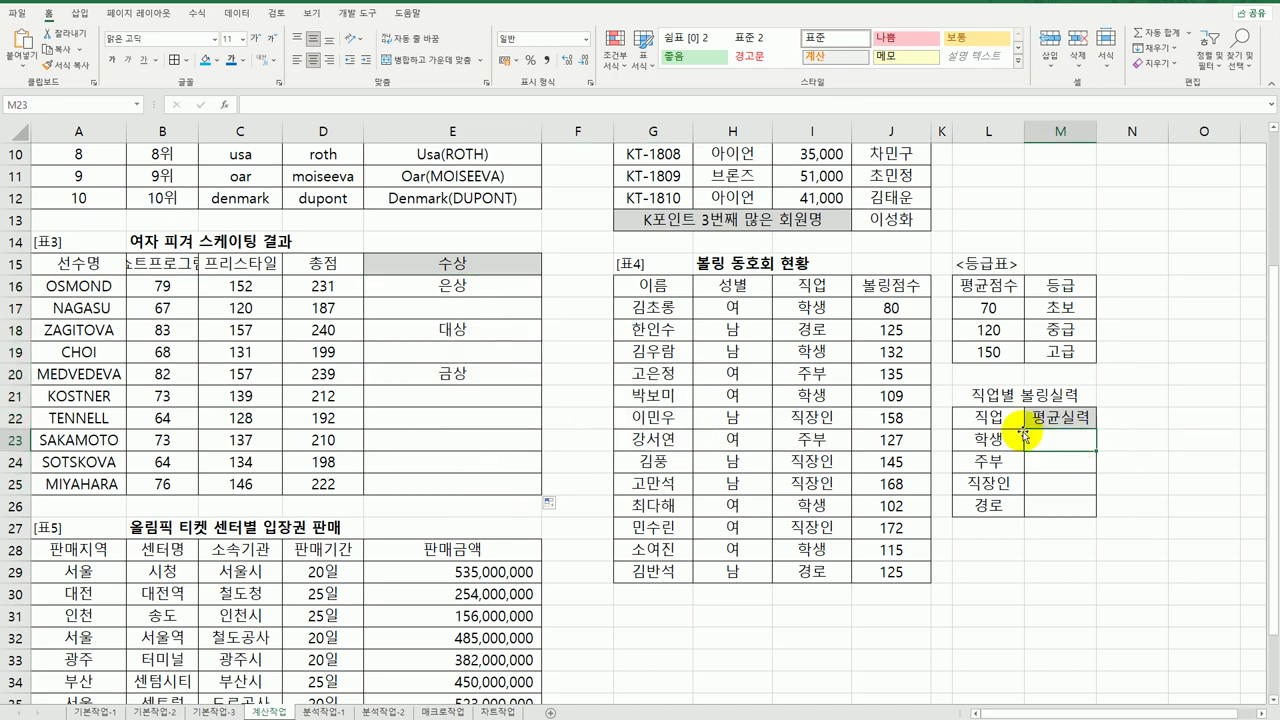
pyautogui.moveTo(812, 308); pyautogui.dragTo(826, 579)
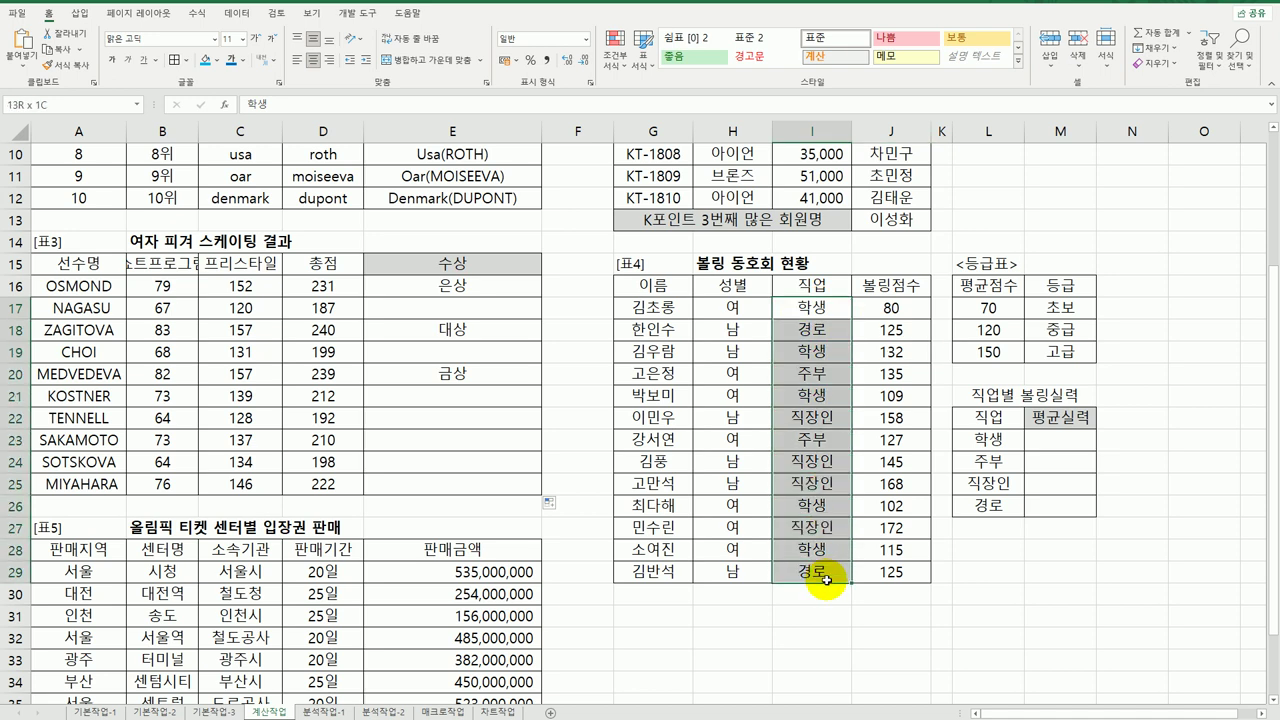
pyautogui.click(1015, 442)
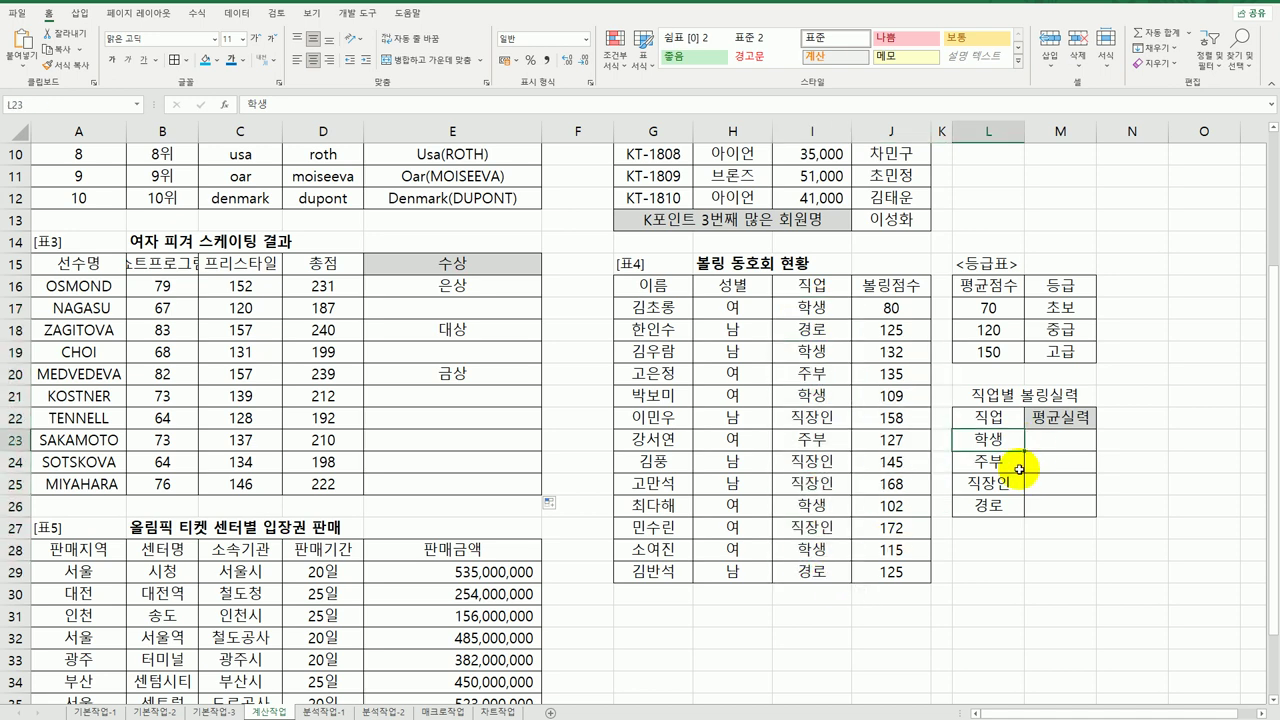
pyautogui.click(1060, 440)
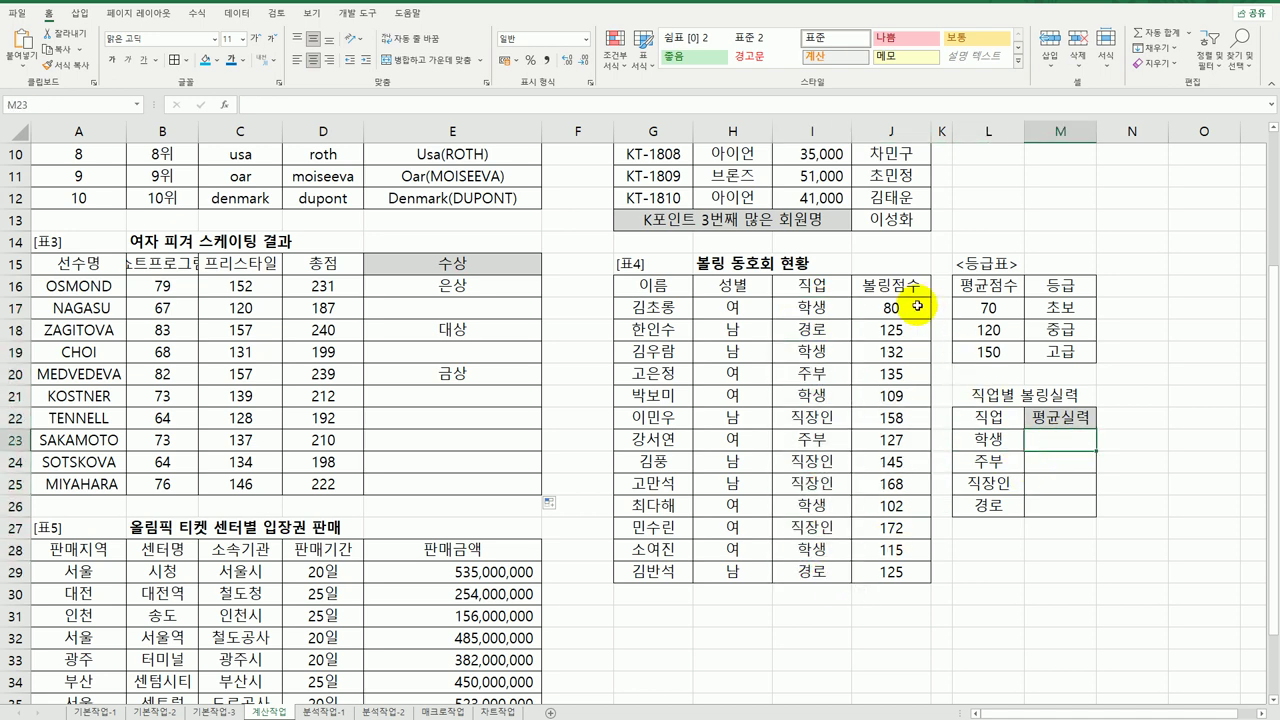
pyautogui.moveTo(917, 306); pyautogui.dragTo(884, 577)
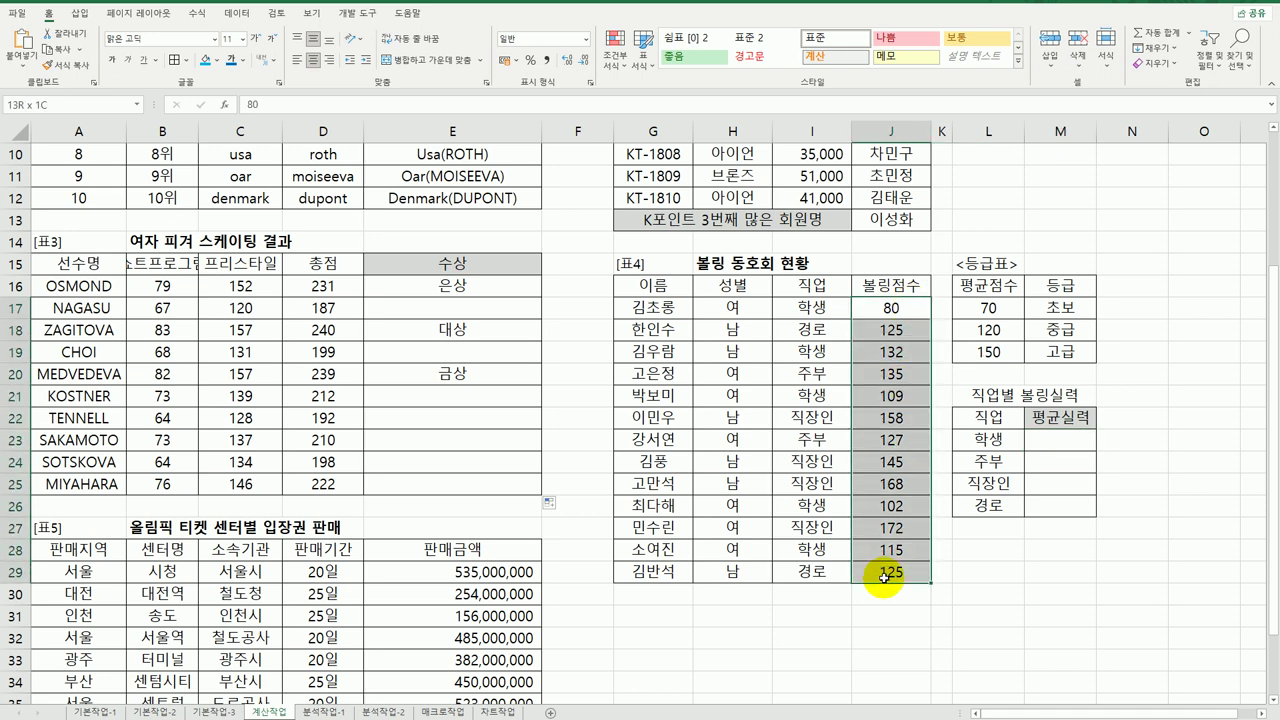
pyautogui.click(1060, 445)
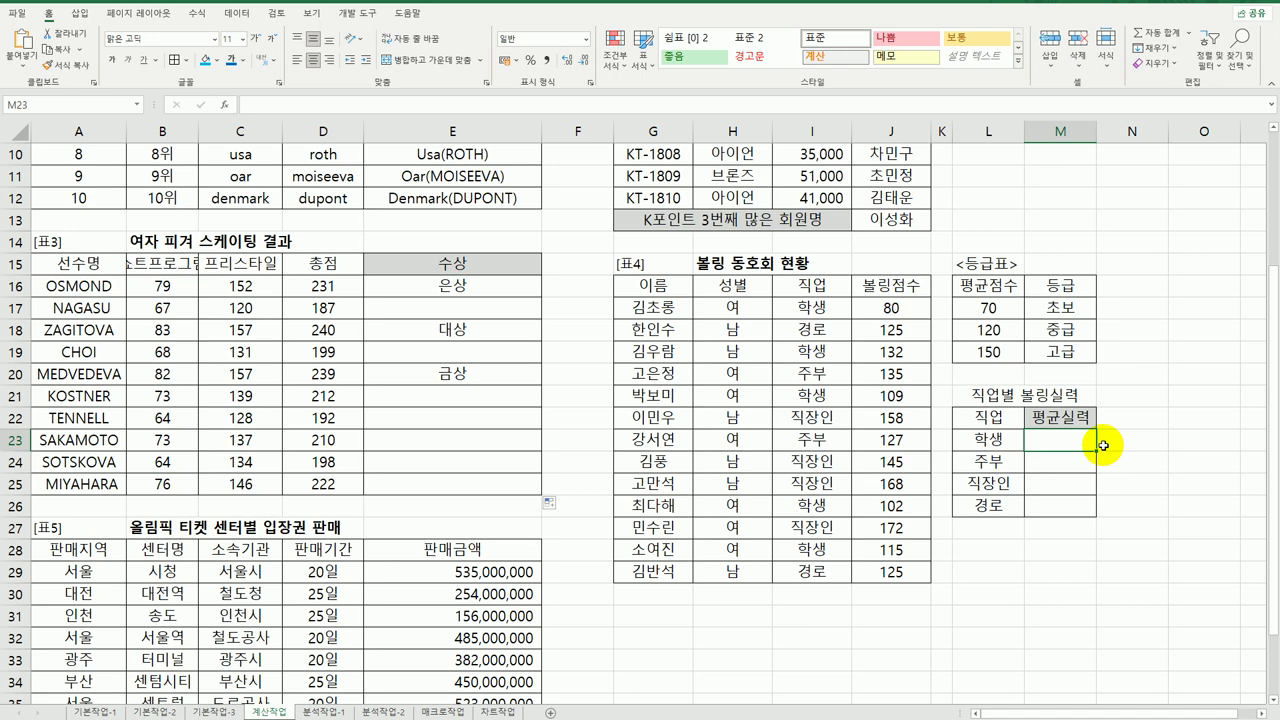
pyautogui.write('=')
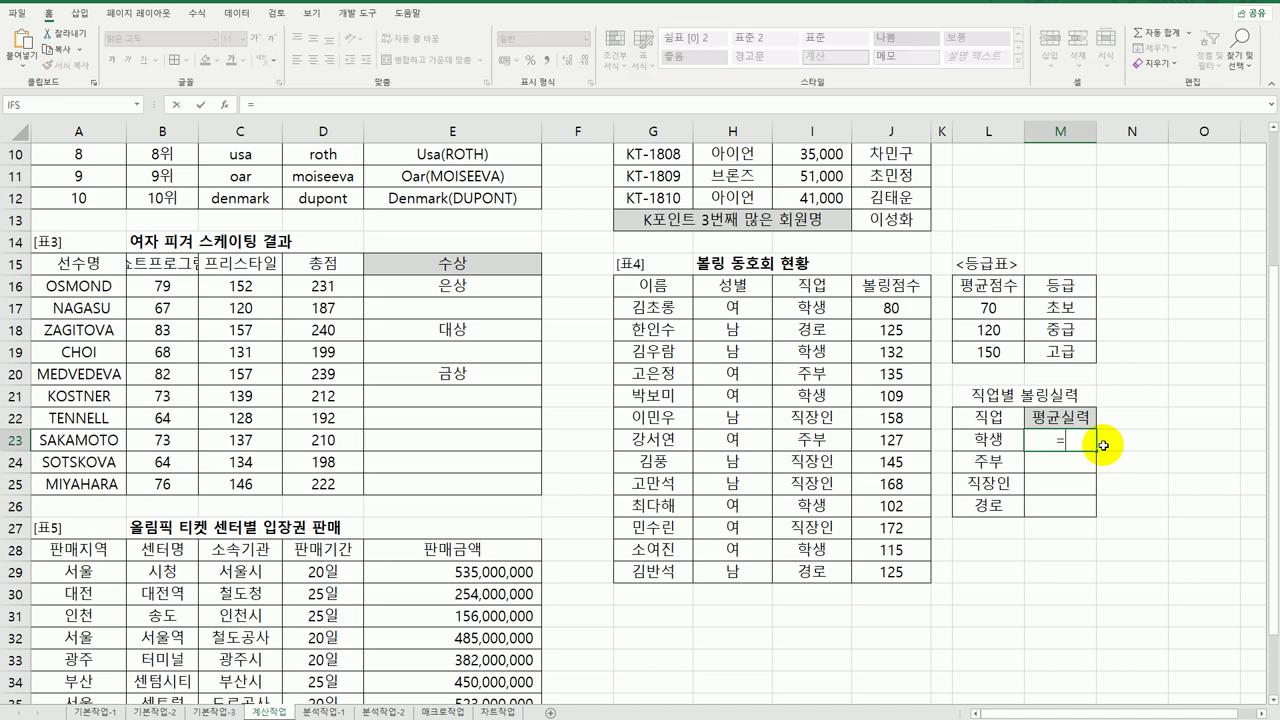
pyautogui.write('av')
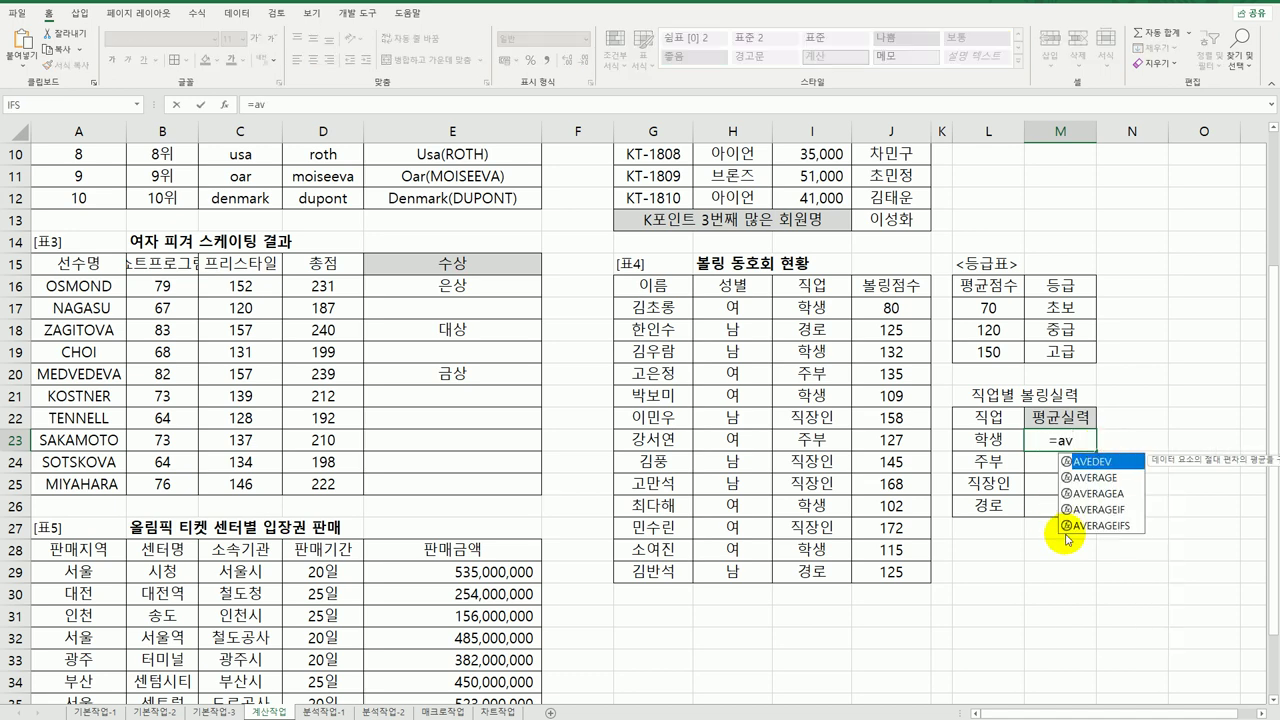
pyautogui.doubleClick(1088, 510)
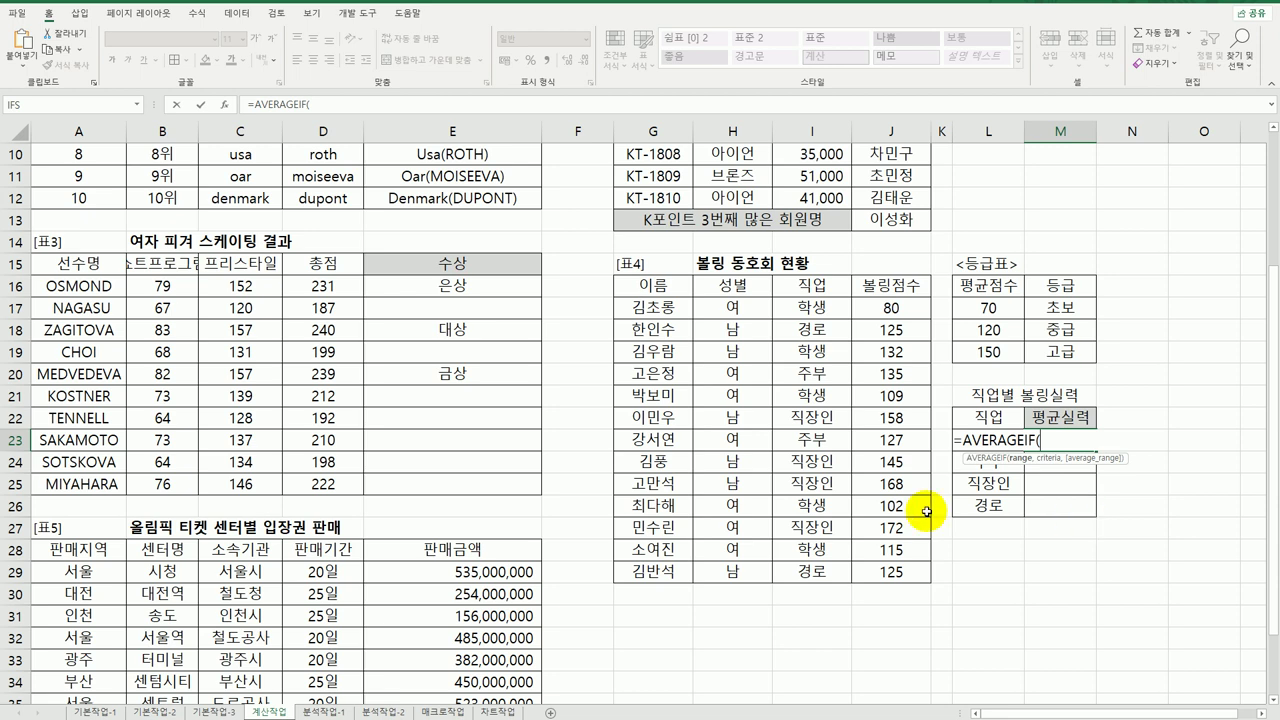
pyautogui.click(224, 108)
pyautogui.moveTo(781, 141); pyautogui.dragTo(436, 267)
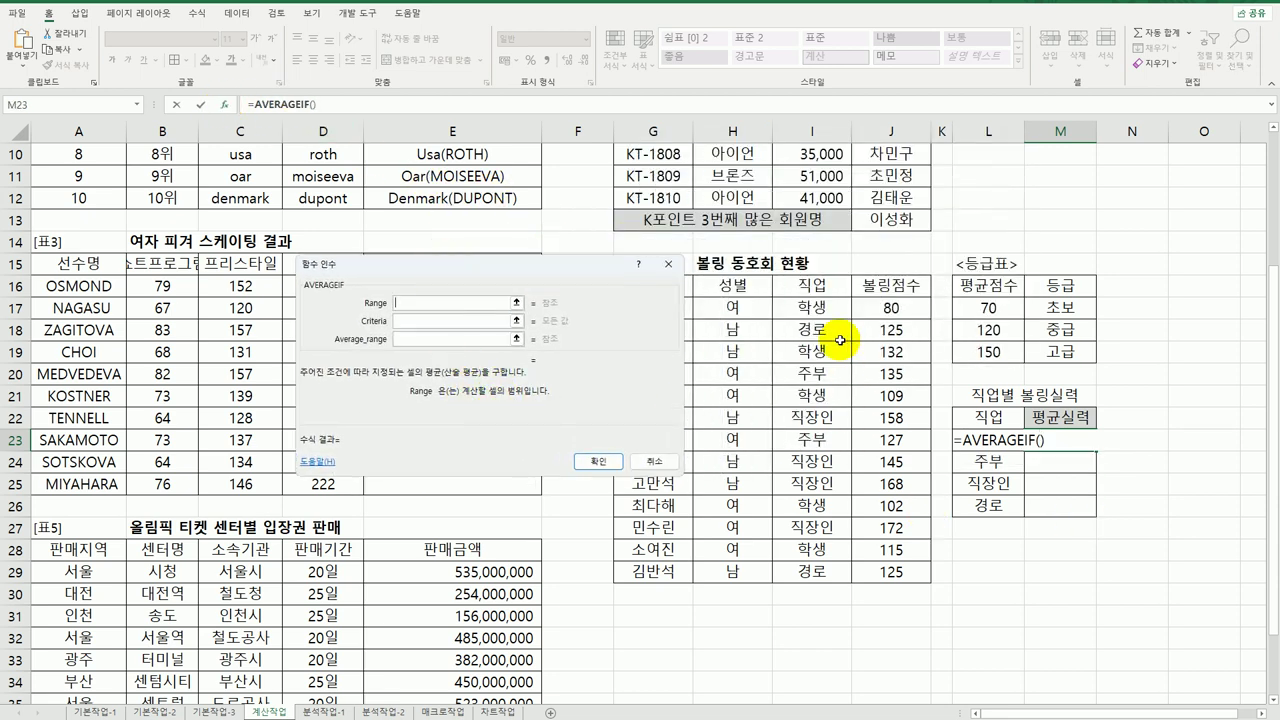
# Step: Set the AVERAGEIF arguments to Range $H$17:$H$29, Criteria L23 and Average_range $J$17:$J$29, and fill the M23 formula down to M26
pyautogui.moveTo(738, 306); pyautogui.dragTo(742, 572)
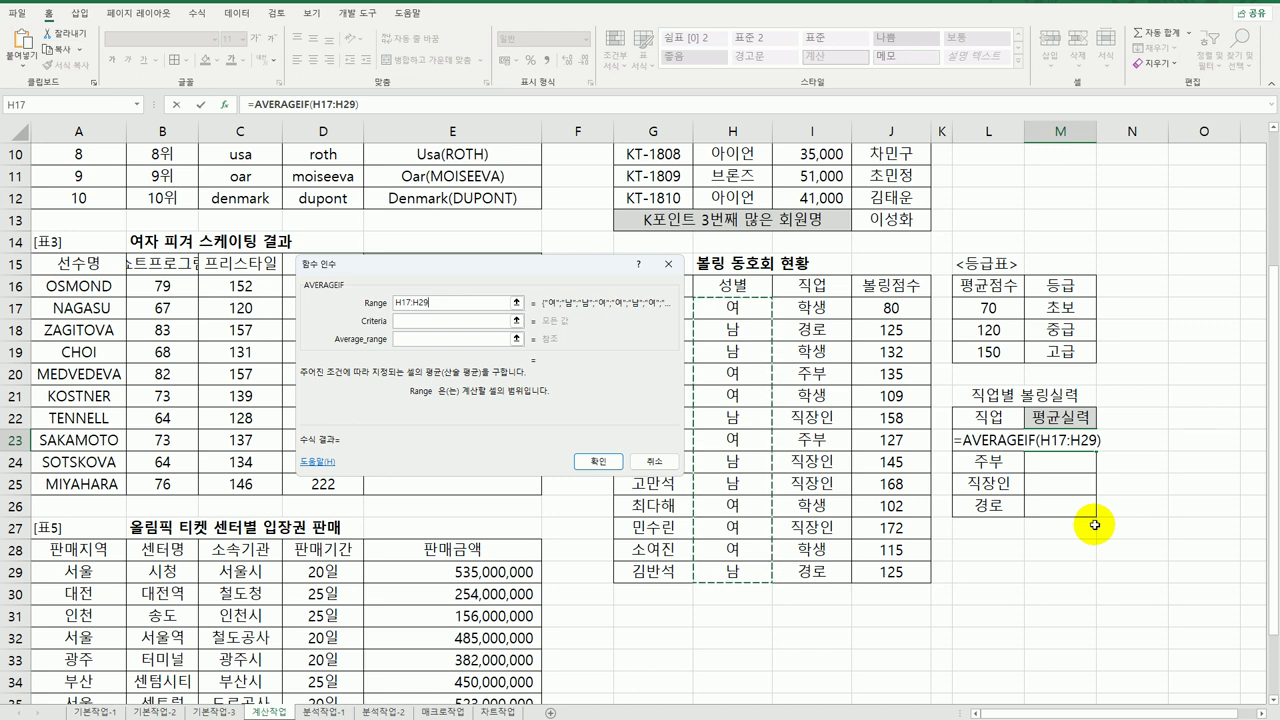
pyautogui.press('F4')
pyautogui.click(413, 326)
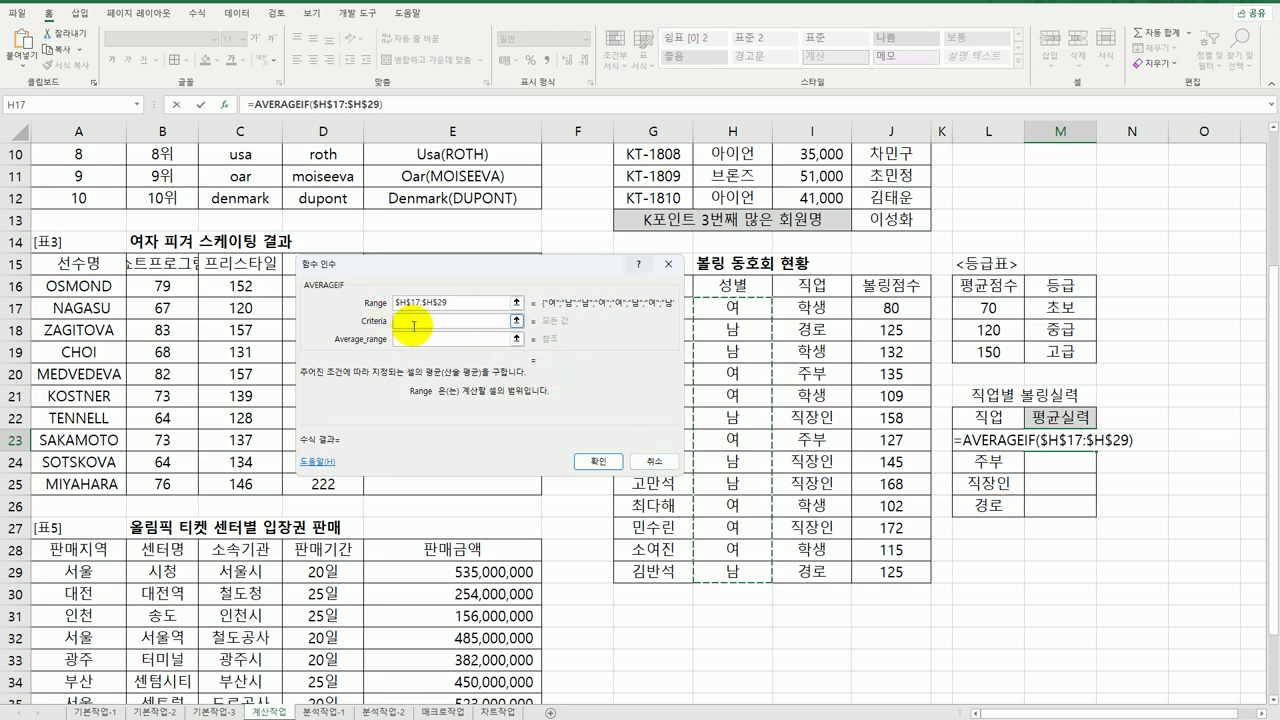
pyautogui.click(958, 441)
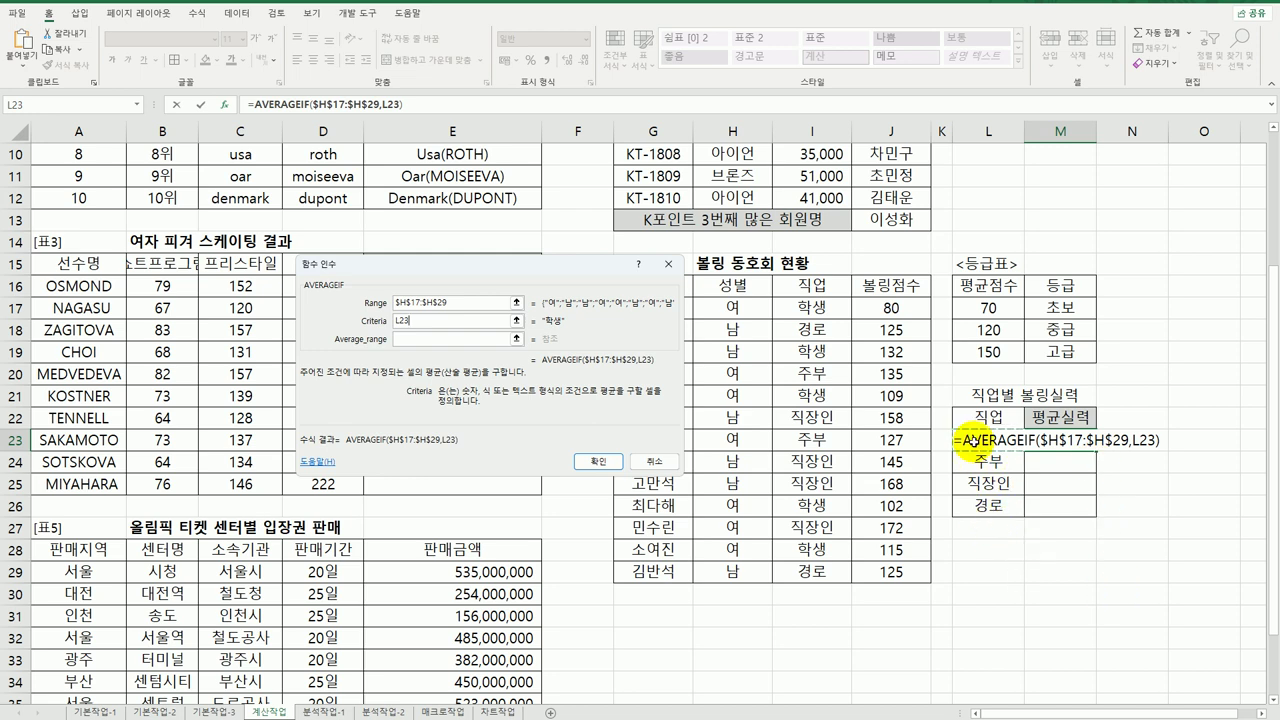
pyautogui.click(450, 339)
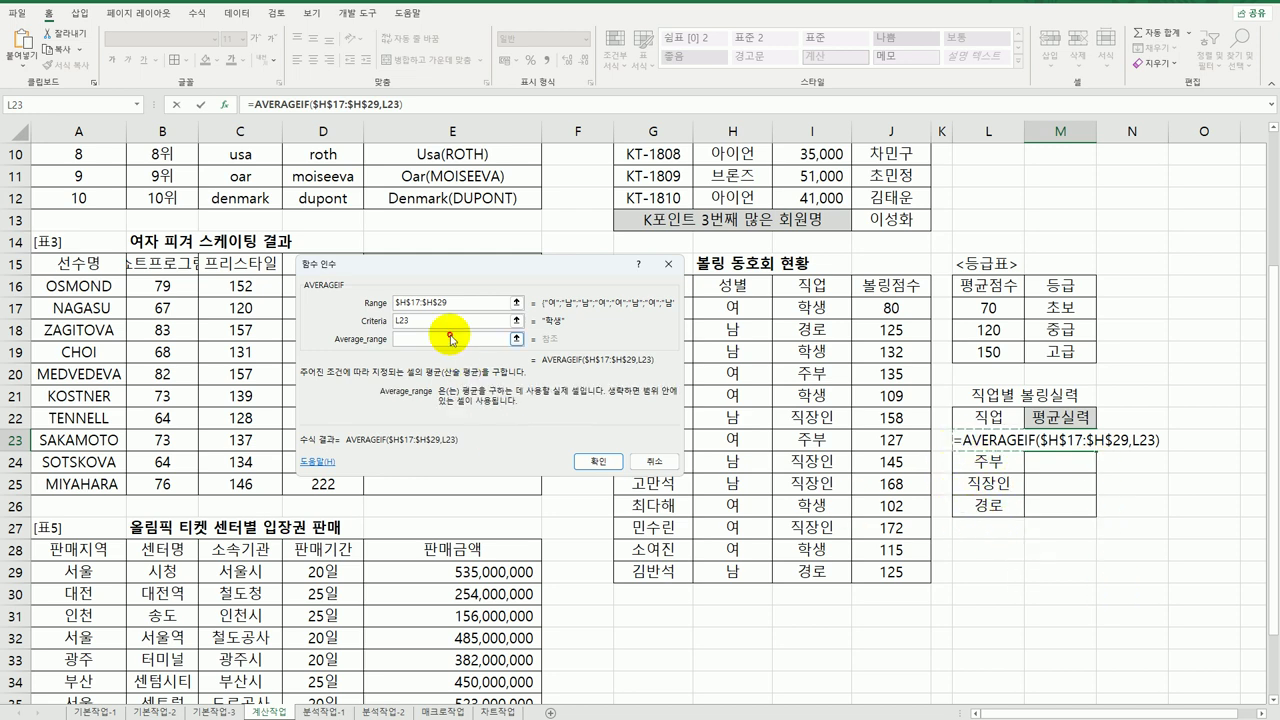
pyautogui.click(886, 305)
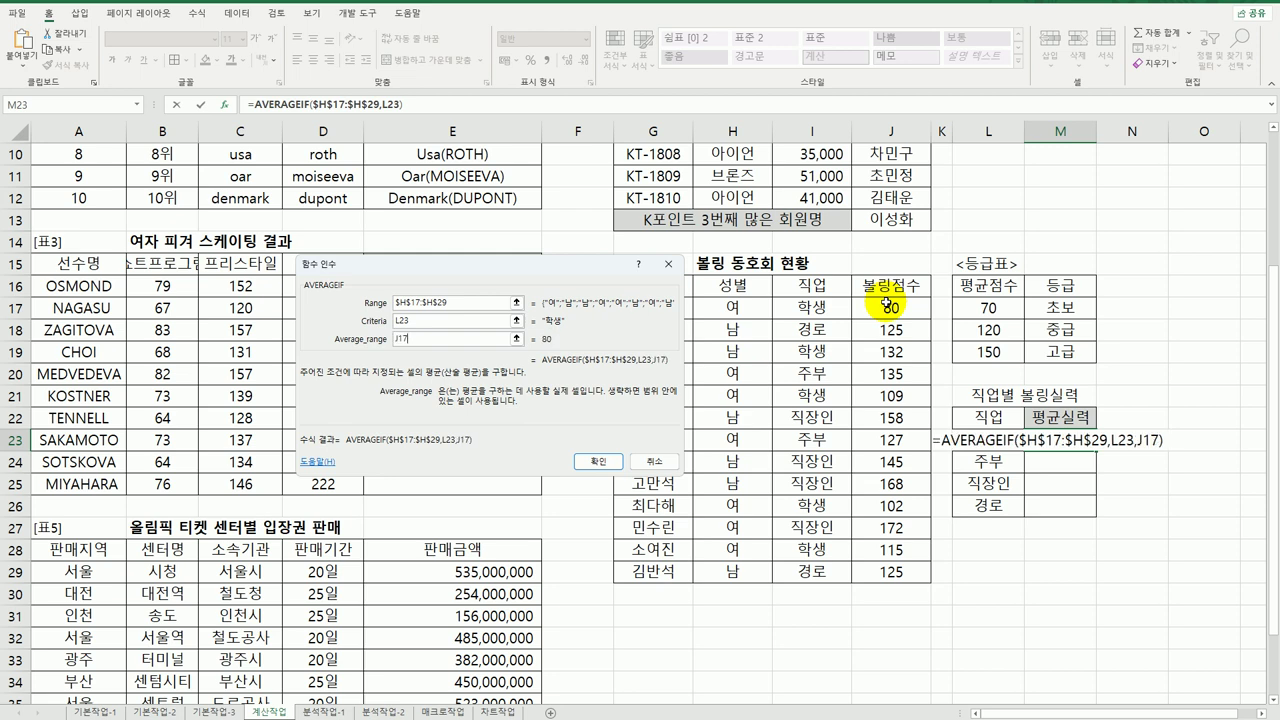
pyautogui.moveTo(886, 305); pyautogui.dragTo(865, 584)
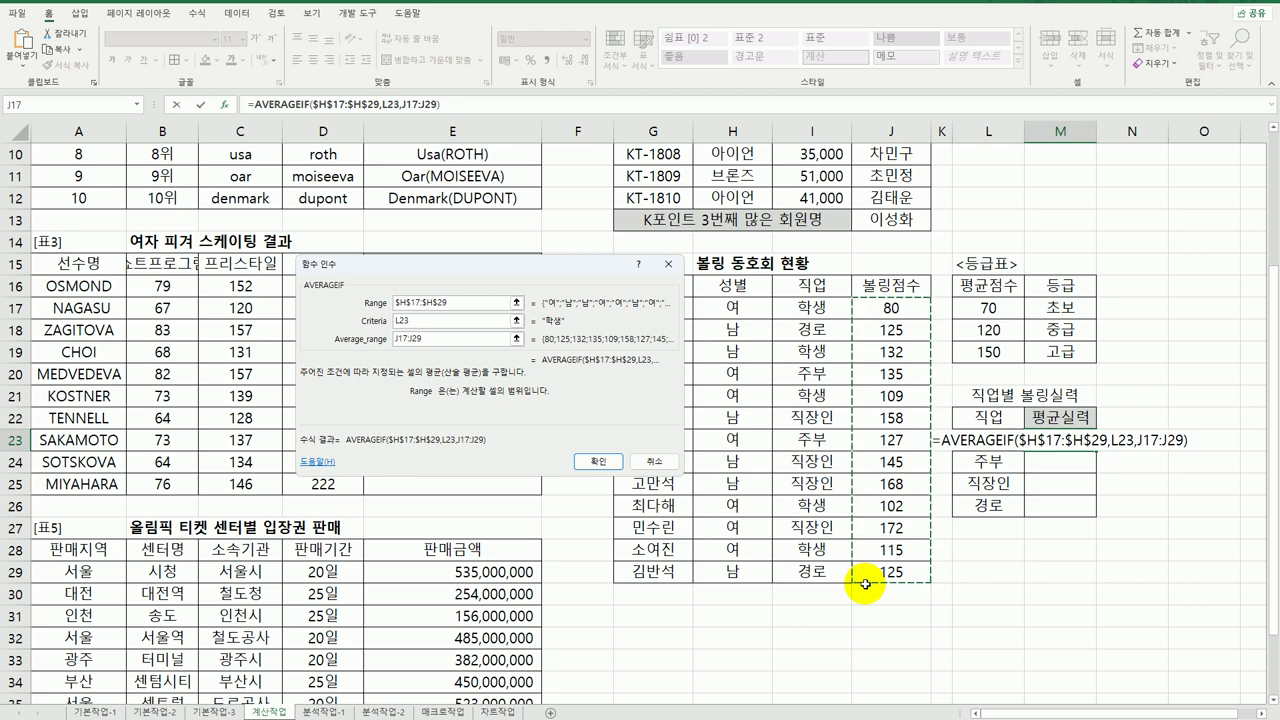
pyautogui.press('F4')
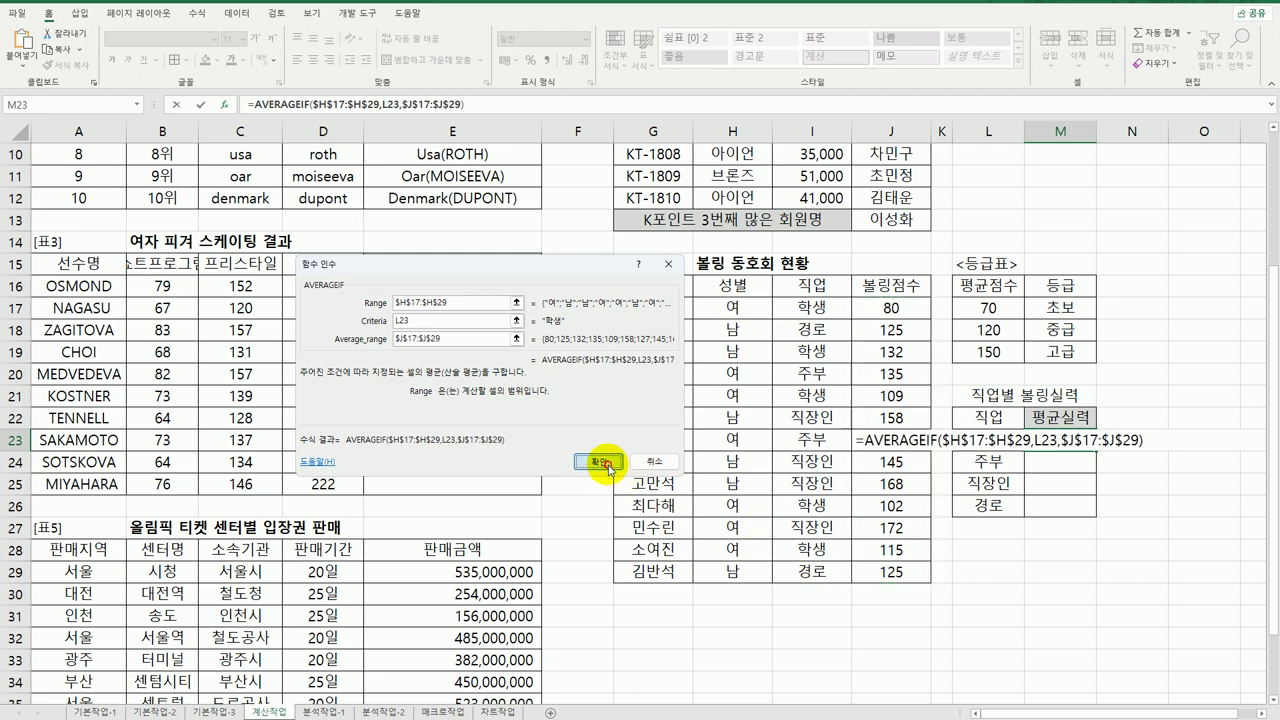
pyautogui.click(598, 461)
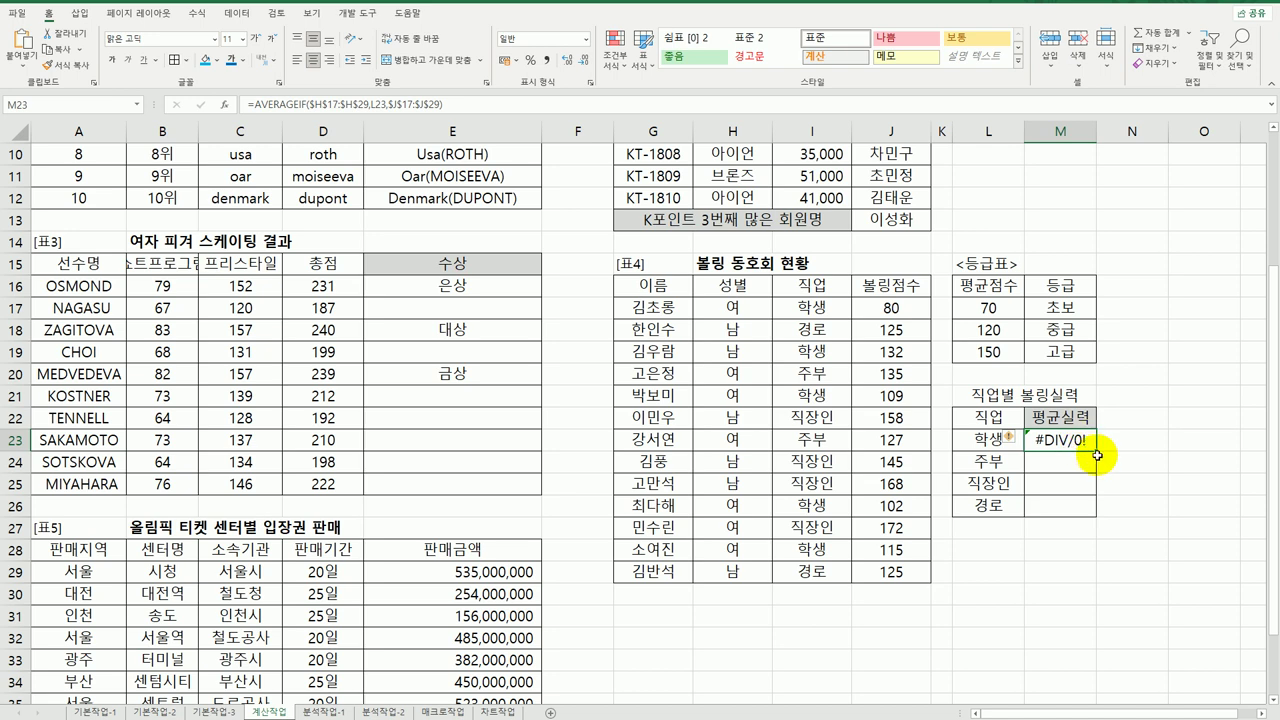
pyautogui.moveTo(1096, 451); pyautogui.dragTo(1082, 506)
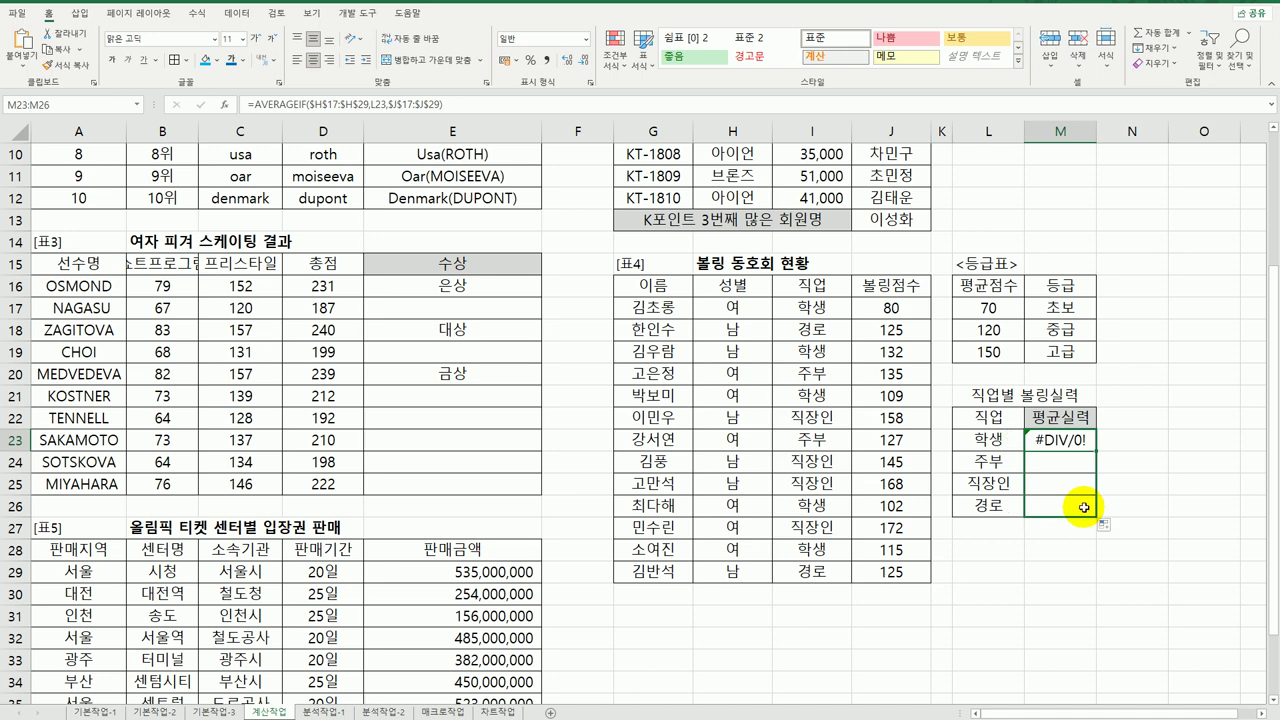
# Step: Change the AVERAGEIF Range in M23 to the 직업 cells $I$17:$I$29 and fill the corrected formula down to M26
pyautogui.click(1070, 440)
pyautogui.doubleClick(1070, 440)
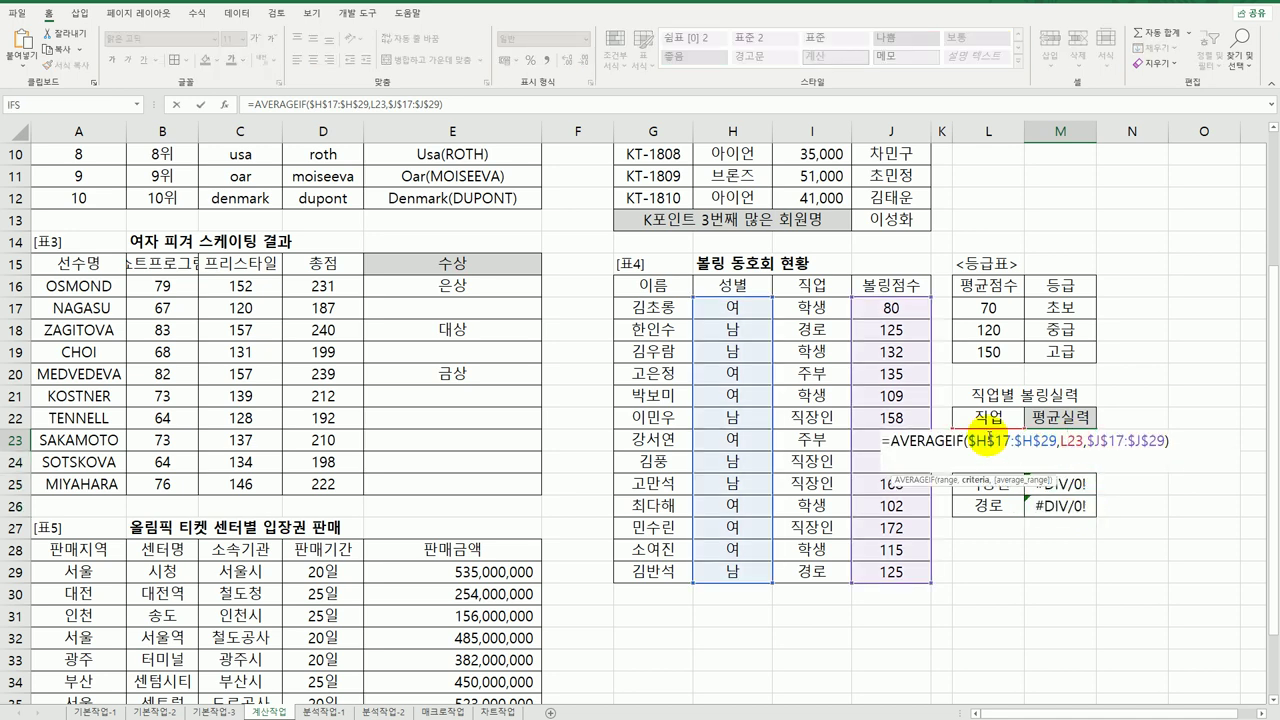
pyautogui.click(226, 104)
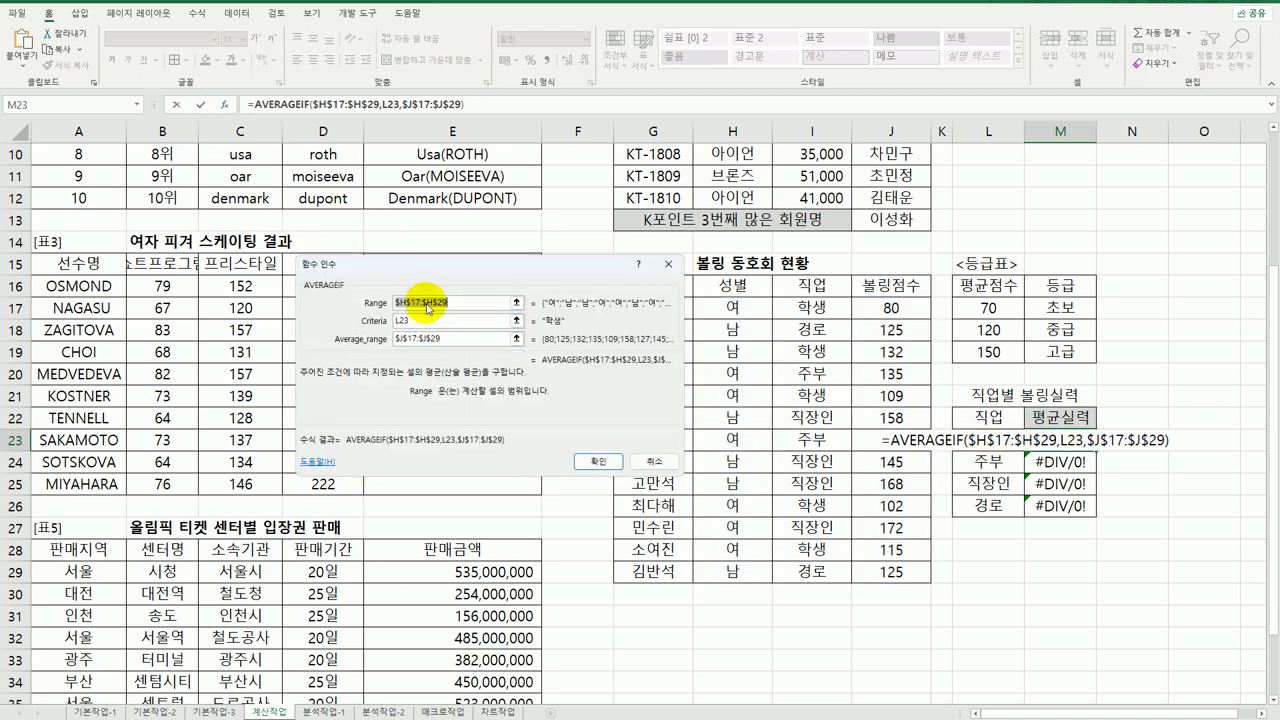
pyautogui.moveTo(844, 315); pyautogui.dragTo(840, 568)
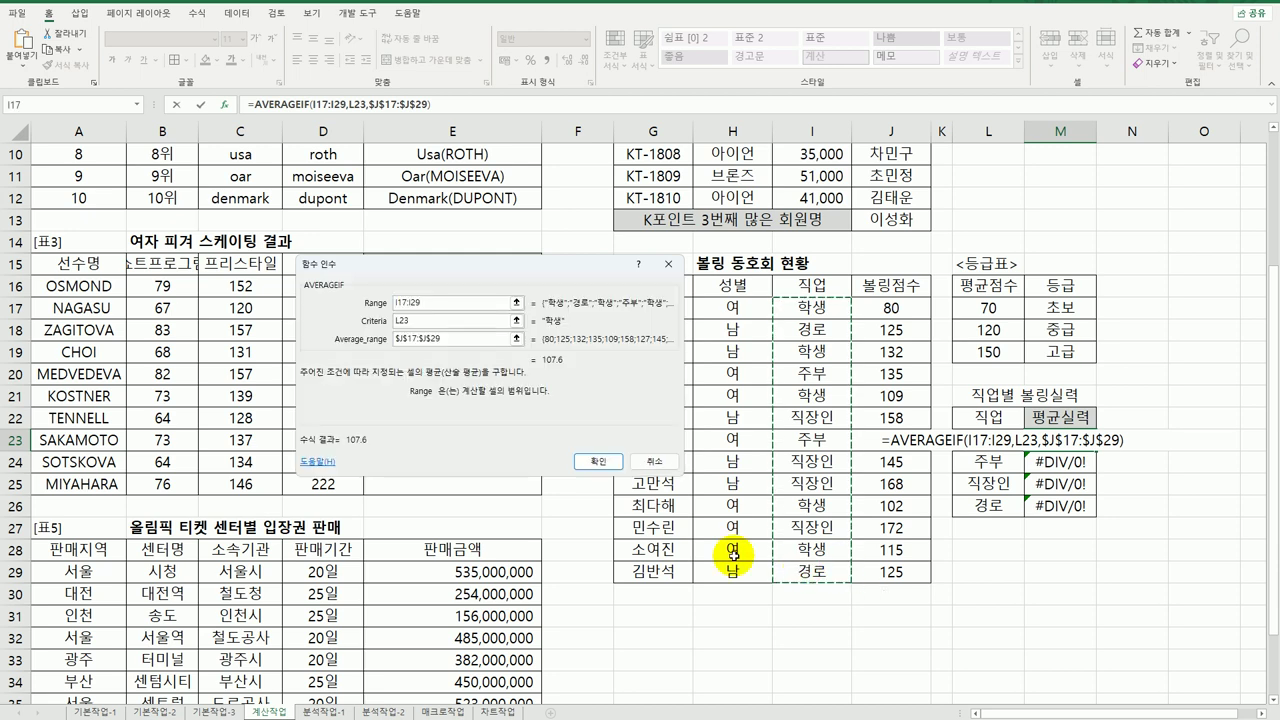
pyautogui.press('F4')
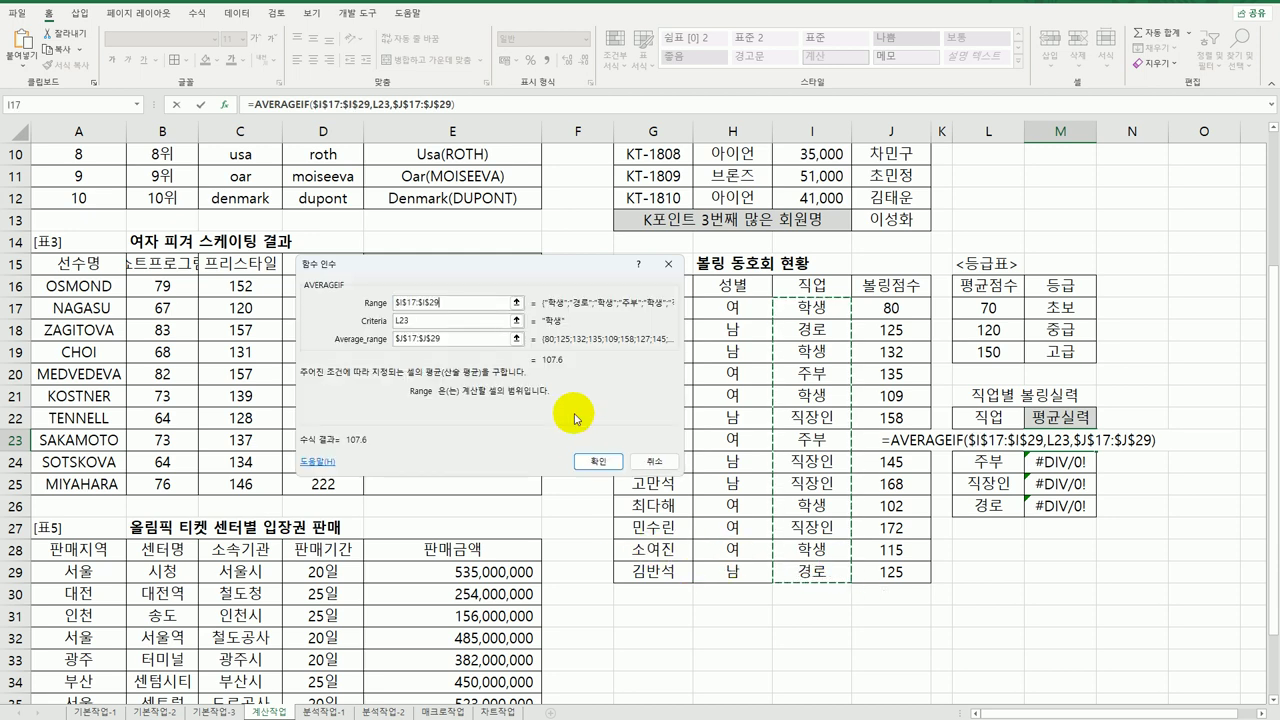
pyautogui.click(598, 461)
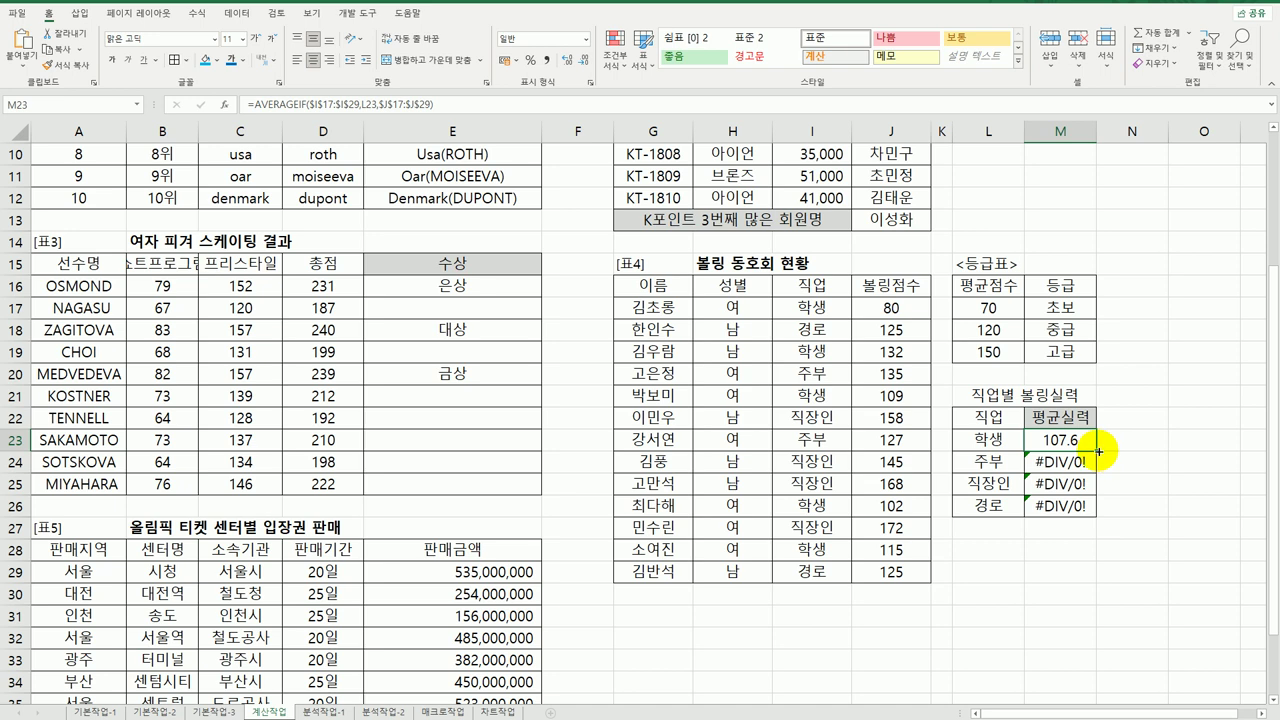
pyautogui.moveTo(1102, 452); pyautogui.dragTo(1098, 510)
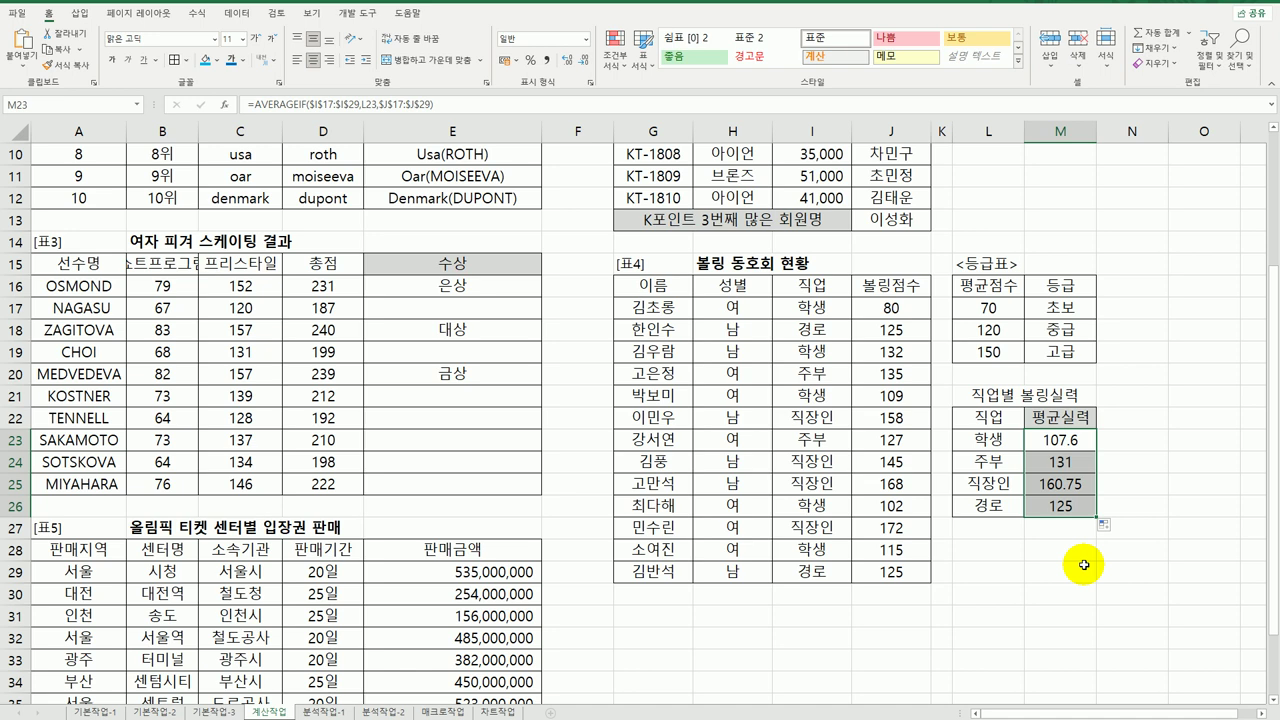
# Step: Compare the average scores in M23:M26 with the 평균점수 and 등급 columns of the 등급표 in L17:M19
pyautogui.click(1060, 442)
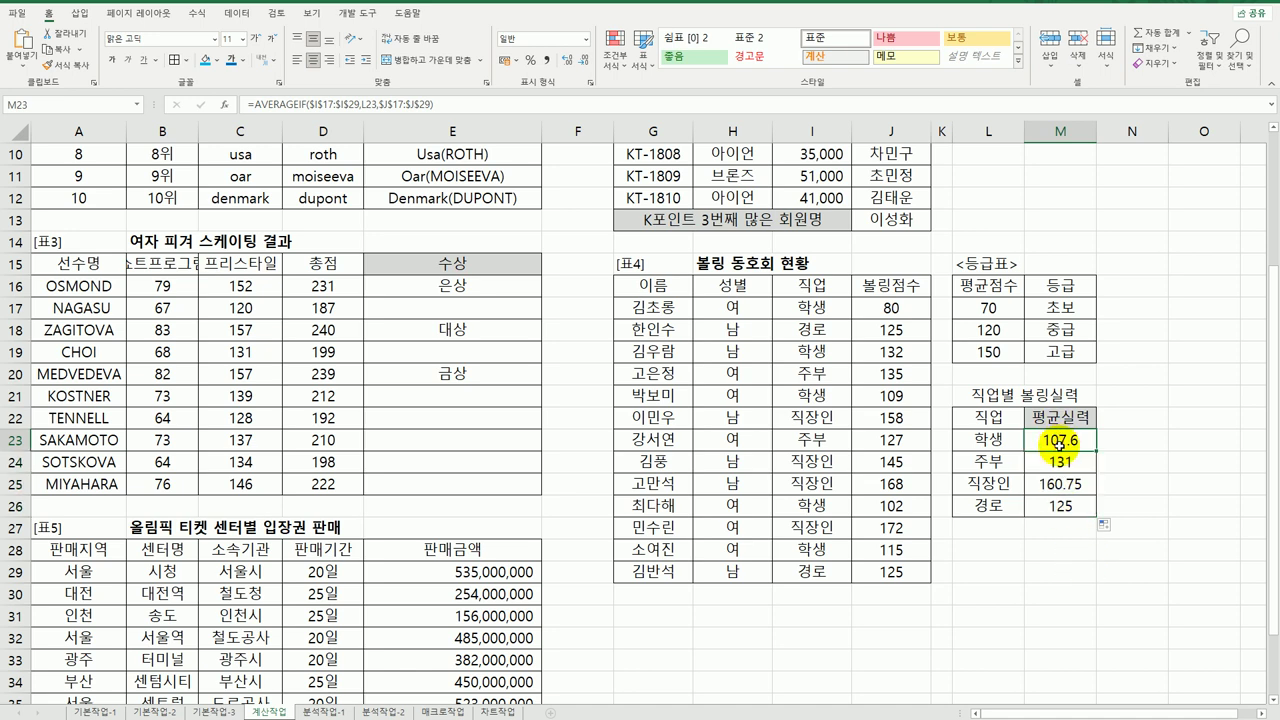
pyautogui.moveTo(1008, 305); pyautogui.dragTo(1060, 352)
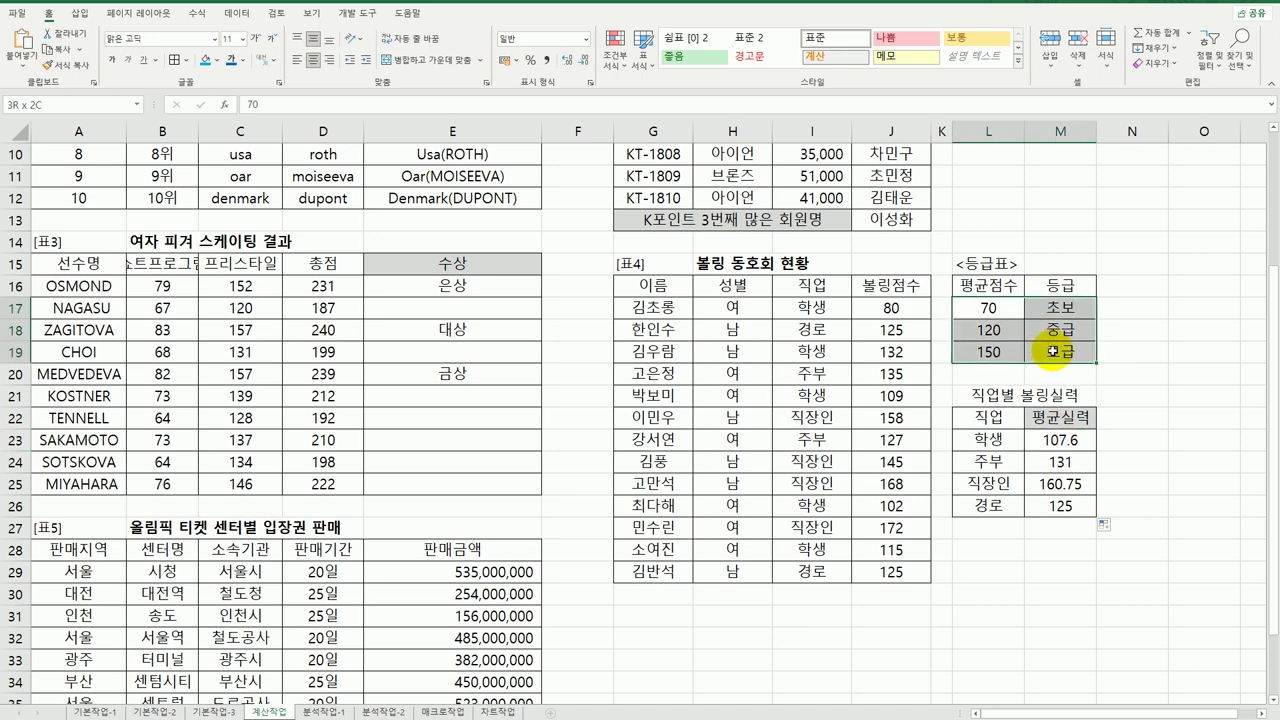
pyautogui.click(1072, 440)
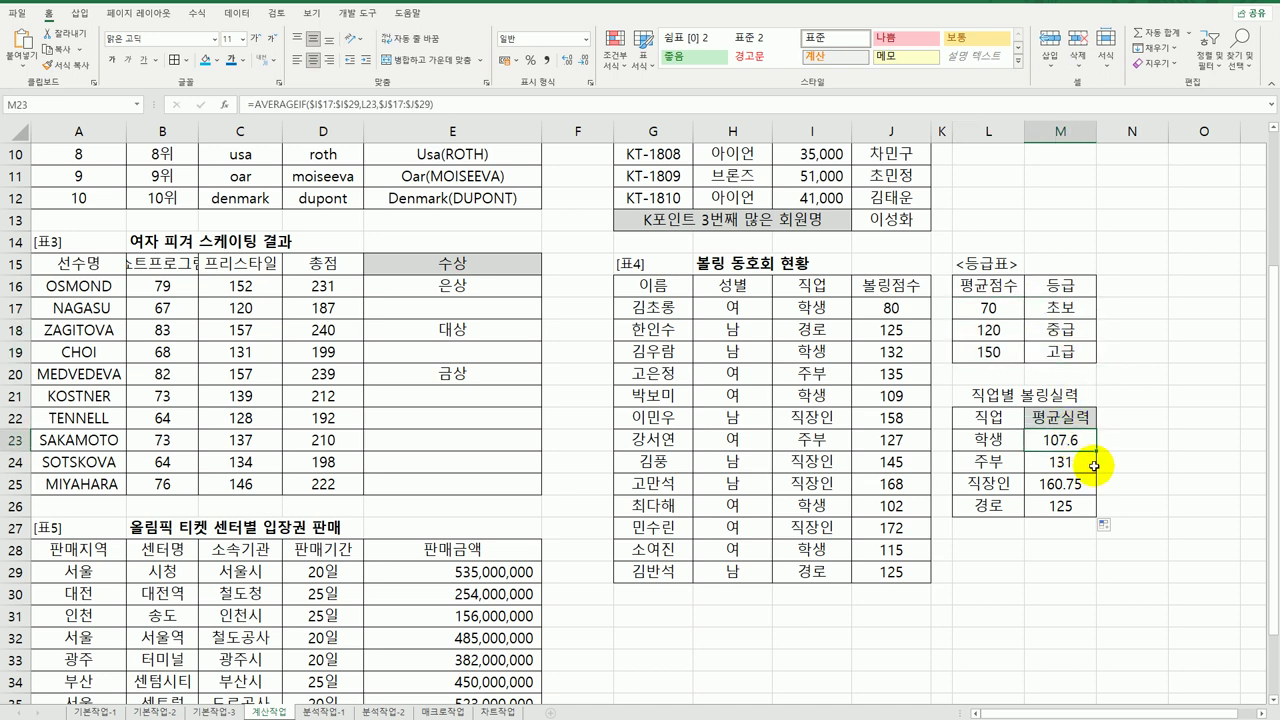
pyautogui.click(1040, 336)
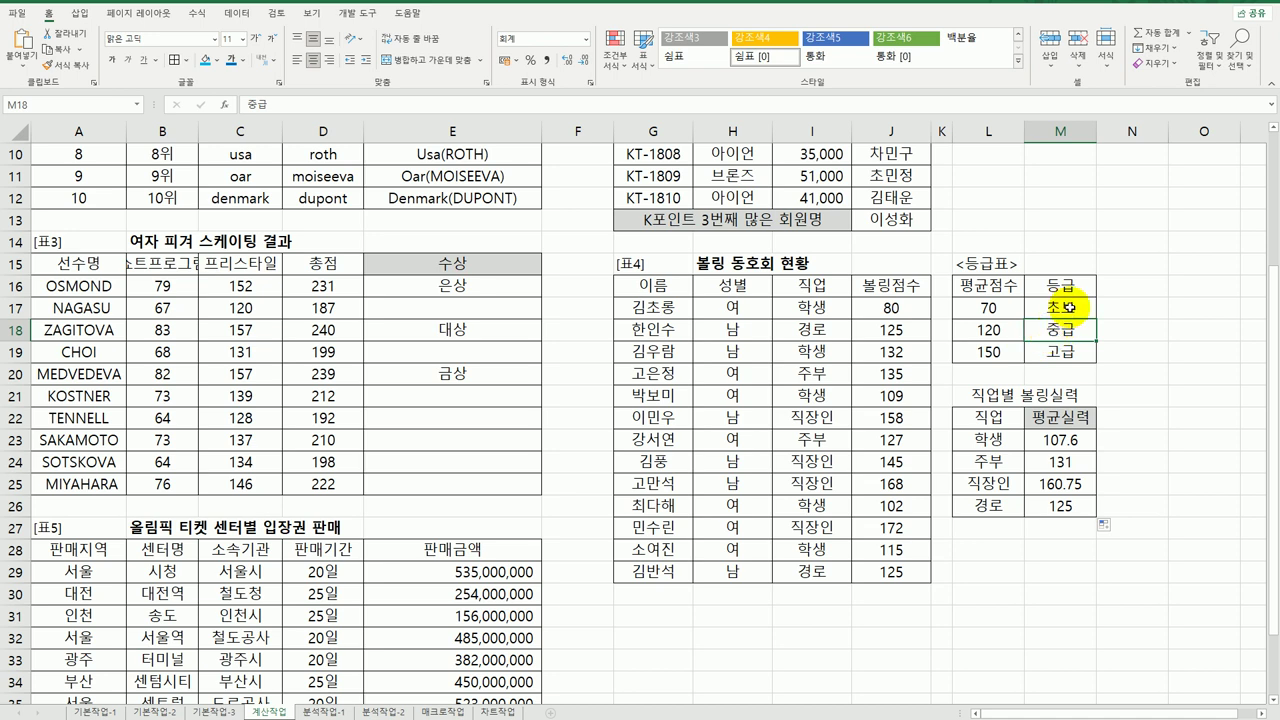
pyautogui.click(1057, 309)
pyautogui.click(1067, 460)
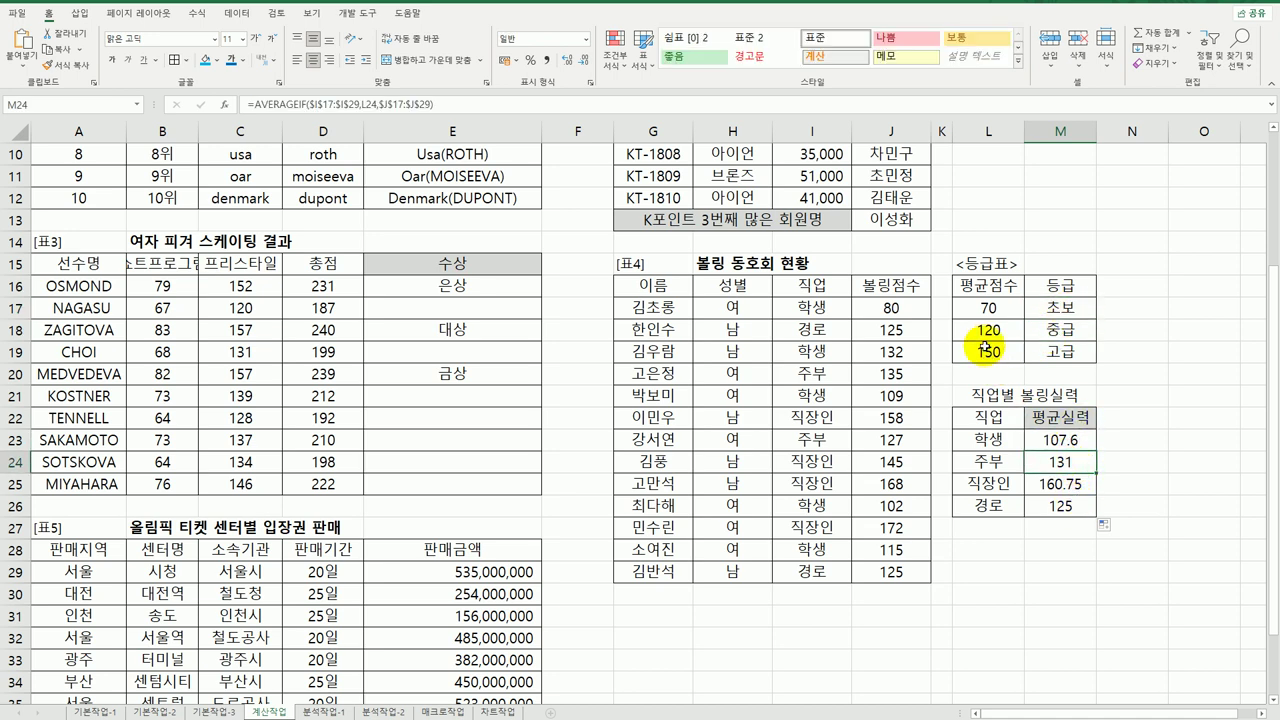
pyautogui.click(1057, 330)
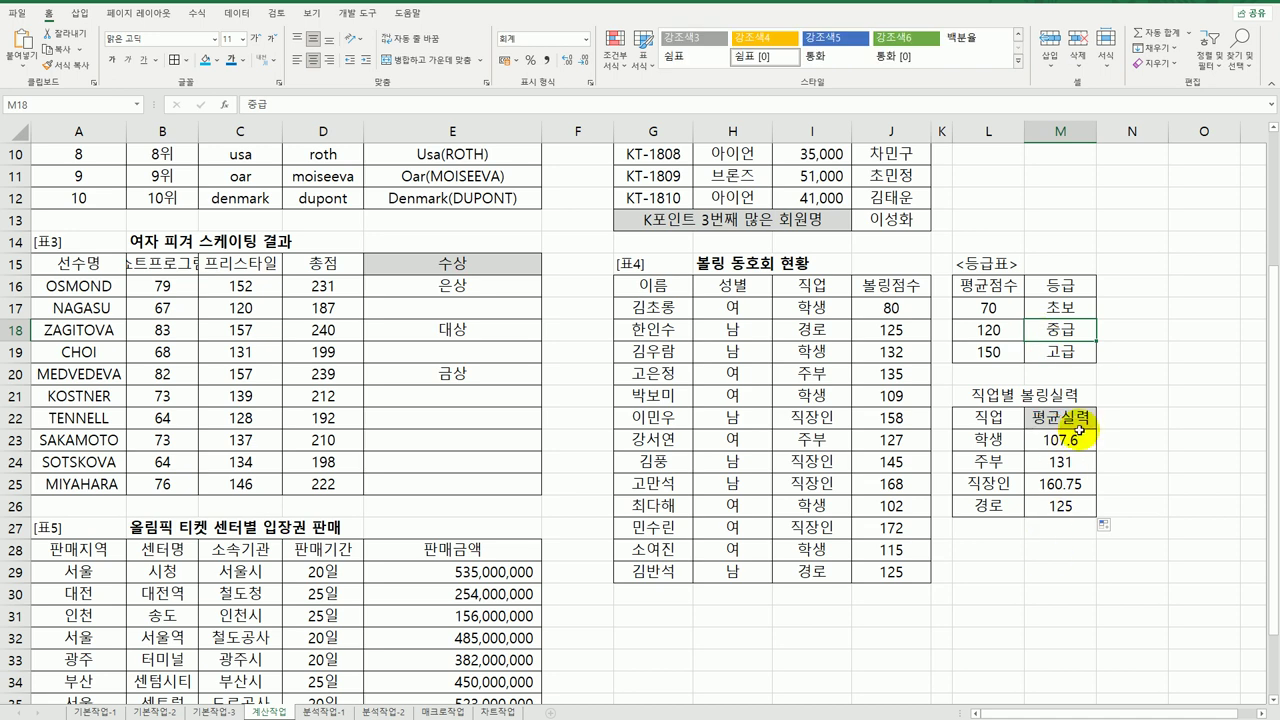
pyautogui.click(1080, 430)
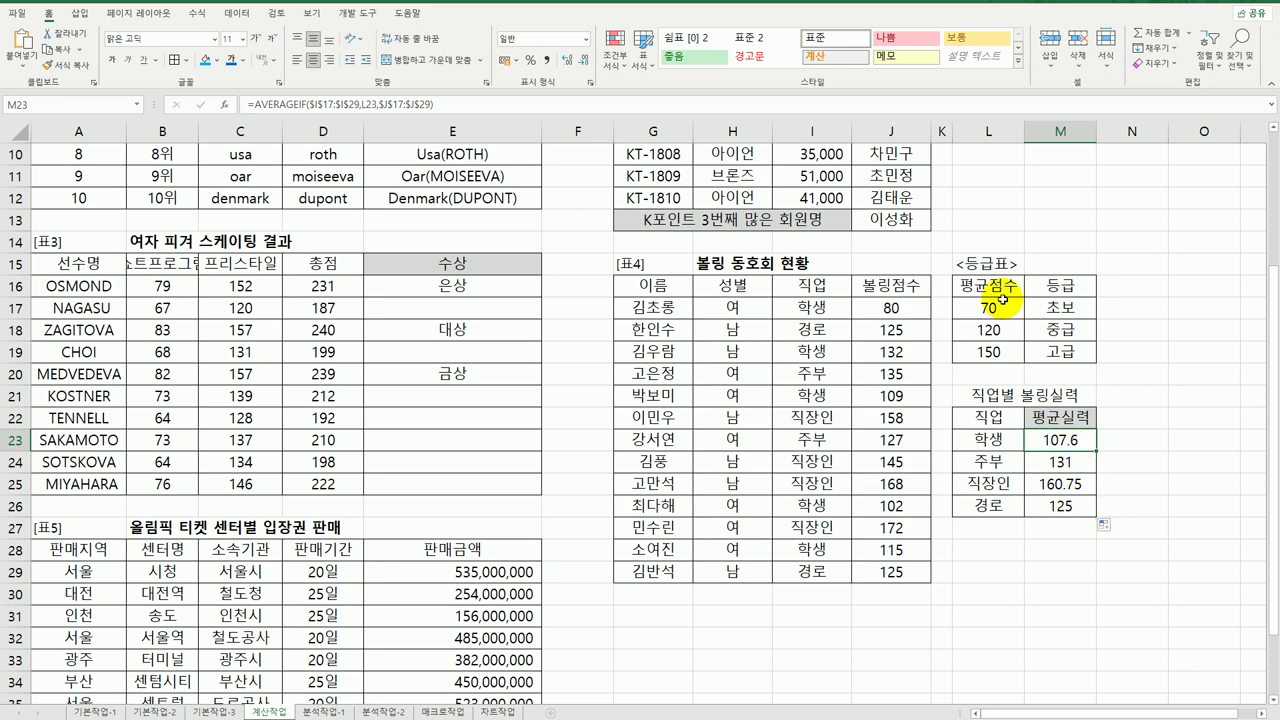
pyautogui.moveTo(1000, 306); pyautogui.dragTo(997, 337)
pyautogui.moveTo(1057, 300); pyautogui.dragTo(1047, 350)
# Step: Wrap the AVERAGEIF formula in M23 in a VLOOKUP that uses the 등급표 cells $L$17:$M$19 as its table array
pyautogui.doubleClick(1057, 440)
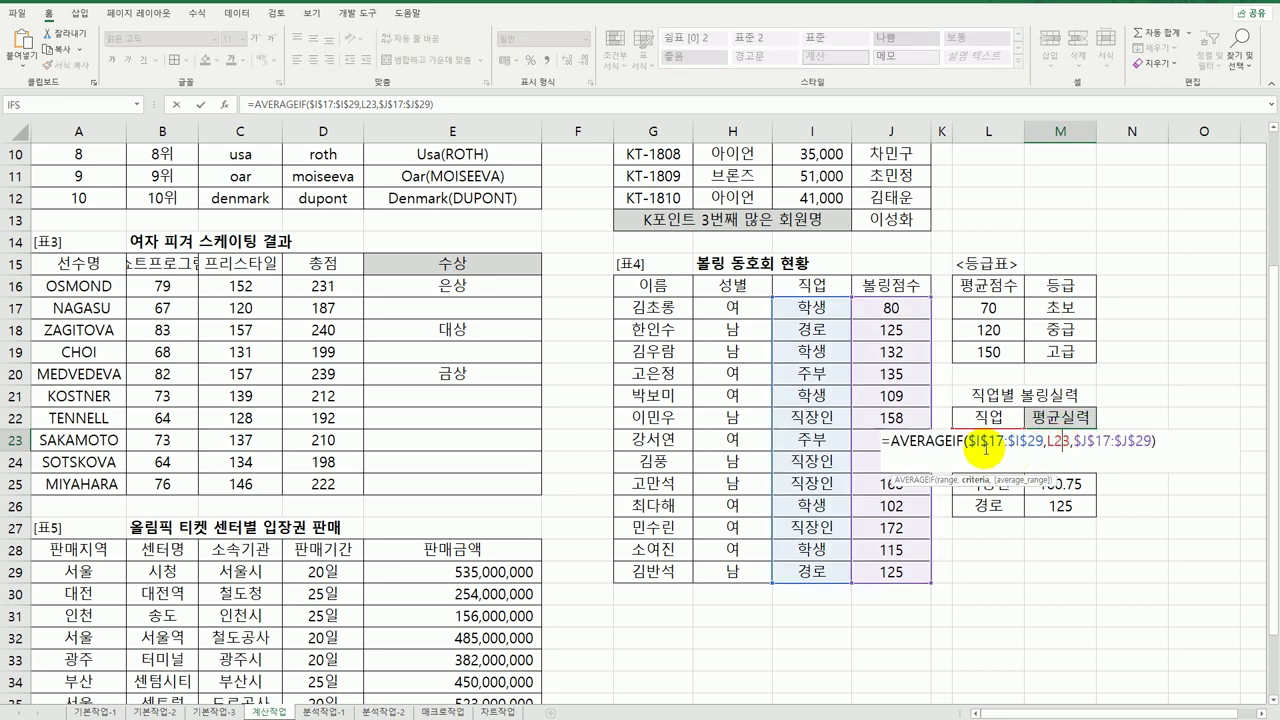
pyautogui.click(890, 441)
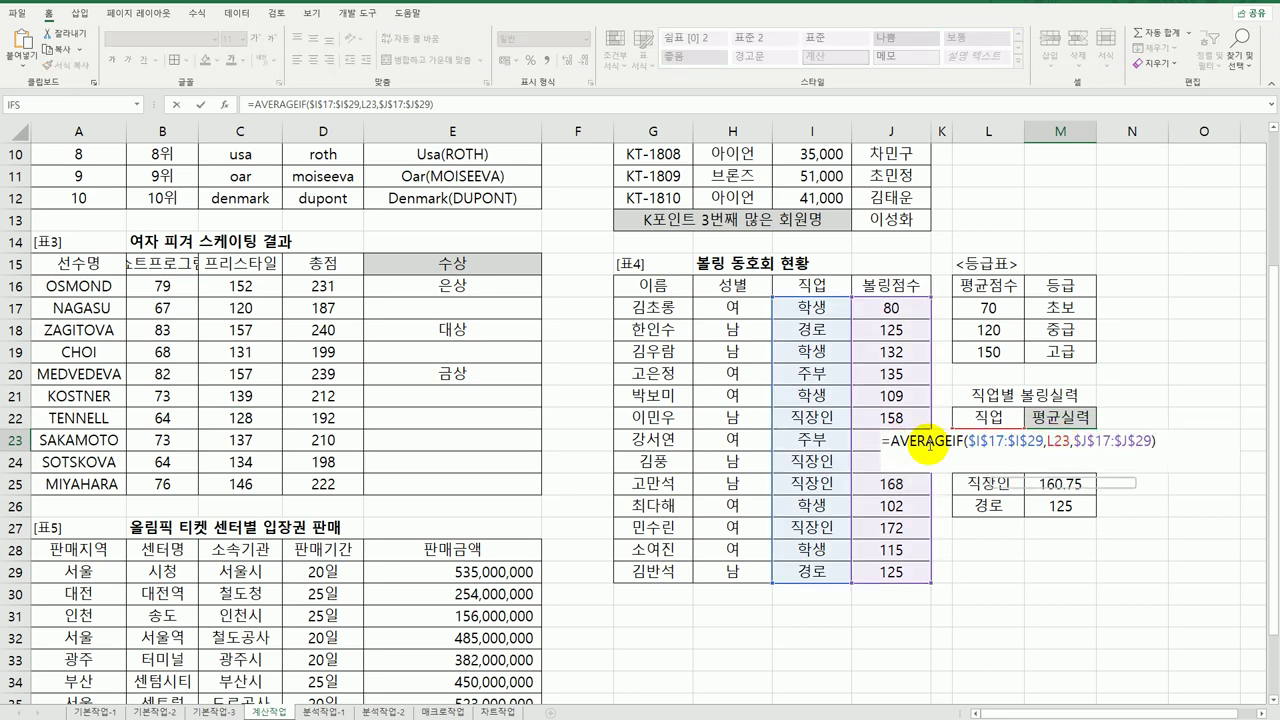
pyautogui.write('vl')
pyautogui.press('Tab')
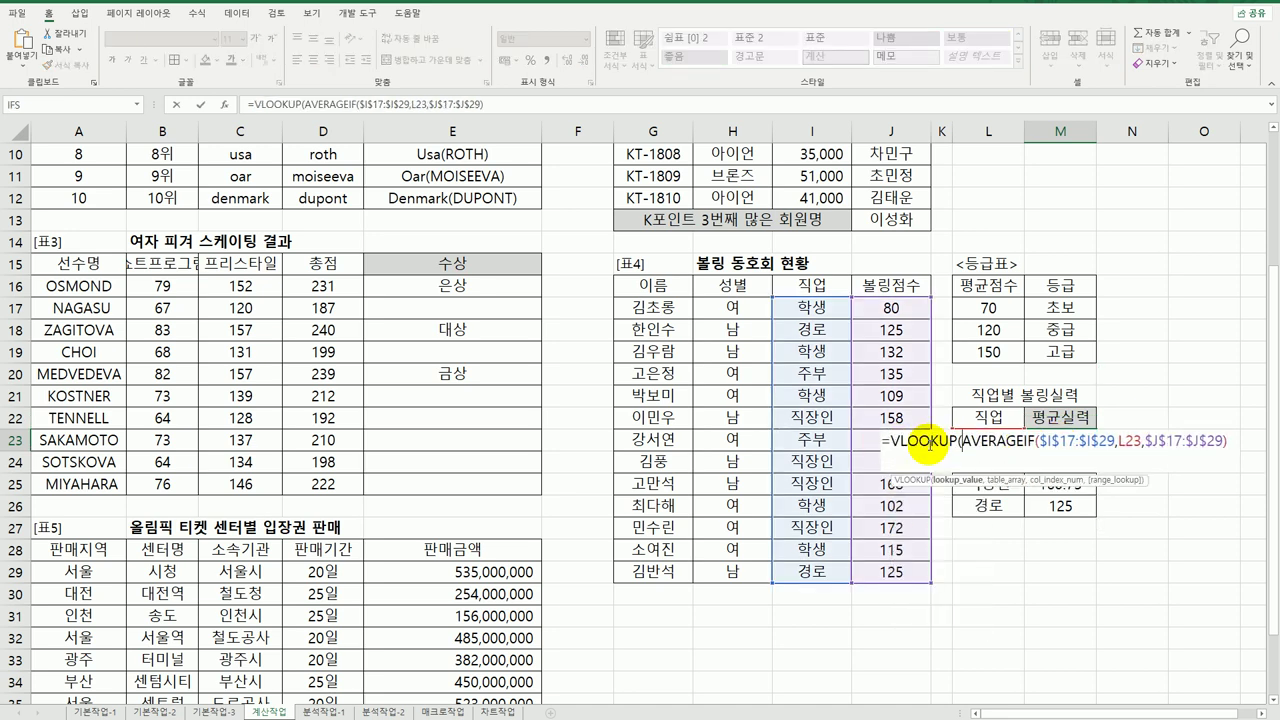
pyautogui.write(',')
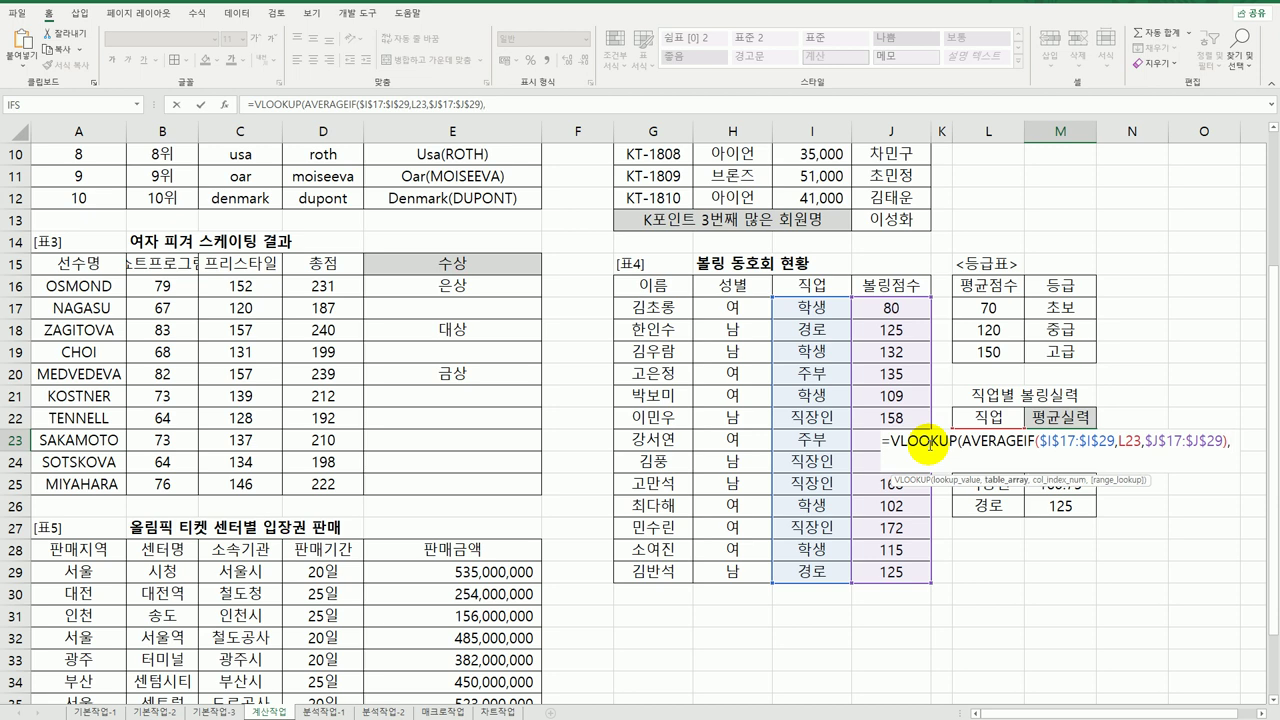
pyautogui.moveTo(988, 308); pyautogui.dragTo(1057, 345)
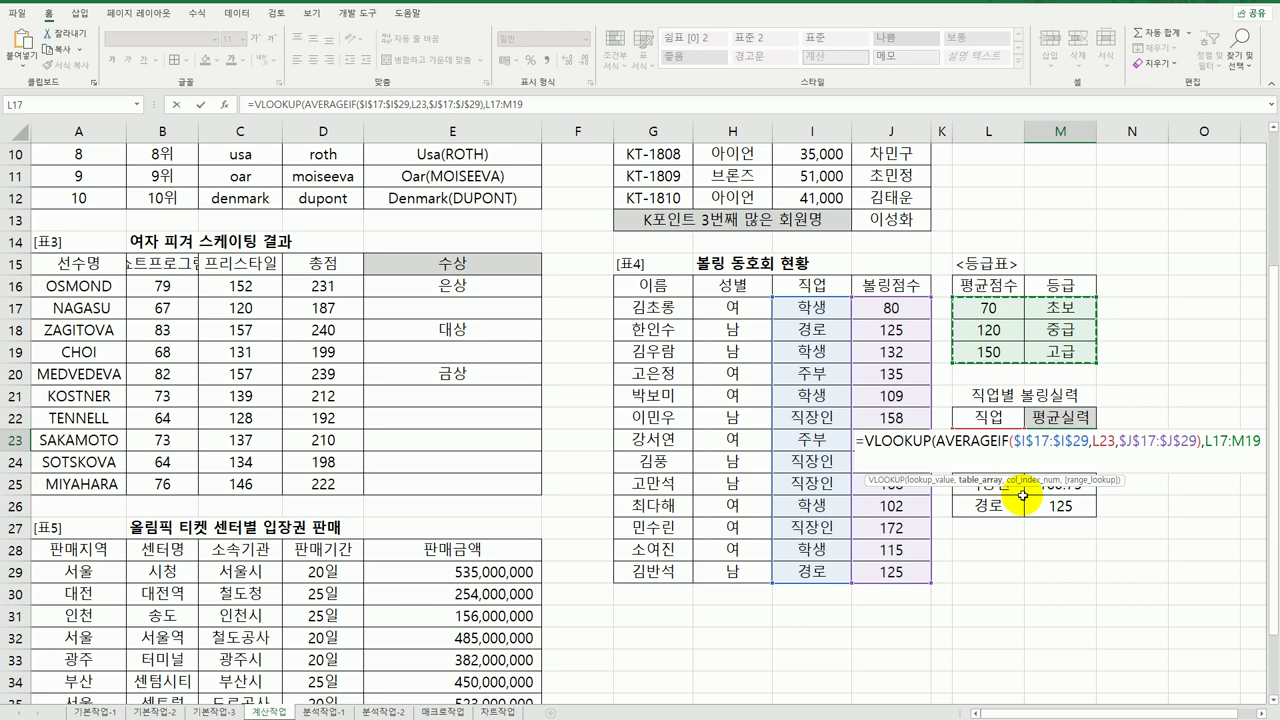
pyautogui.press('F4')
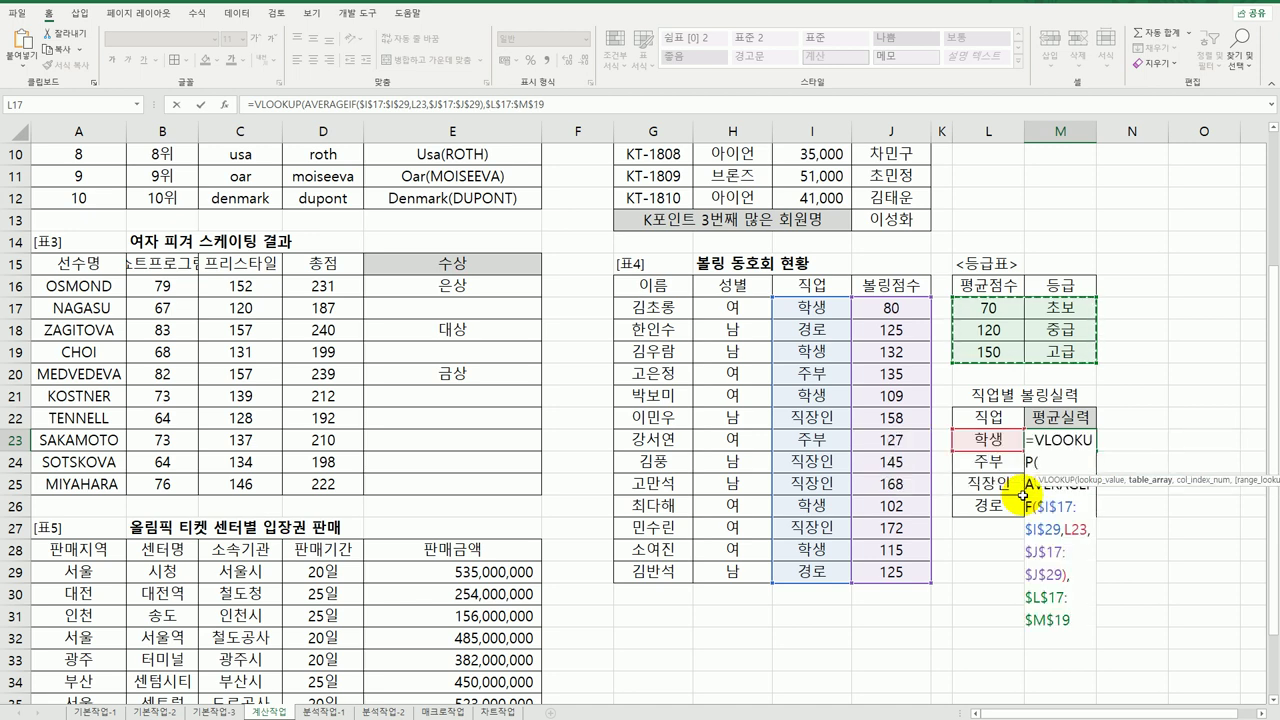
# Step: Complete the VLOOKUP in M23 with column index 2 and TRUE for approximate match, and fill it down to M26
pyautogui.write(',')
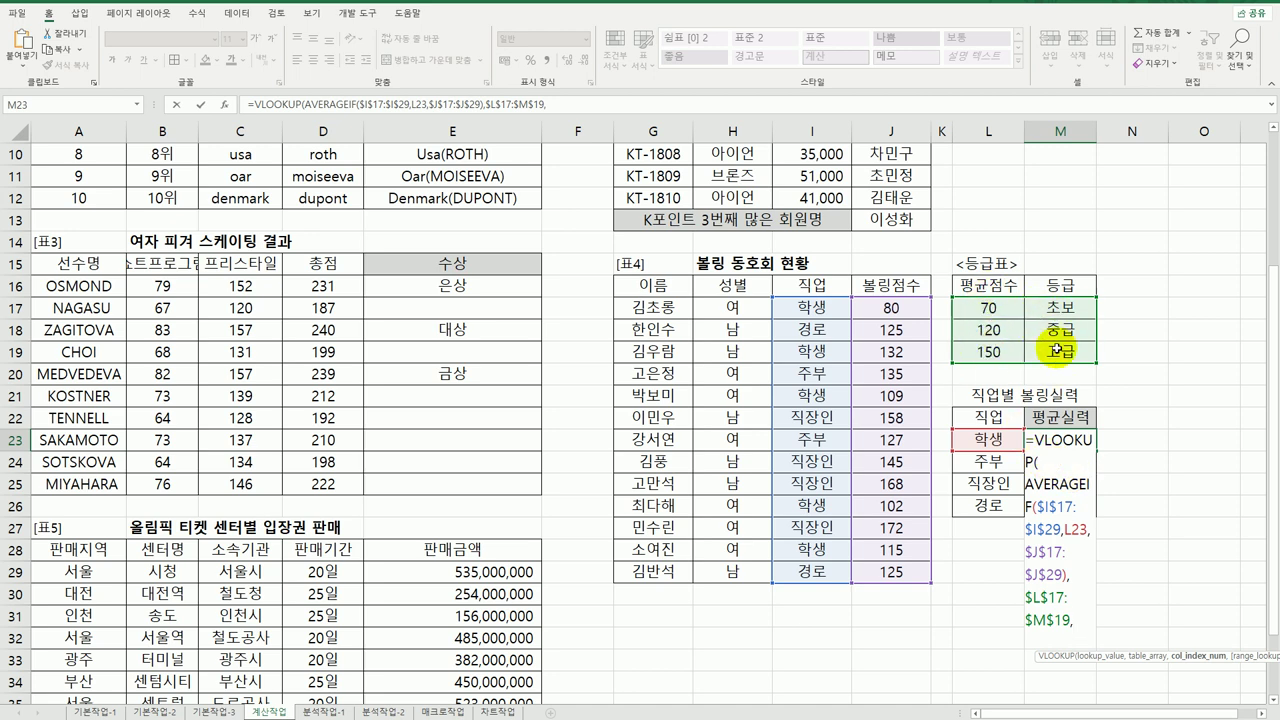
pyautogui.write('2,')
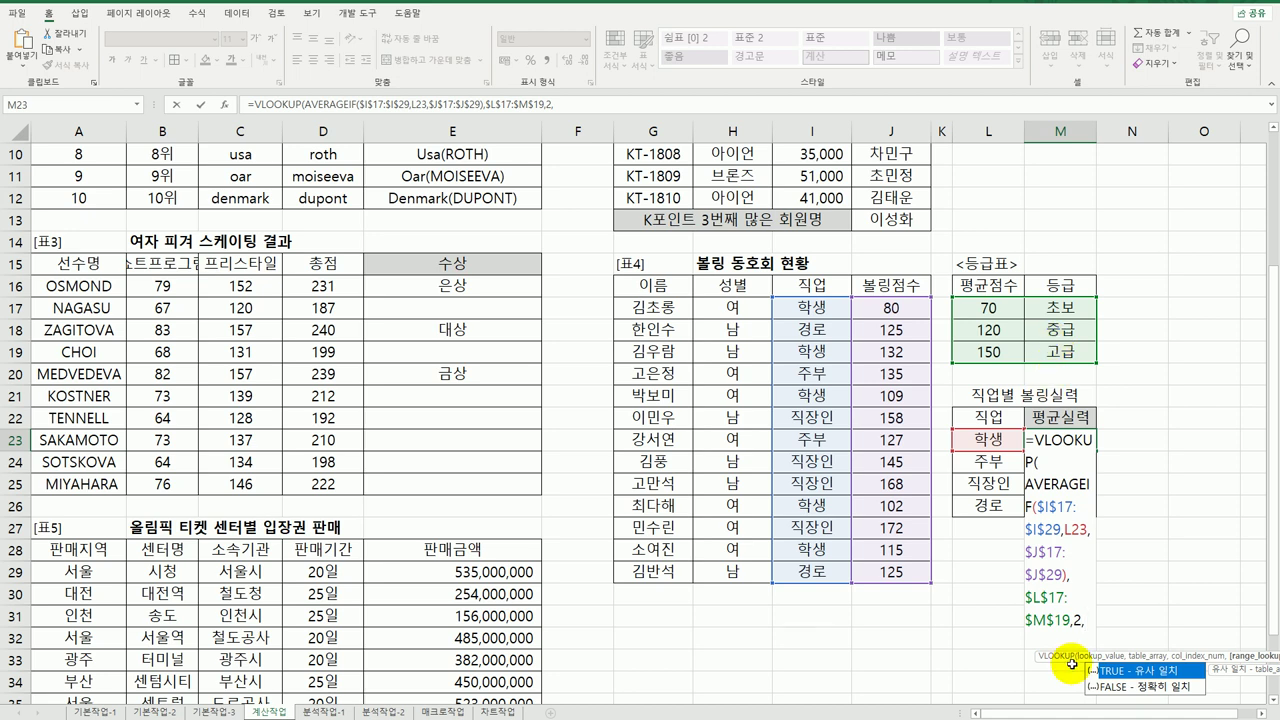
pyautogui.doubleClick(1128, 672)
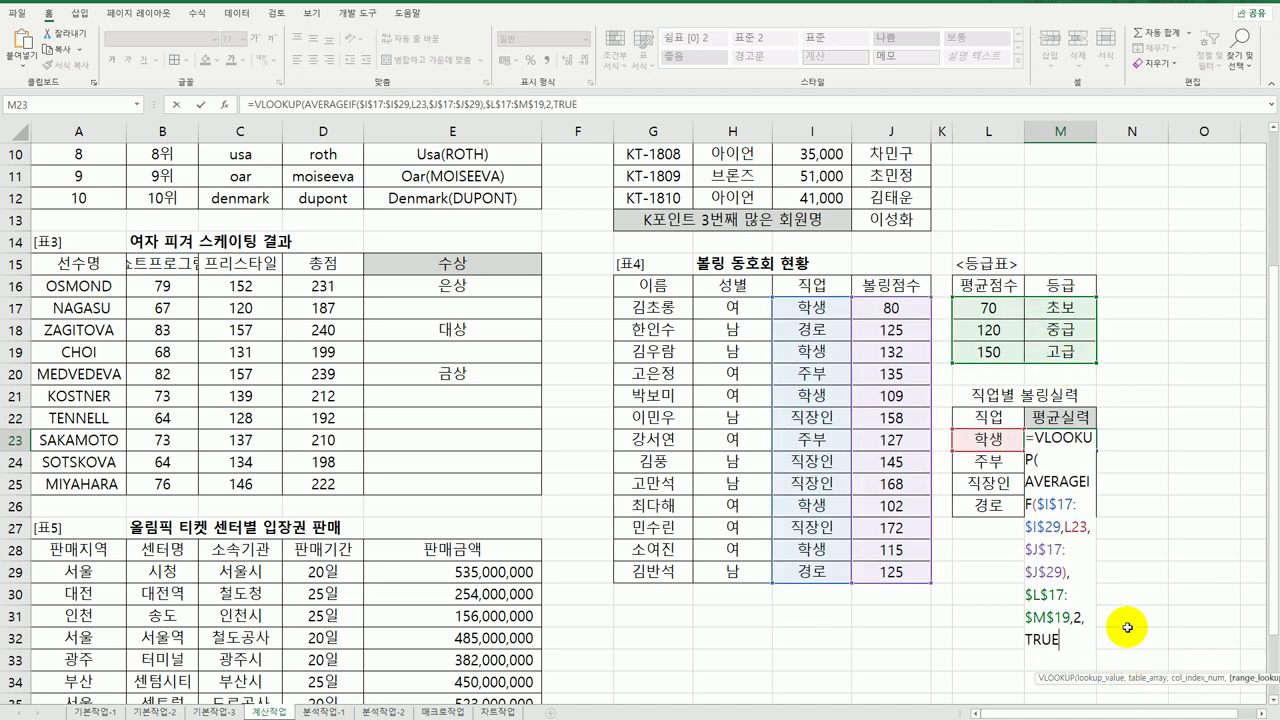
pyautogui.write(')')
pyautogui.press('Return')
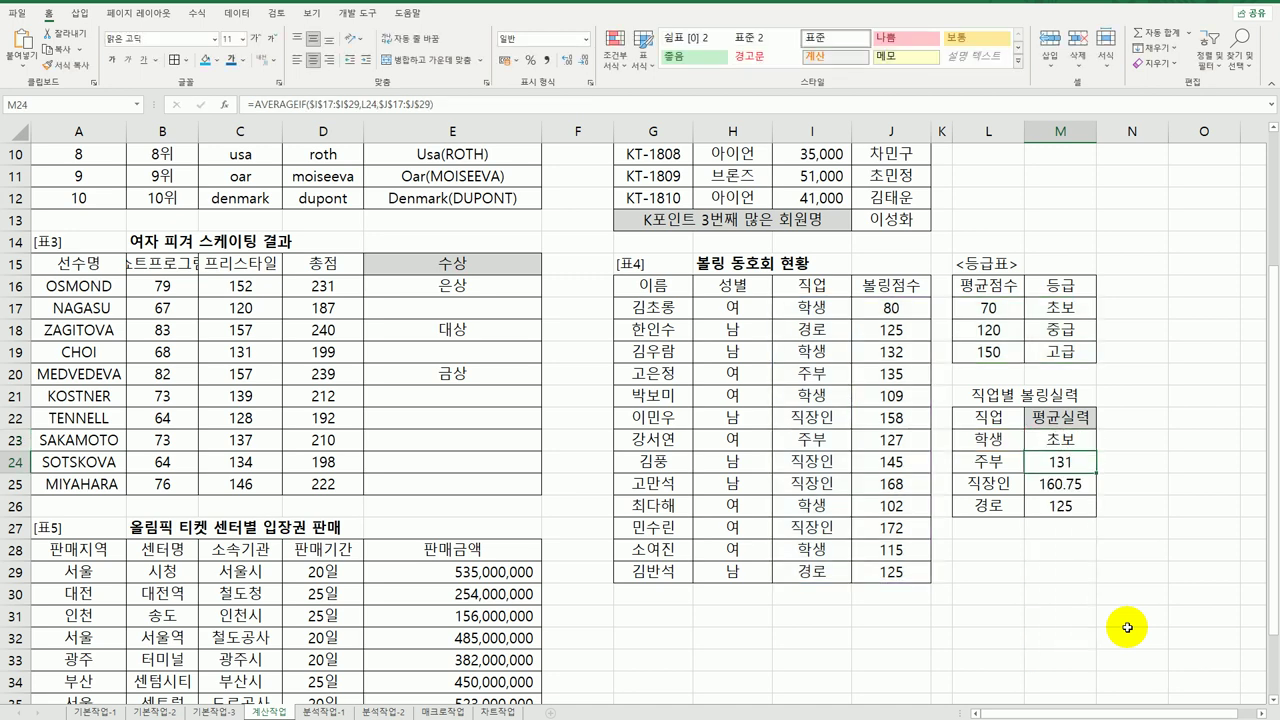
pyautogui.click(1078, 442)
pyautogui.moveTo(1094, 452); pyautogui.dragTo(1086, 513)
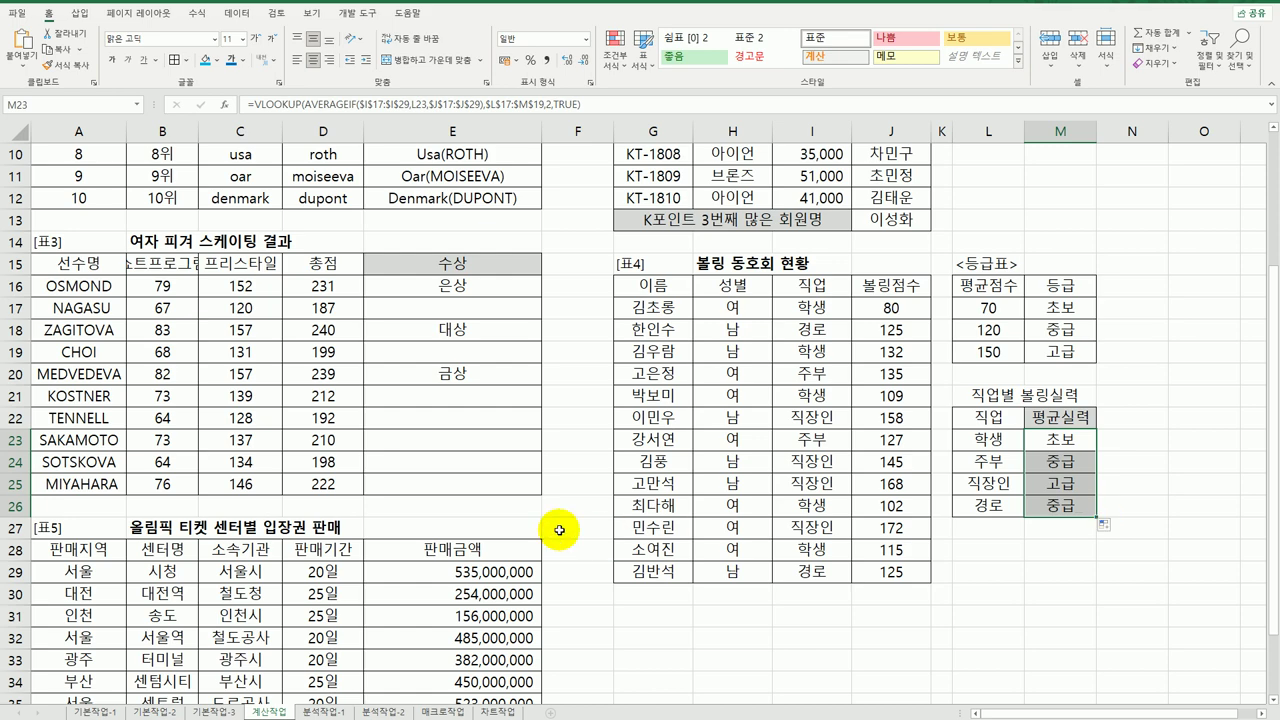
# Step: Start an AVERAGEIF formula for 서울지역 판매금액 평균 in E38 of [표5] with the 판매지역 cells A29:A37 as range
pyautogui.scroll(-3, 530, 530)
pyautogui.click(518, 580)
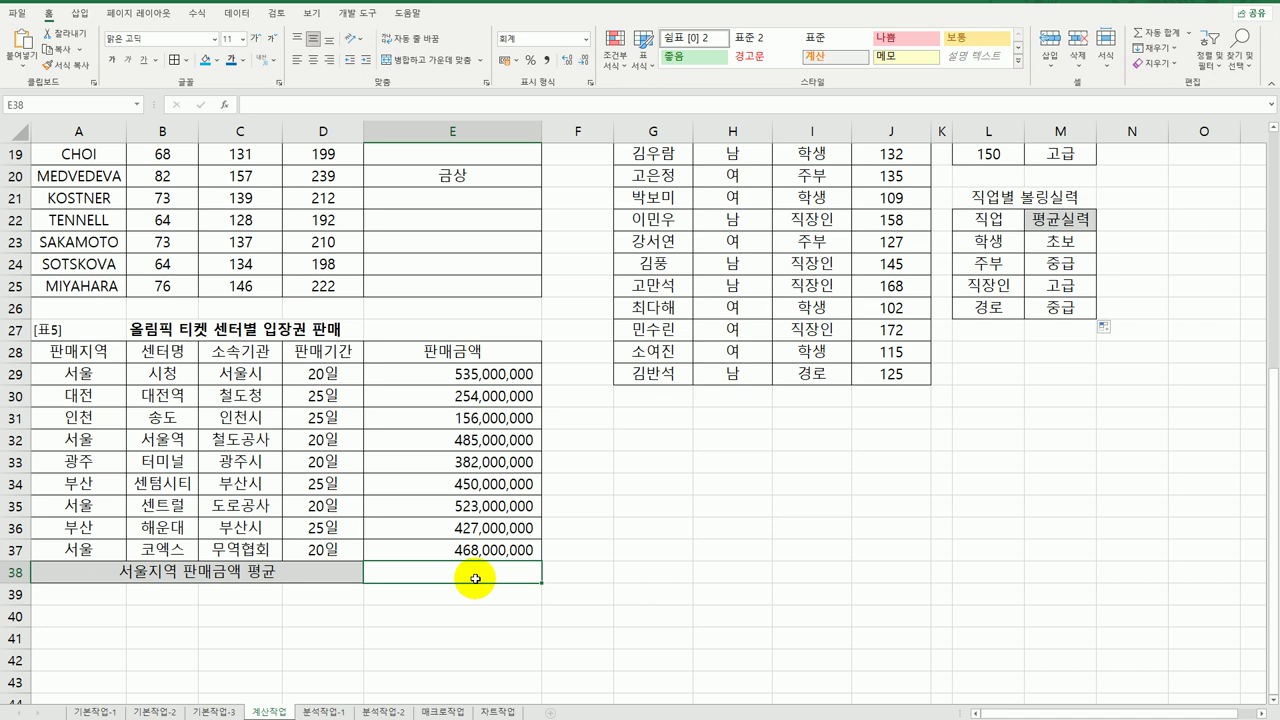
pyautogui.write('=av')
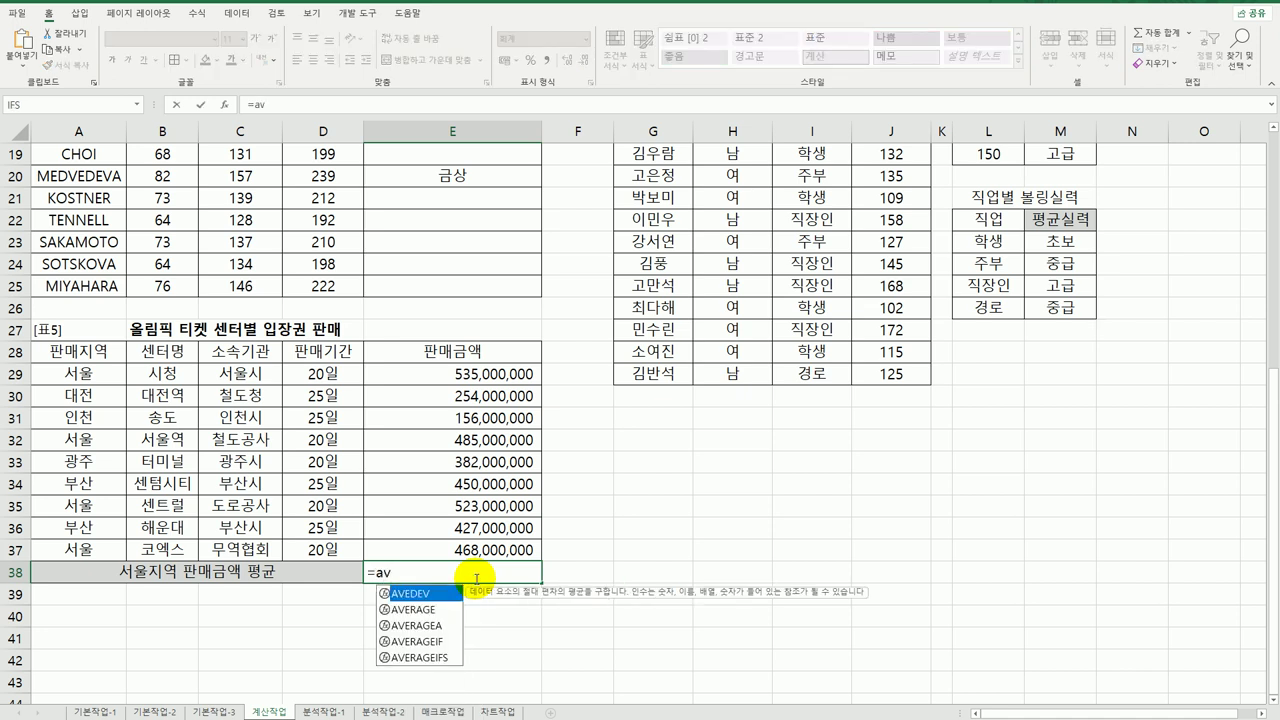
pyautogui.doubleClick(432, 641)
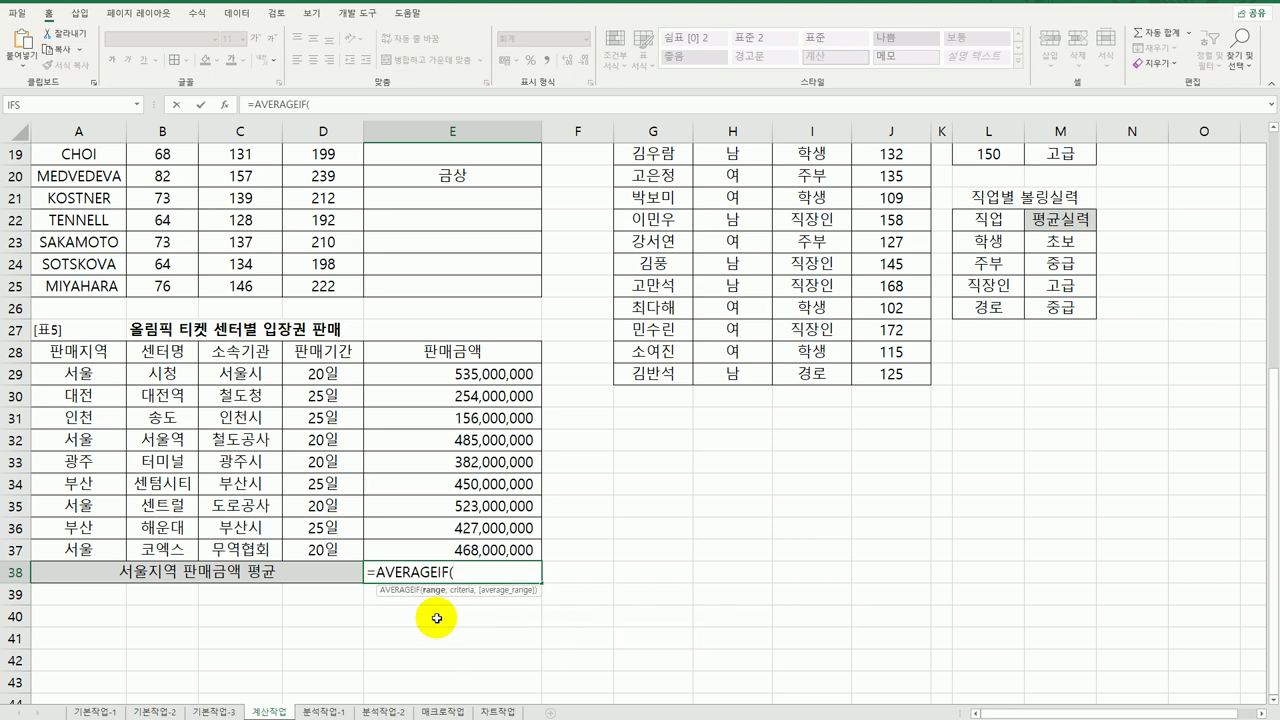
pyautogui.moveTo(77, 376); pyautogui.dragTo(88, 536)
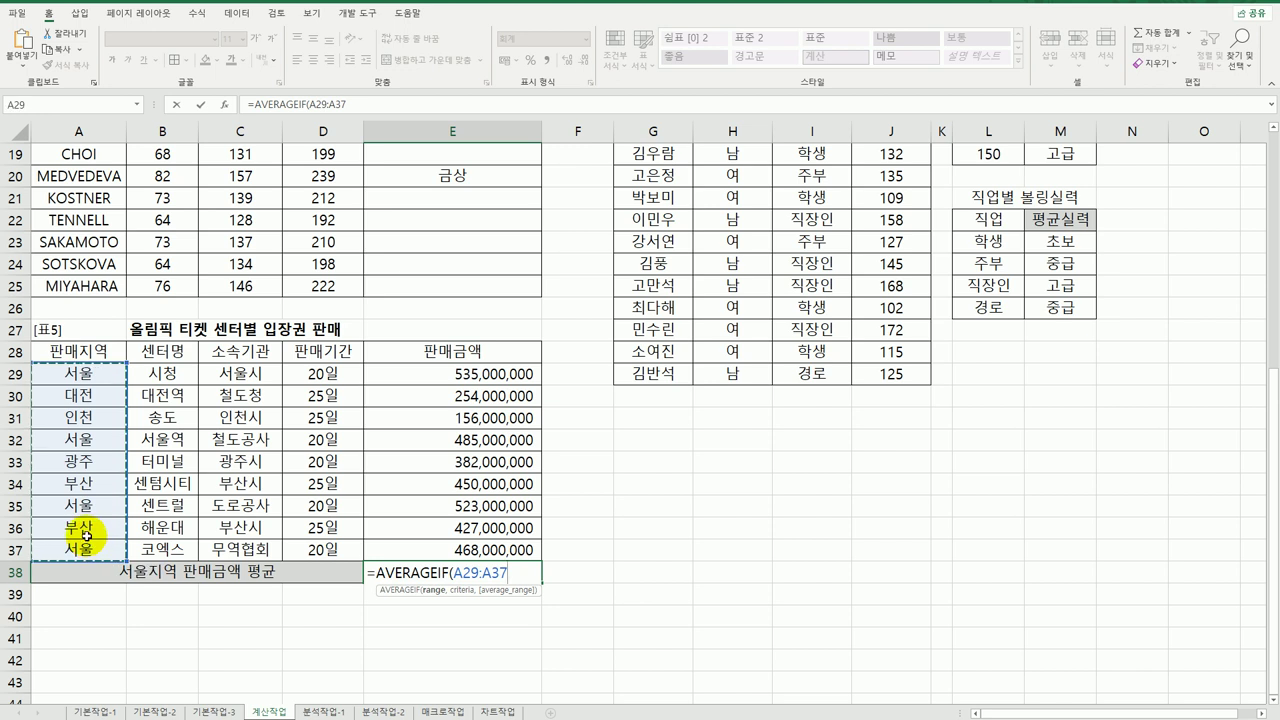
pyautogui.write(',')
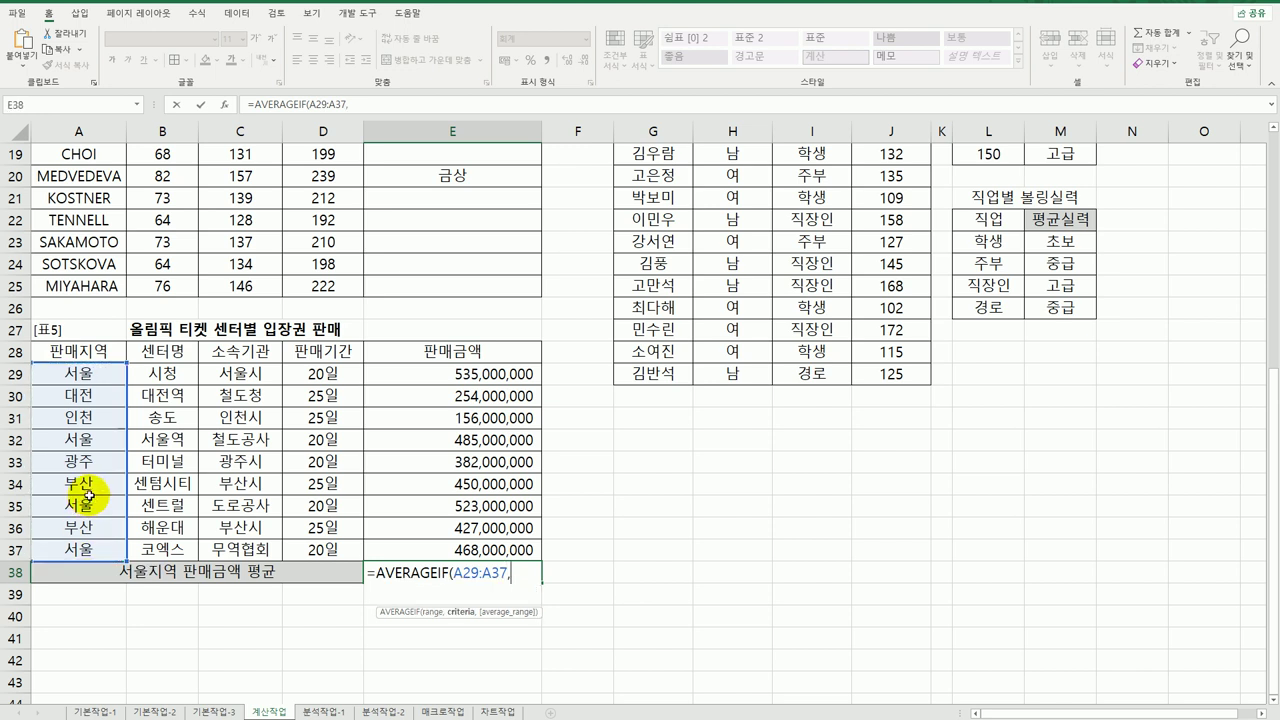
# Step: Set the E38 AVERAGEIF function arguments to Criteria "서울" and Average_range E29:E37, and enter the formula
pyautogui.click(225, 108)
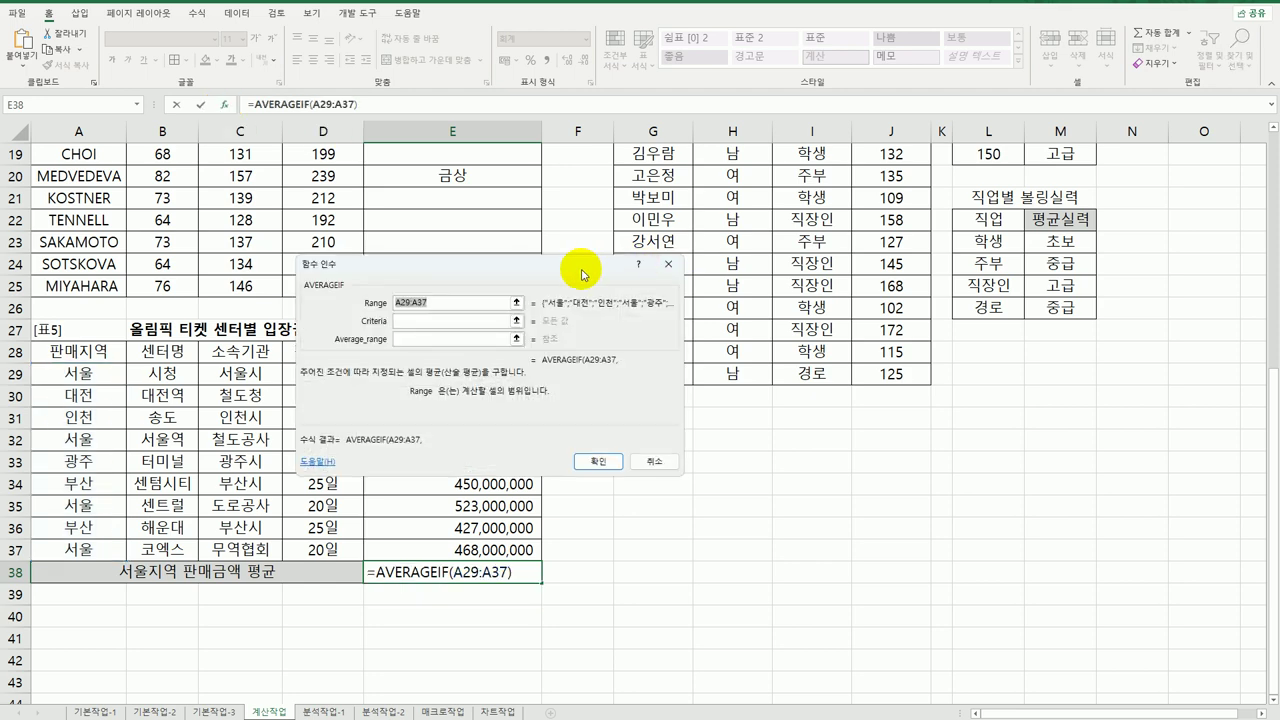
pyautogui.moveTo(531, 239); pyautogui.dragTo(848, 287)
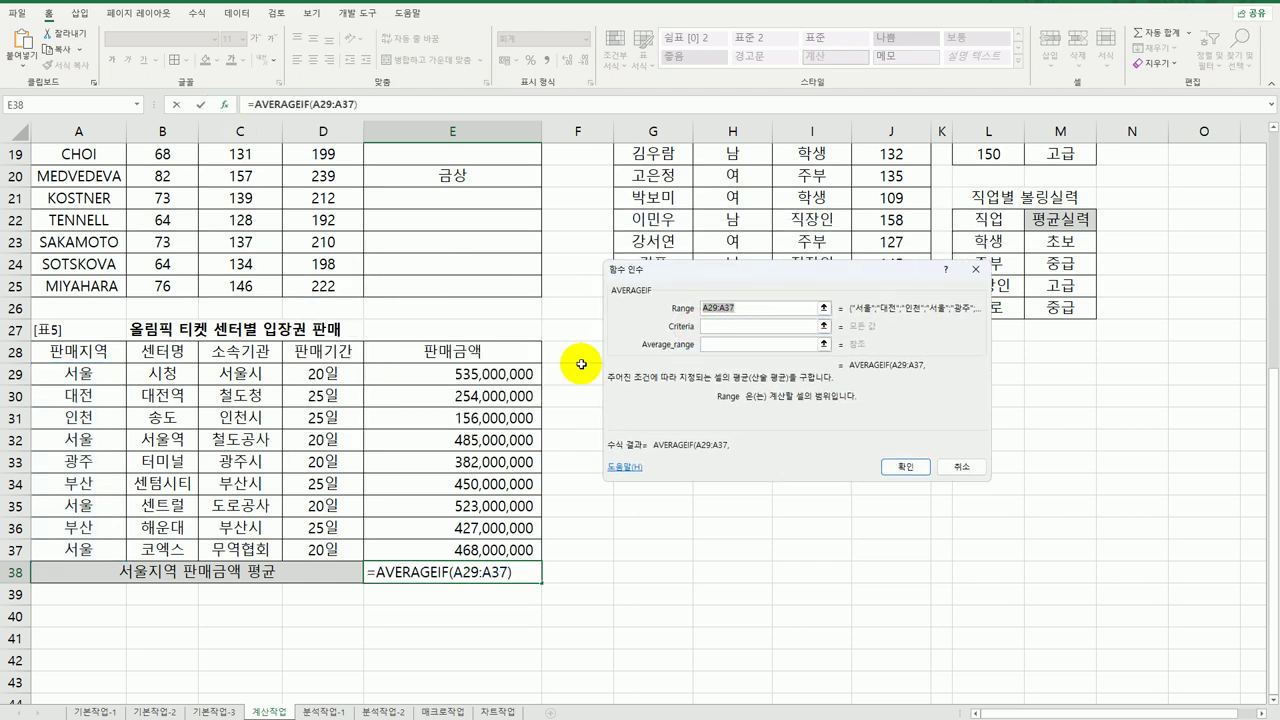
pyautogui.click(731, 326)
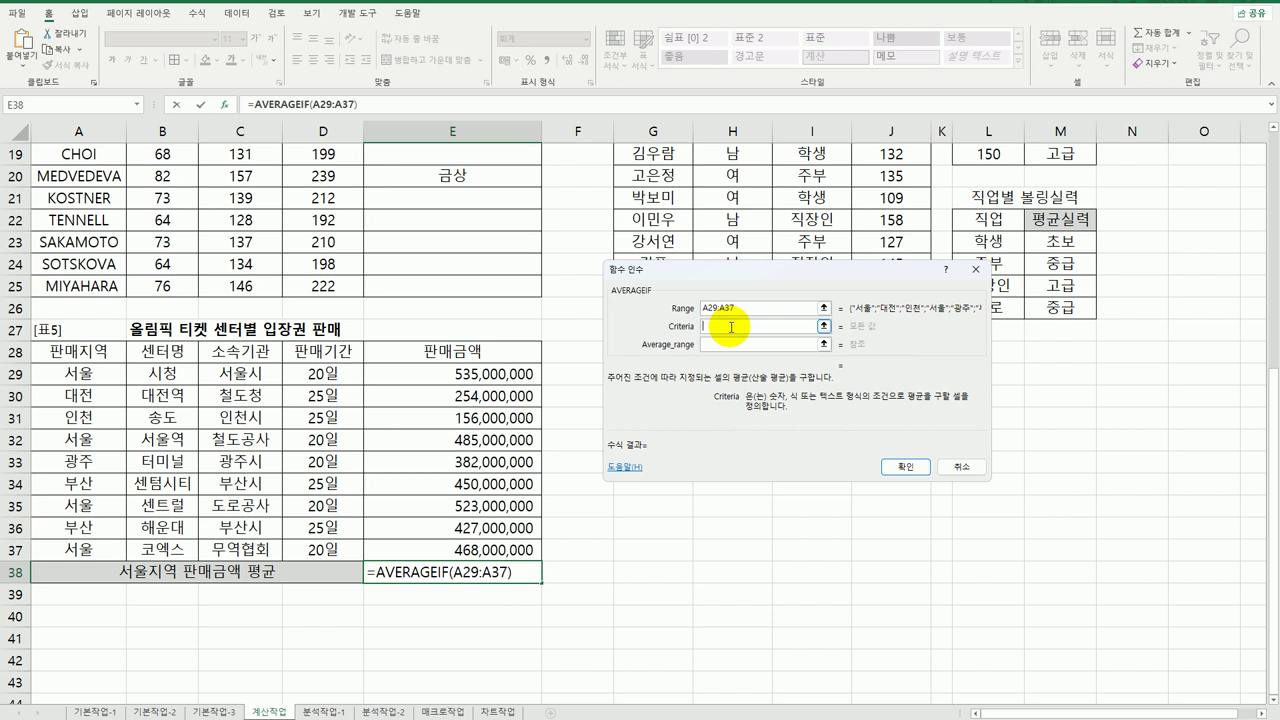
pyautogui.write('서울')
pyautogui.press('Tab')
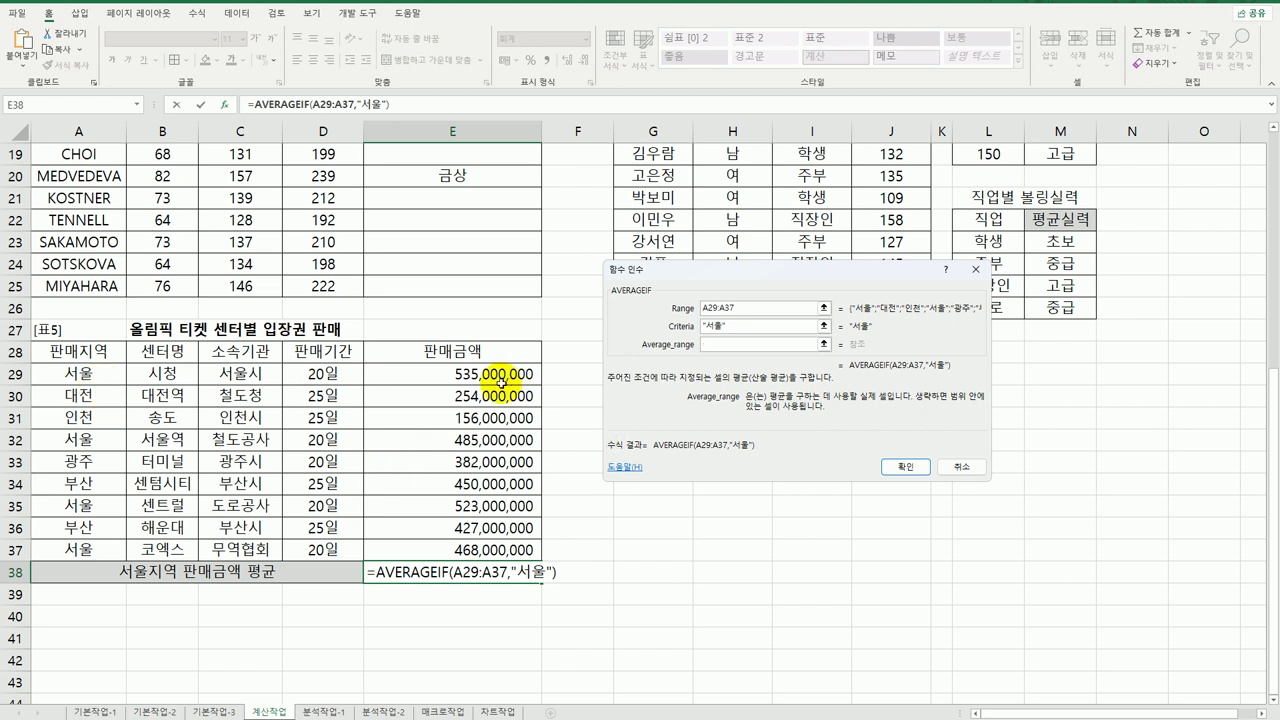
pyautogui.moveTo(500, 383); pyautogui.dragTo(500, 549)
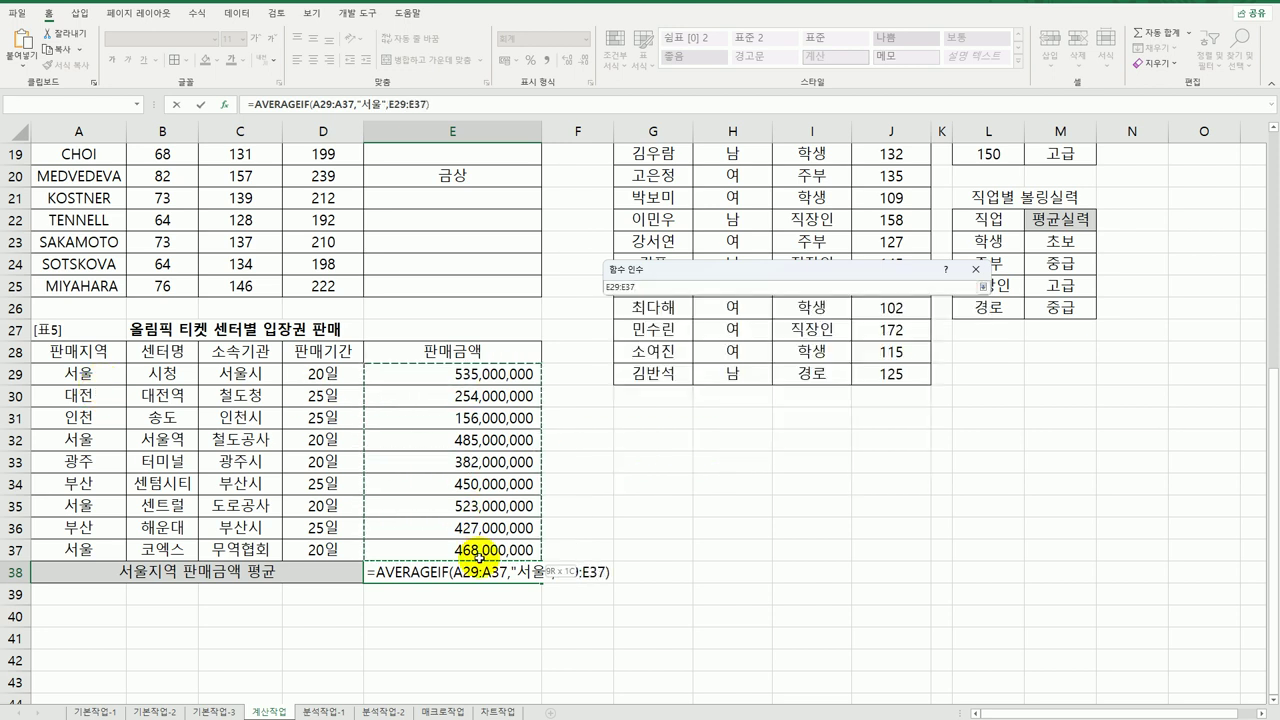
pyautogui.click(907, 467)
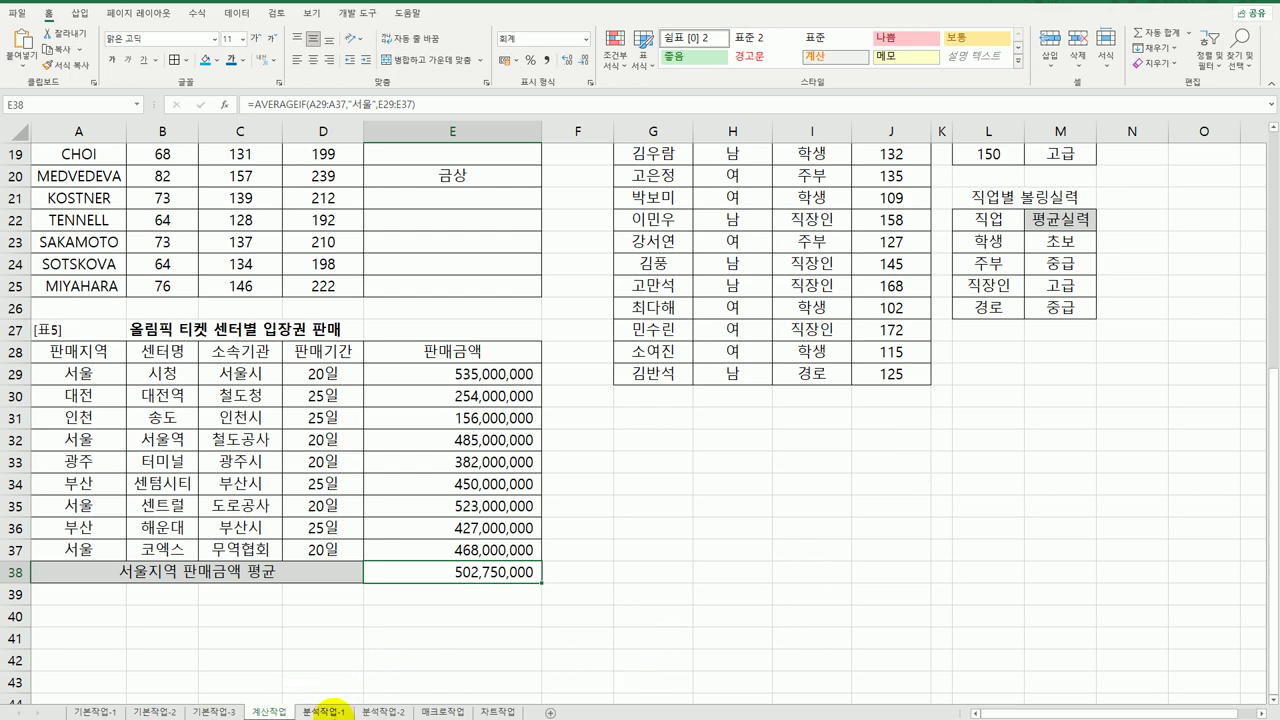
# Step: On the 분석작업-1 sheet, create a pivot table from $A$3:$F$23 in the existing worksheet at H3
pyautogui.click(328, 711)
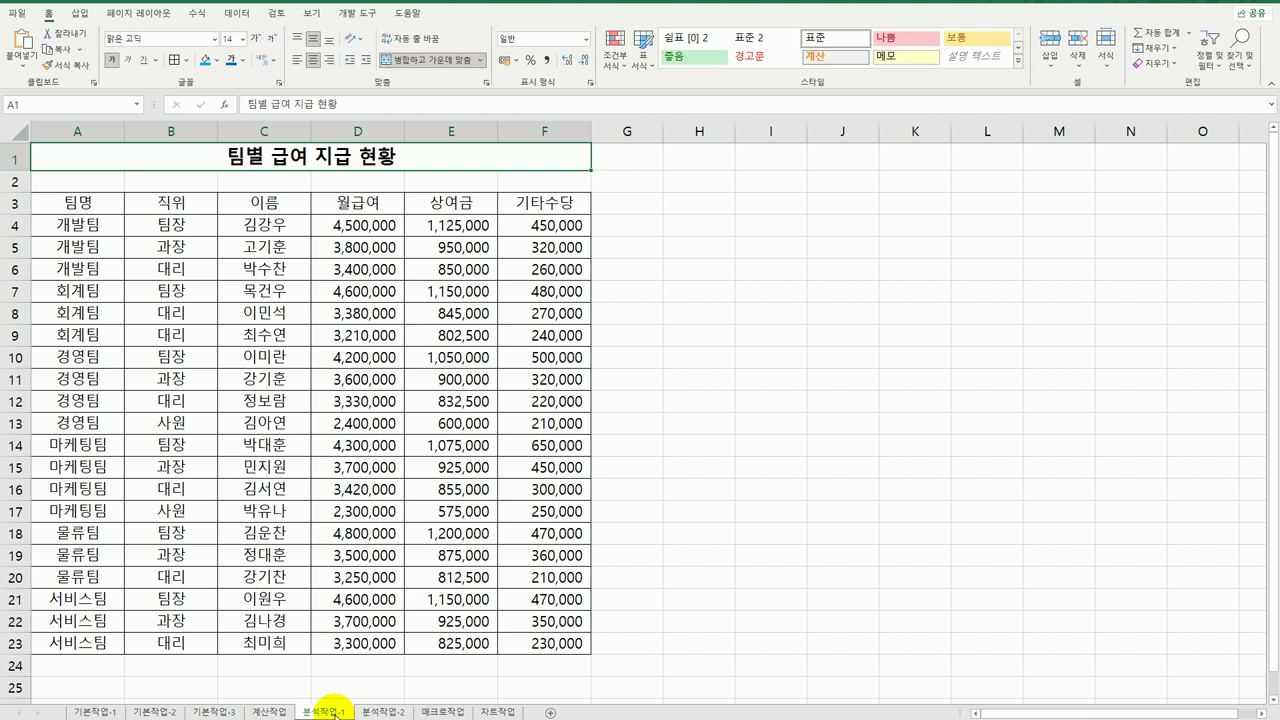
pyautogui.click(229, 277)
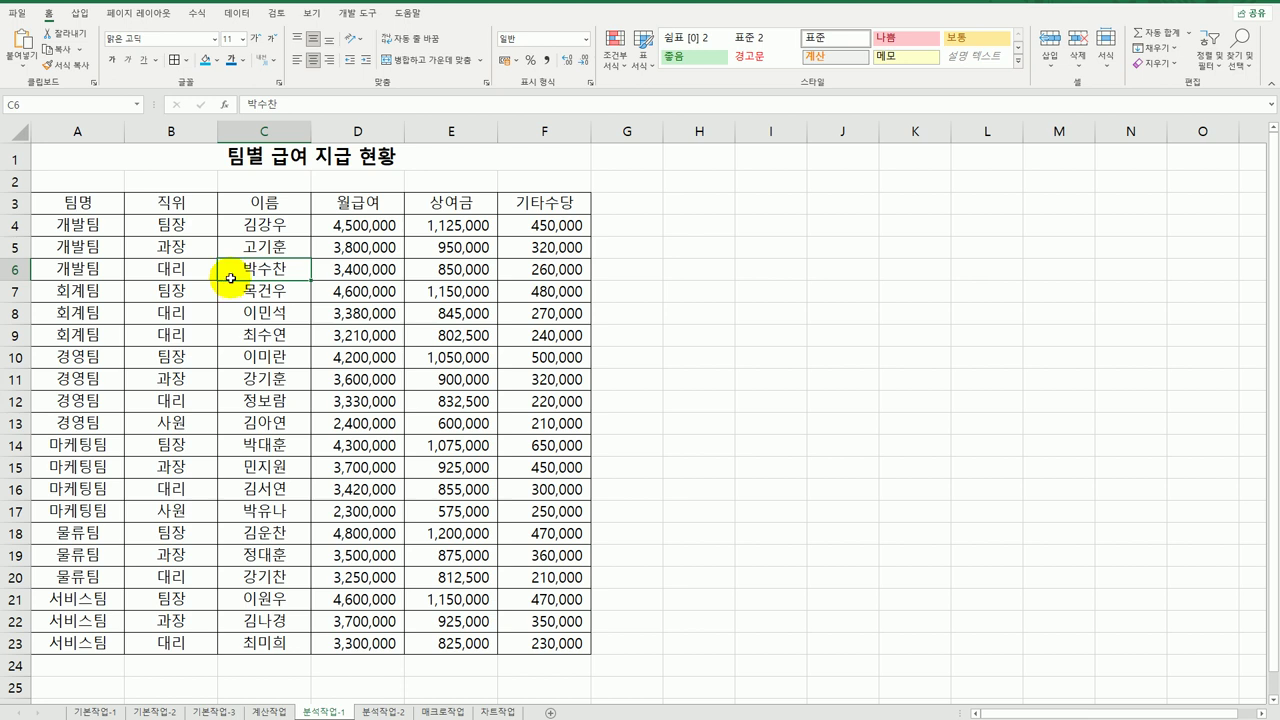
pyautogui.click(80, 14)
pyautogui.click(22, 46)
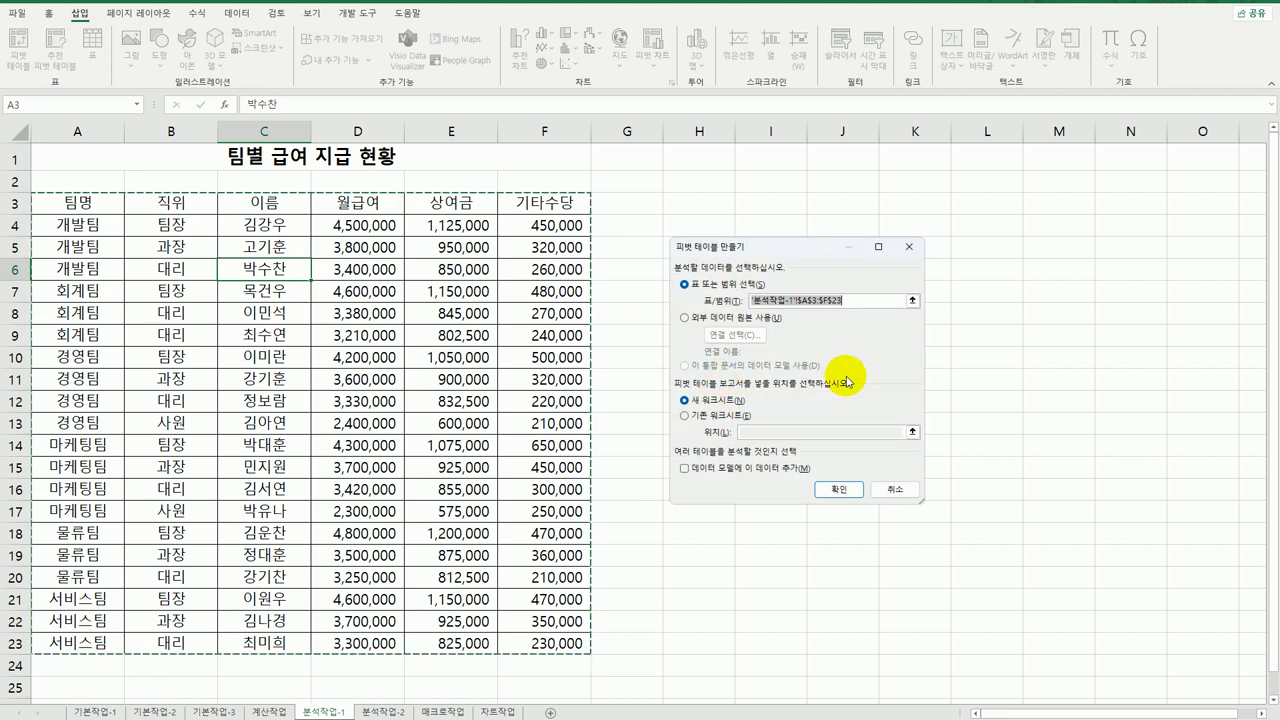
pyautogui.click(725, 414)
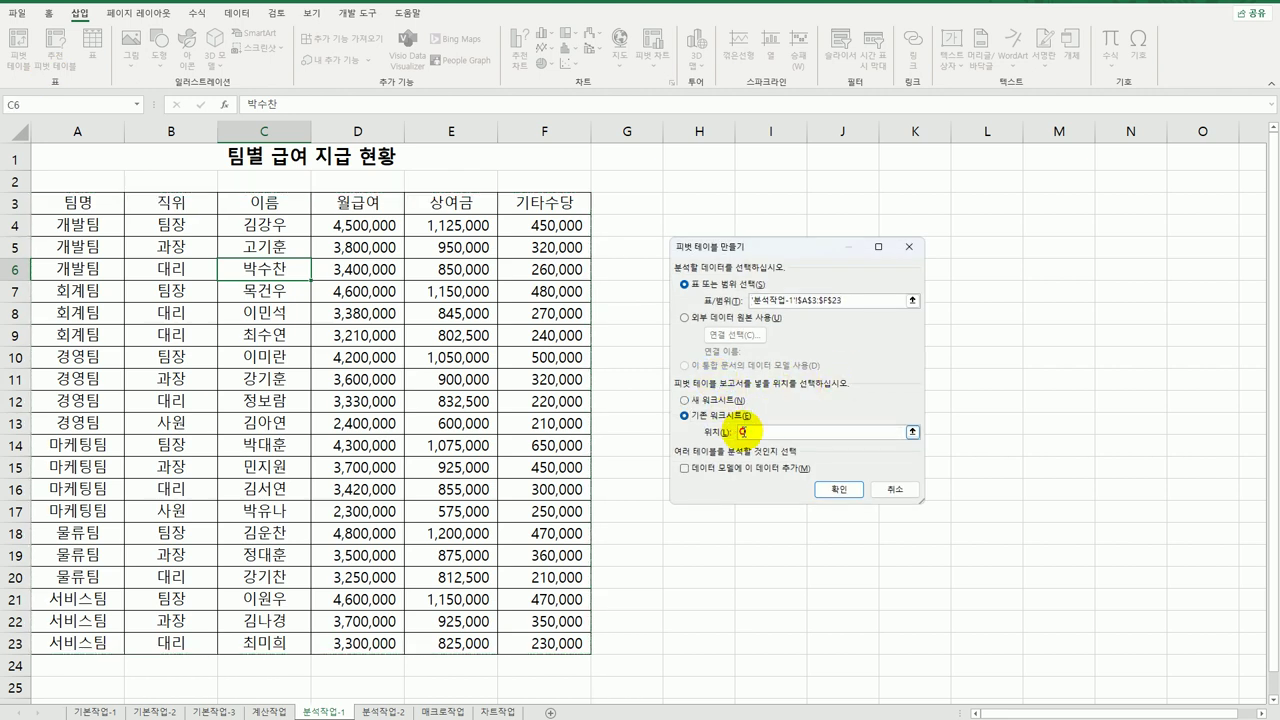
pyautogui.click(708, 201)
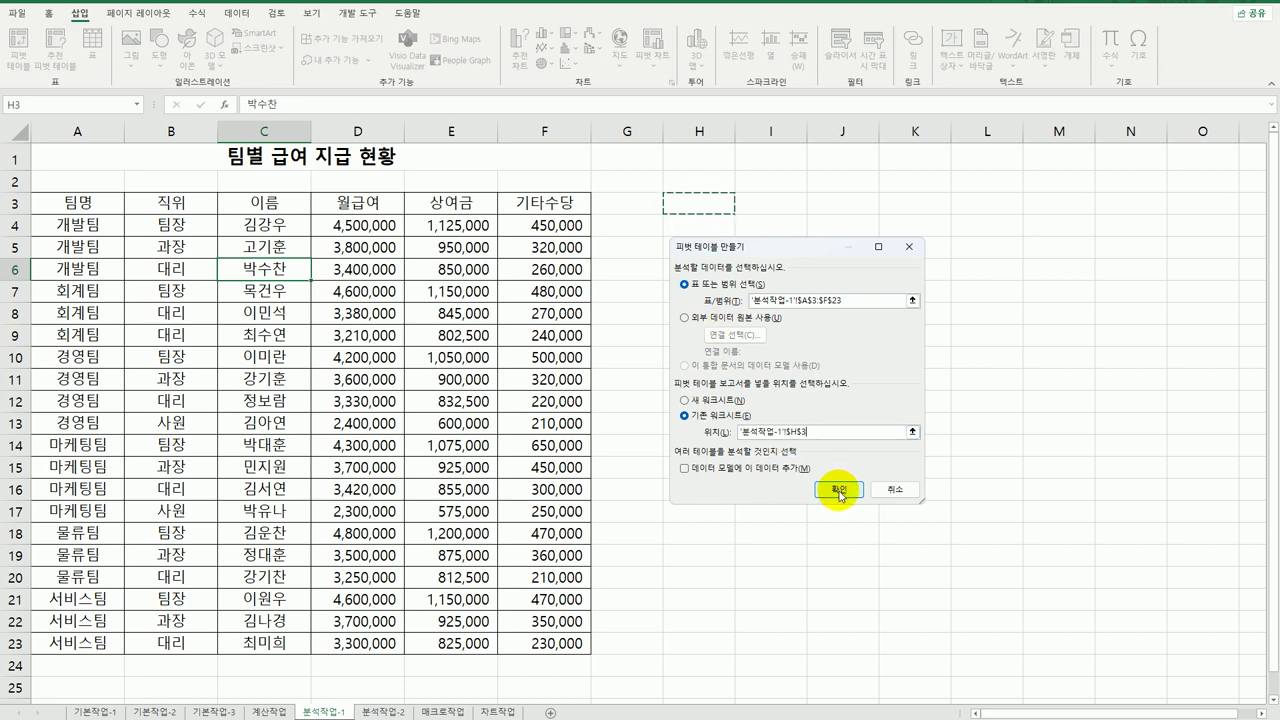
pyautogui.click(838, 491)
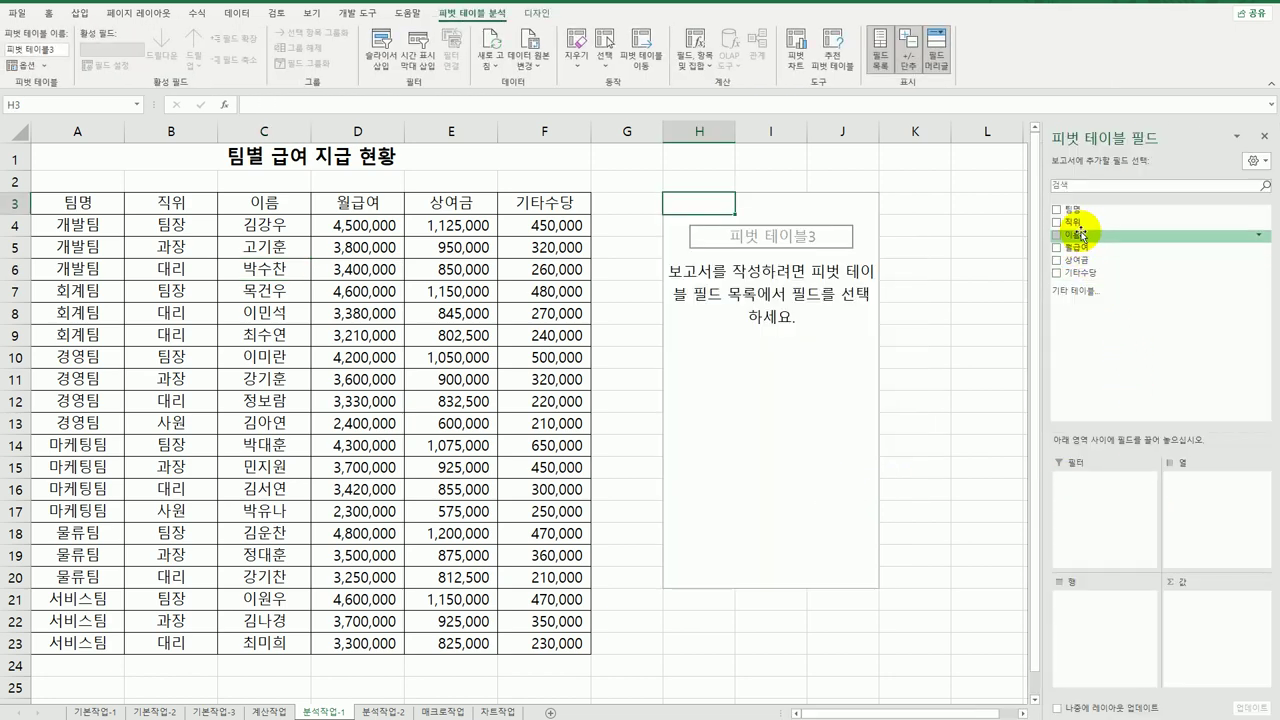
# Step: Add 팀명 to the pivot table's rows and 월급여, 상여금 and 기타수당 to its values
pyautogui.moveTo(1072, 209); pyautogui.dragTo(1066, 608)
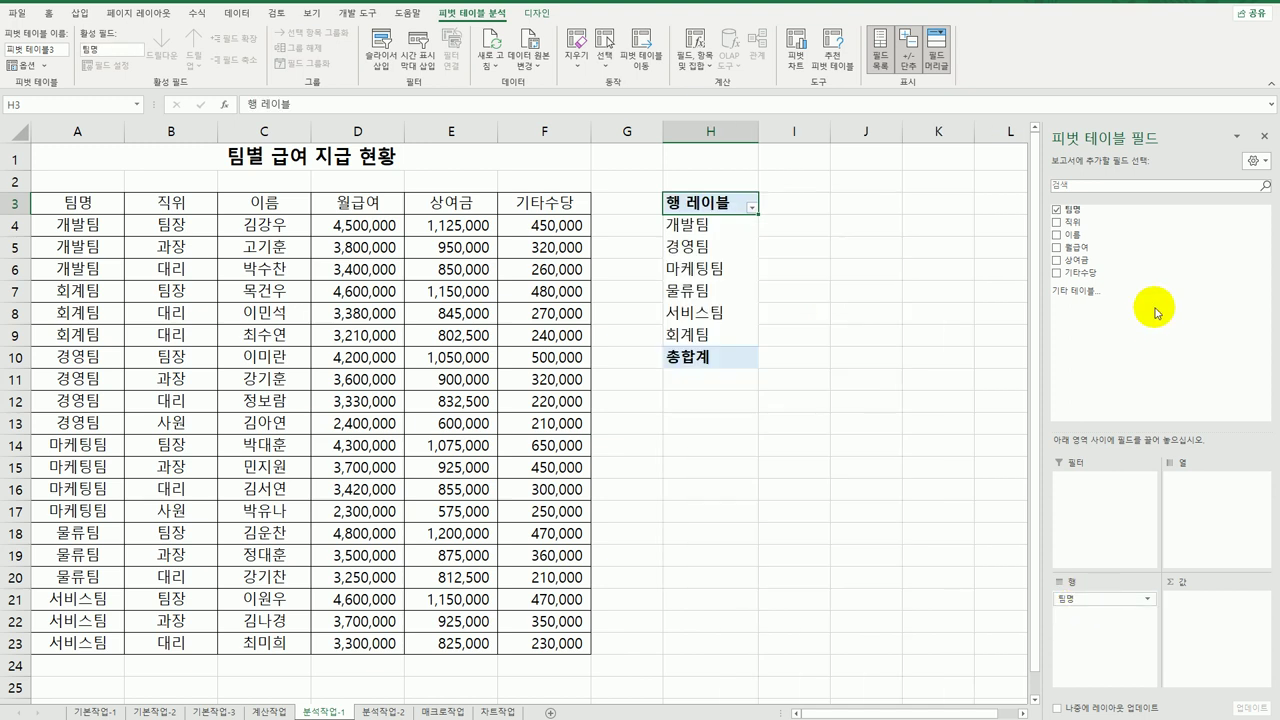
pyautogui.moveTo(1126, 250); pyautogui.dragTo(1210, 620)
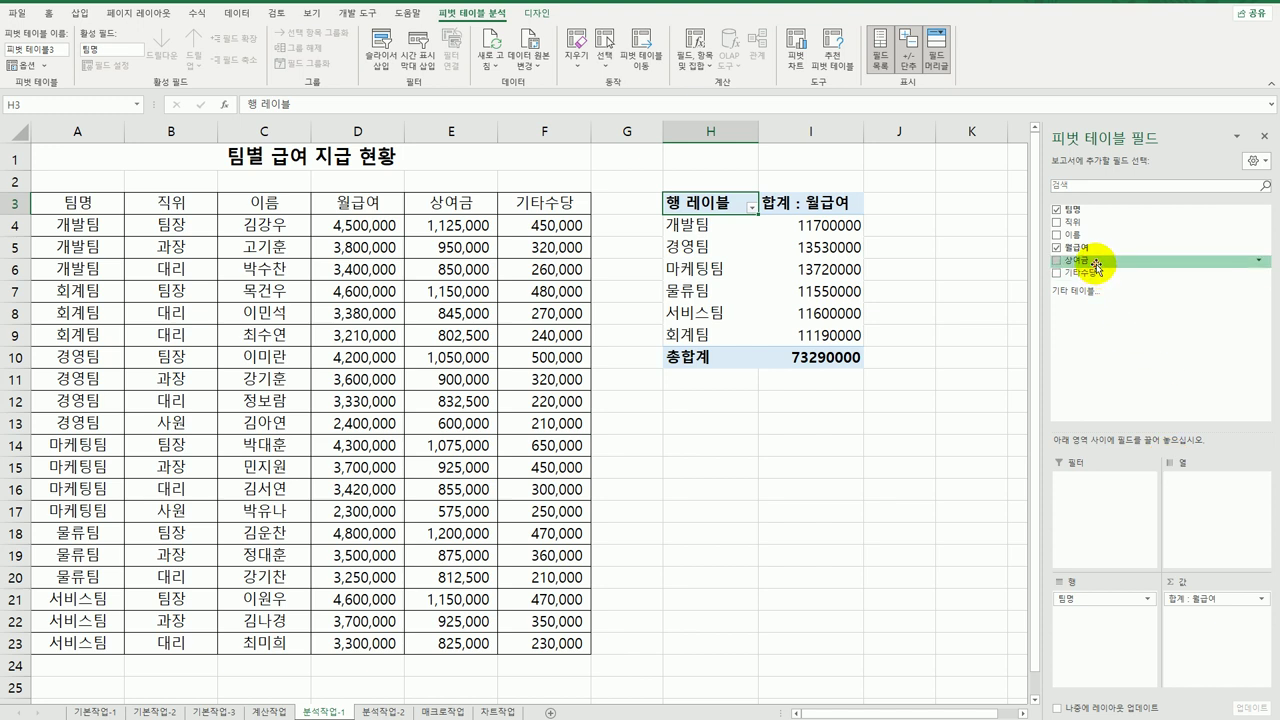
pyautogui.moveTo(1110, 259); pyautogui.dragTo(1184, 638)
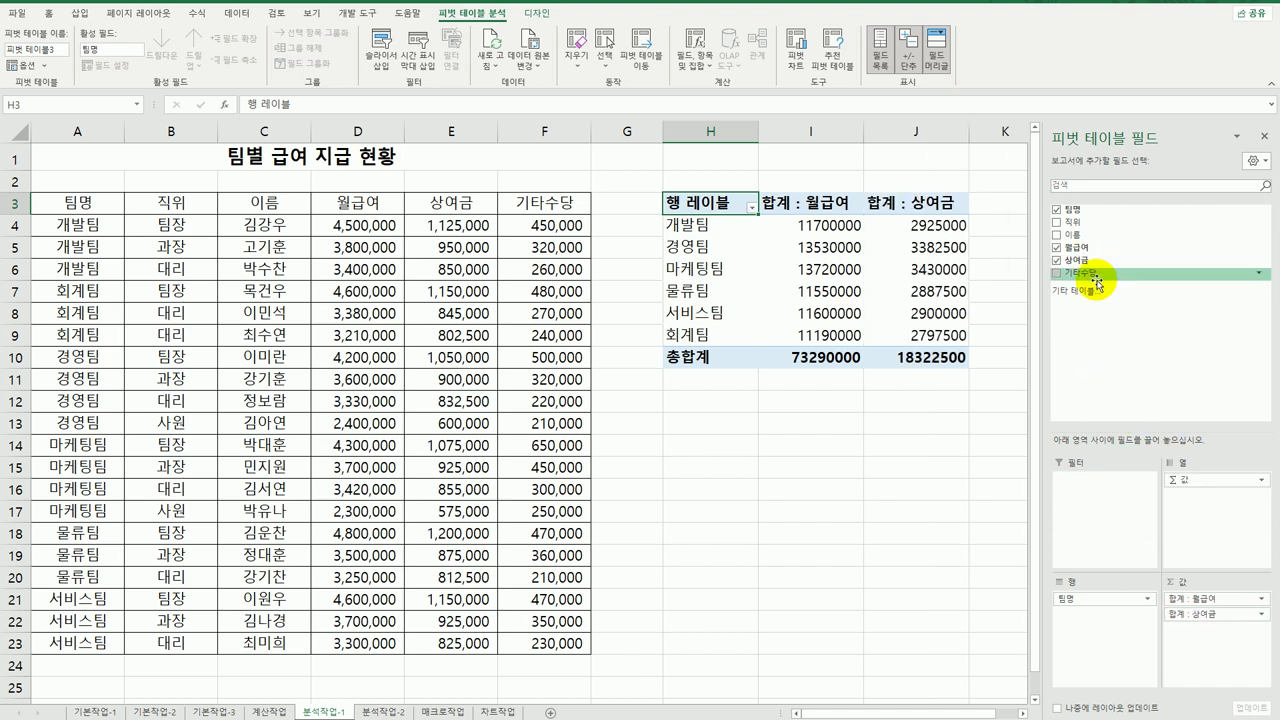
pyautogui.moveTo(1095, 272); pyautogui.dragTo(1208, 655)
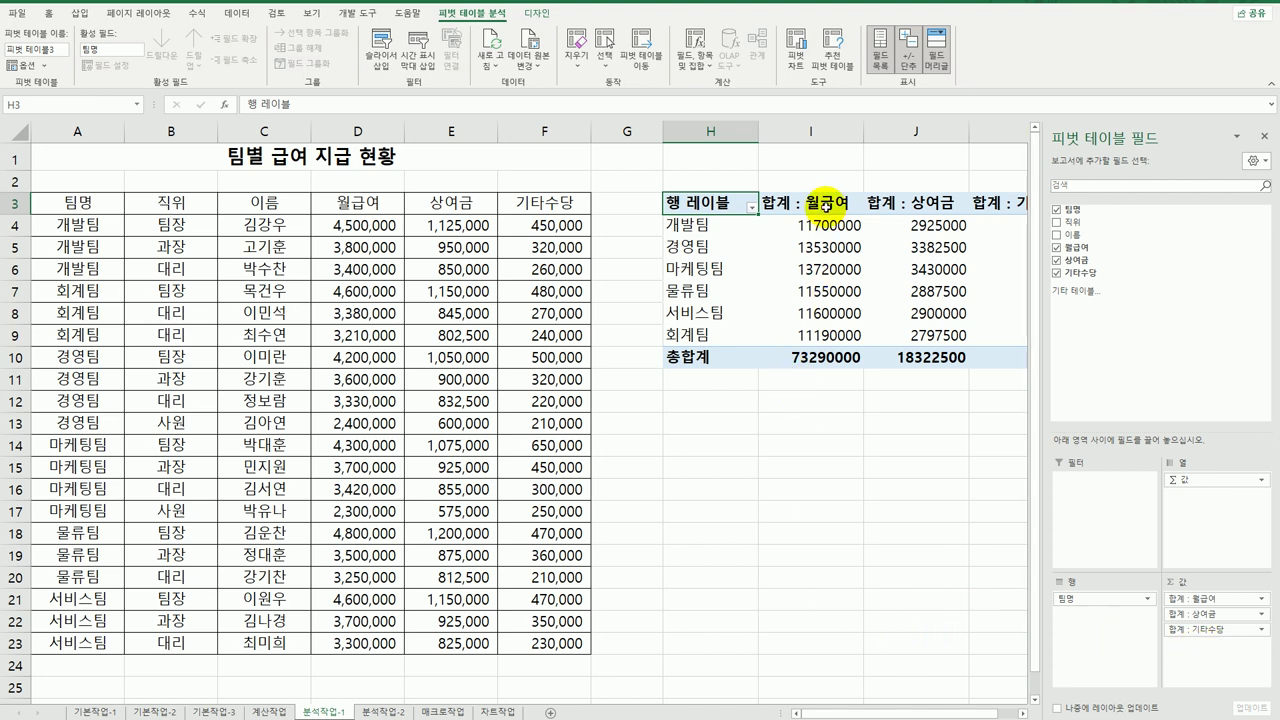
# Step: Summarize the pivot table's 월급여 field by 평균 and format it as 숫자 with 0 decimals and the 1000 단위 구분 기호
pyautogui.rightClick(828, 205)
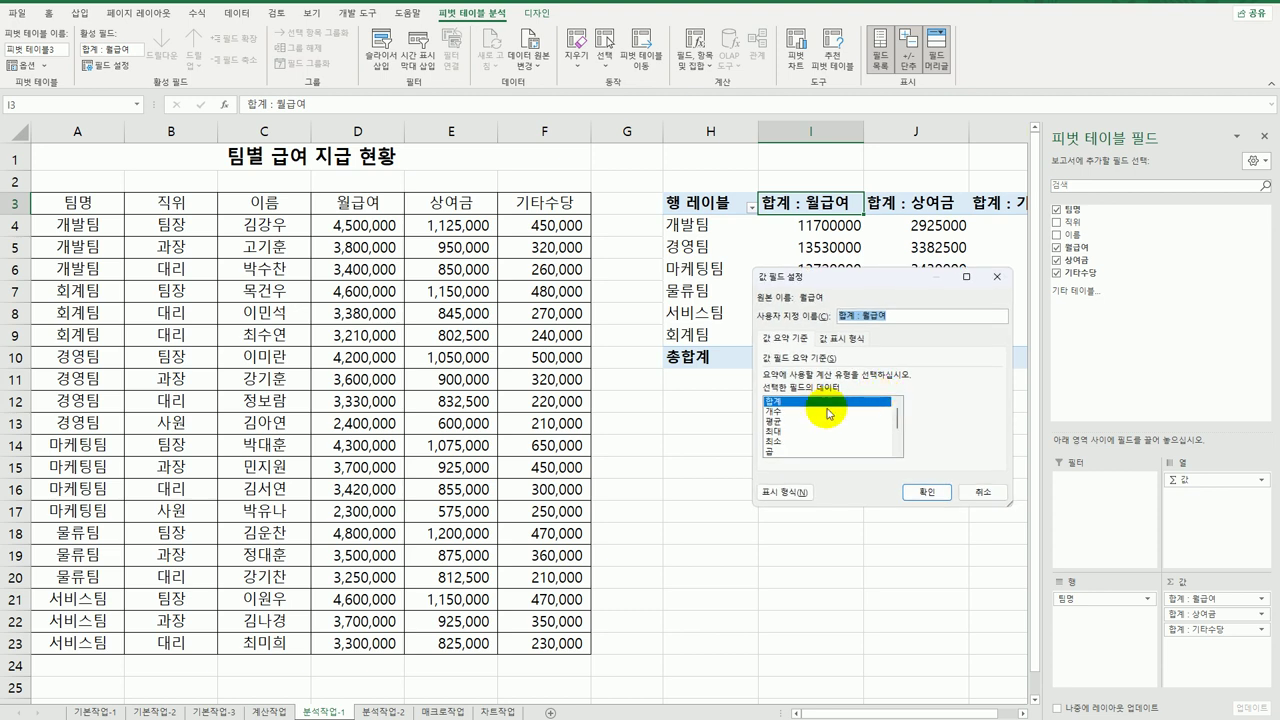
pyautogui.click(794, 423)
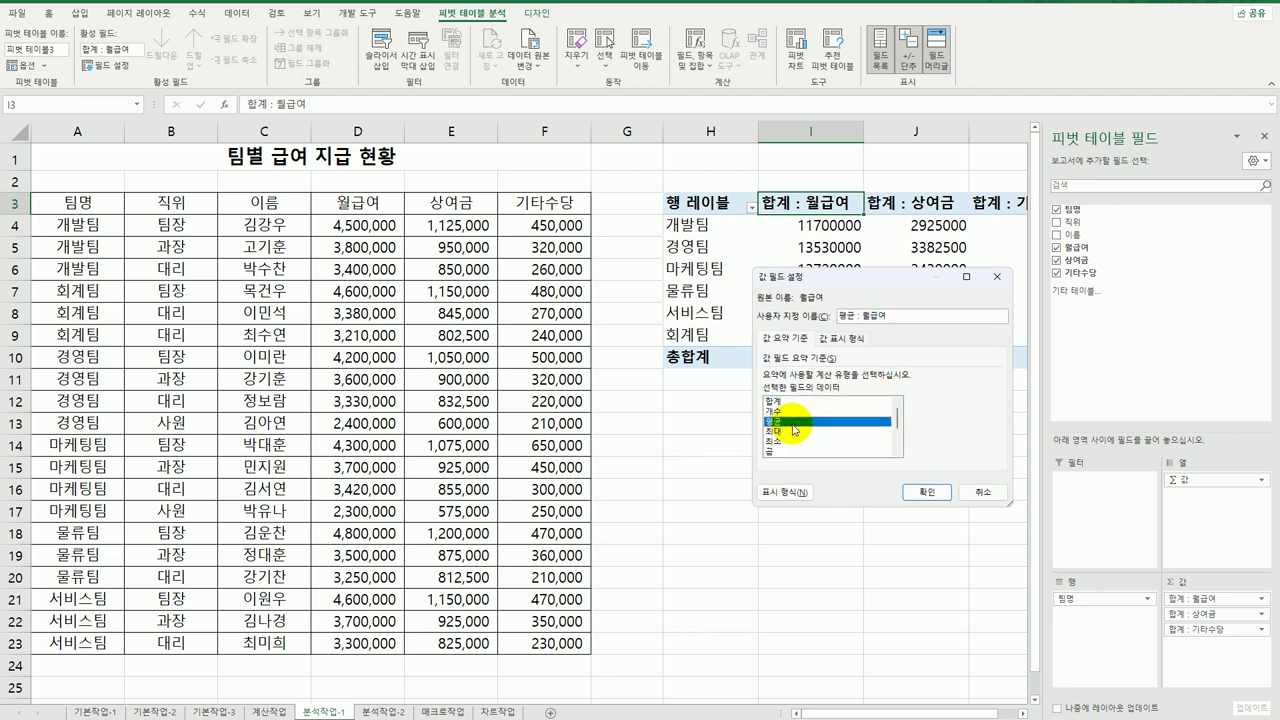
pyautogui.click(780, 492)
pyautogui.click(730, 280)
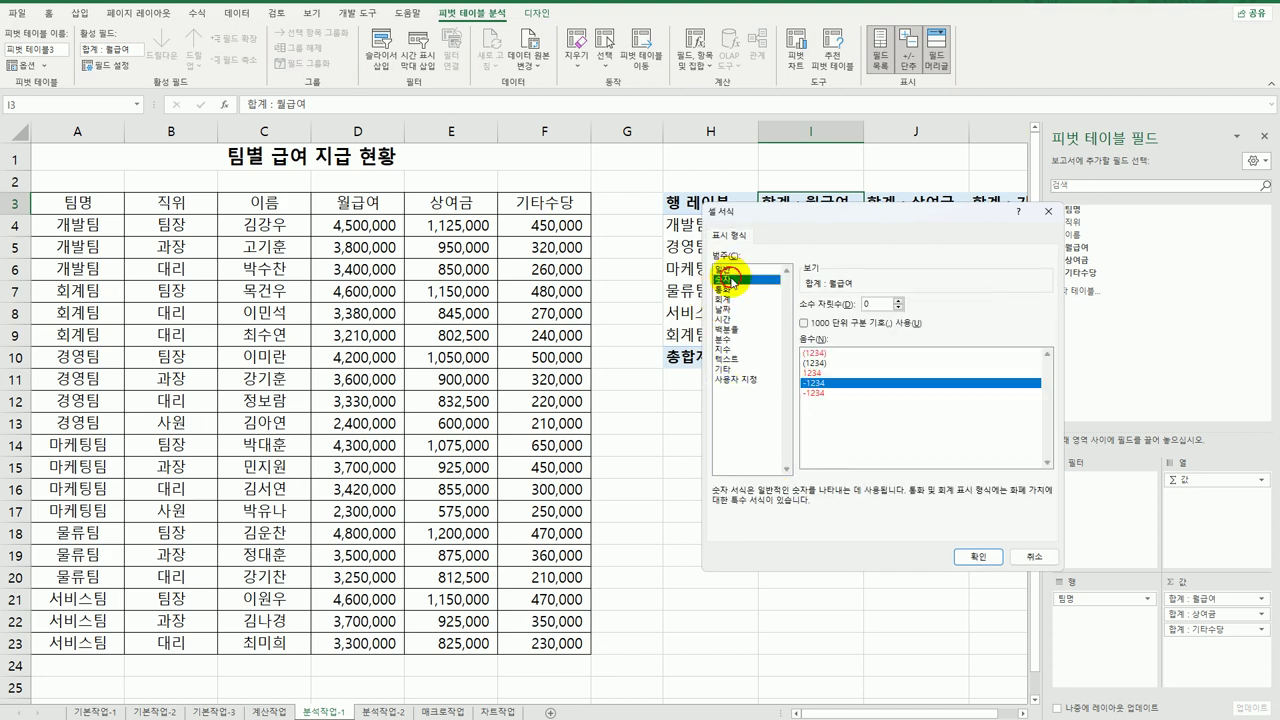
pyautogui.click(805, 323)
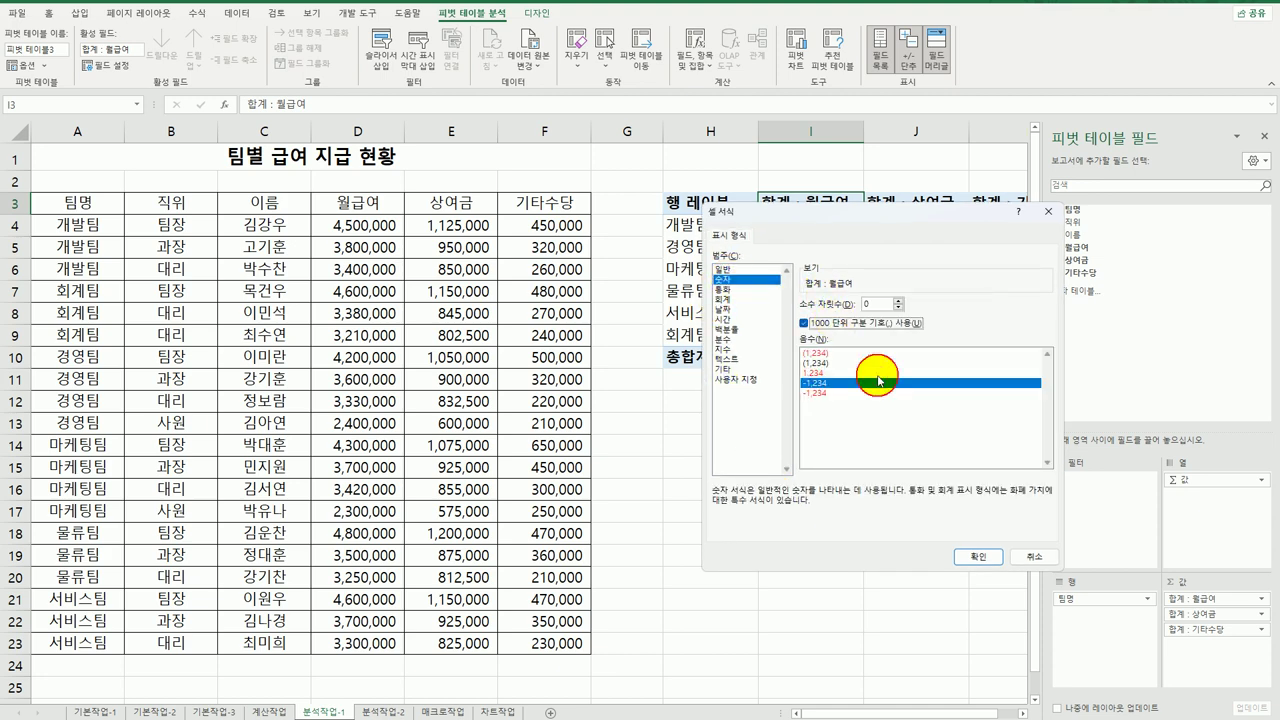
pyautogui.click(977, 556)
pyautogui.click(938, 494)
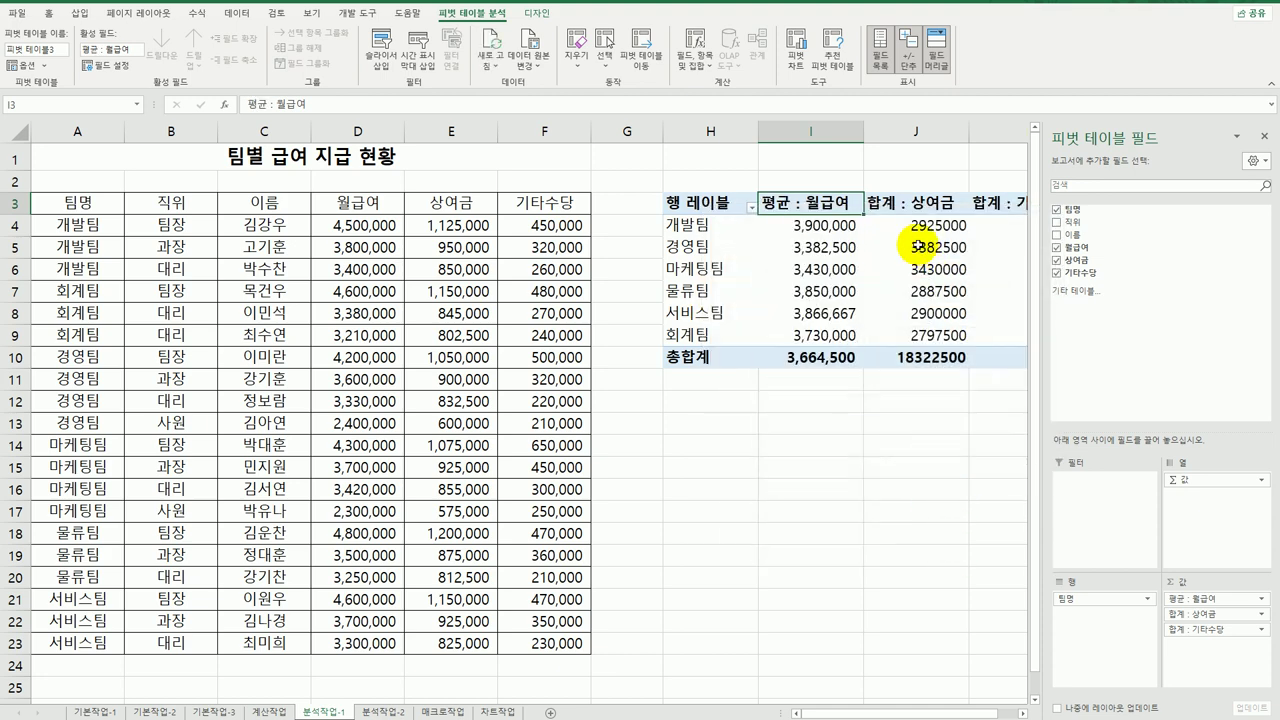
# Step: Summarize the pivot table's 상여금 field by 평균 and format it as 숫자 with 0 decimals and the 1000 단위 구분 기호
pyautogui.click(900, 204)
pyautogui.rightClick(903, 204)
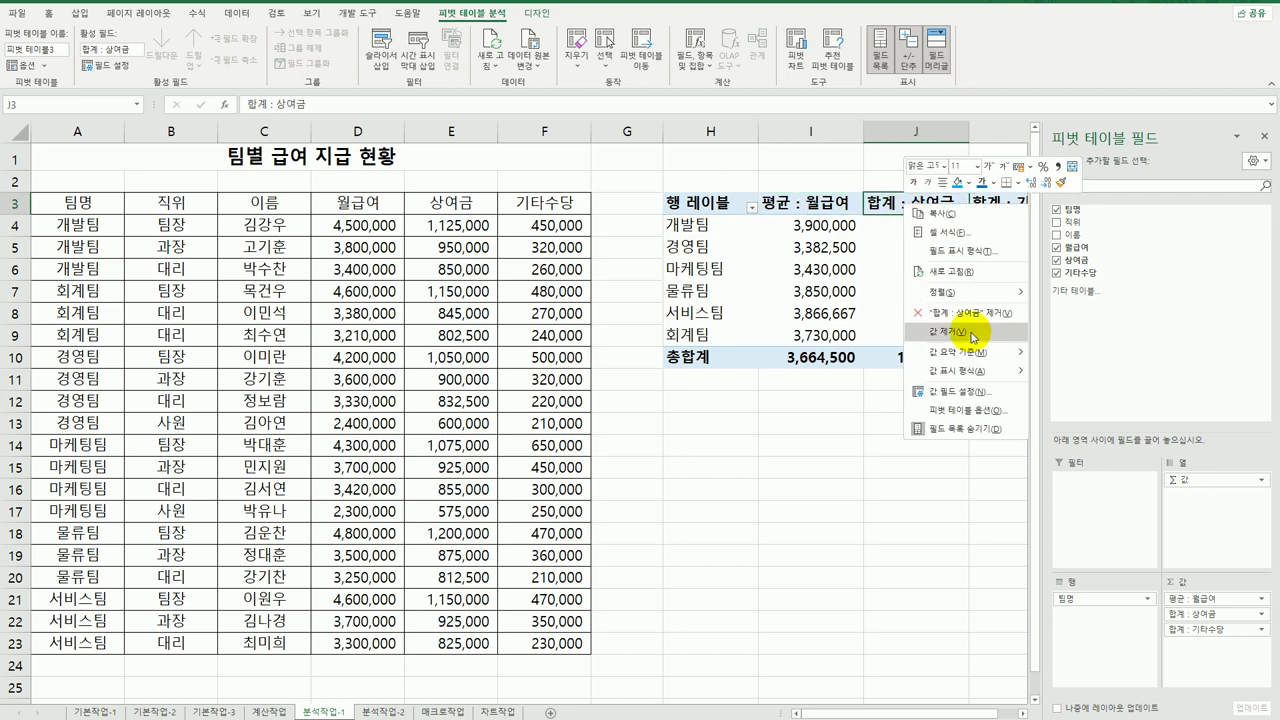
pyautogui.click(972, 402)
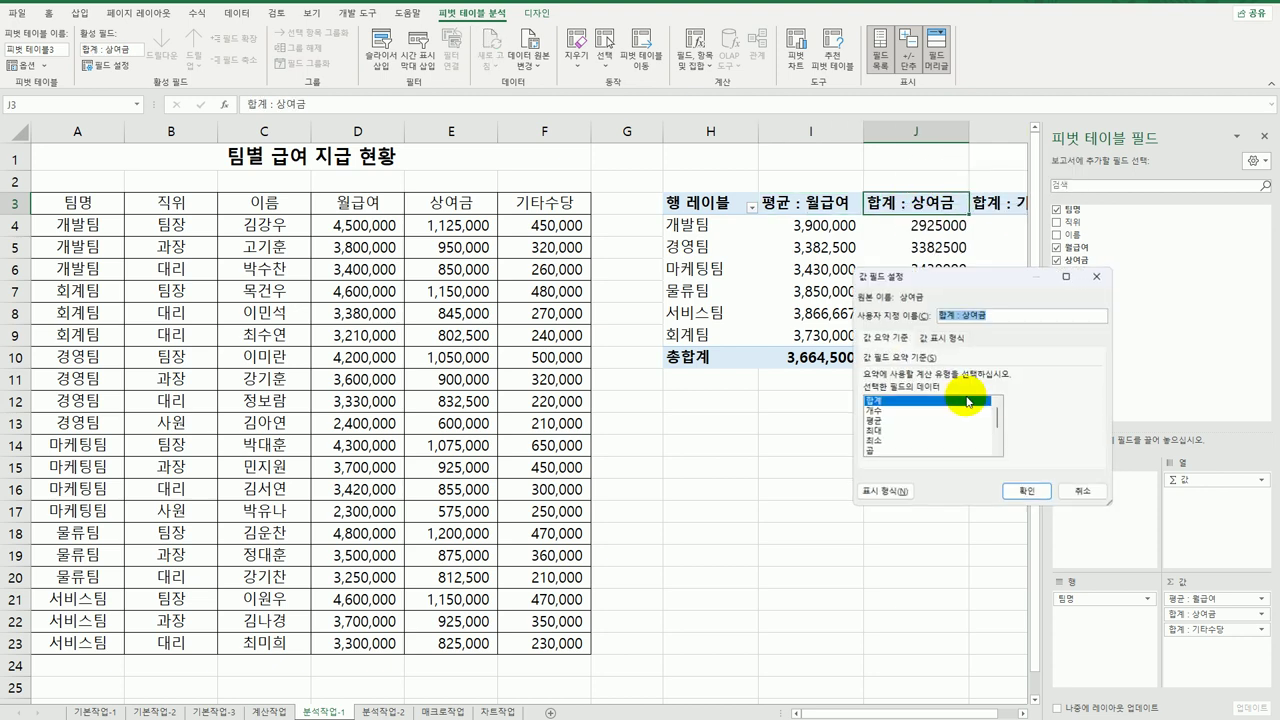
pyautogui.click(882, 413)
pyautogui.click(883, 491)
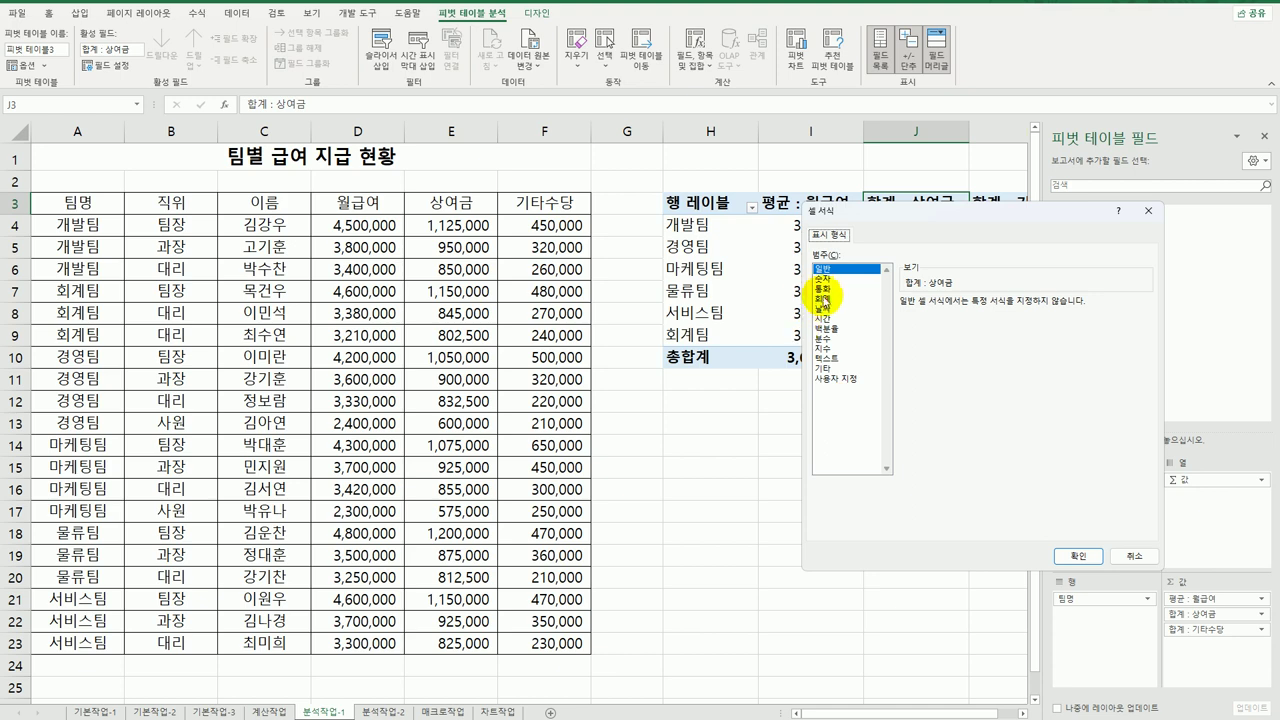
pyautogui.click(822, 278)
pyautogui.click(920, 322)
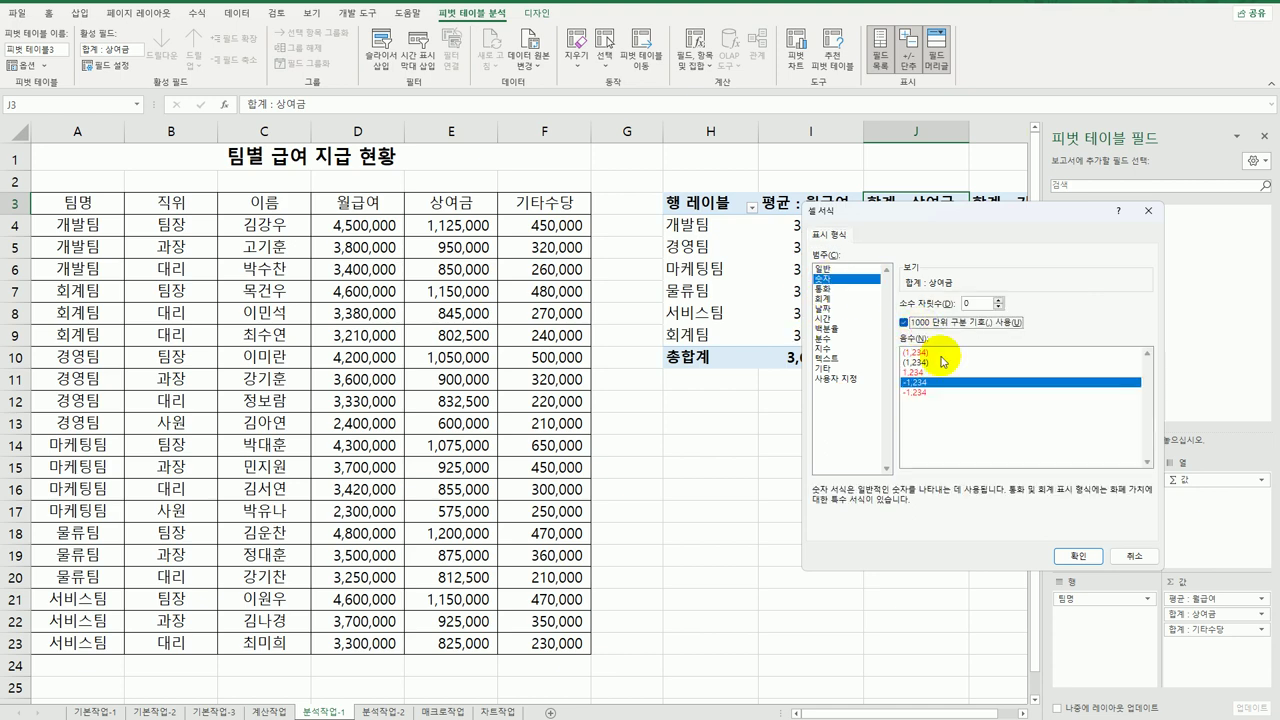
pyautogui.click(1077, 555)
pyautogui.click(1028, 497)
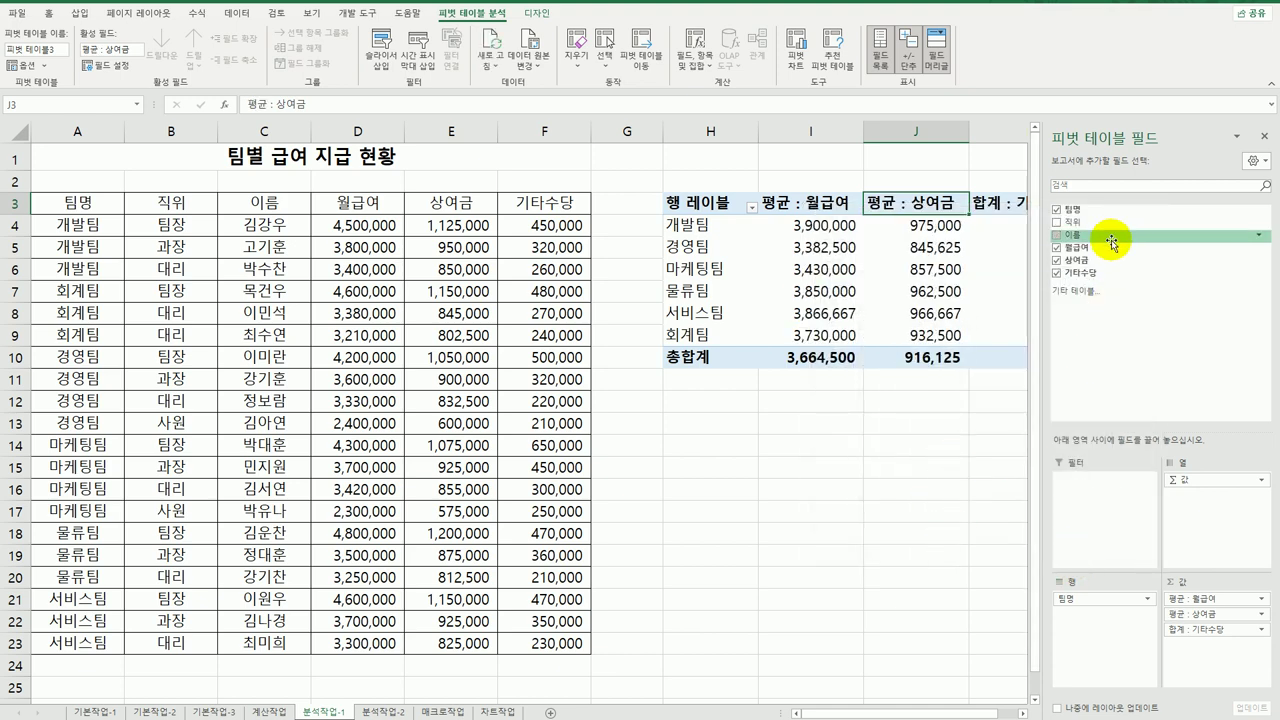
# Step: Summarize the pivot table's 기타수당 field by 평균 and format it as 숫자 with 0 decimals and the 1000 단위 구분 기호
pyautogui.click(1021, 713)
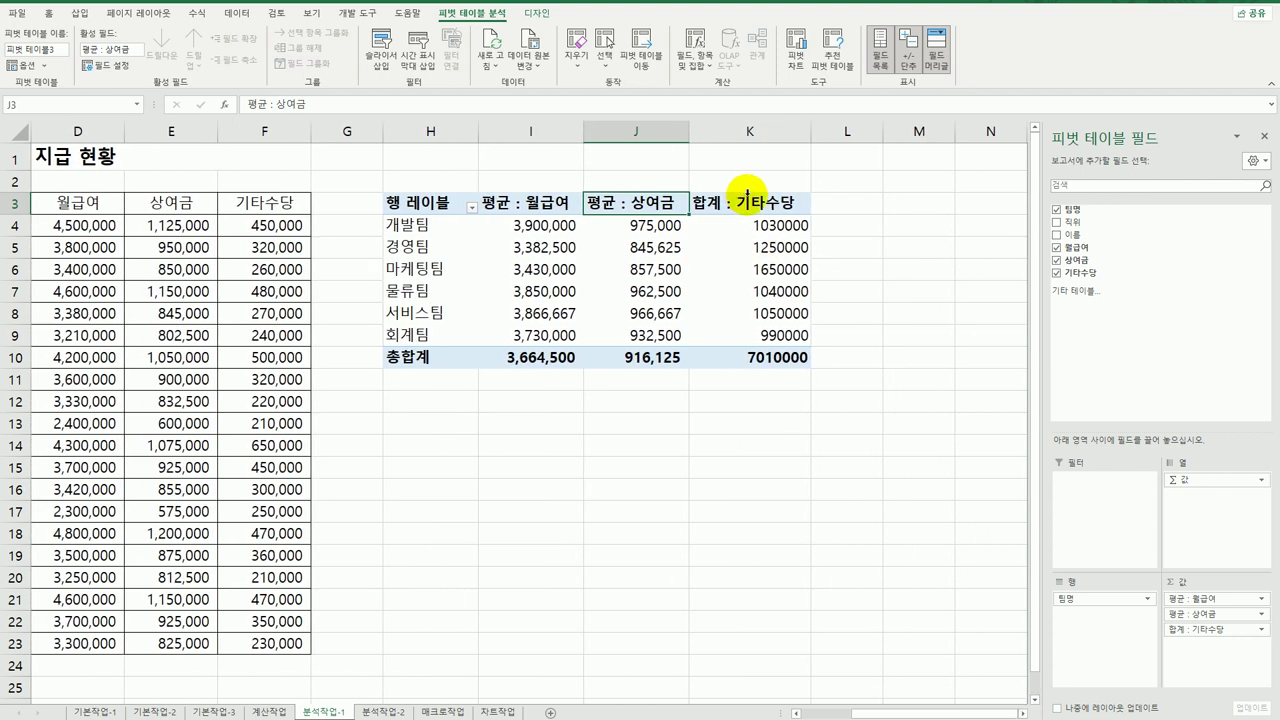
pyautogui.click(747, 193)
pyautogui.click(742, 202)
pyautogui.rightClick(742, 202)
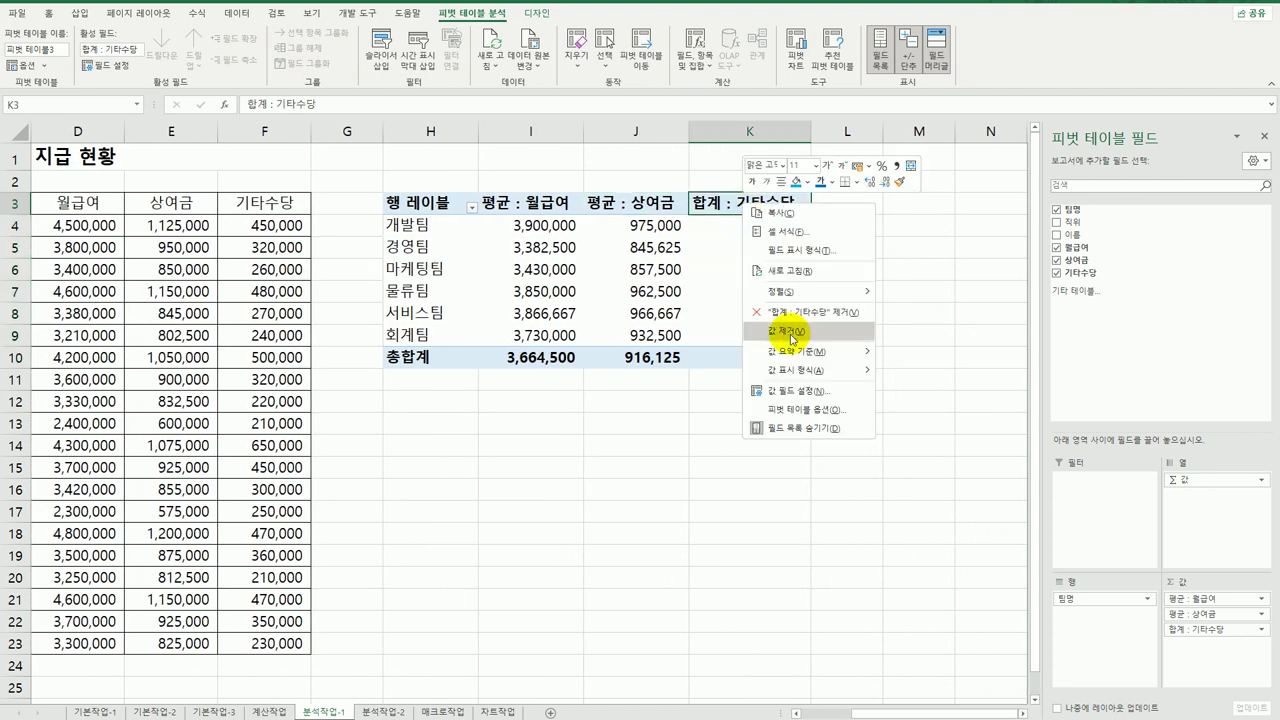
pyautogui.click(800, 390)
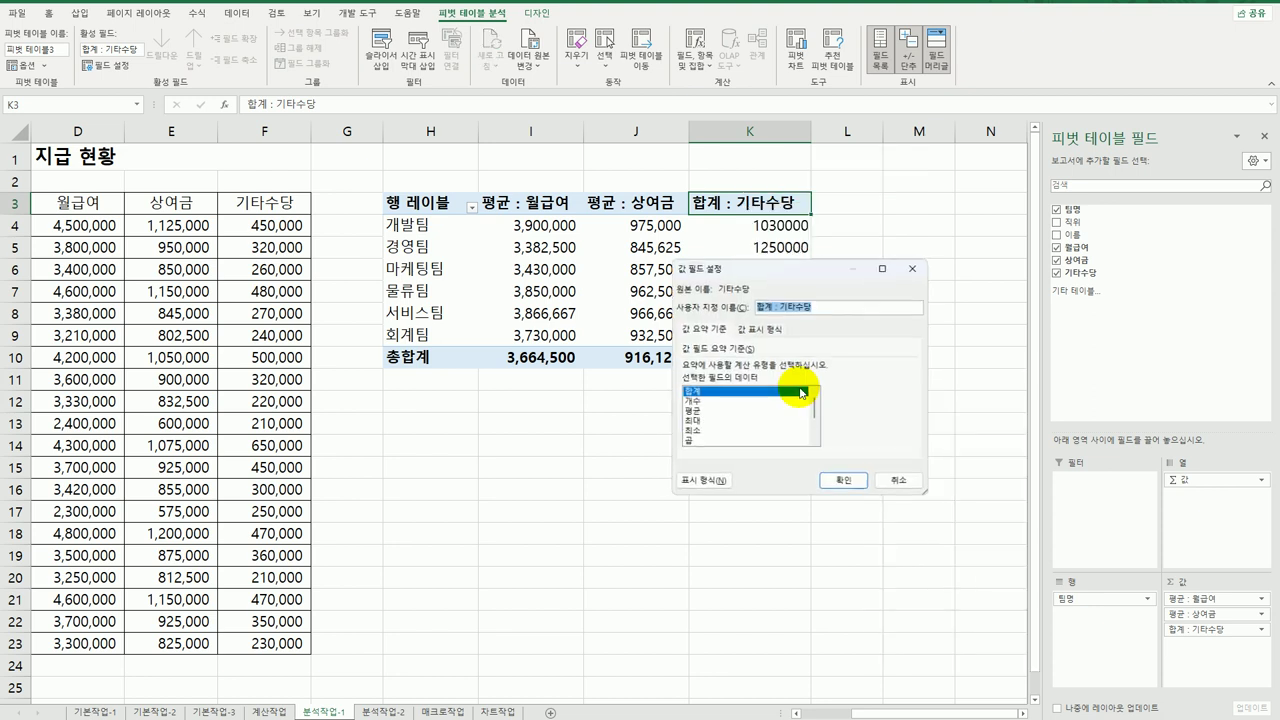
pyautogui.click(692, 410)
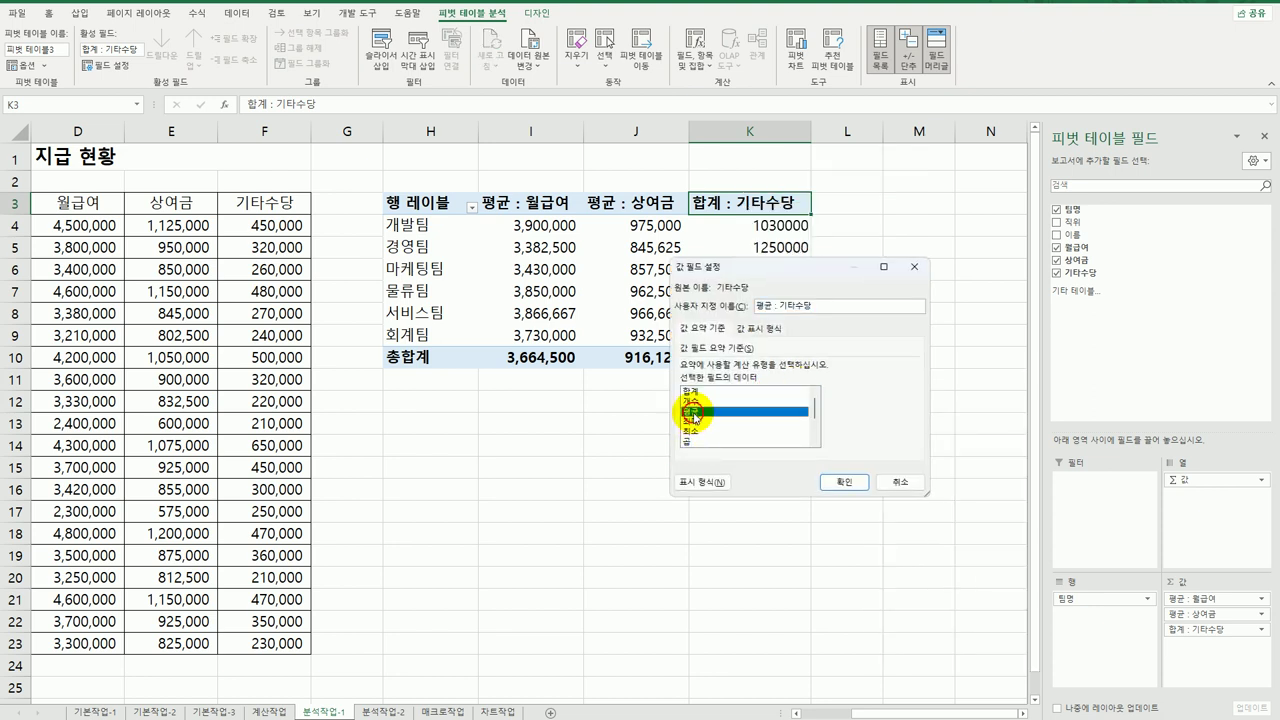
pyautogui.click(711, 482)
pyautogui.click(646, 270)
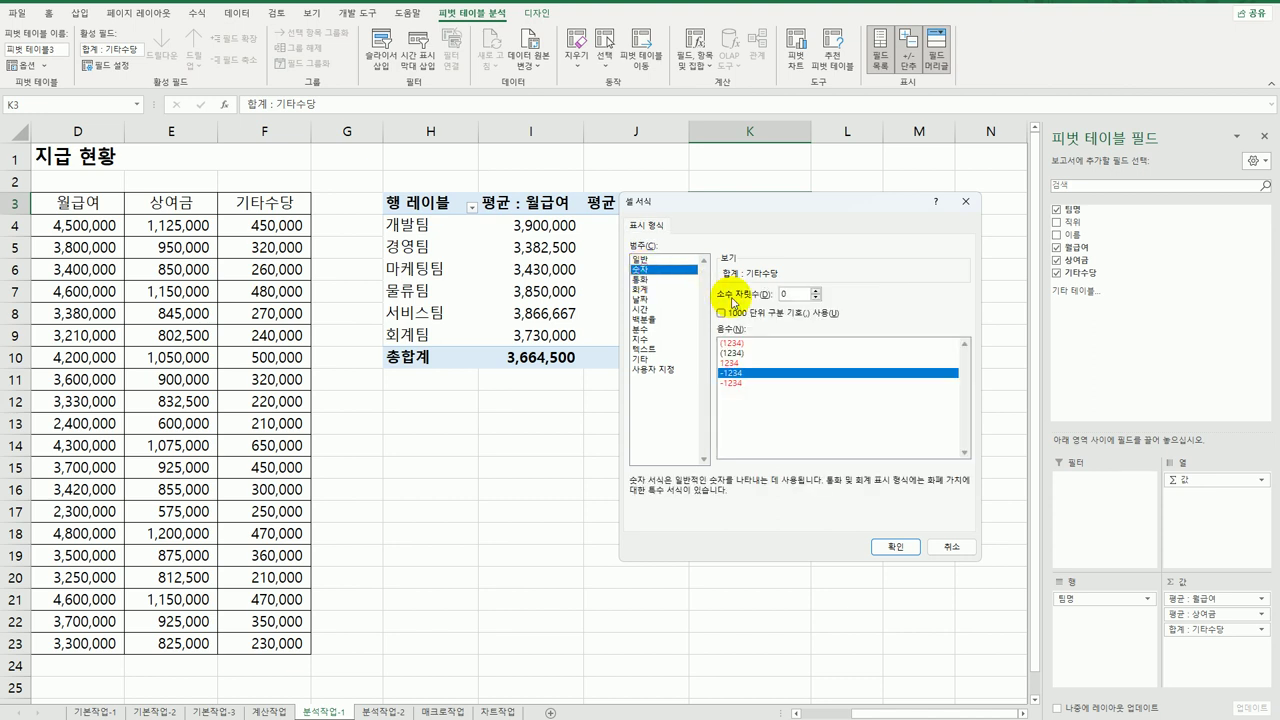
pyautogui.click(737, 314)
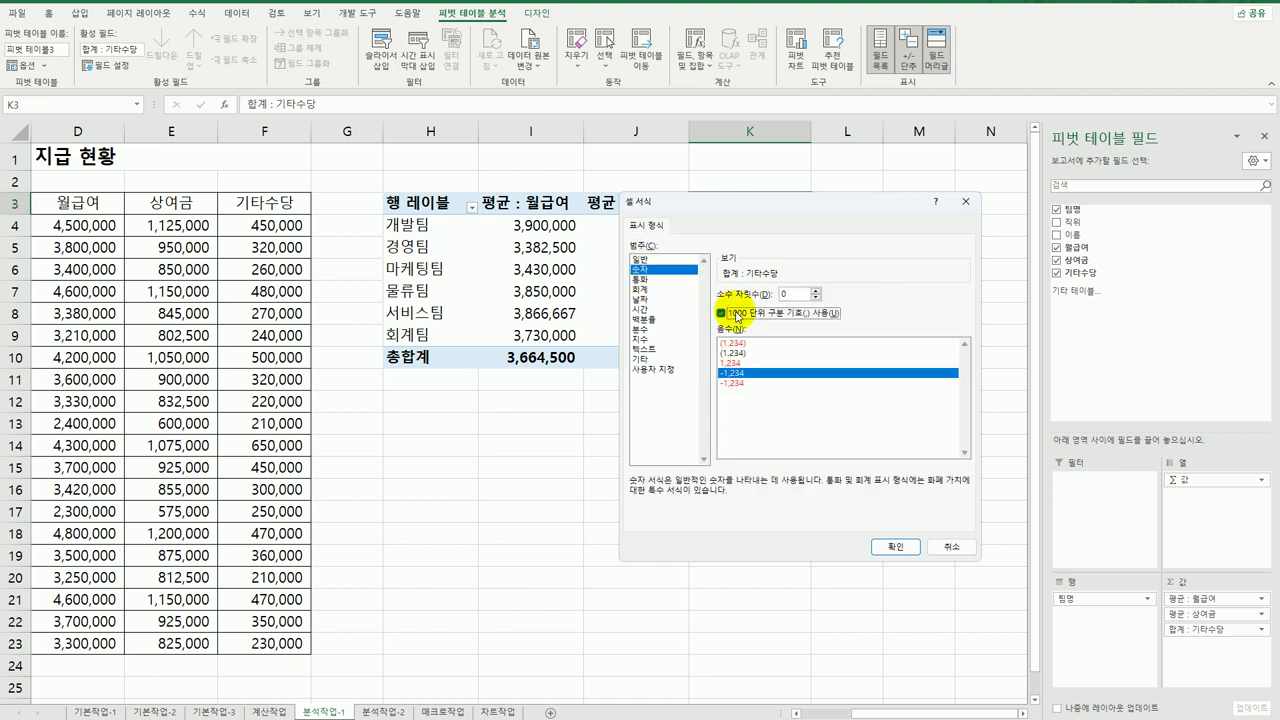
pyautogui.click(895, 547)
pyautogui.click(844, 482)
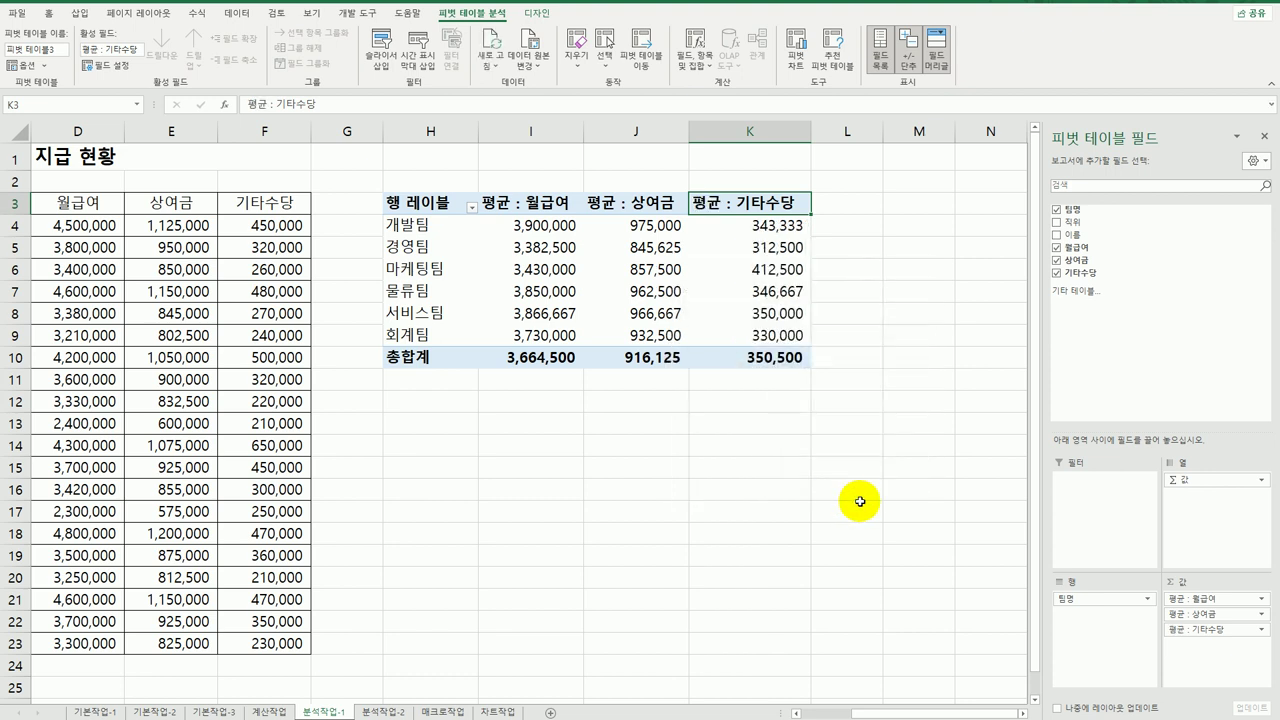
# Step: Apply the gold pivot table style from the second row of the 중간 group to the team pay pivot table
pyautogui.click(533, 14)
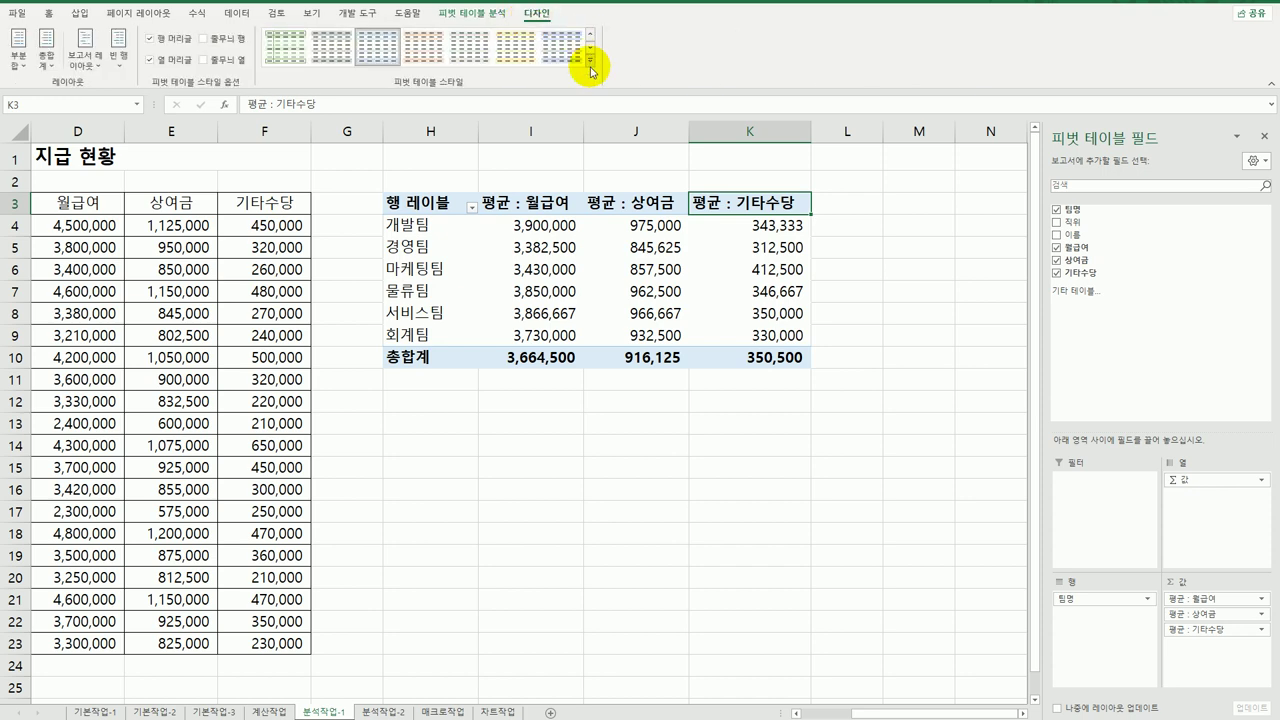
pyautogui.click(590, 66)
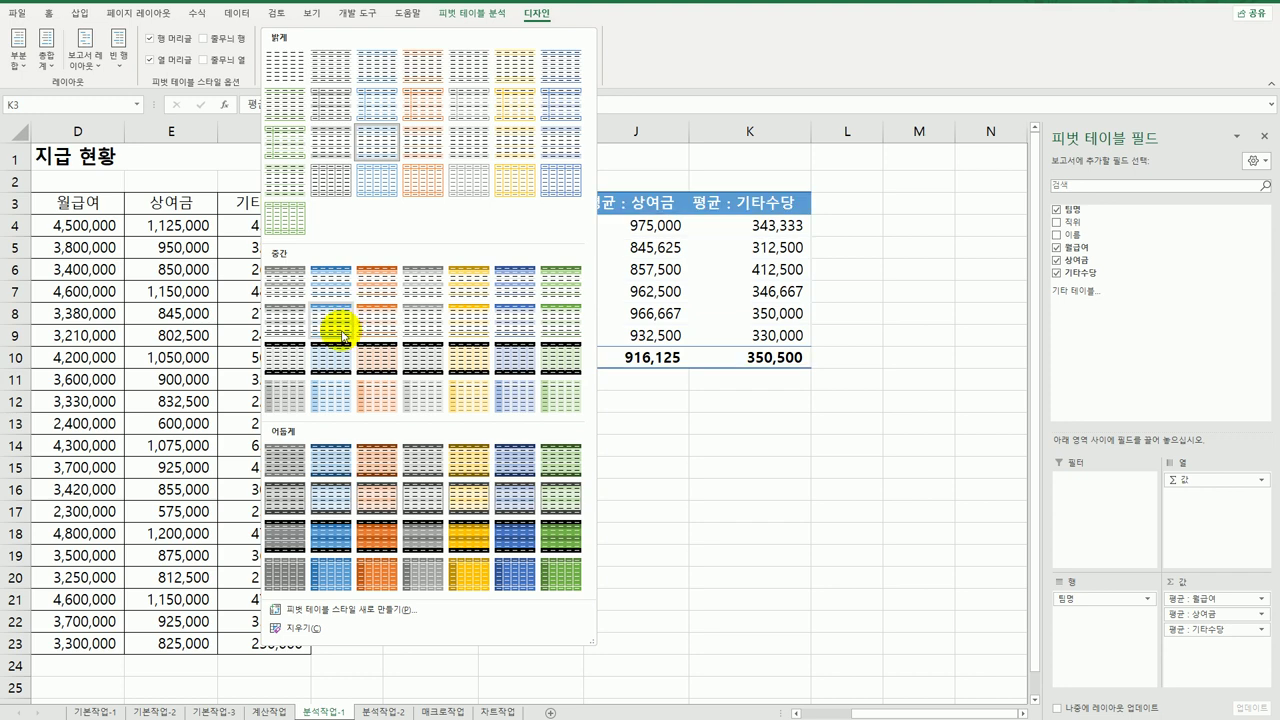
pyautogui.click(460, 330)
pyautogui.click(876, 437)
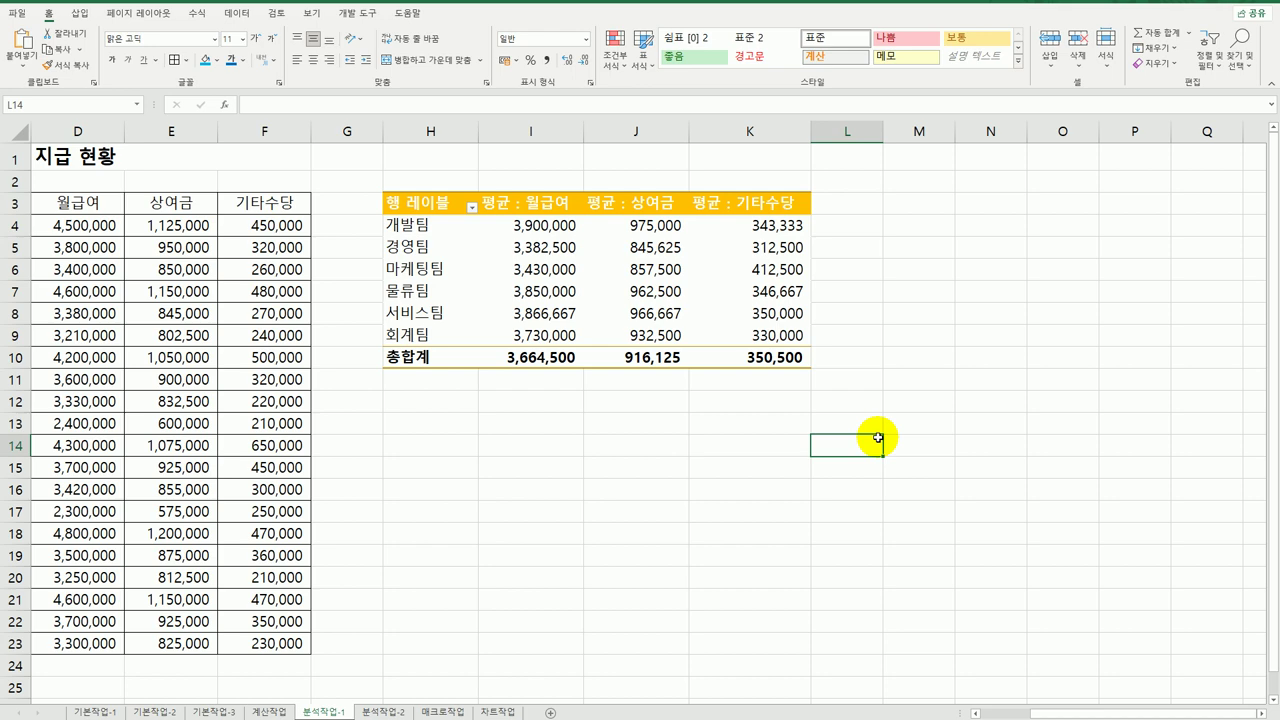
# Step: On the 분석작업-2 sheet, start a data consolidation (통합) for [표4] F13:I21 using the 평균 function
pyautogui.click(382, 711)
pyautogui.scroll(2, 702, 569)
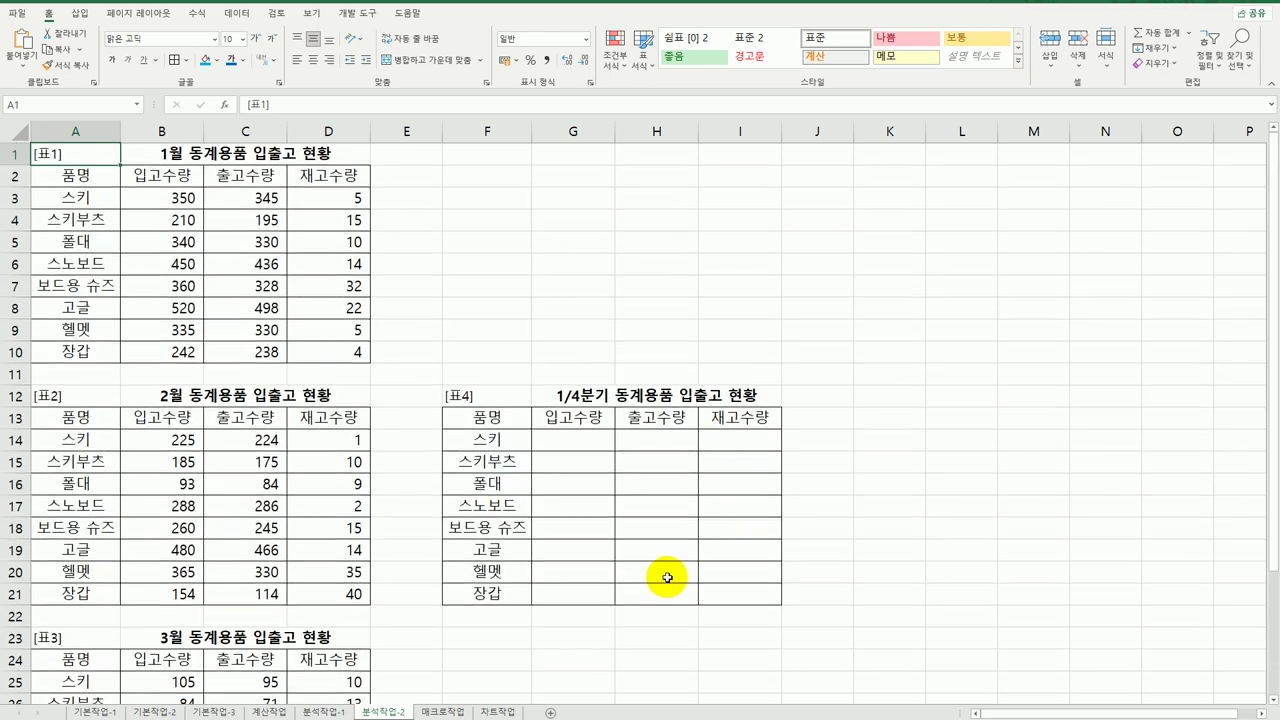
pyautogui.click(165, 270)
pyautogui.click(148, 440)
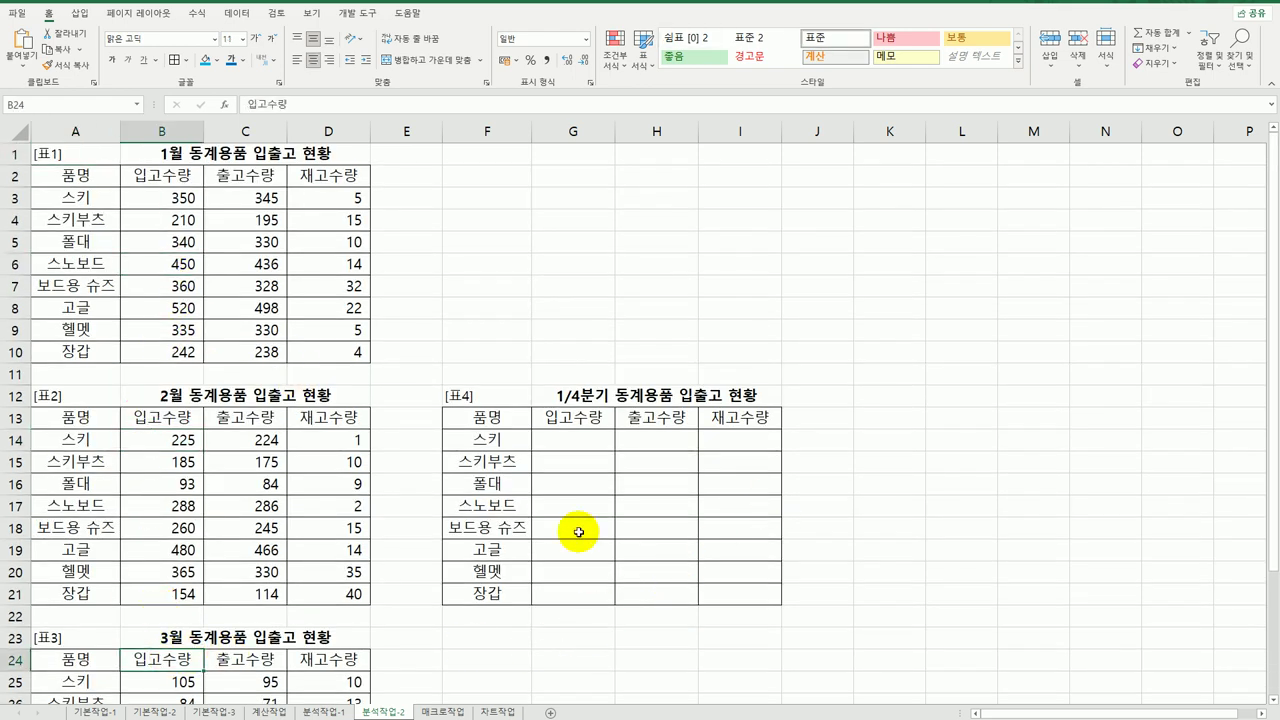
pyautogui.click(488, 417)
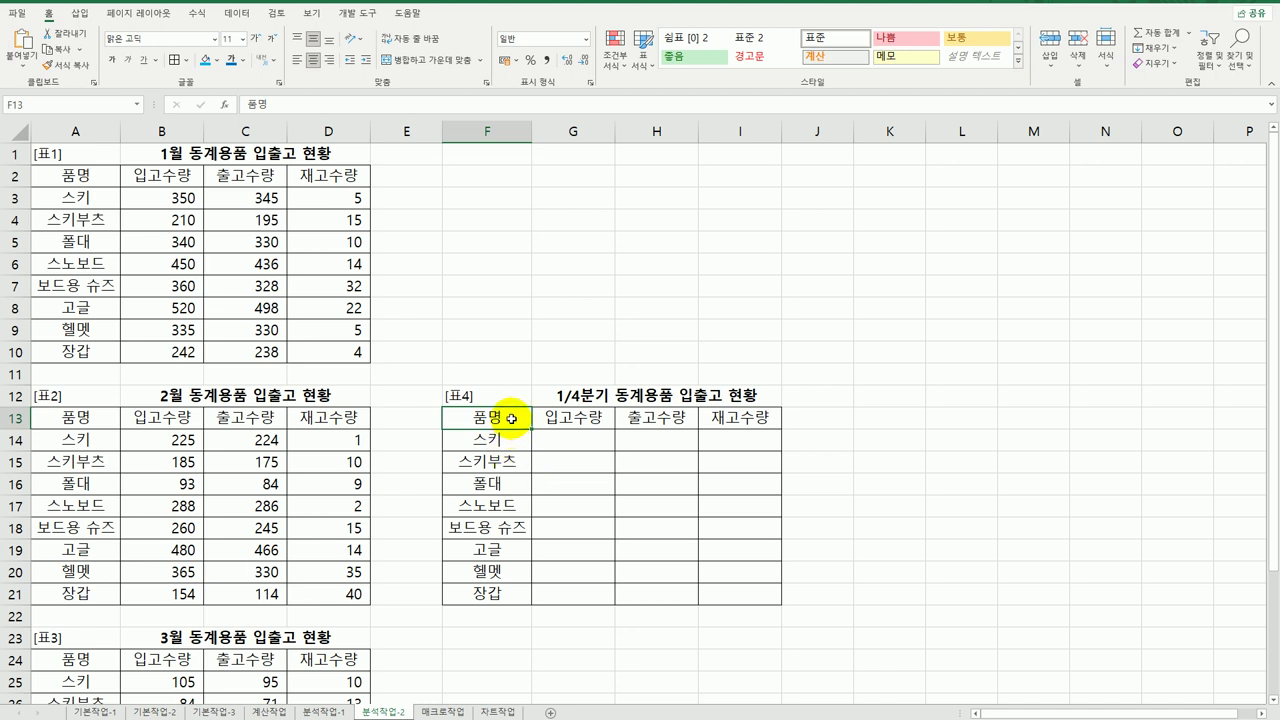
pyautogui.moveTo(511, 419); pyautogui.dragTo(755, 606)
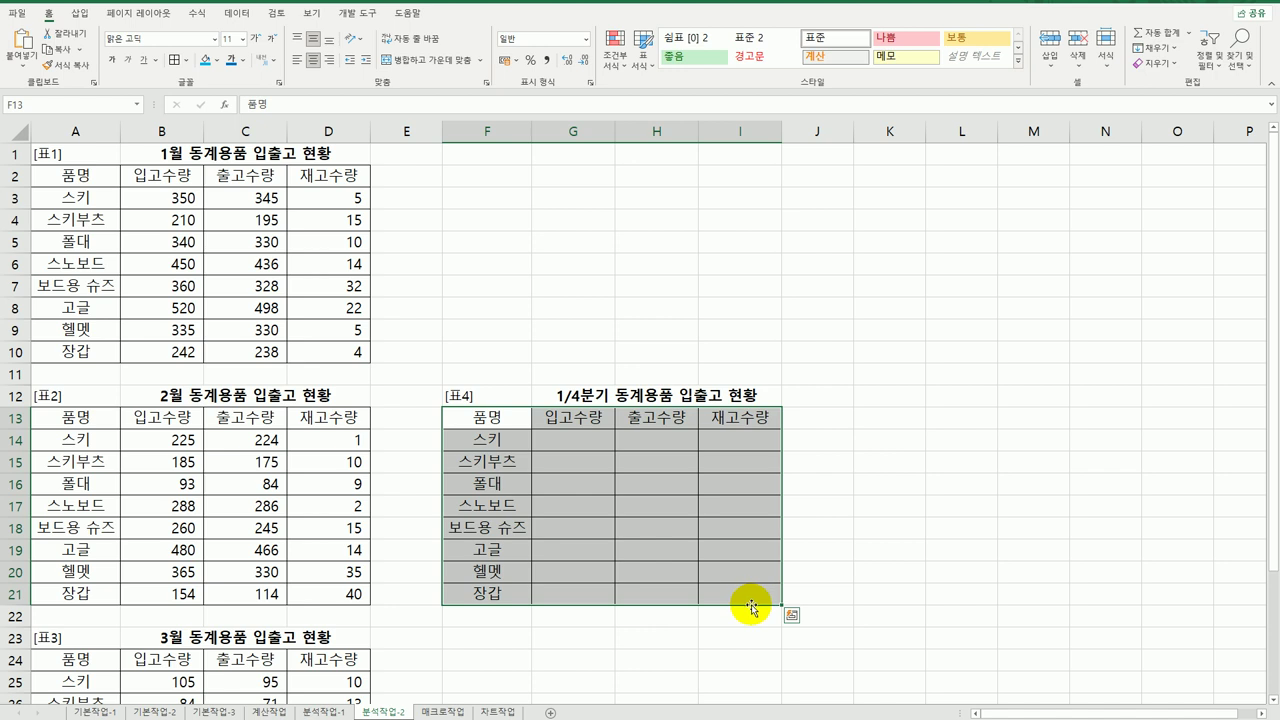
pyautogui.click(238, 16)
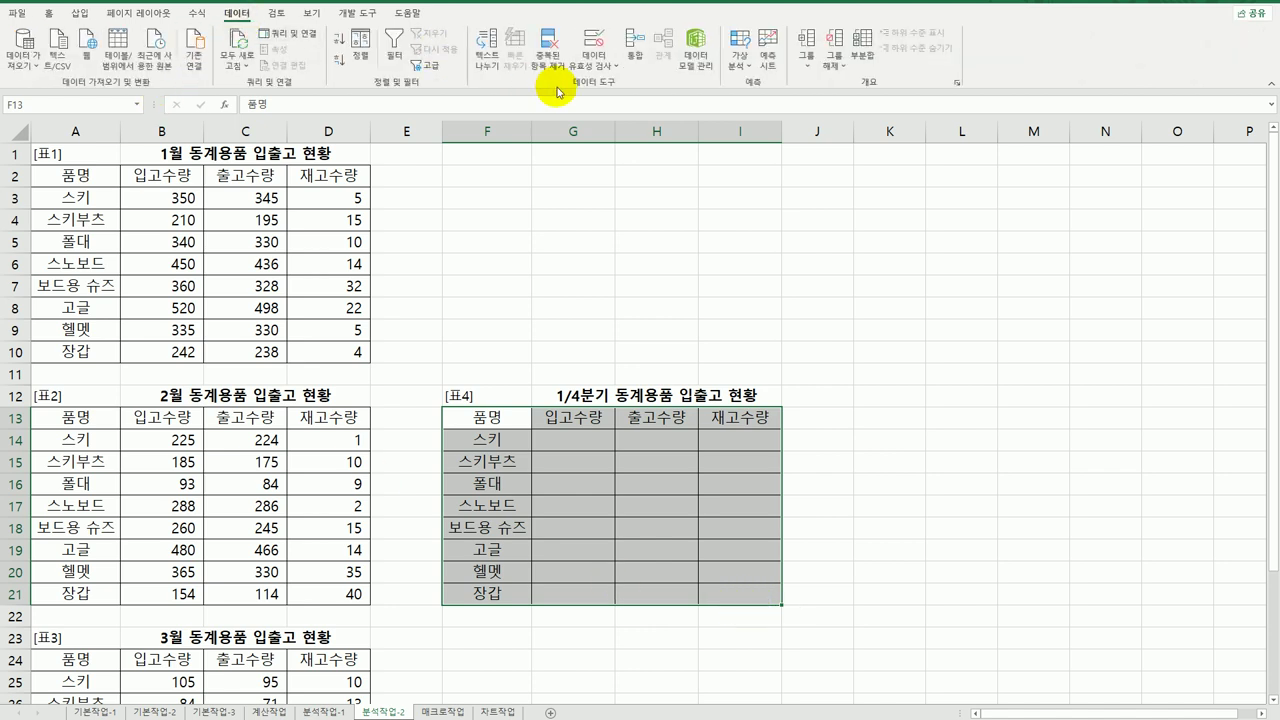
pyautogui.click(634, 48)
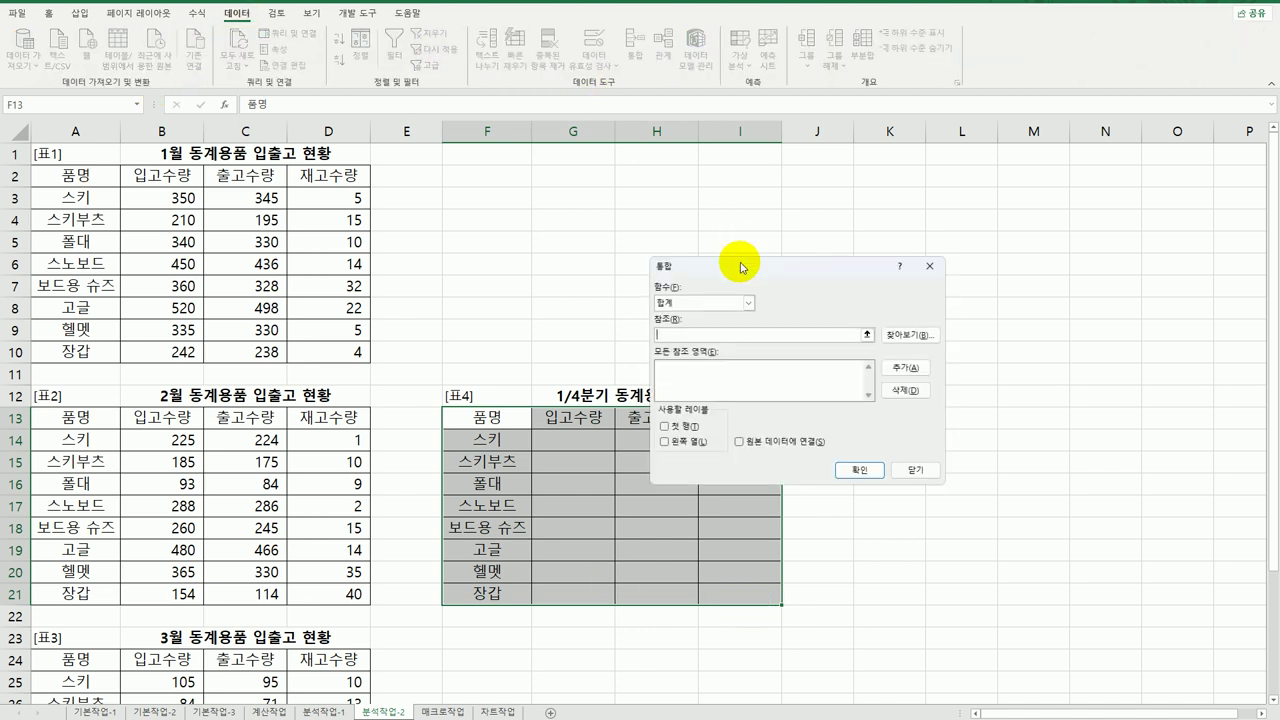
pyautogui.moveTo(741, 267); pyautogui.dragTo(914, 194)
pyautogui.click(898, 227)
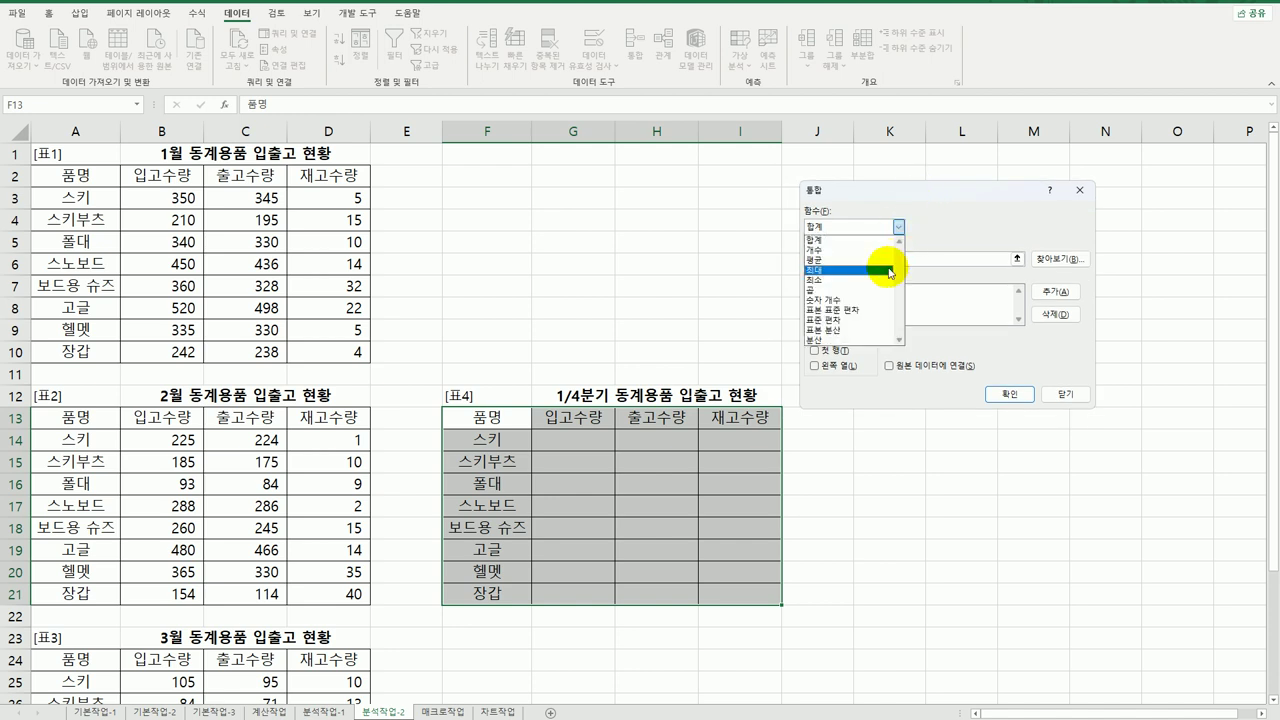
pyautogui.click(878, 259)
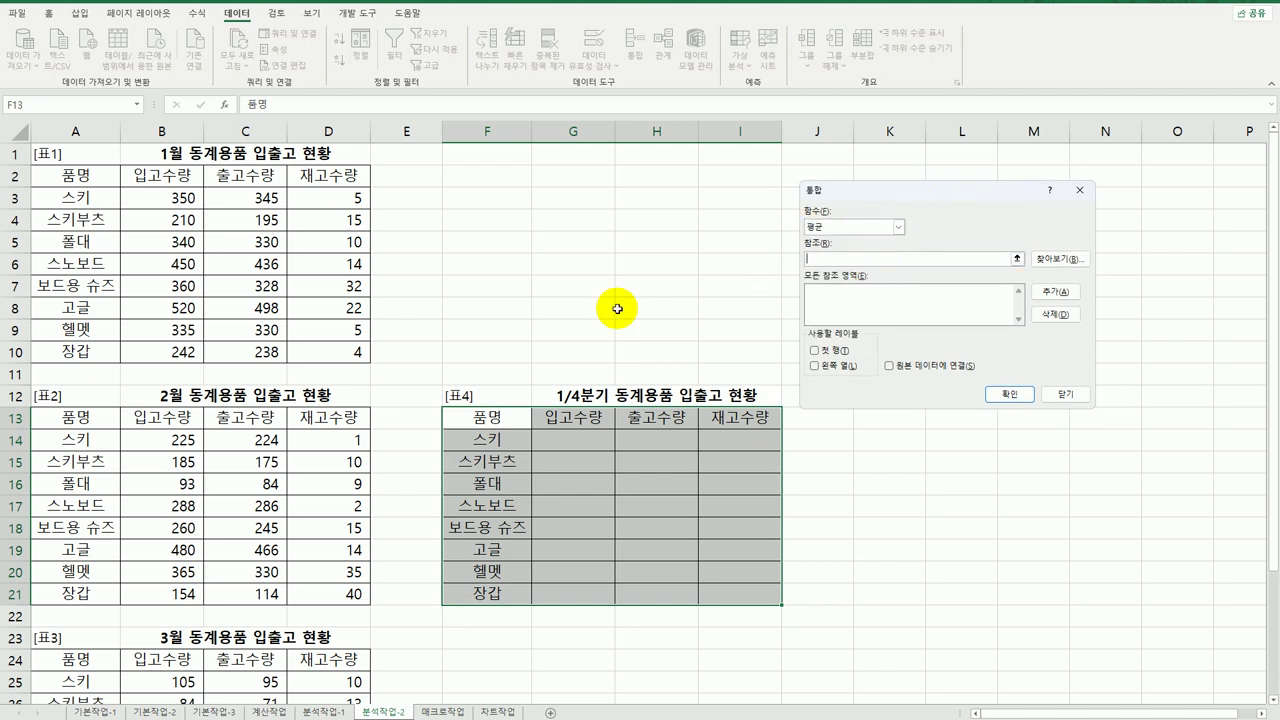
# Step: Add $A$2:$D$10, $A$13:$D$21 and $A$24:$D$32 as consolidation references and enable the 첫 행 and 왼쪽 열 labels
pyautogui.moveTo(75, 175); pyautogui.dragTo(339, 353)
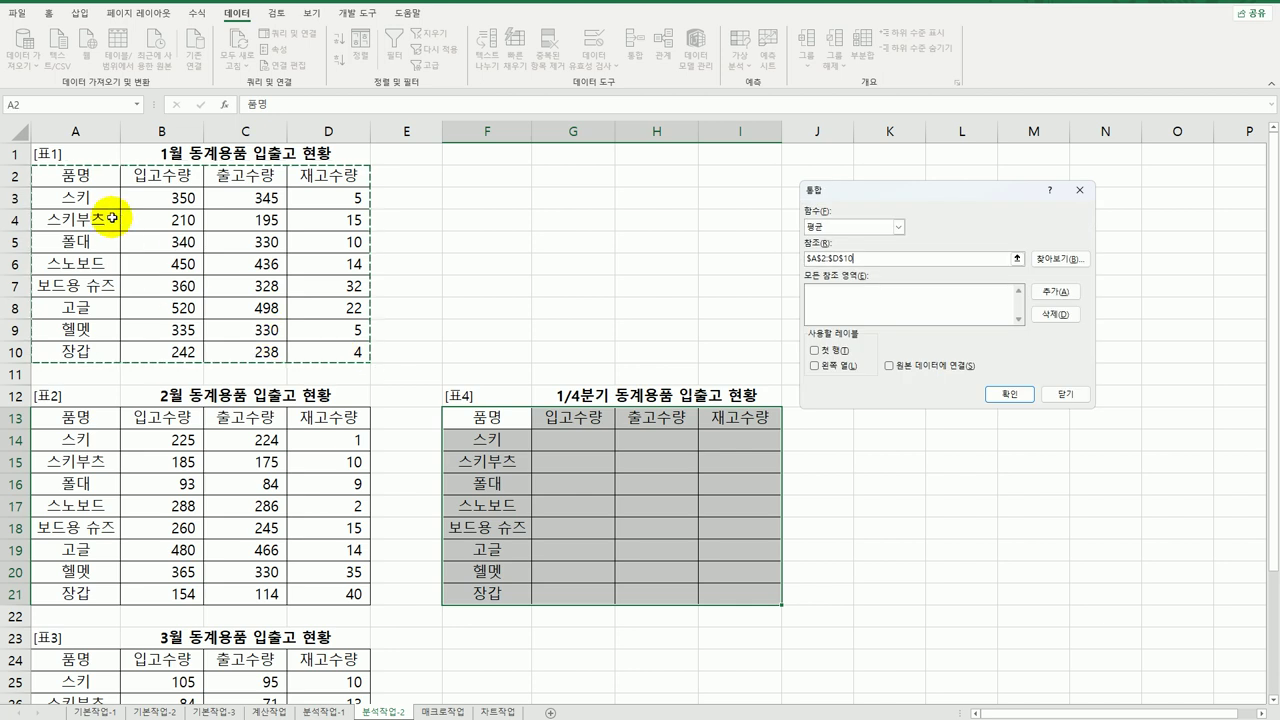
pyautogui.click(1053, 289)
pyautogui.moveTo(75, 418); pyautogui.dragTo(352, 594)
pyautogui.click(1060, 292)
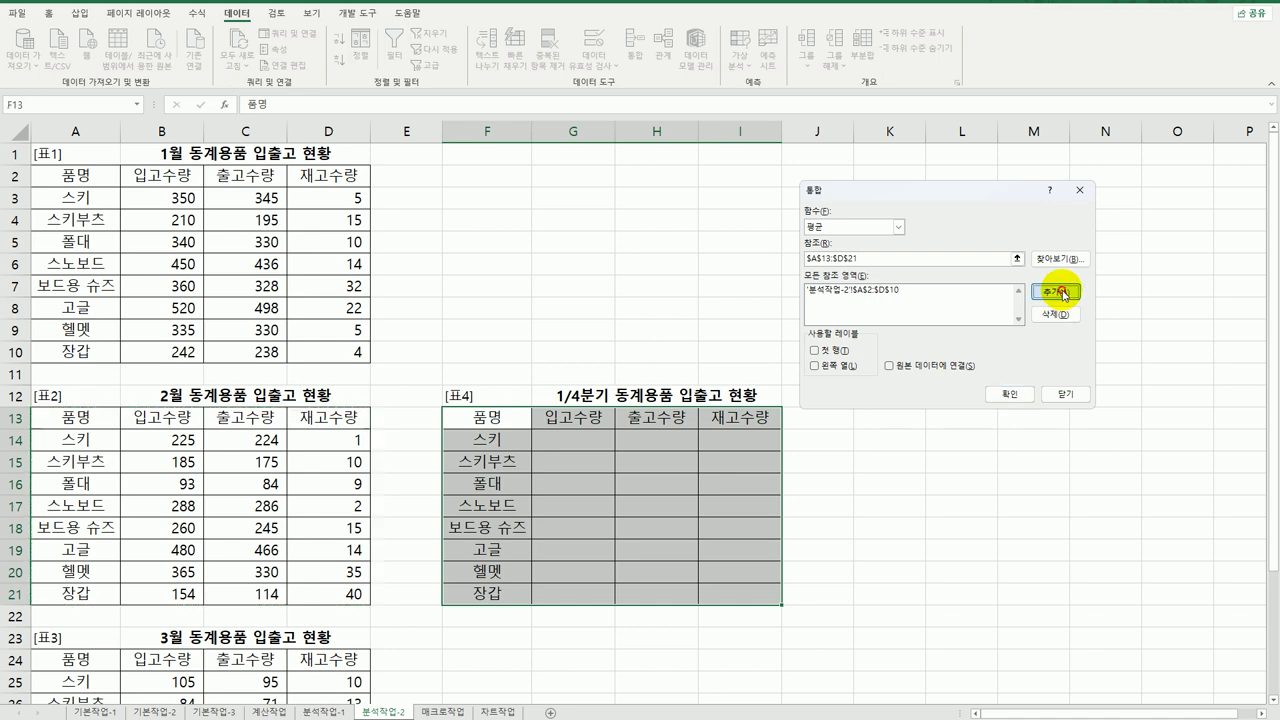
pyautogui.scroll(-3, 166, 486)
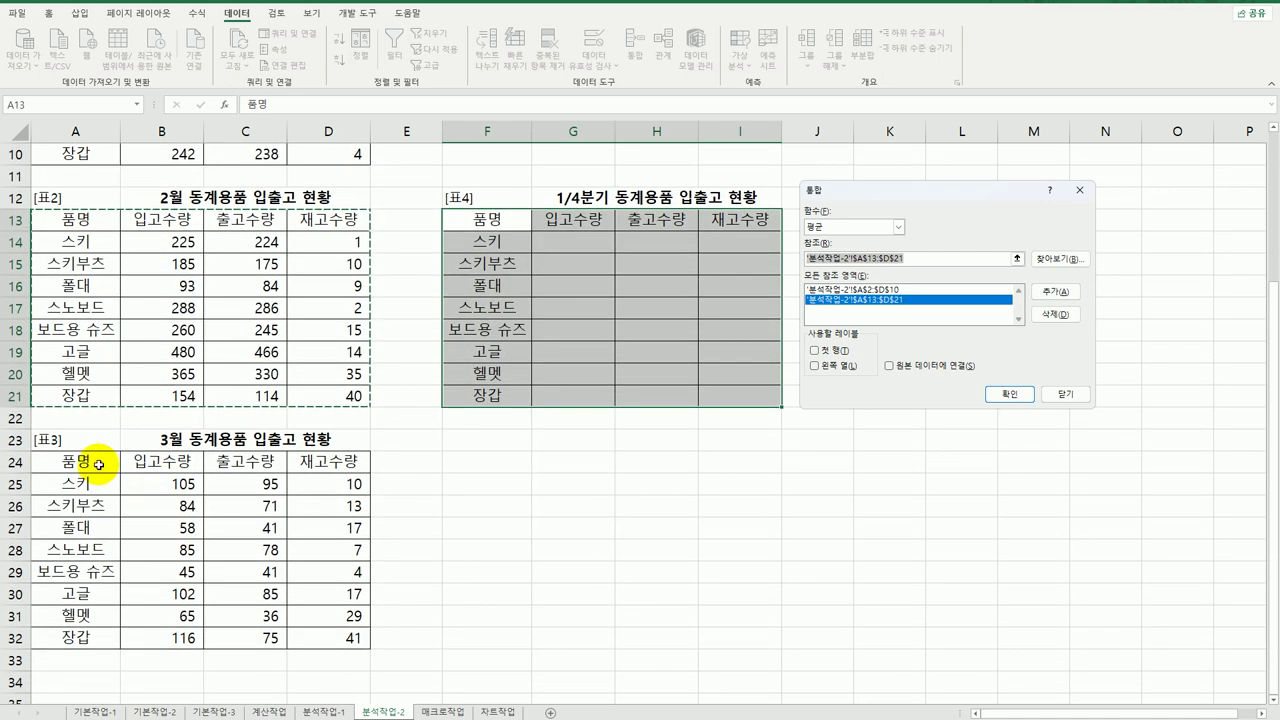
pyautogui.moveTo(99, 464); pyautogui.dragTo(352, 638)
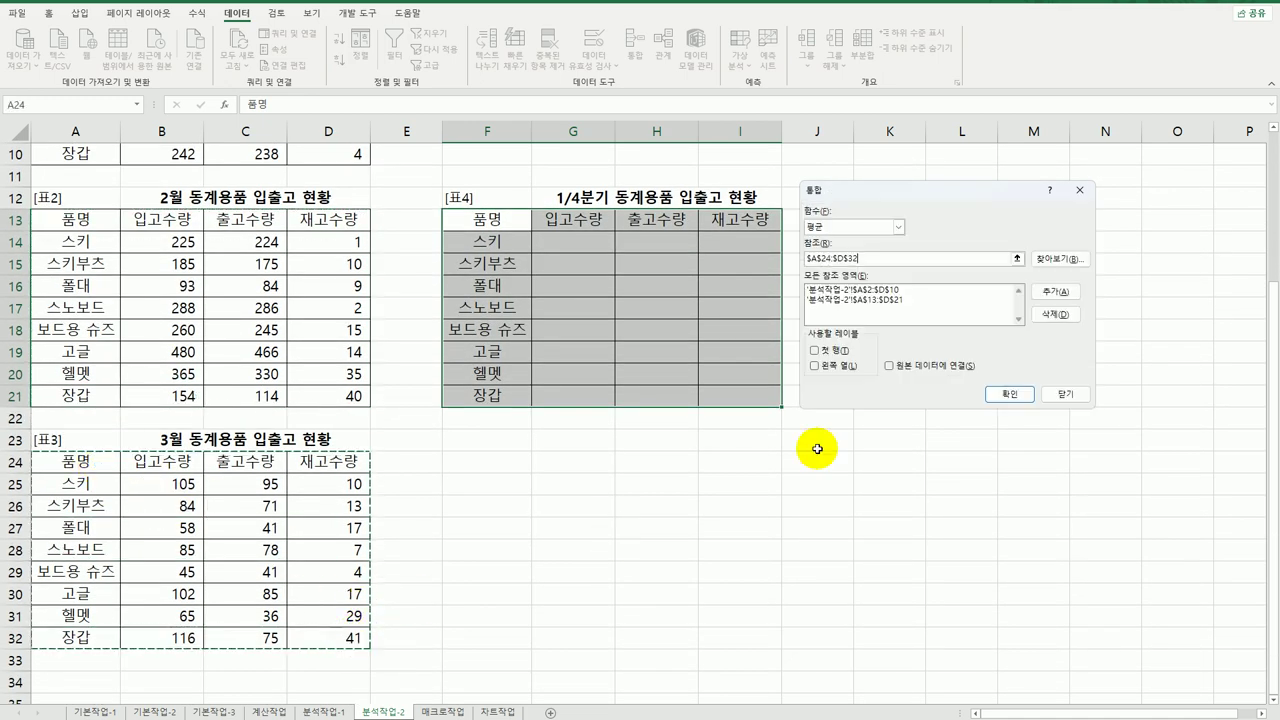
pyautogui.click(1040, 296)
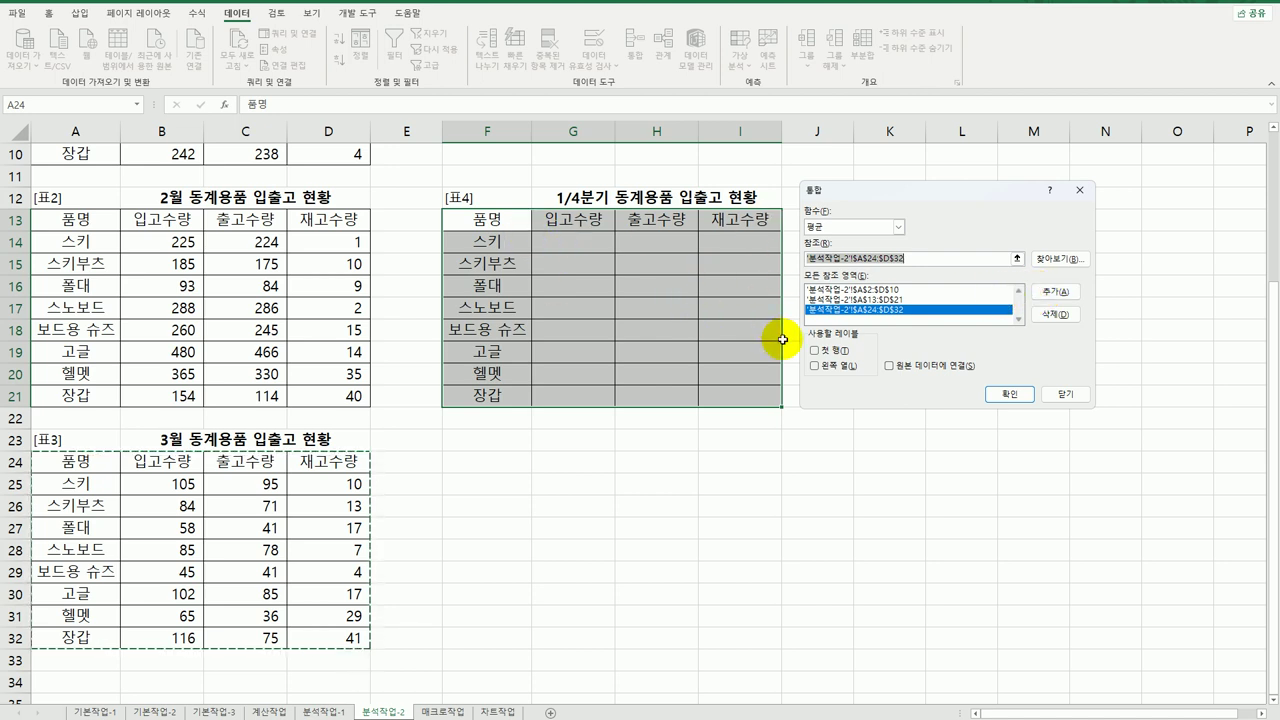
pyautogui.click(814, 351)
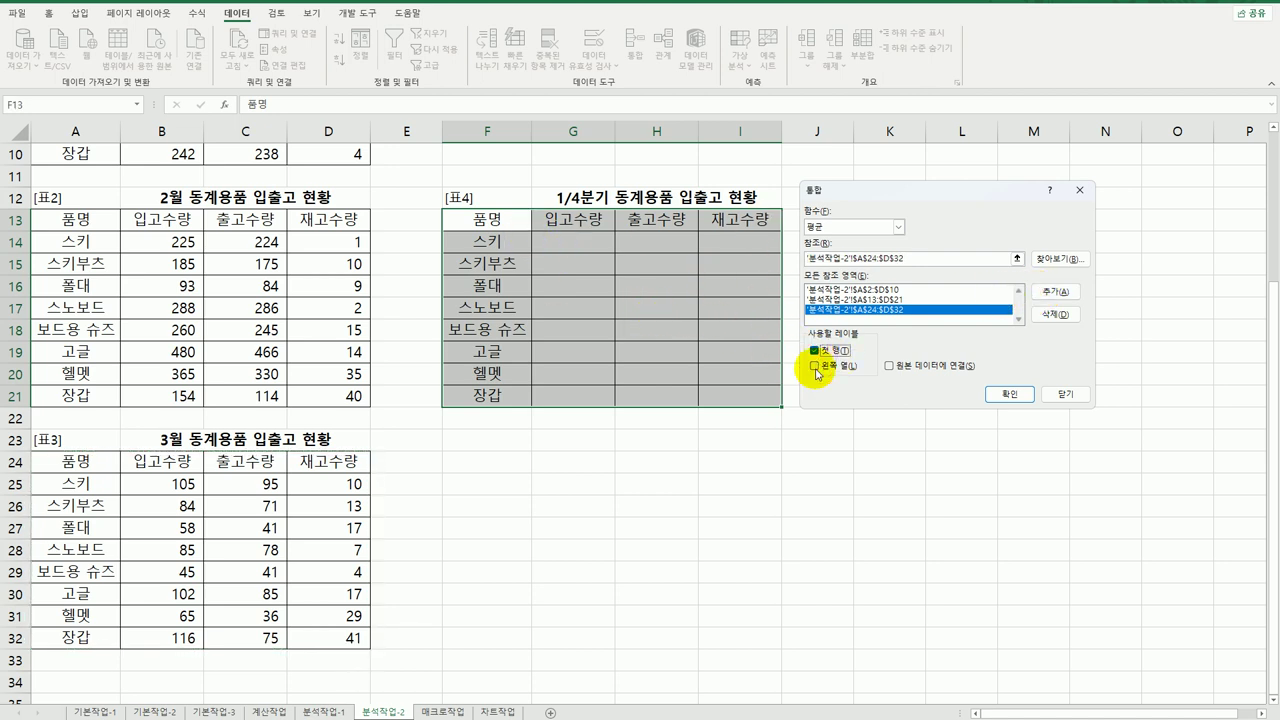
pyautogui.click(815, 366)
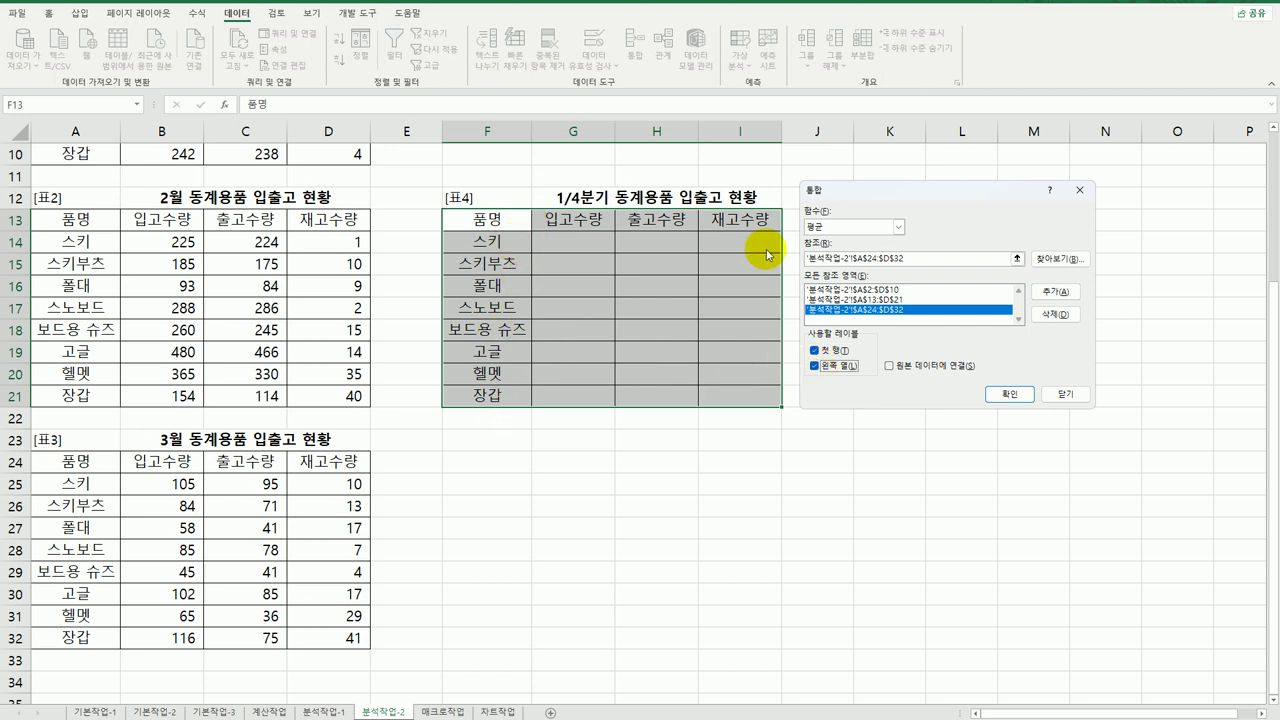
# Step: Run the configured consolidation to fill [표4] with the averaged quantities
pyautogui.click(996, 391)
pyautogui.click(745, 397)
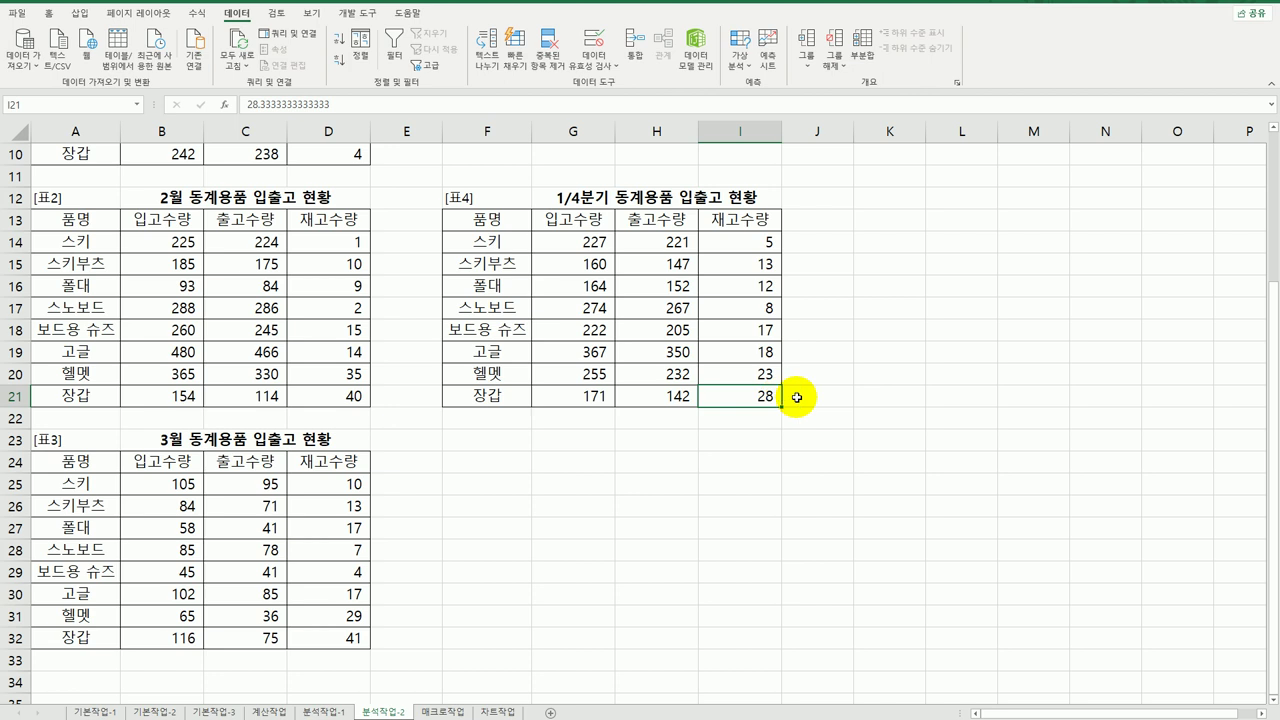
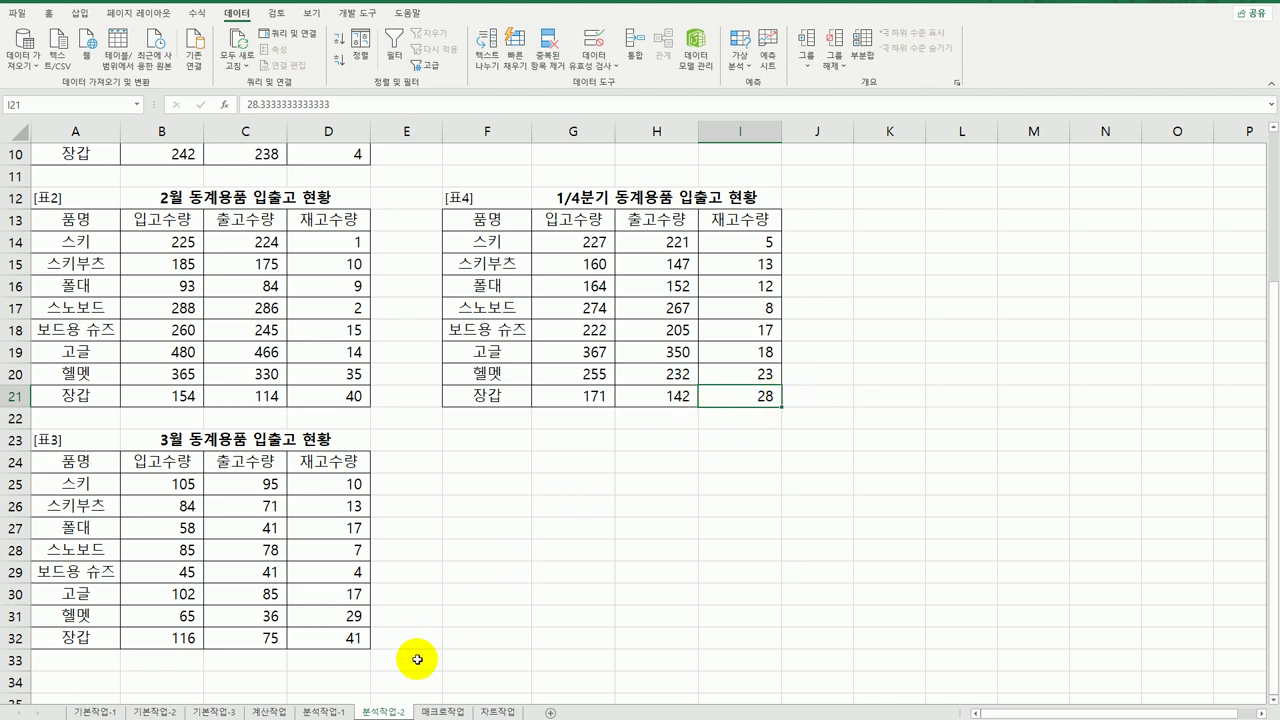
# Step: On the 매크로작업 sheet, start recording a macro named 총점 stored in 현재 통합 문서
pyautogui.click(440, 712)
pyautogui.click(617, 568)
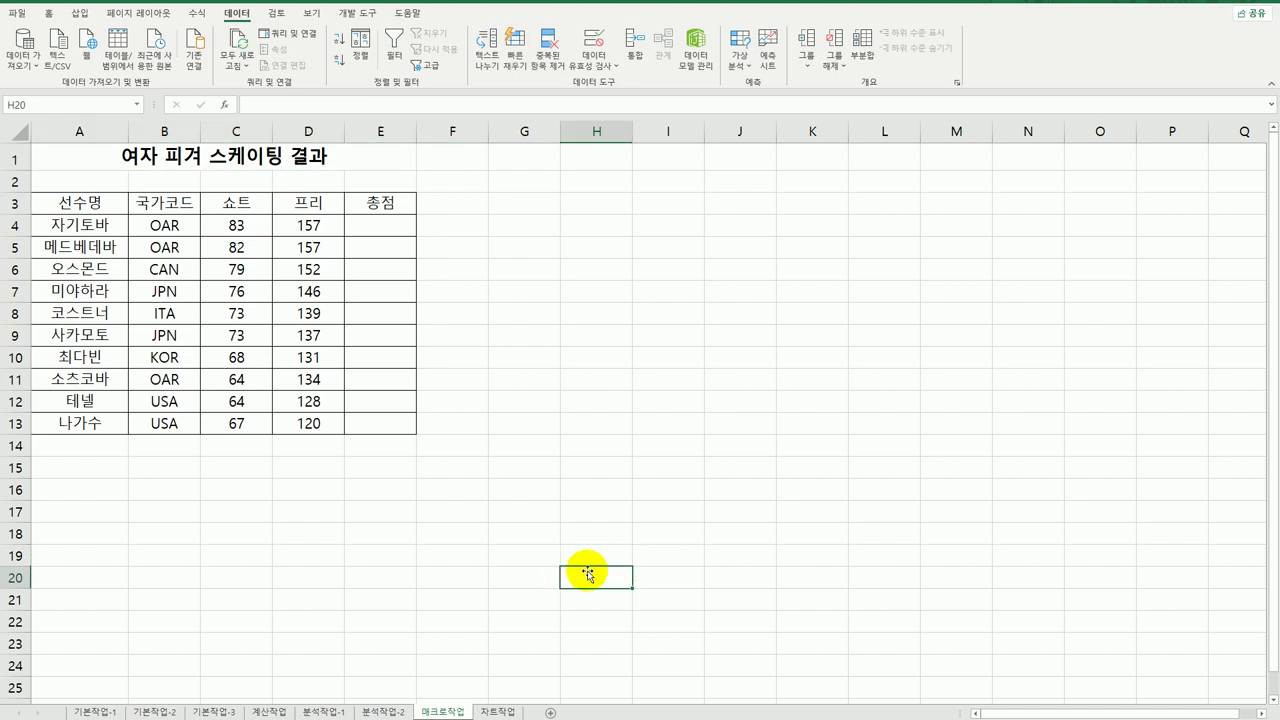
pyautogui.click(575, 202)
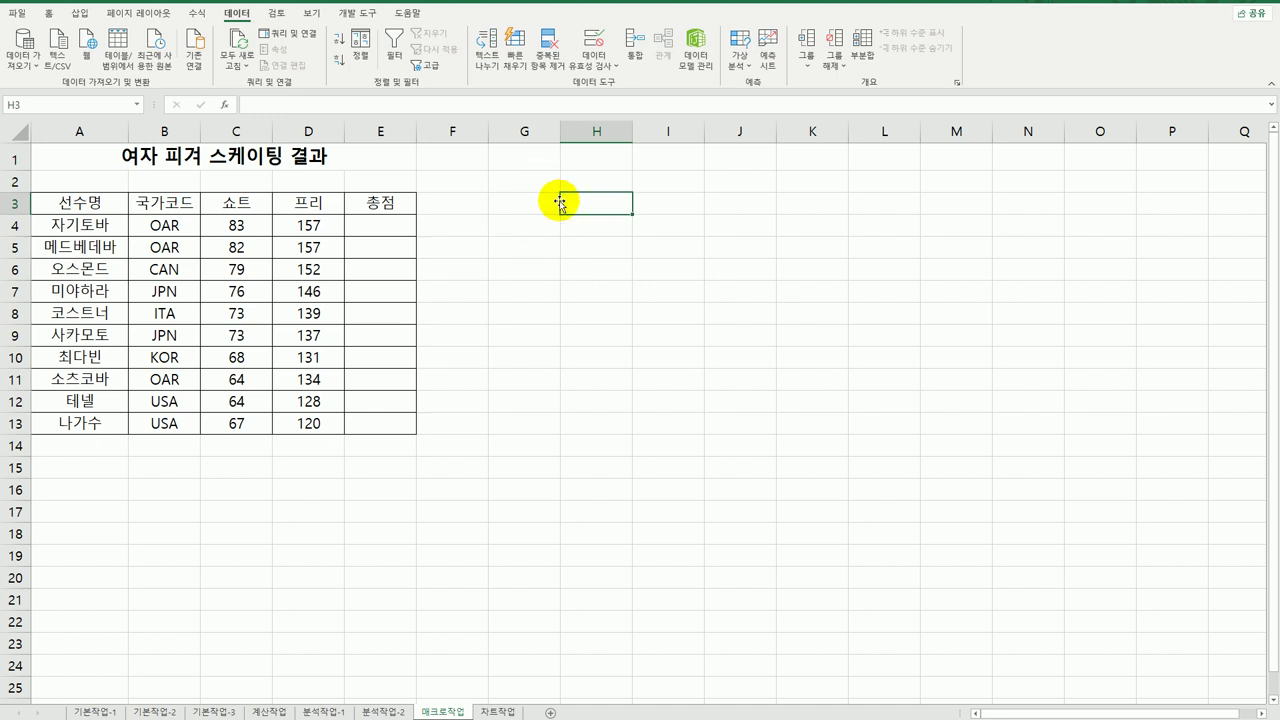
pyautogui.click(357, 16)
pyautogui.click(94, 33)
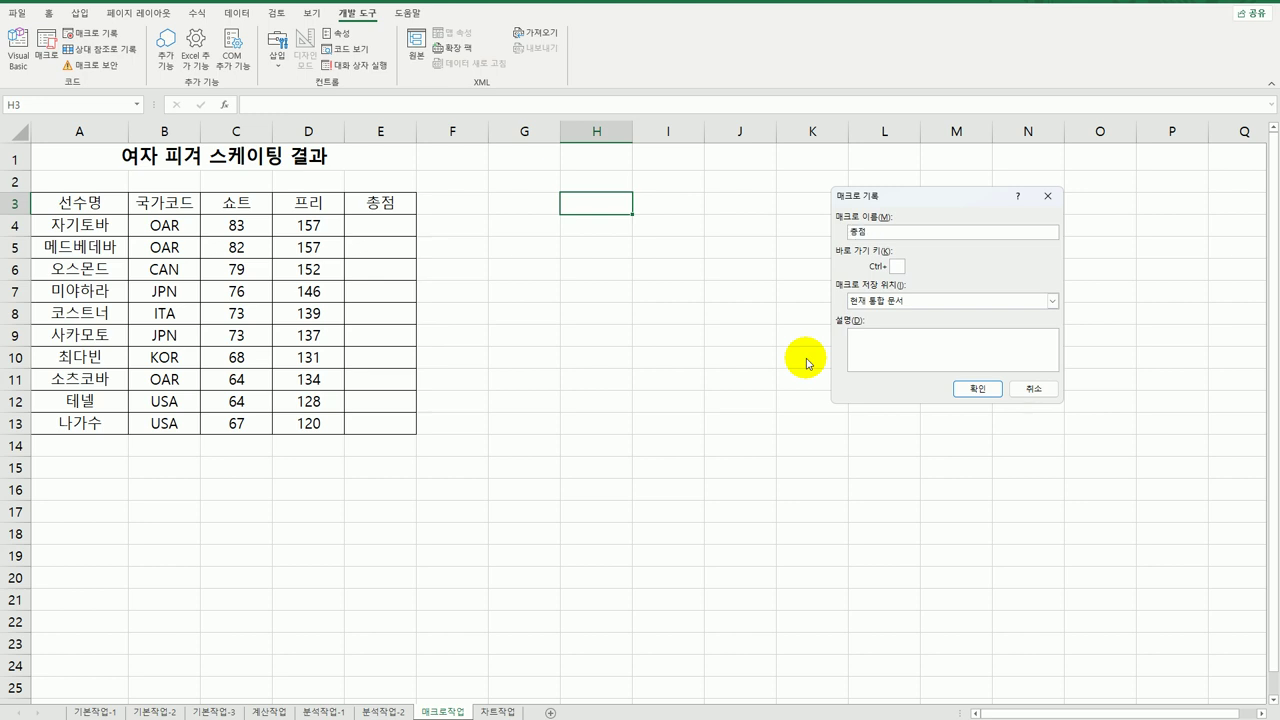
pyautogui.write('총점')
pyautogui.click(960, 388)
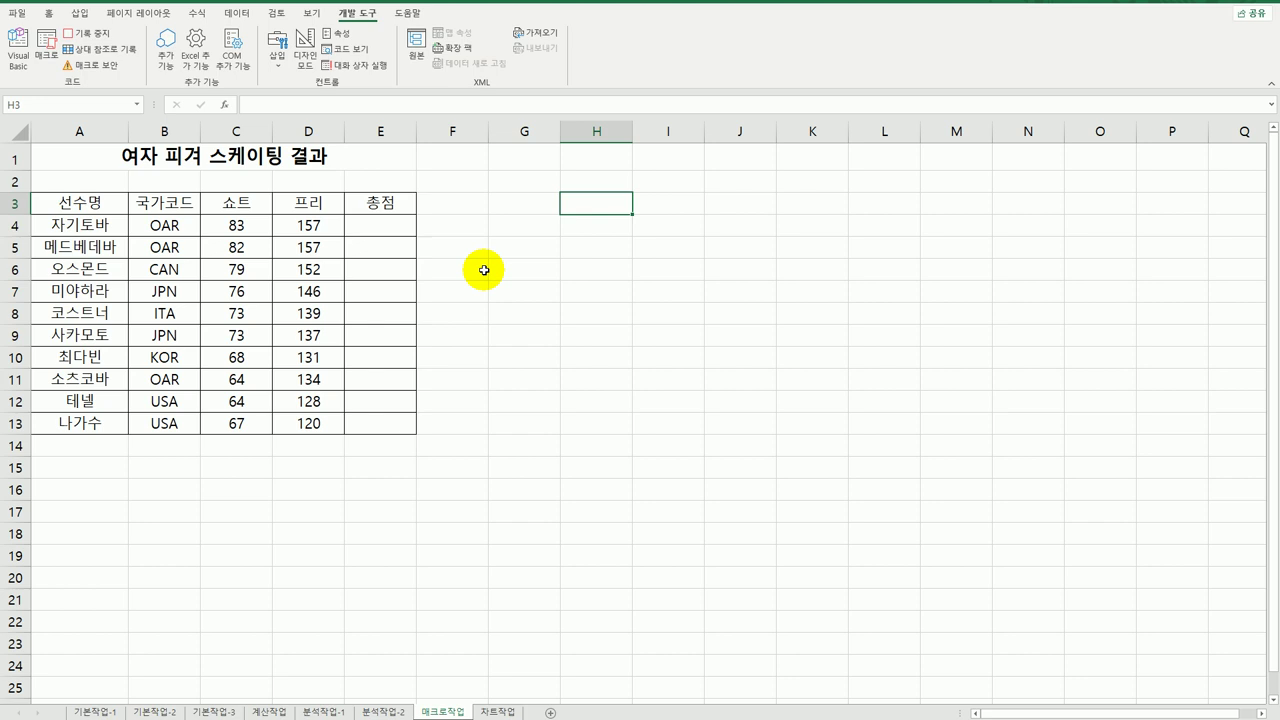
# Step: Calculate 총점 in E4:E13 with =C4+D4 filled down the column, and stop the macro recording
pyautogui.click(394, 227)
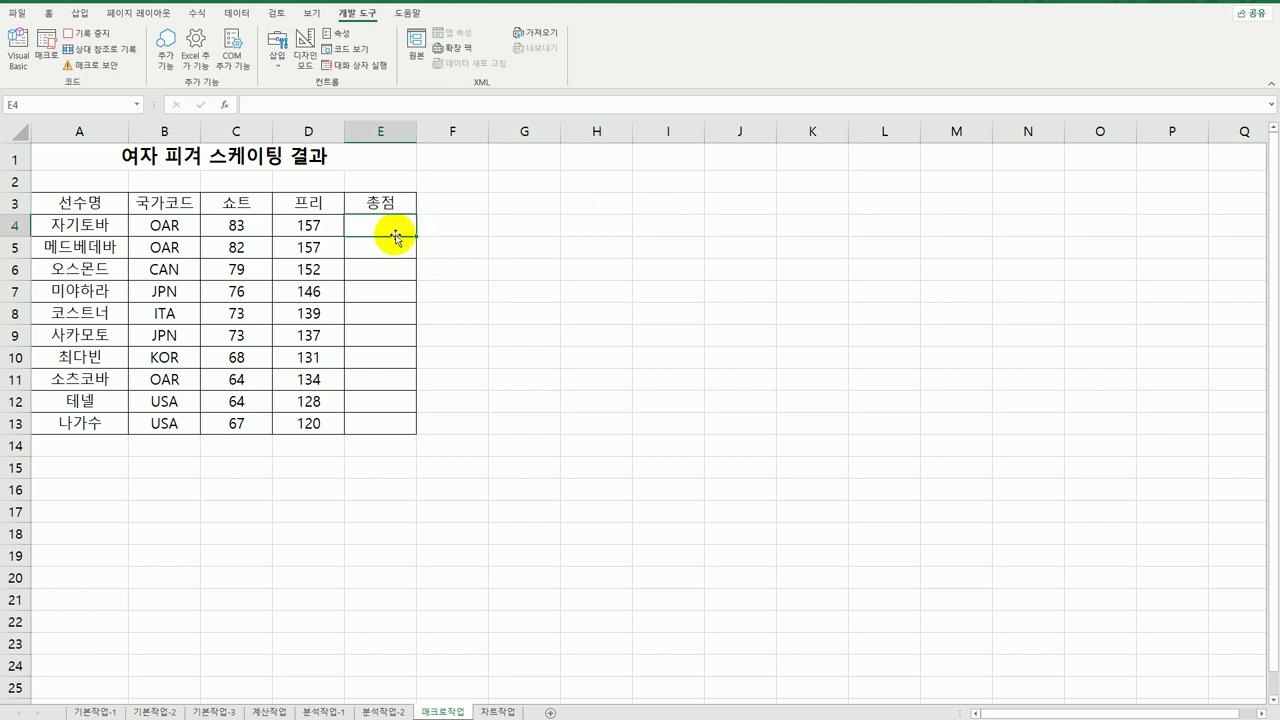
pyautogui.write('=')
pyautogui.click(248, 224)
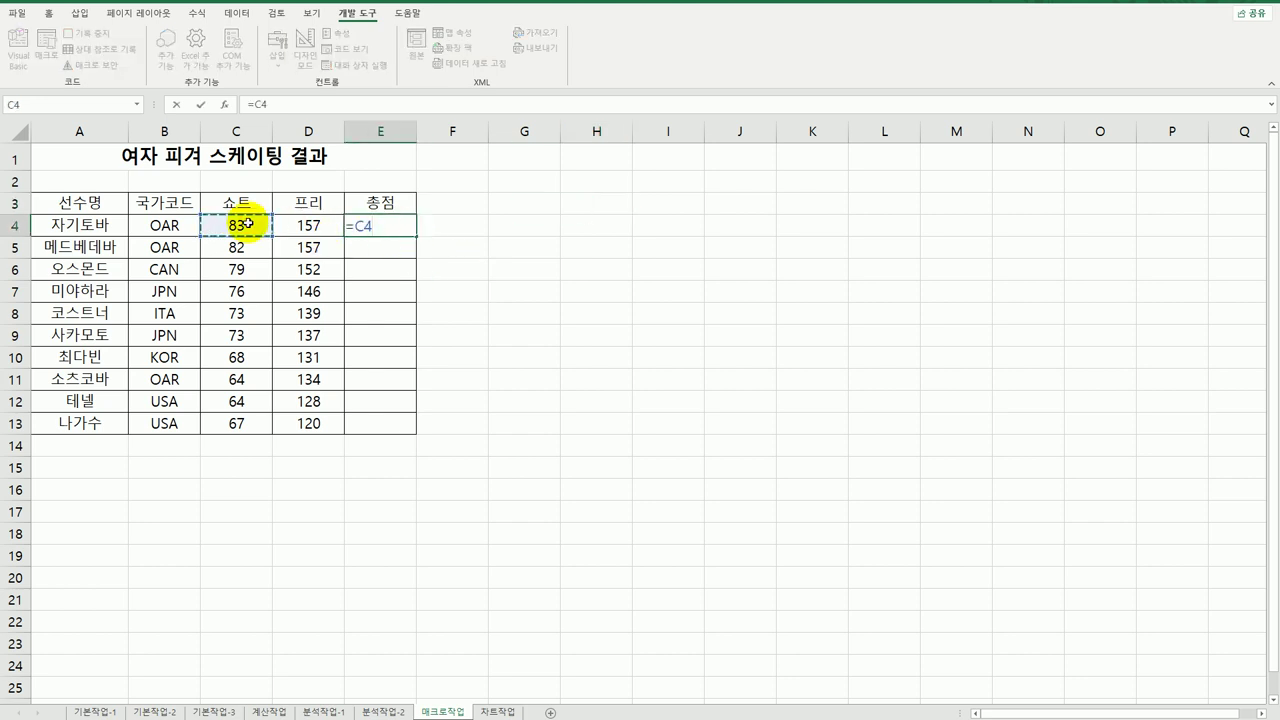
pyautogui.write('+')
pyautogui.click(295, 229)
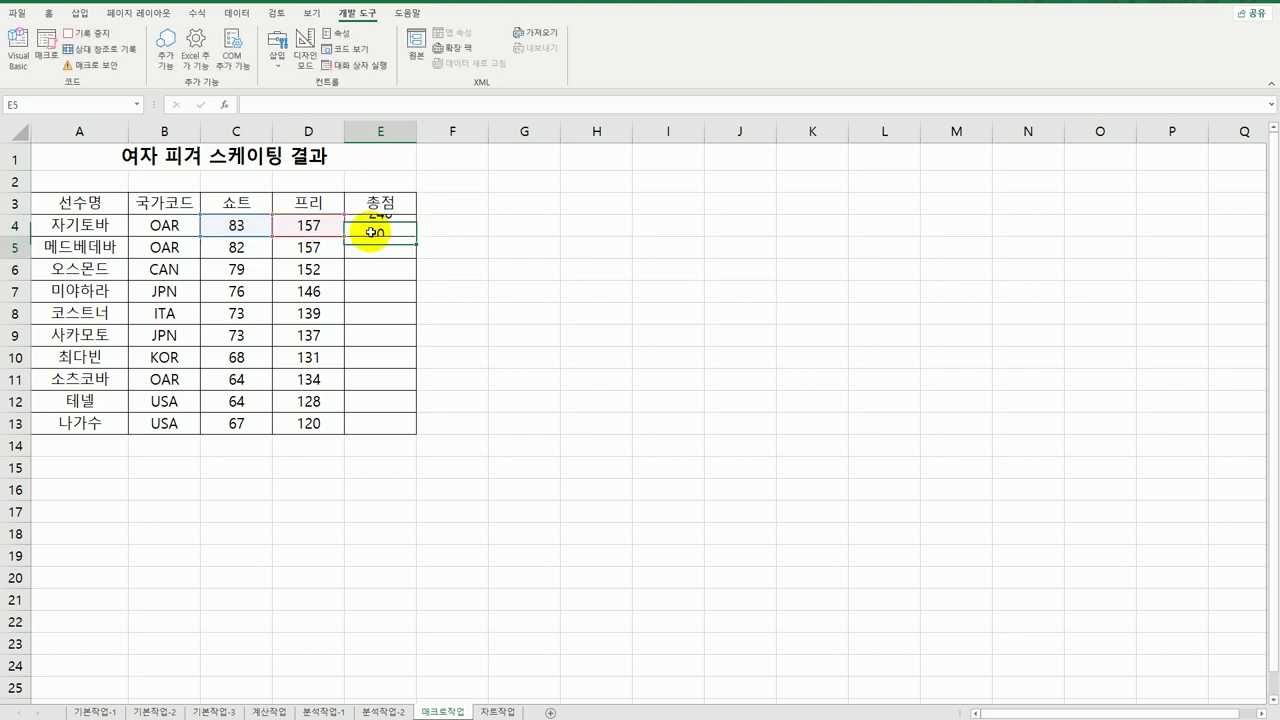
pyautogui.hotkey('ctrl', 'Return')
pyautogui.moveTo(415, 235); pyautogui.dragTo(392, 421)
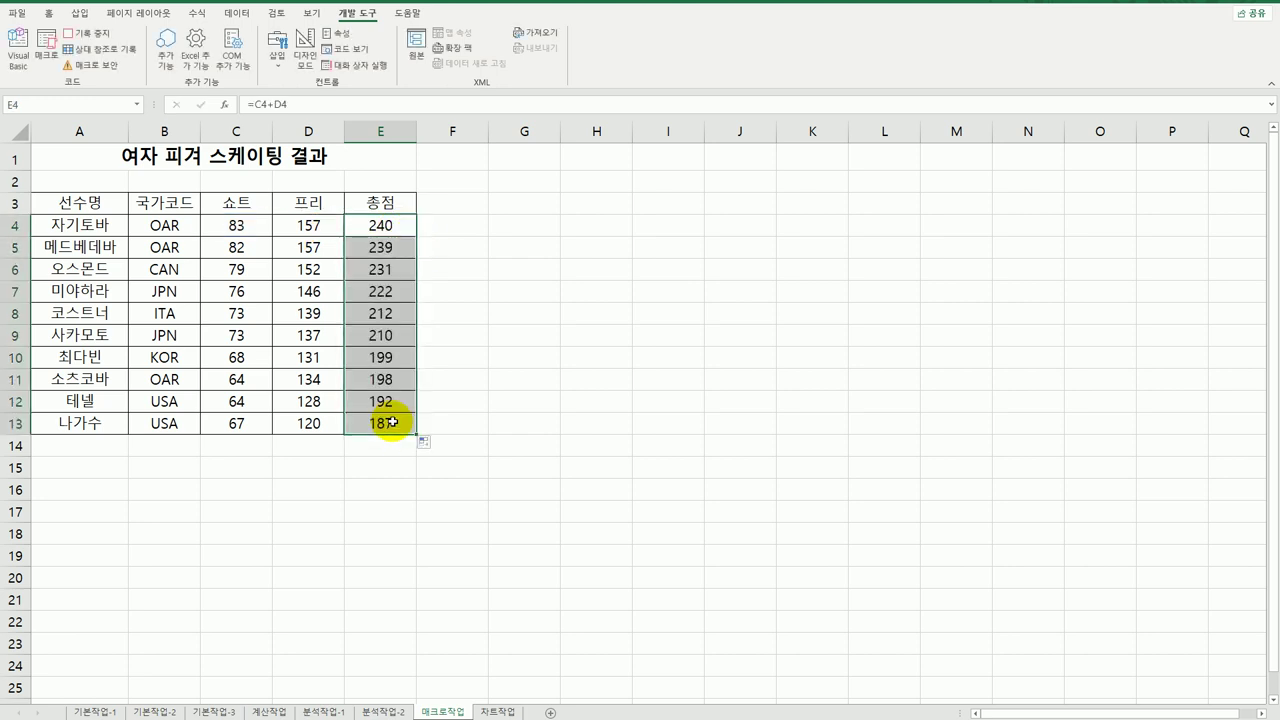
pyautogui.click(392, 421)
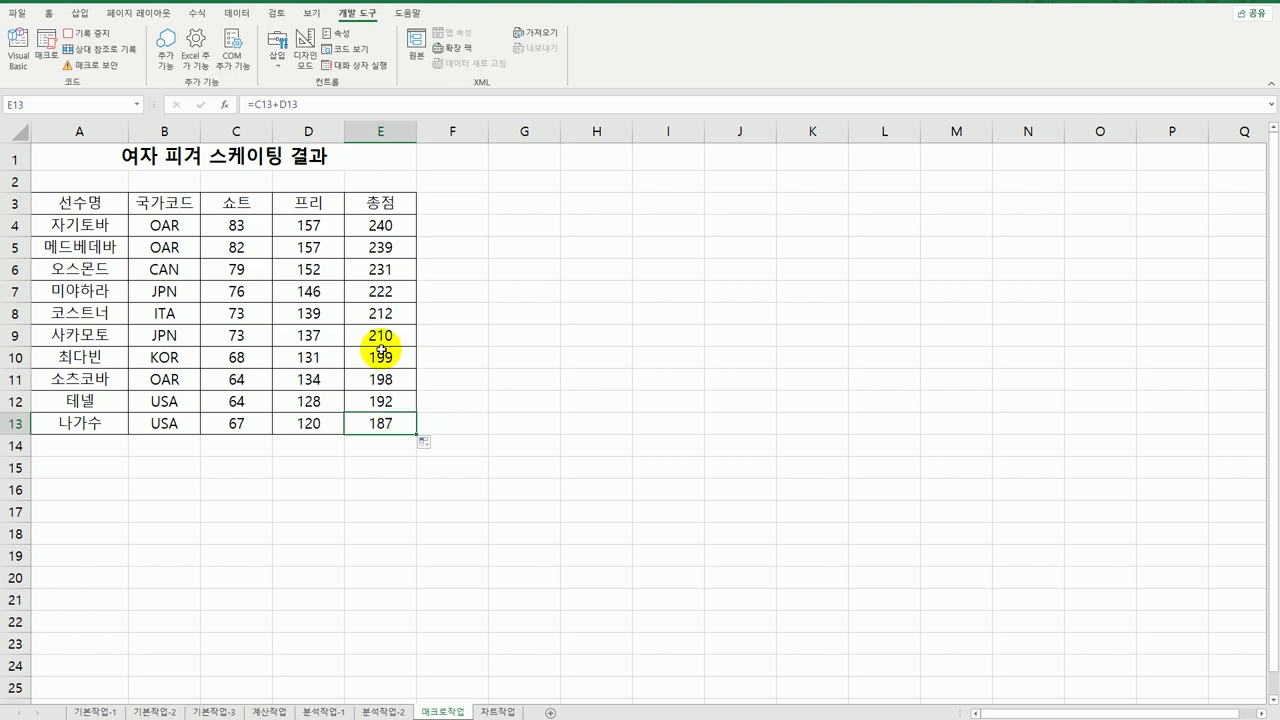
pyautogui.click(104, 35)
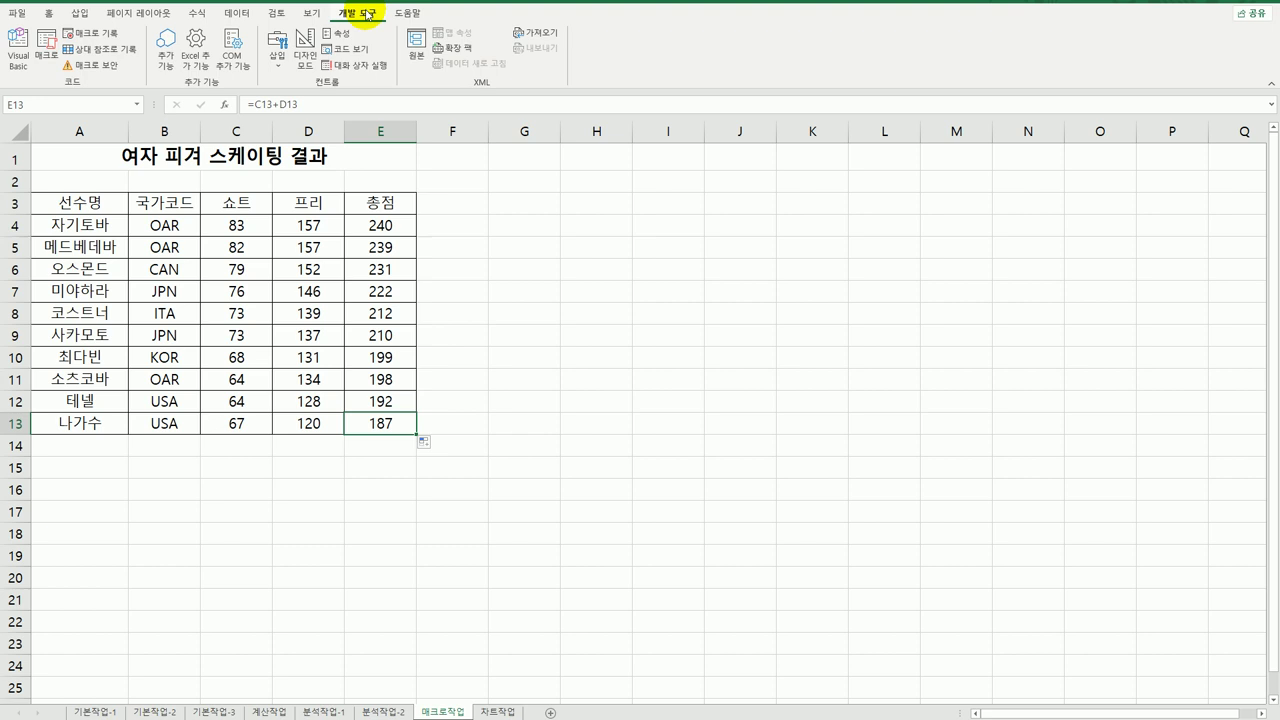
# Step: Insert a form control button over G3:H5, assign the 총점 macro to it and label it 총점
pyautogui.click(278, 47)
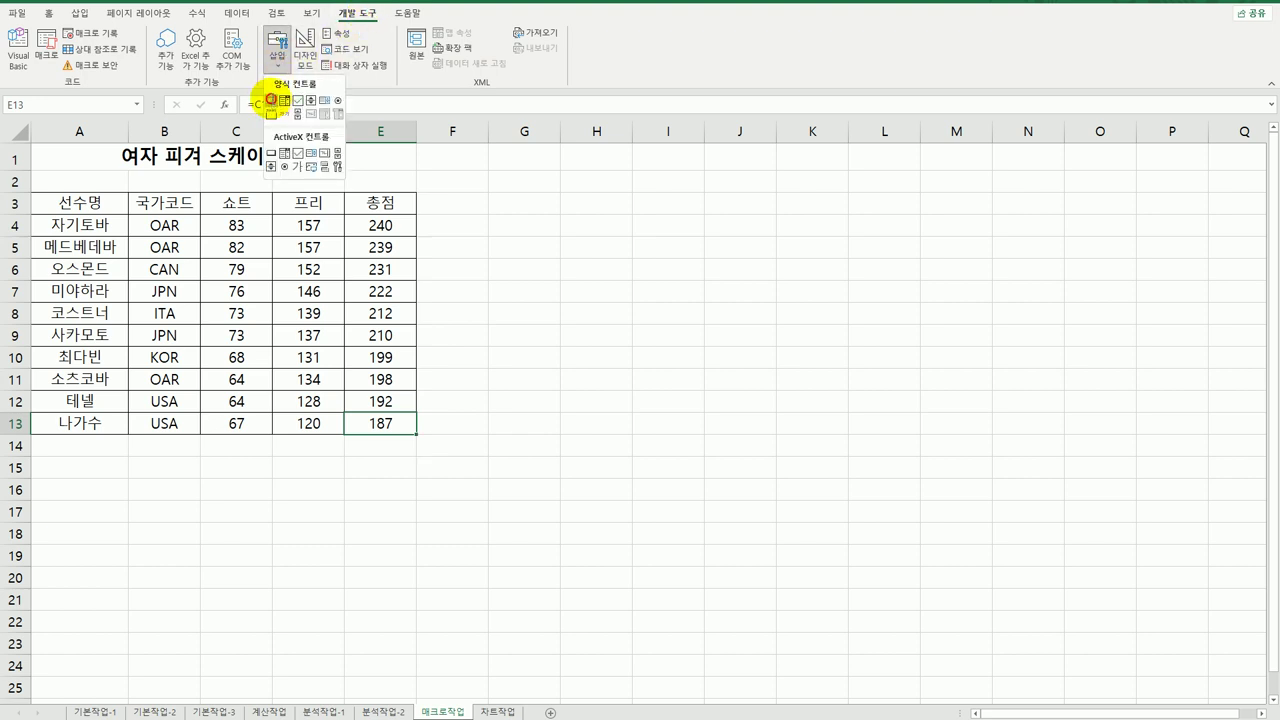
pyautogui.click(271, 101)
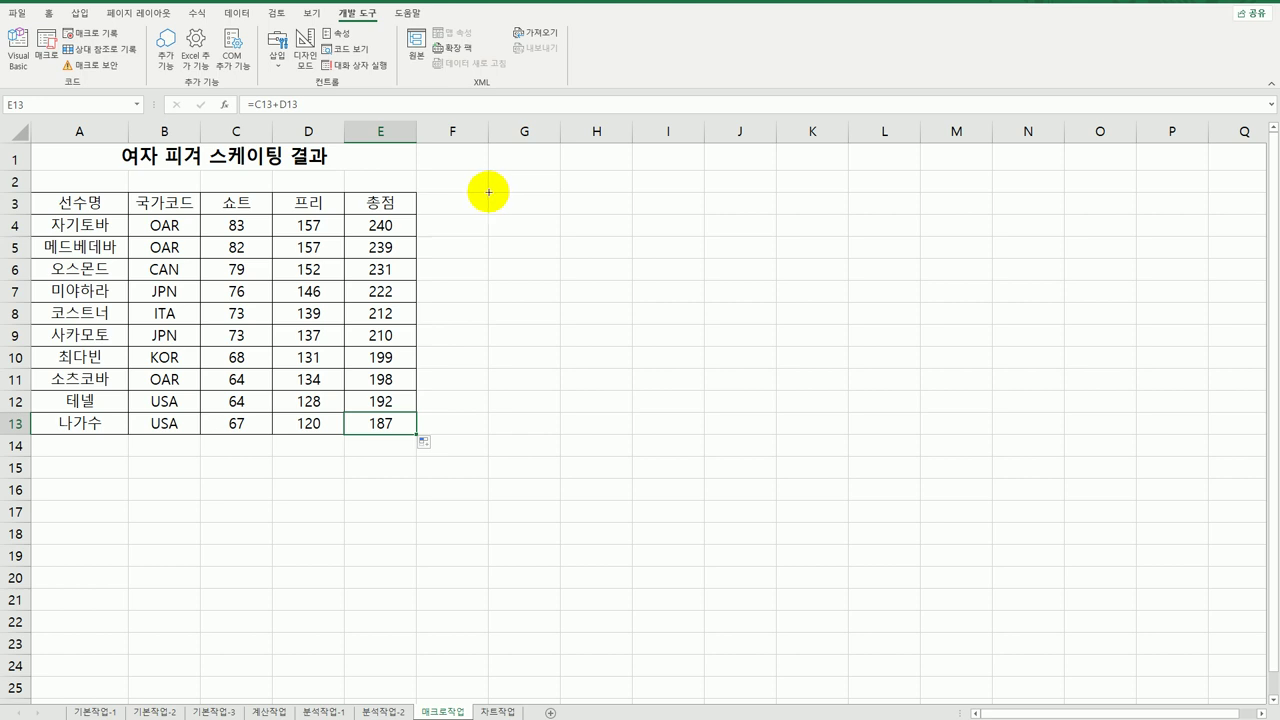
pyautogui.moveTo(488, 192)
pyautogui.mouseDown()
pyautogui.moveTo(610, 237)
pyautogui.moveTo(606, 220)
pyautogui.moveTo(604, 252)
pyautogui.mouseUp()
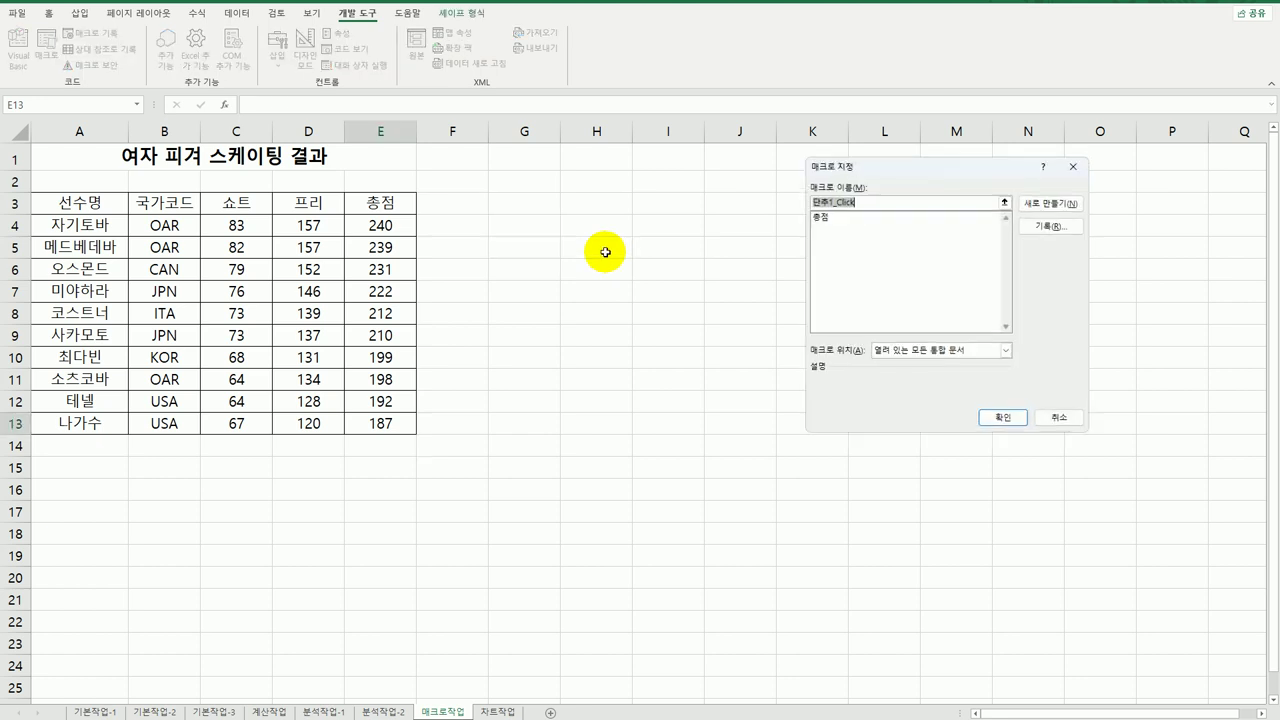
pyautogui.click(826, 218)
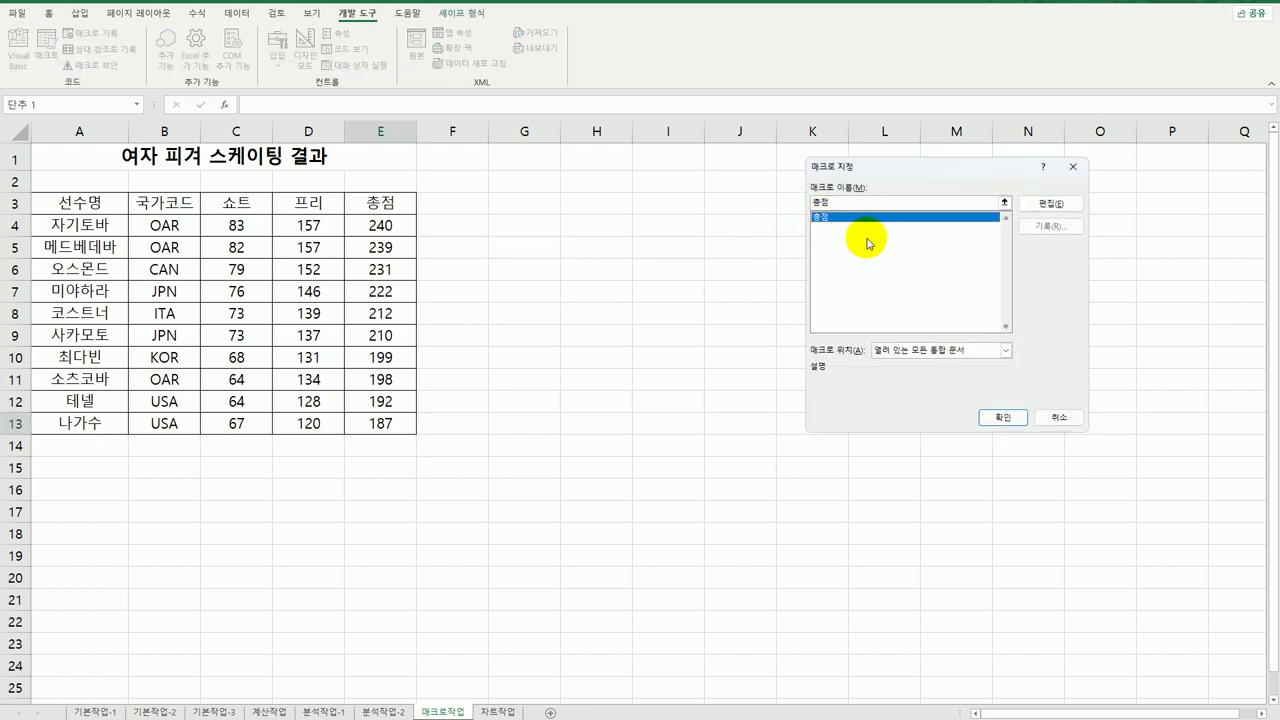
pyautogui.click(1000, 417)
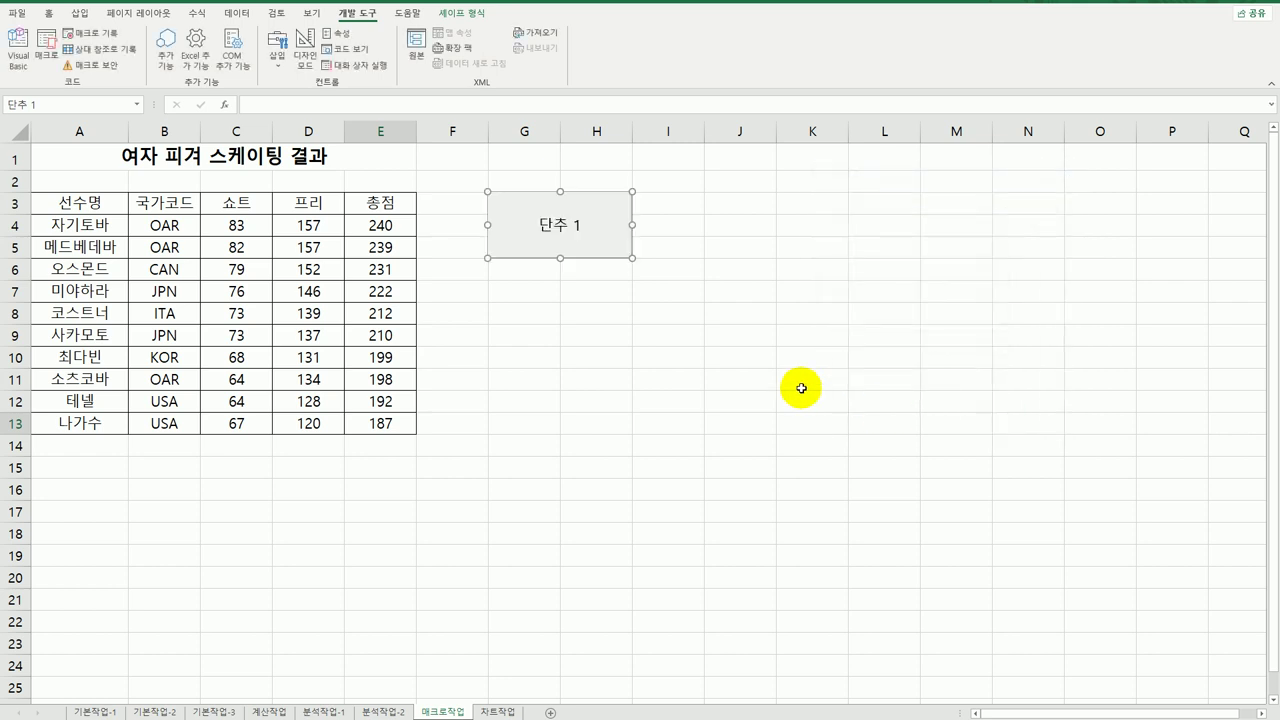
pyautogui.write('초')
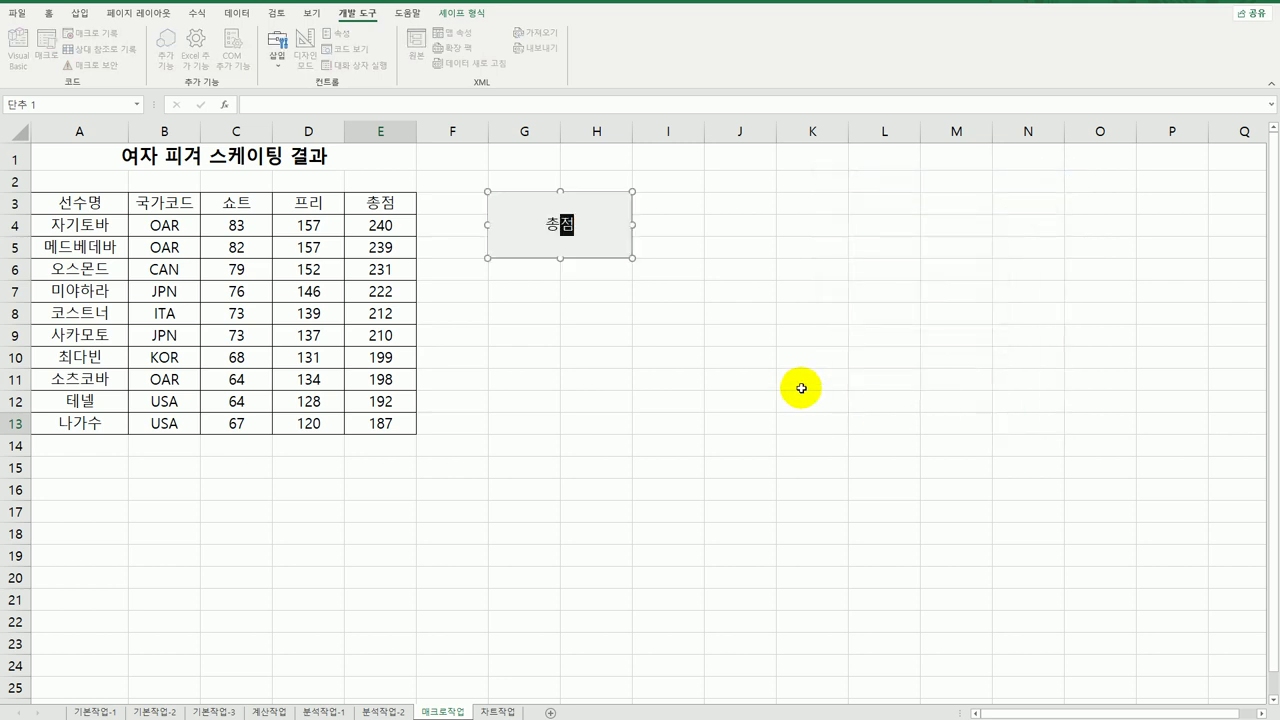
pyautogui.write('점')
pyautogui.click(712, 484)
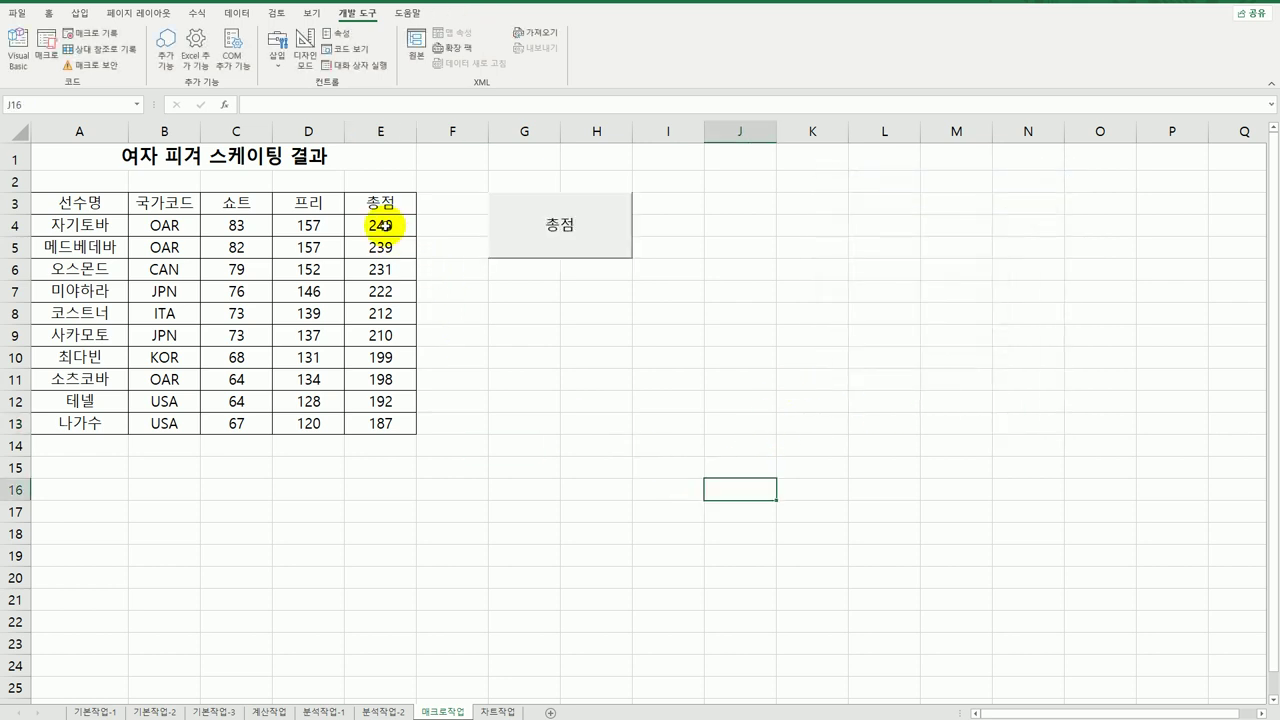
# Step: Test the 총점 button by clearing E4:E13 and running its macro to refill the totals
pyautogui.moveTo(385, 225); pyautogui.dragTo(382, 424)
pyautogui.press('Delete')
pyautogui.moveTo(592, 404); pyautogui.dragTo(613, 424)
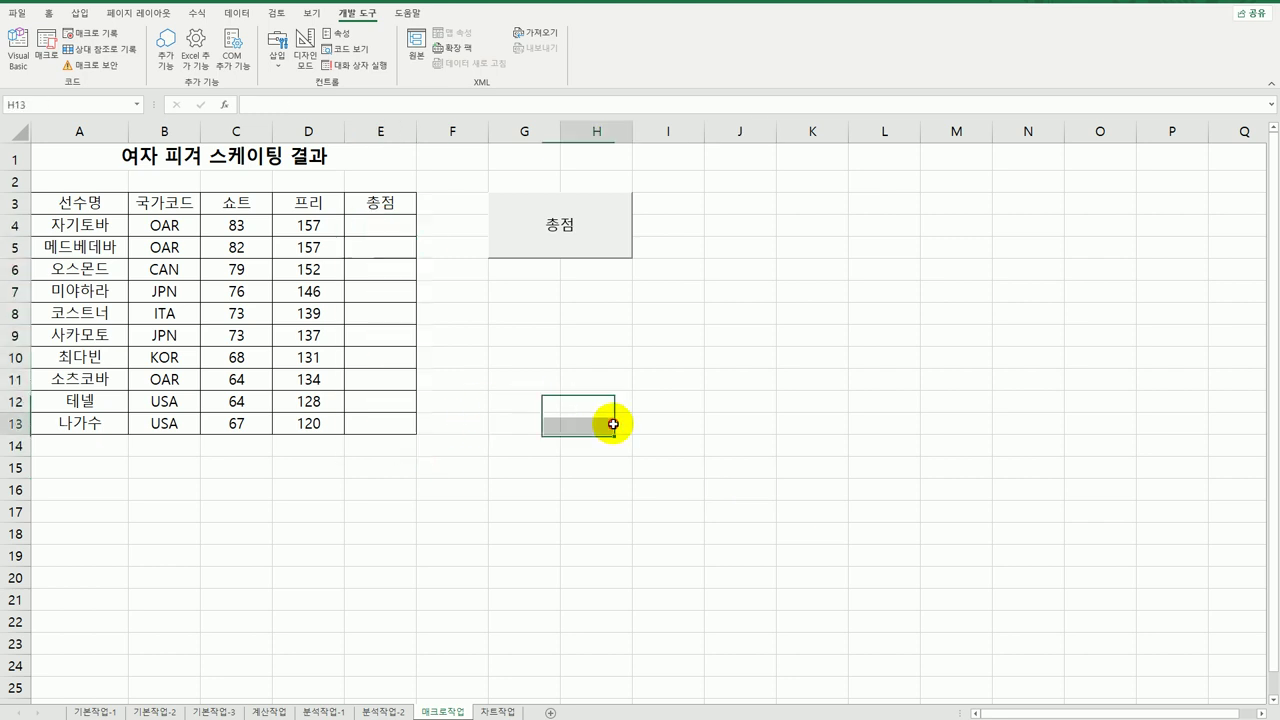
pyautogui.click(587, 251)
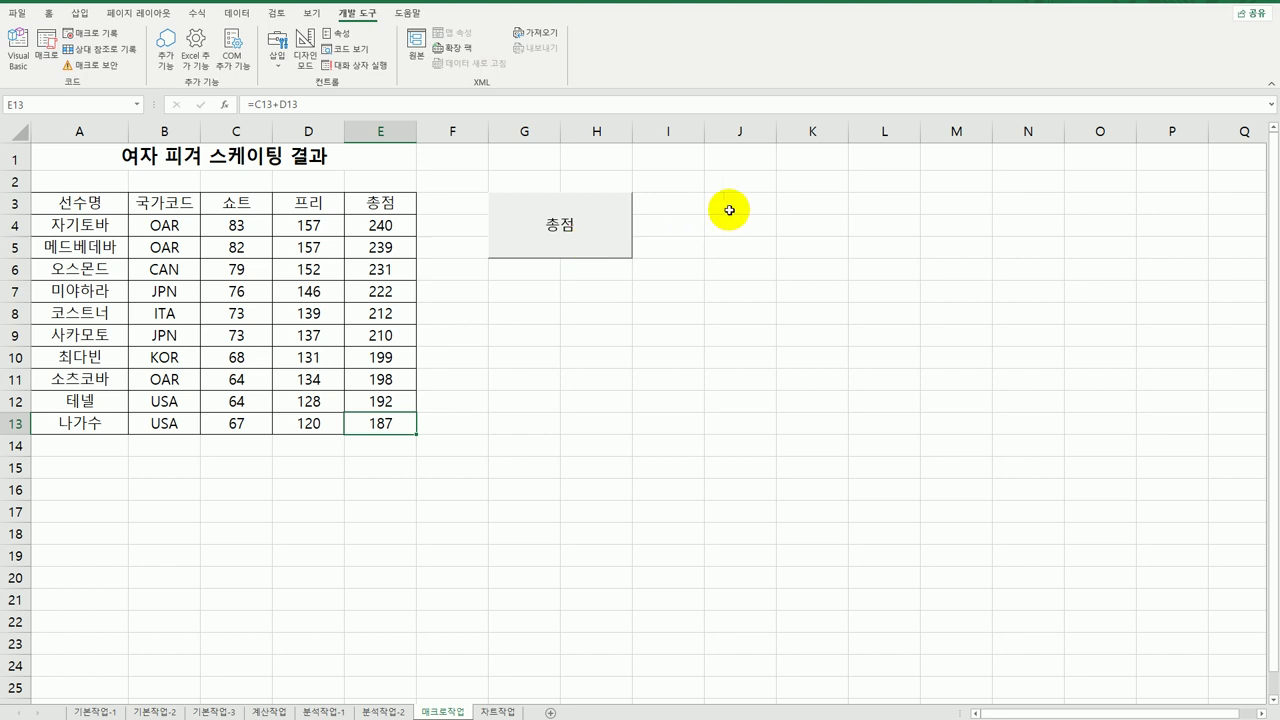
# Step: Start recording a second macro named 셀스타일 from an empty cell outside the table
pyautogui.click(730, 209)
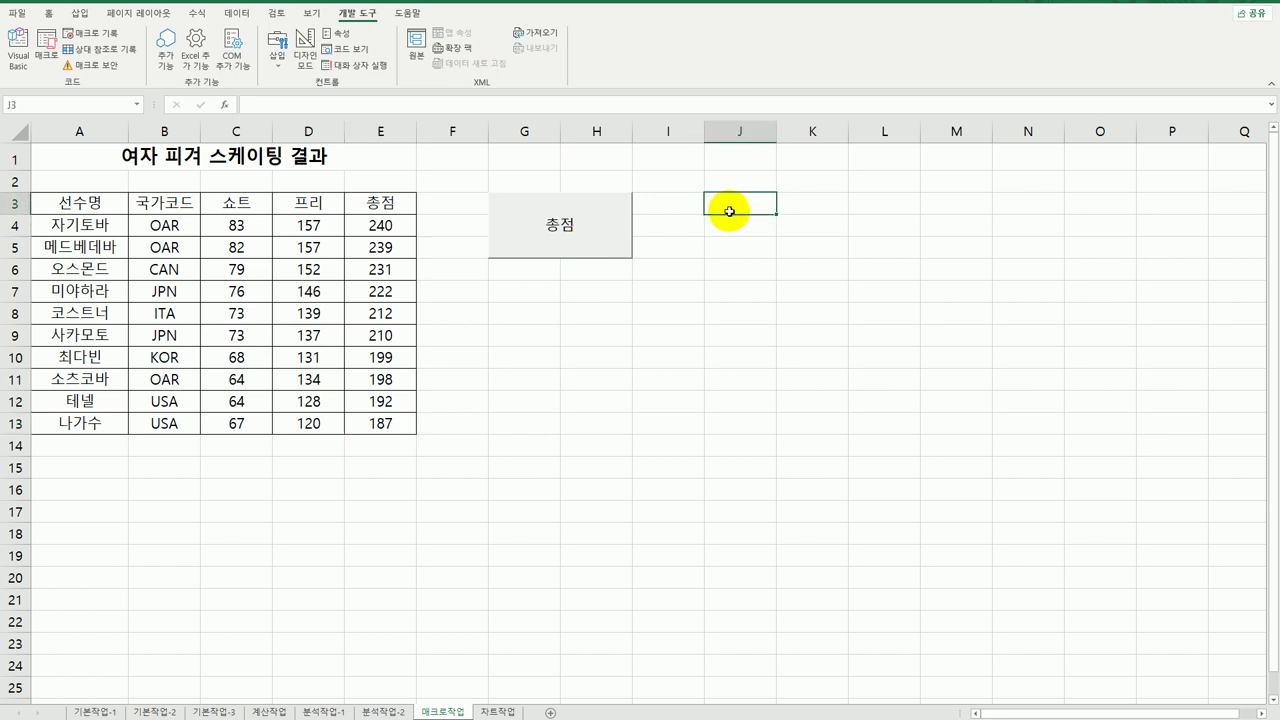
pyautogui.click(95, 33)
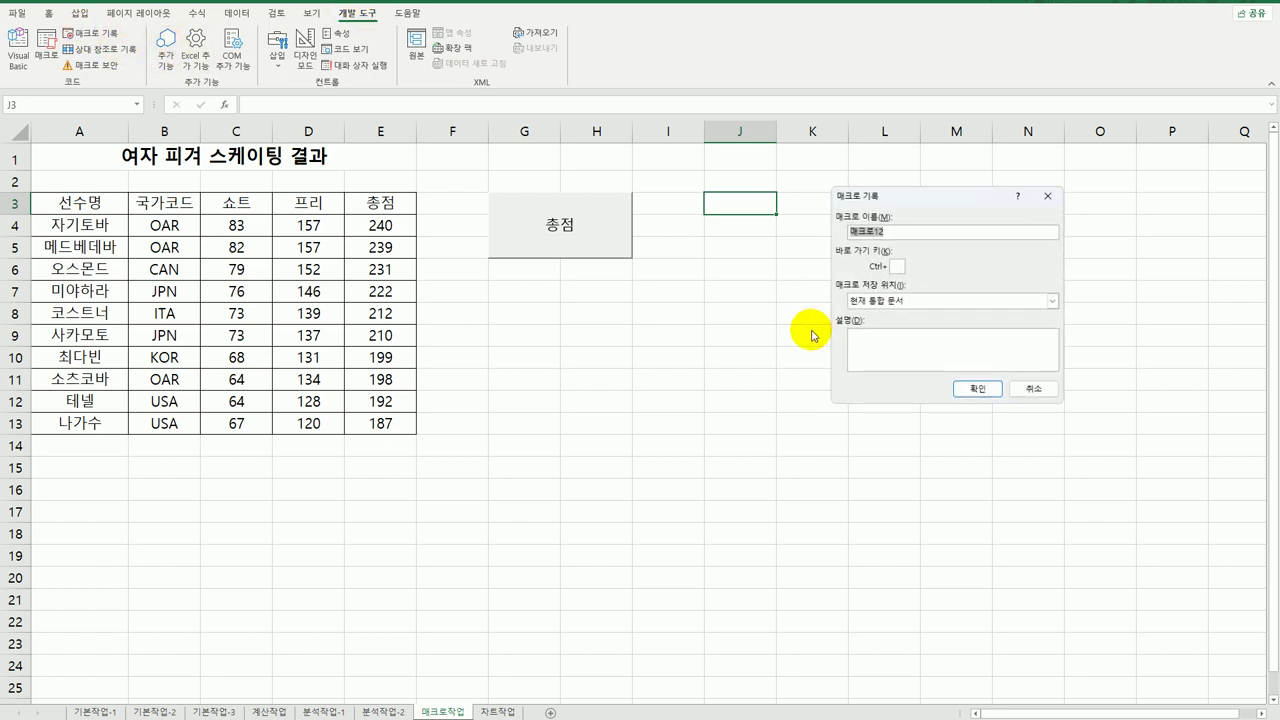
pyautogui.write('셀스타일')
pyautogui.click(977, 389)
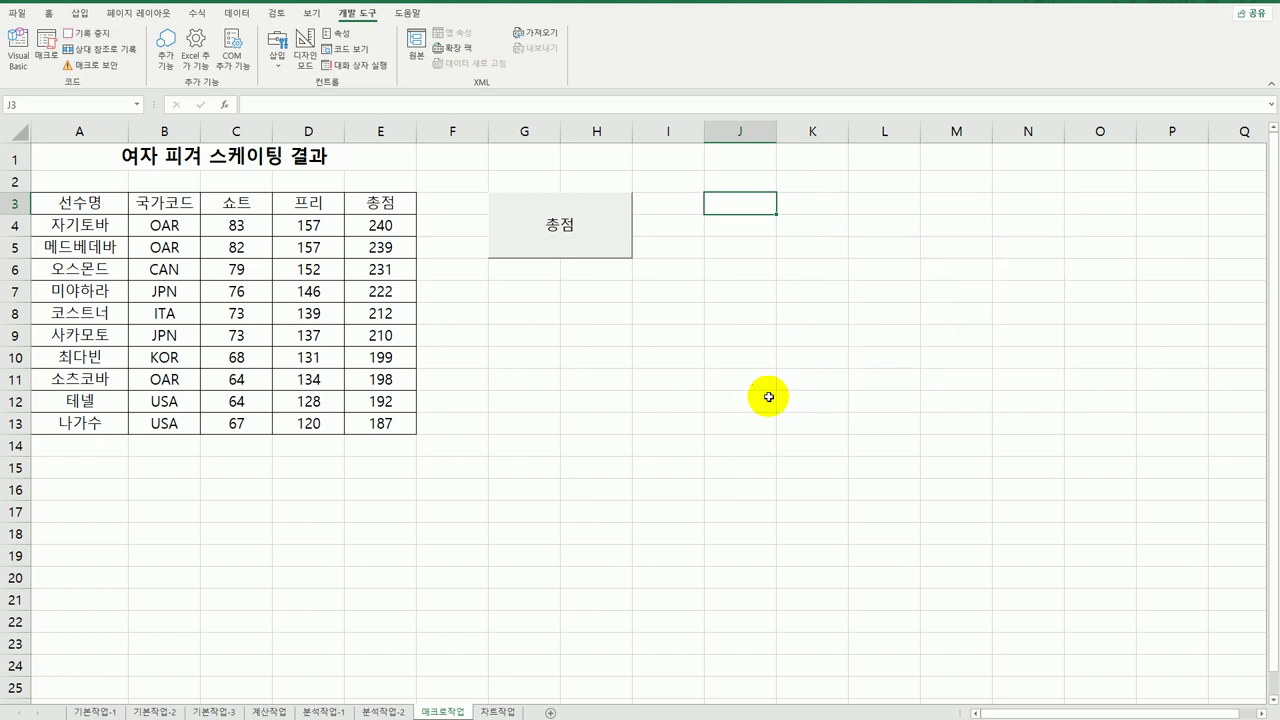
# Step: Apply the 강조색4 cell style to the header cells A3:E3 and stop the macro recording
pyautogui.moveTo(105, 202); pyautogui.dragTo(357, 210)
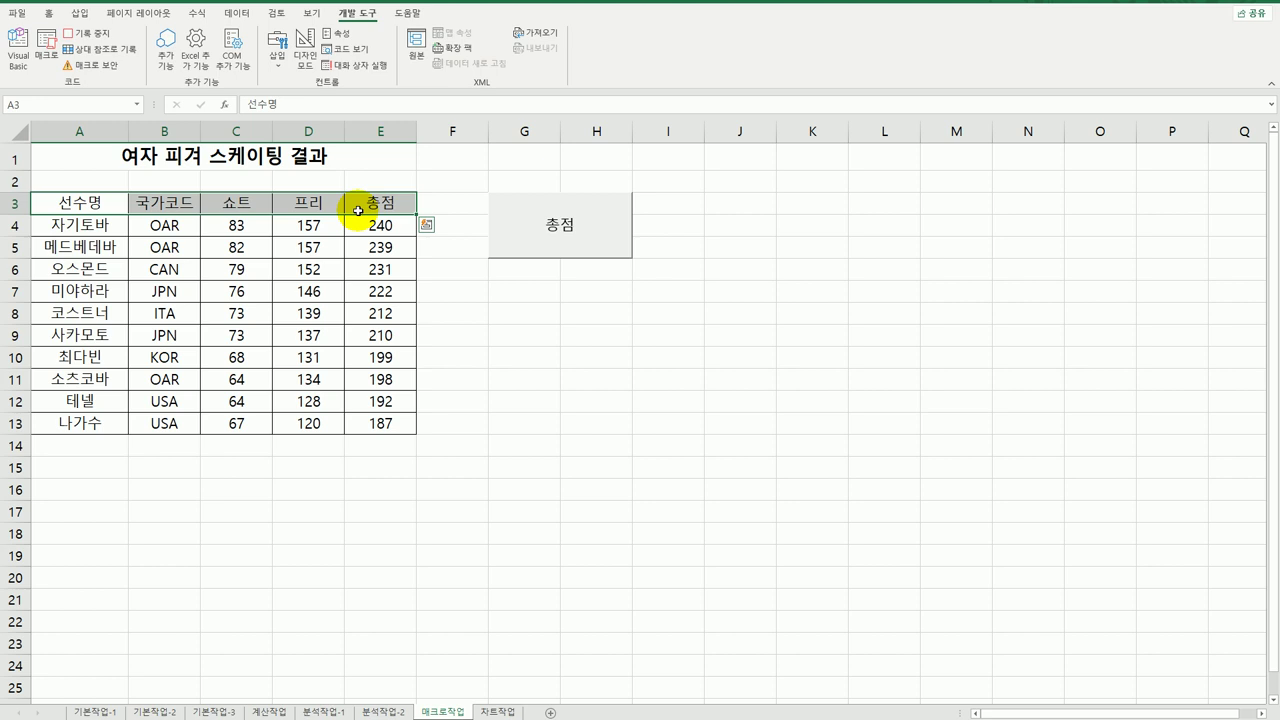
pyautogui.click(49, 14)
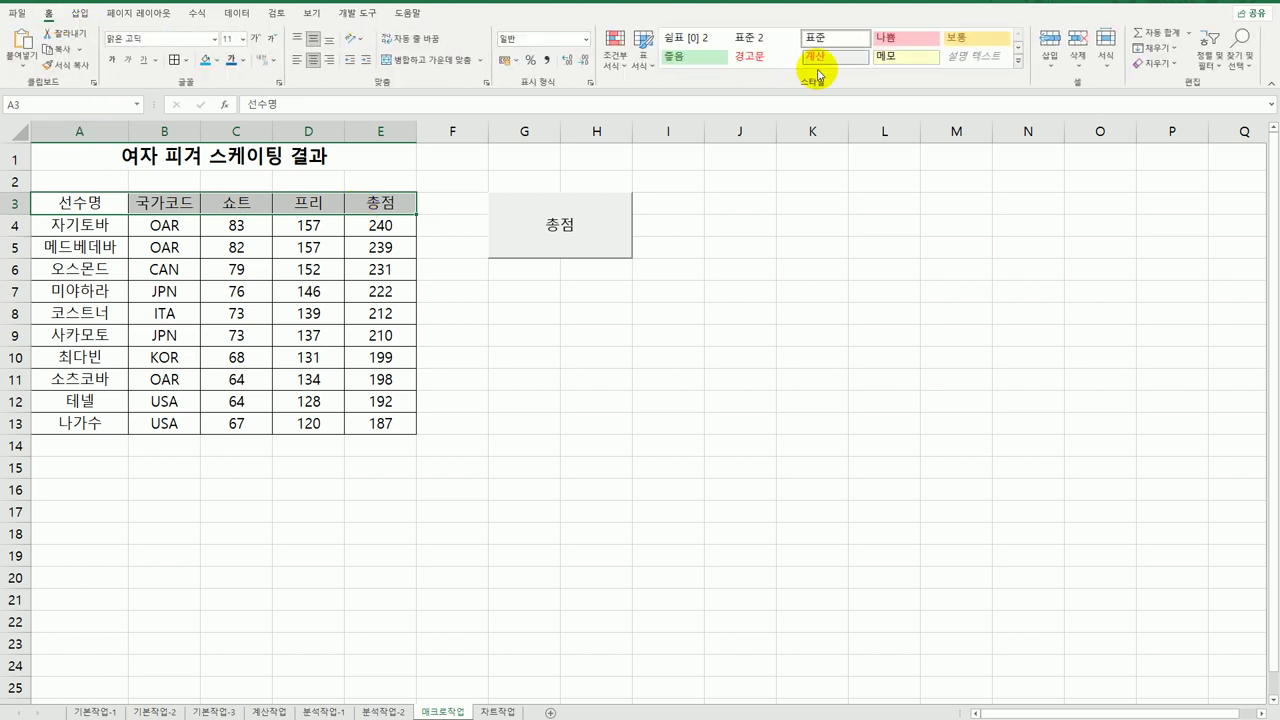
pyautogui.click(1018, 60)
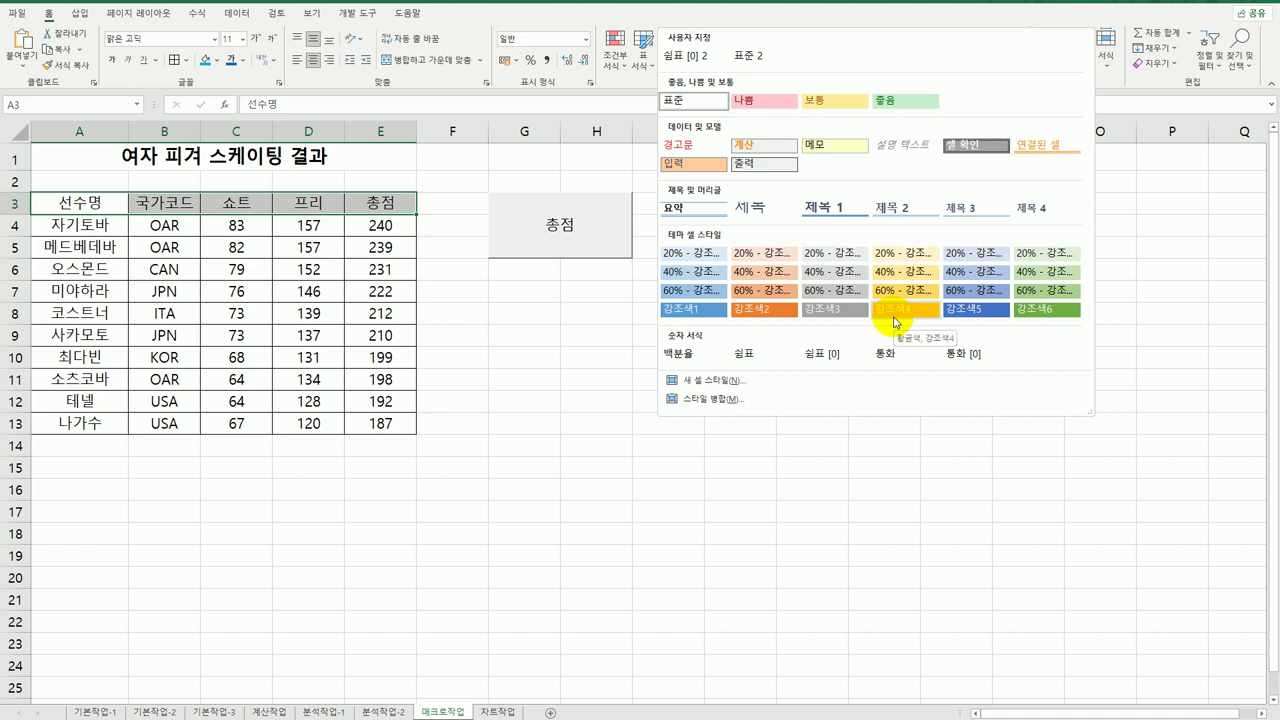
pyautogui.click(893, 313)
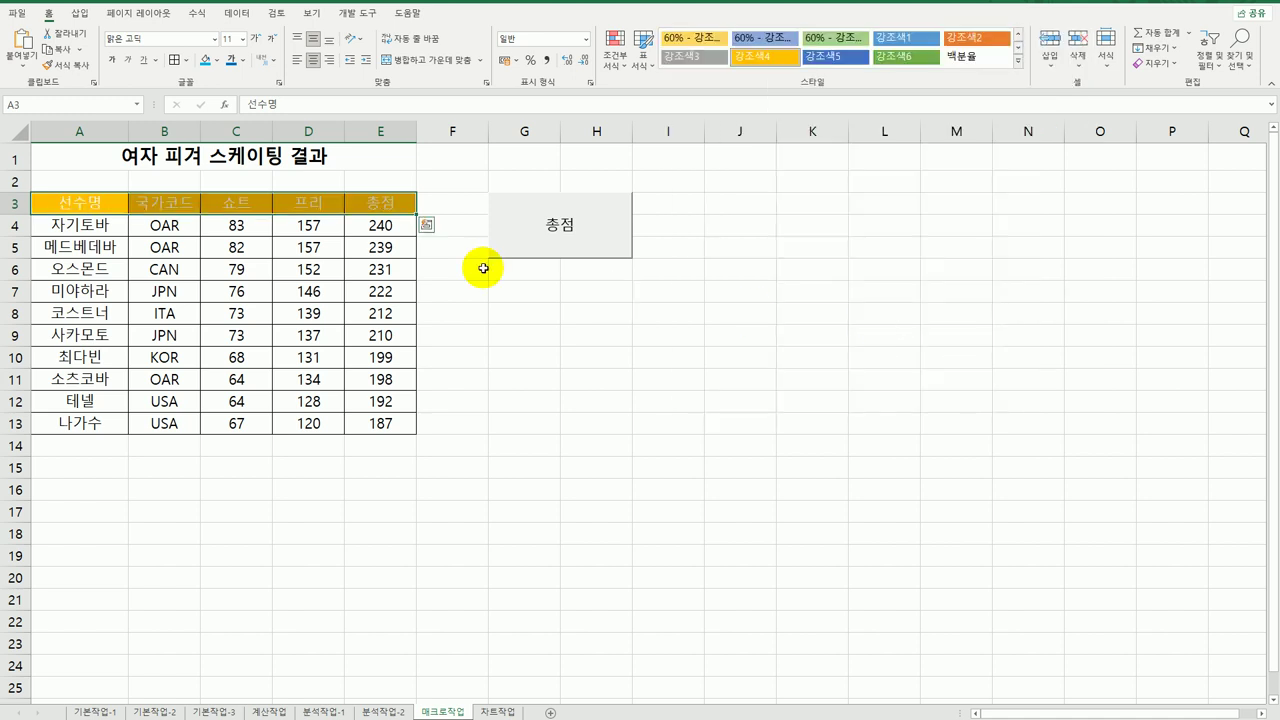
pyautogui.click(391, 212)
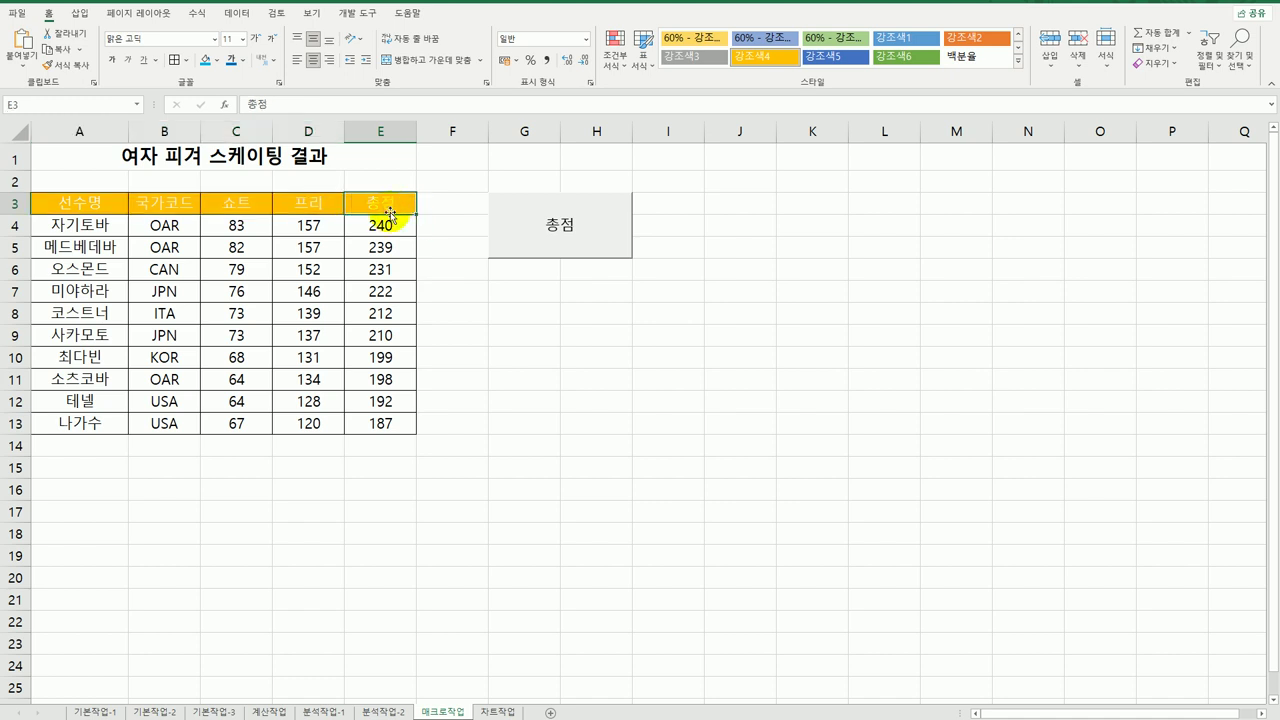
pyautogui.click(357, 13)
pyautogui.click(93, 34)
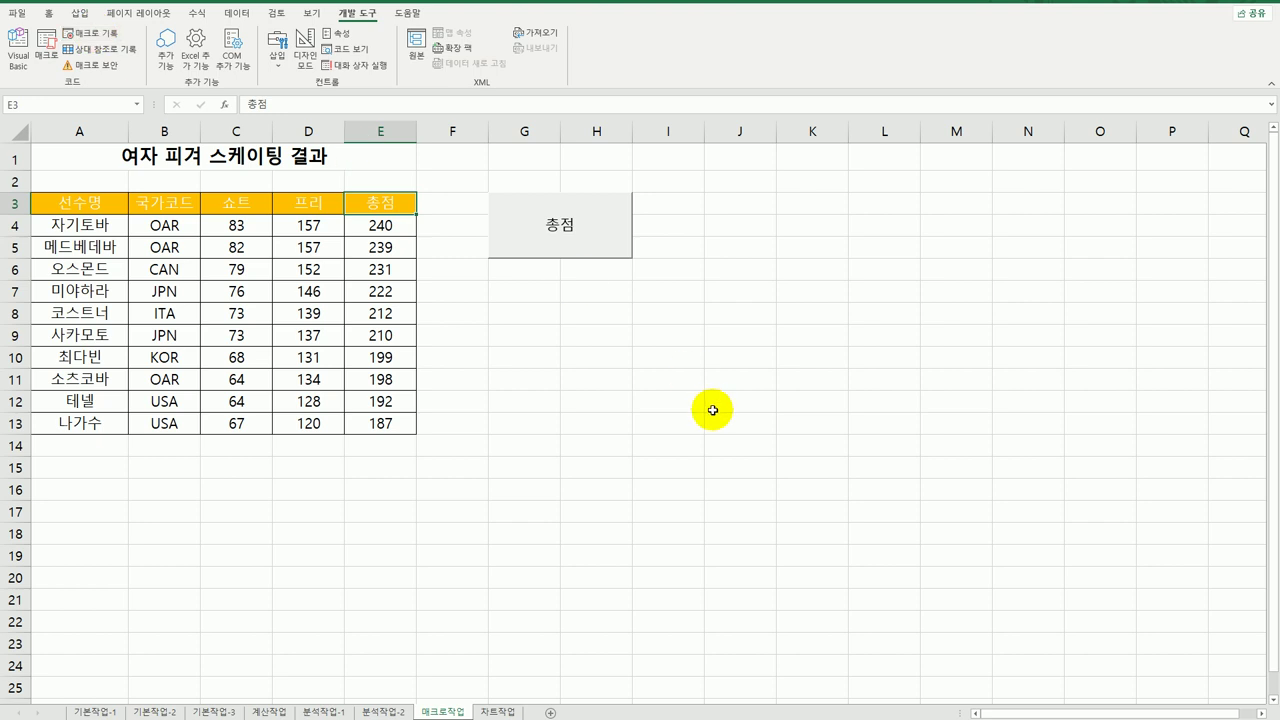
# Step: Draw a rounded rectangle shape over G7:H9, about 1.73 cm high and 3.79 cm wide
pyautogui.click(737, 410)
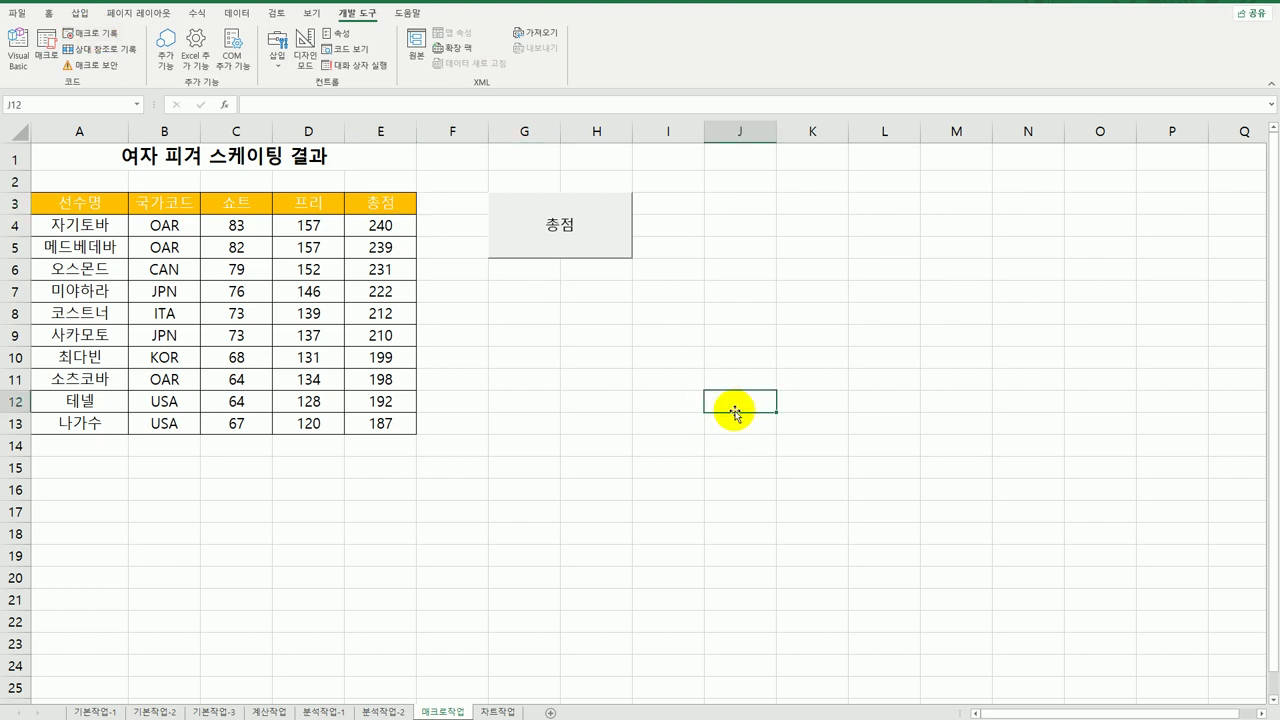
pyautogui.click(90, 18)
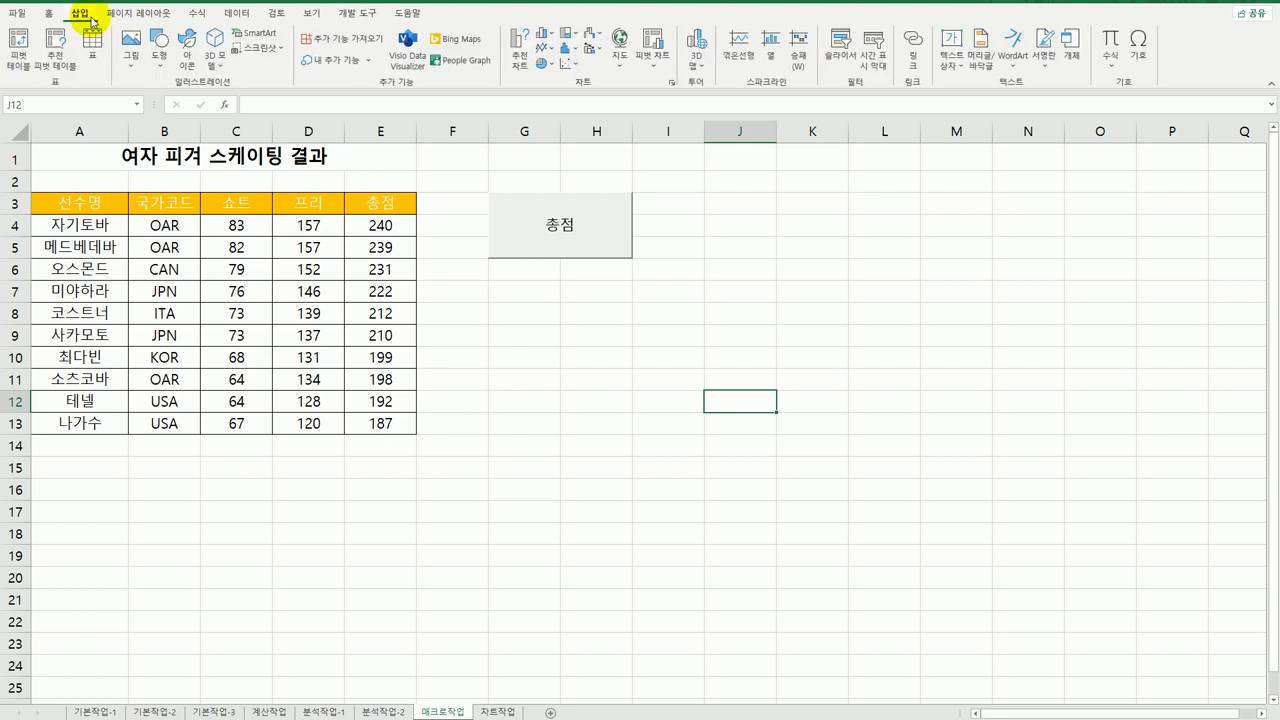
pyautogui.click(158, 58)
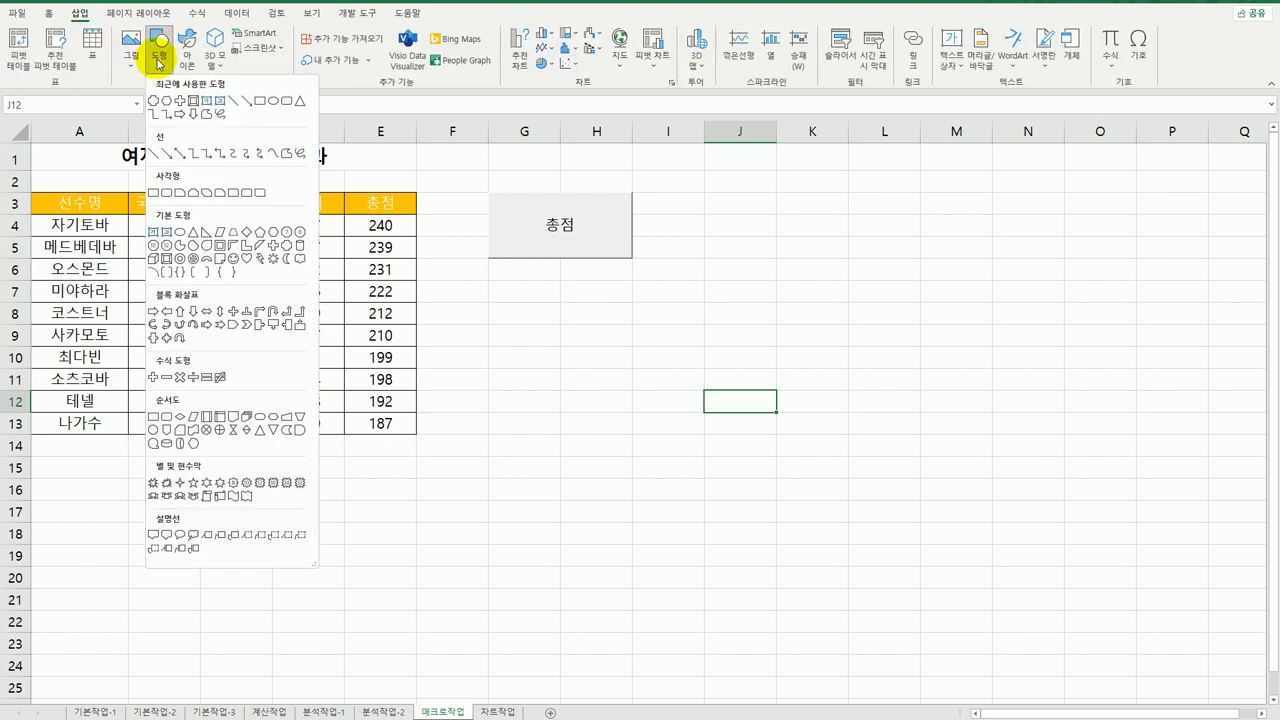
pyautogui.click(166, 193)
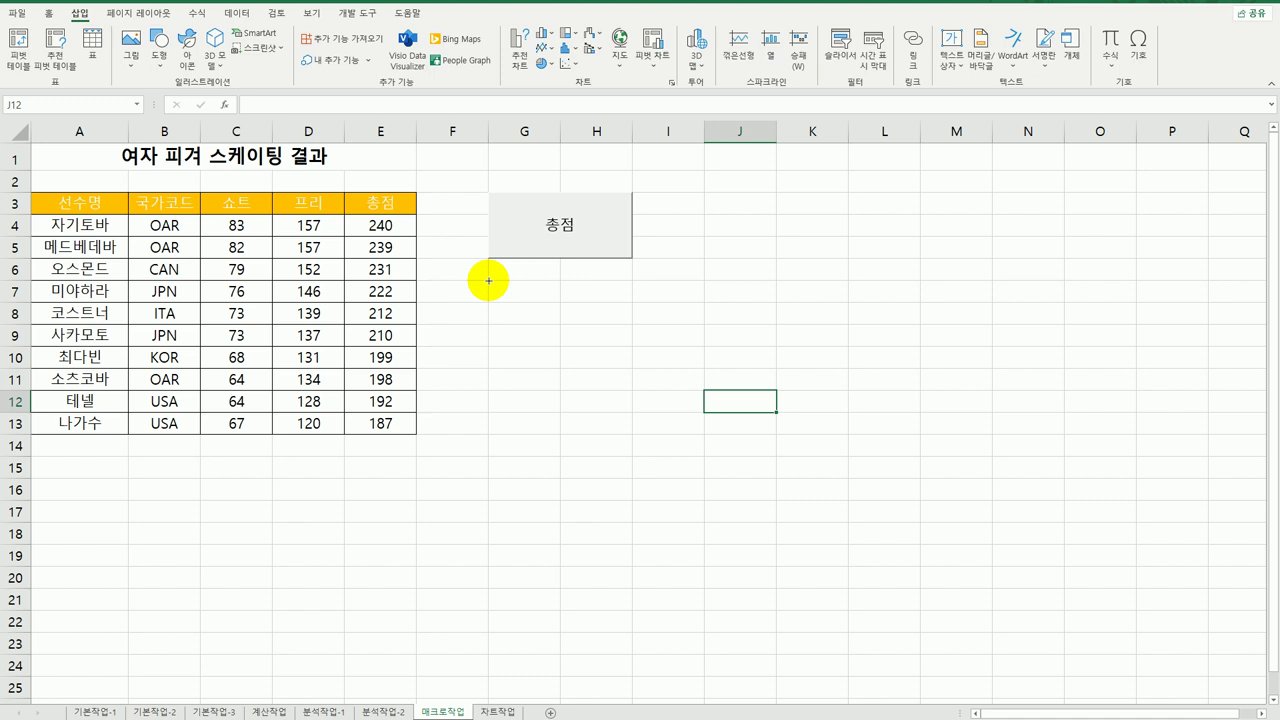
pyautogui.moveTo(489, 281); pyautogui.dragTo(609, 348)
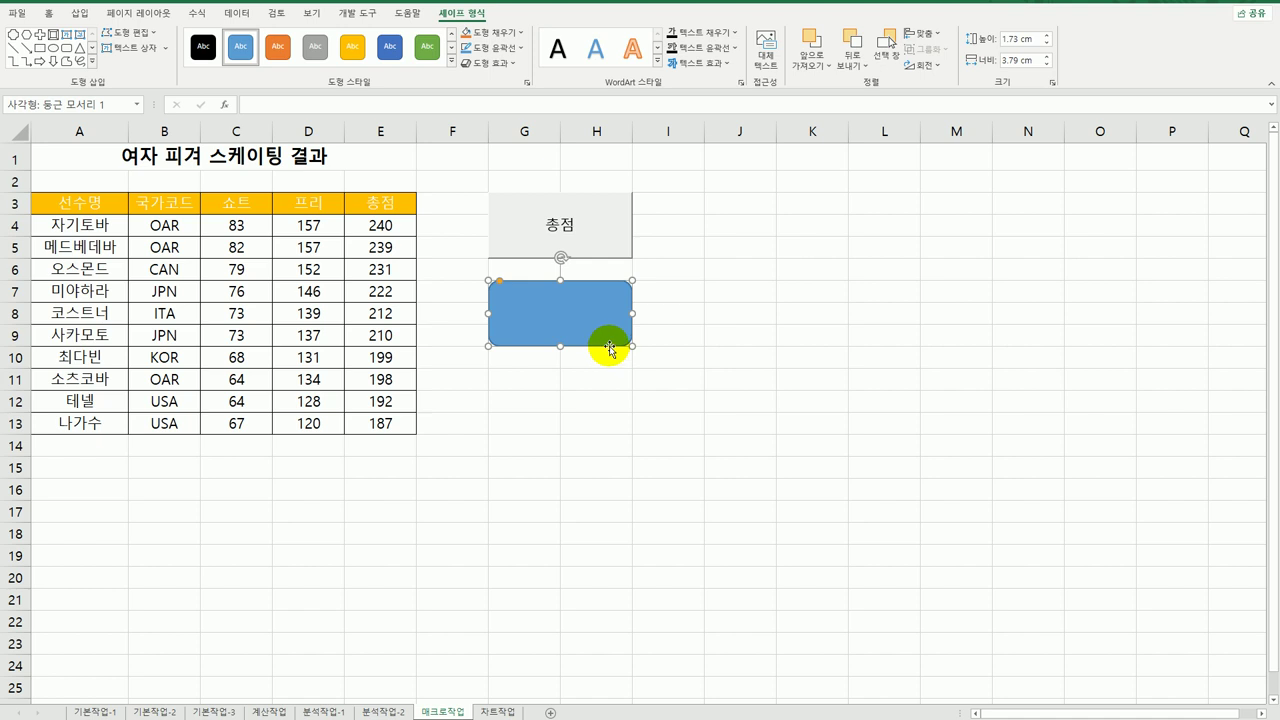
# Step: Label the rounded rectangle 셀스타일 and assign the 셀스타일 macro to it
pyautogui.write('세')
pyautogui.write('스타일')
pyautogui.rightClick(616, 318)
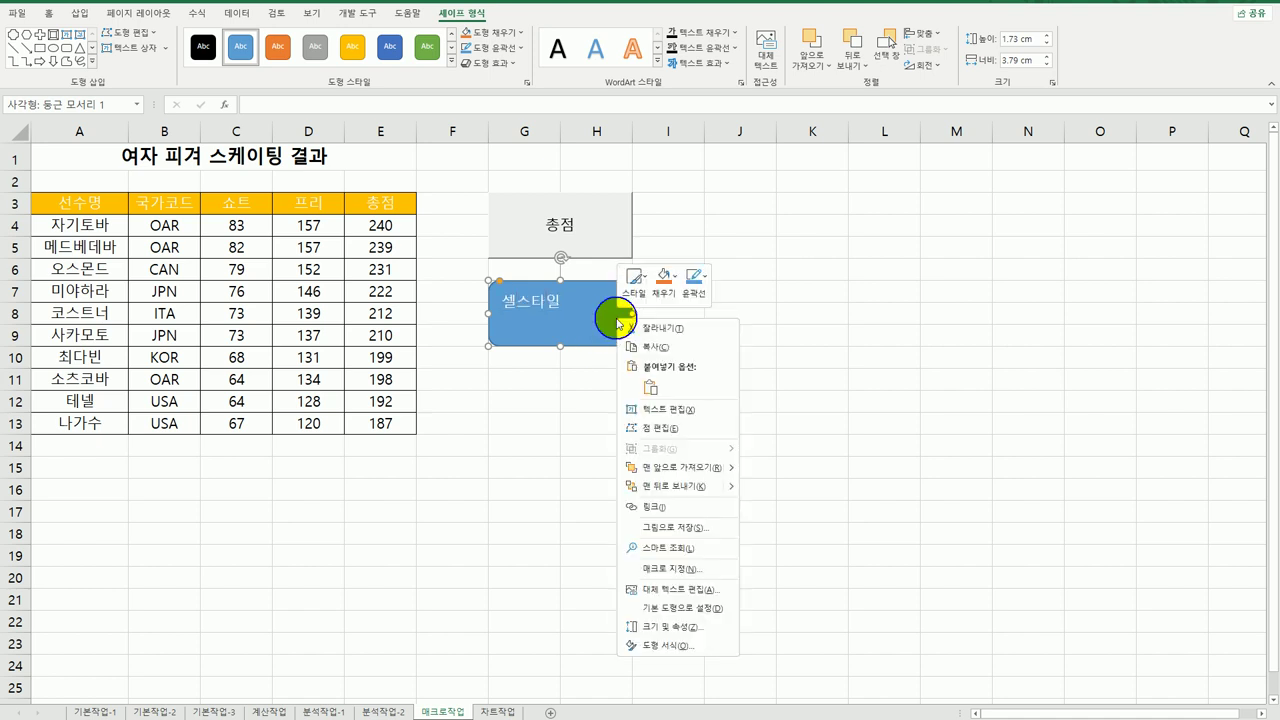
pyautogui.click(697, 568)
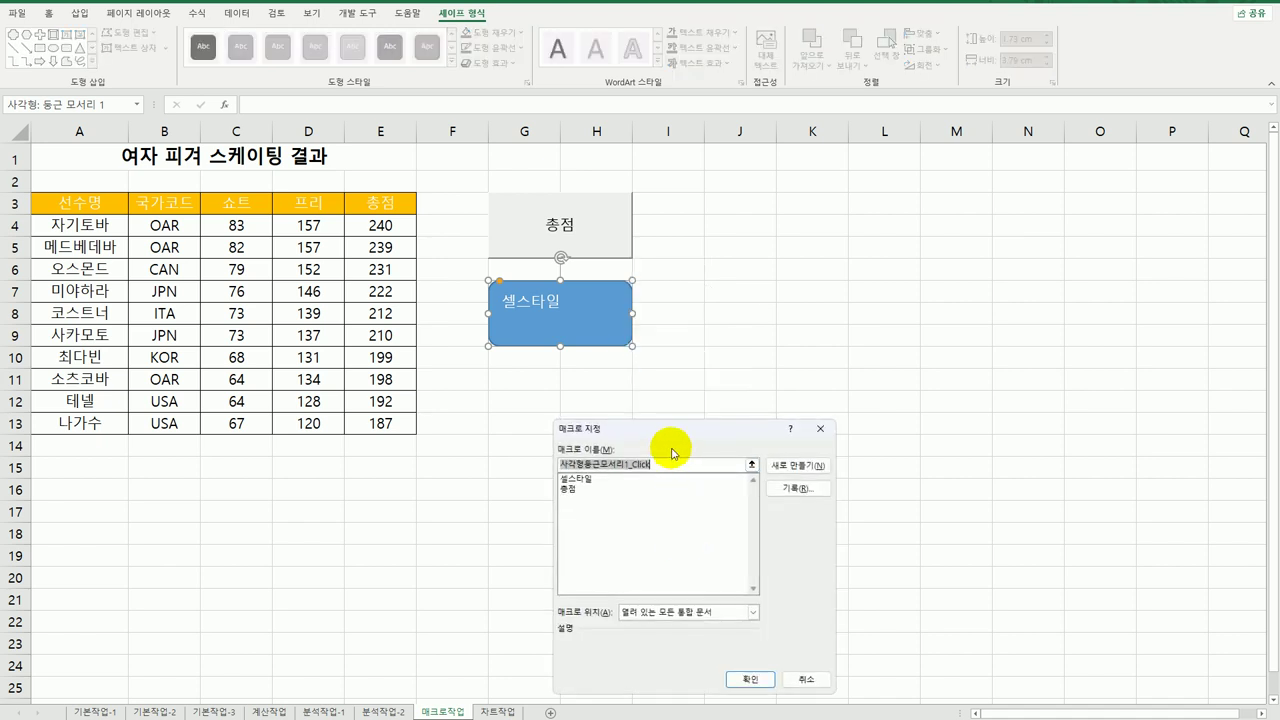
pyautogui.click(594, 480)
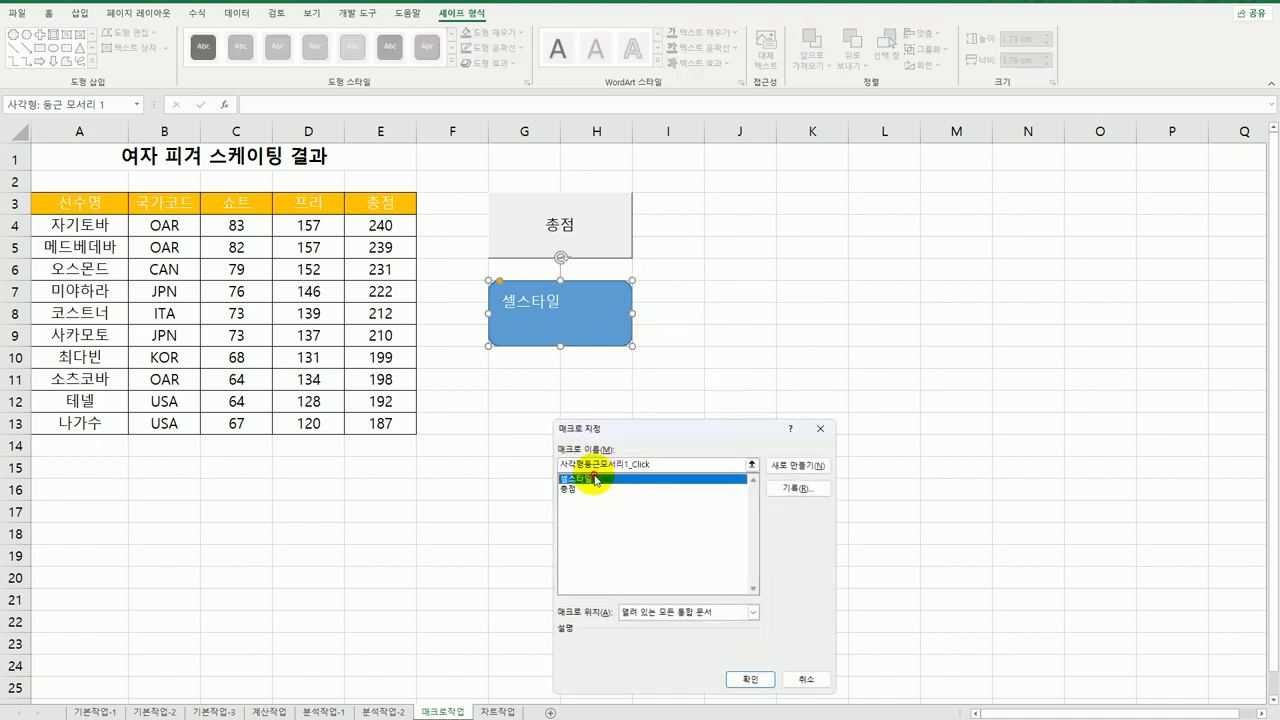
pyautogui.click(750, 679)
pyautogui.click(855, 547)
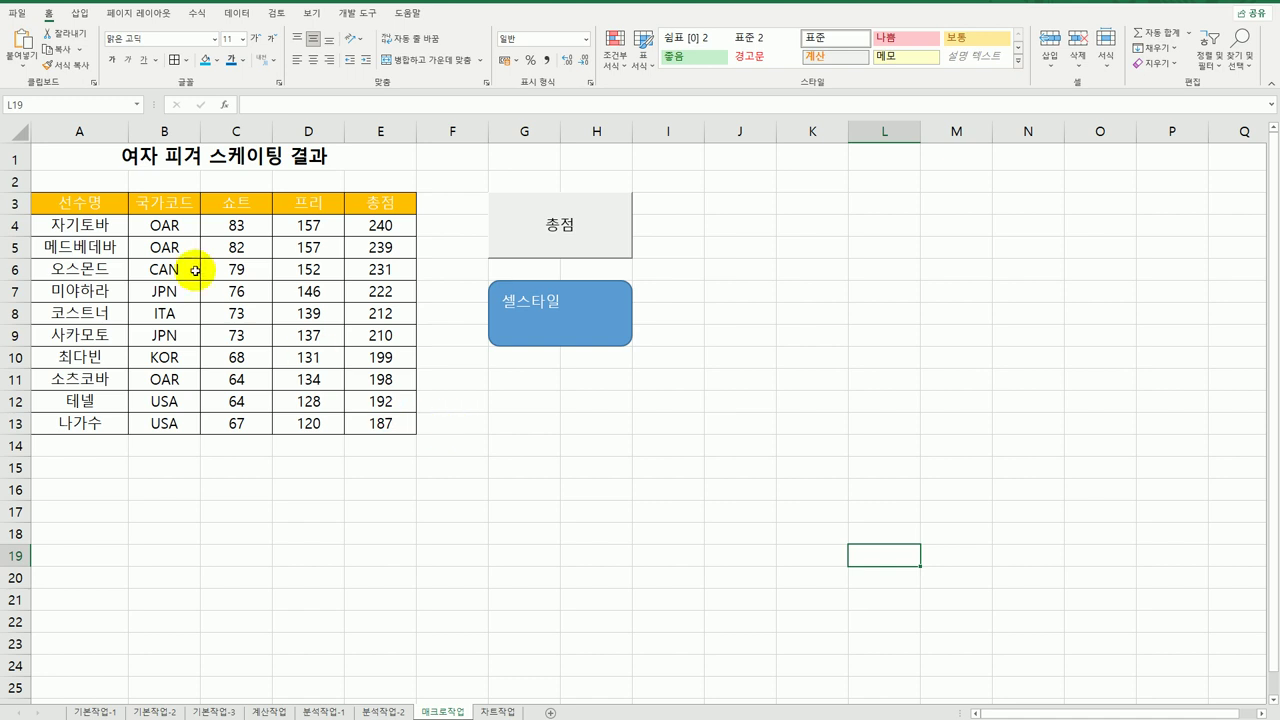
# Step: Test the 셀스타일 shape by applying the 강조색6 style to A3:E3 and running the shape's macro
pyautogui.moveTo(110, 204); pyautogui.dragTo(356, 205)
pyautogui.scroll(-3, 749, 40)
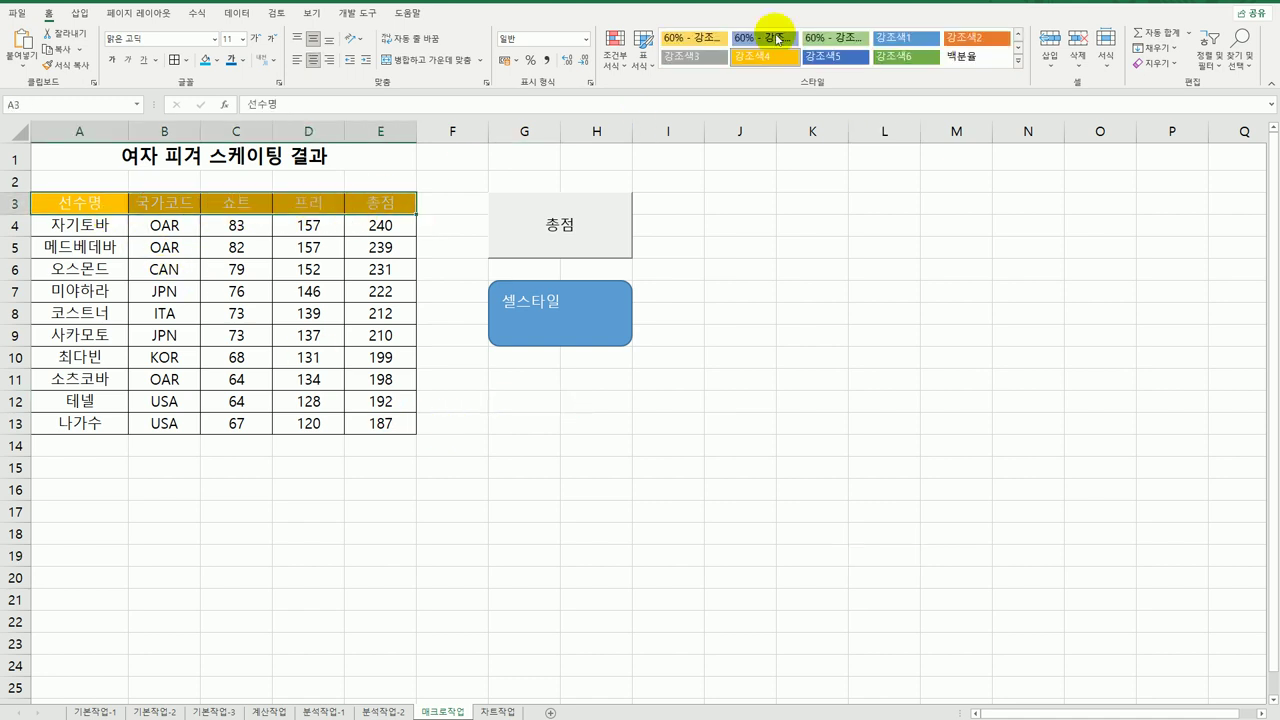
pyautogui.click(893, 70)
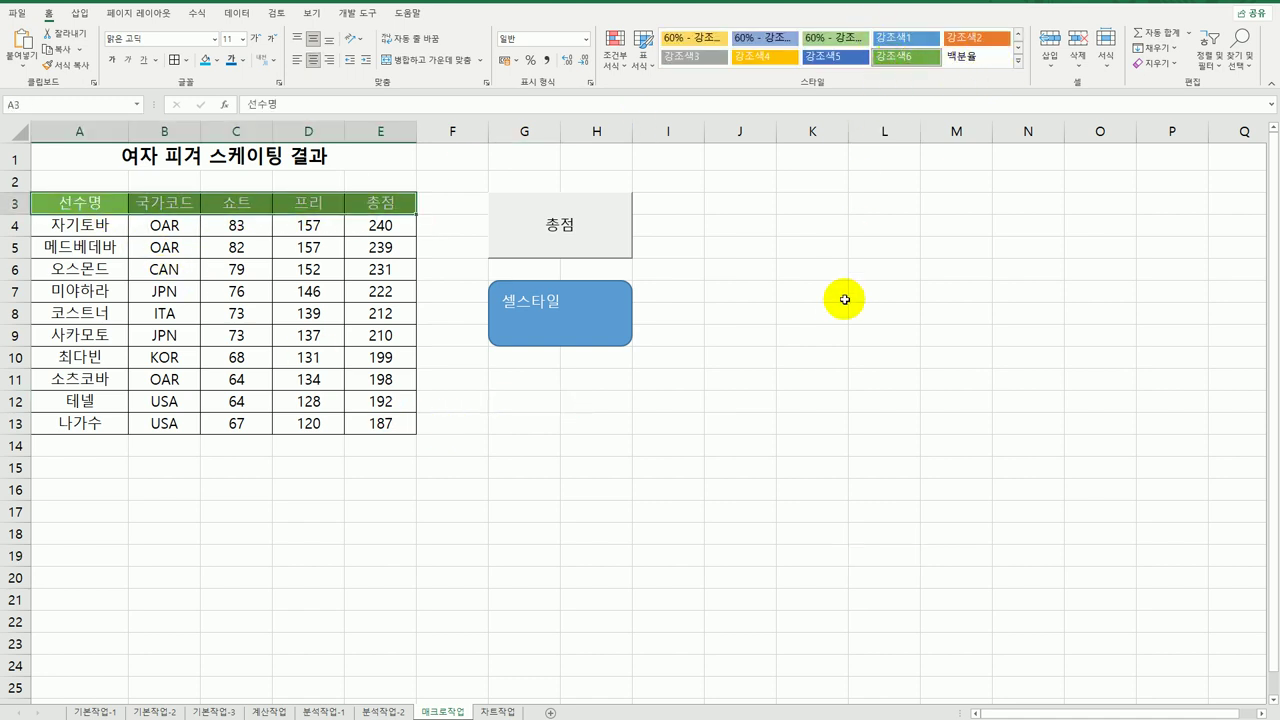
pyautogui.click(545, 310)
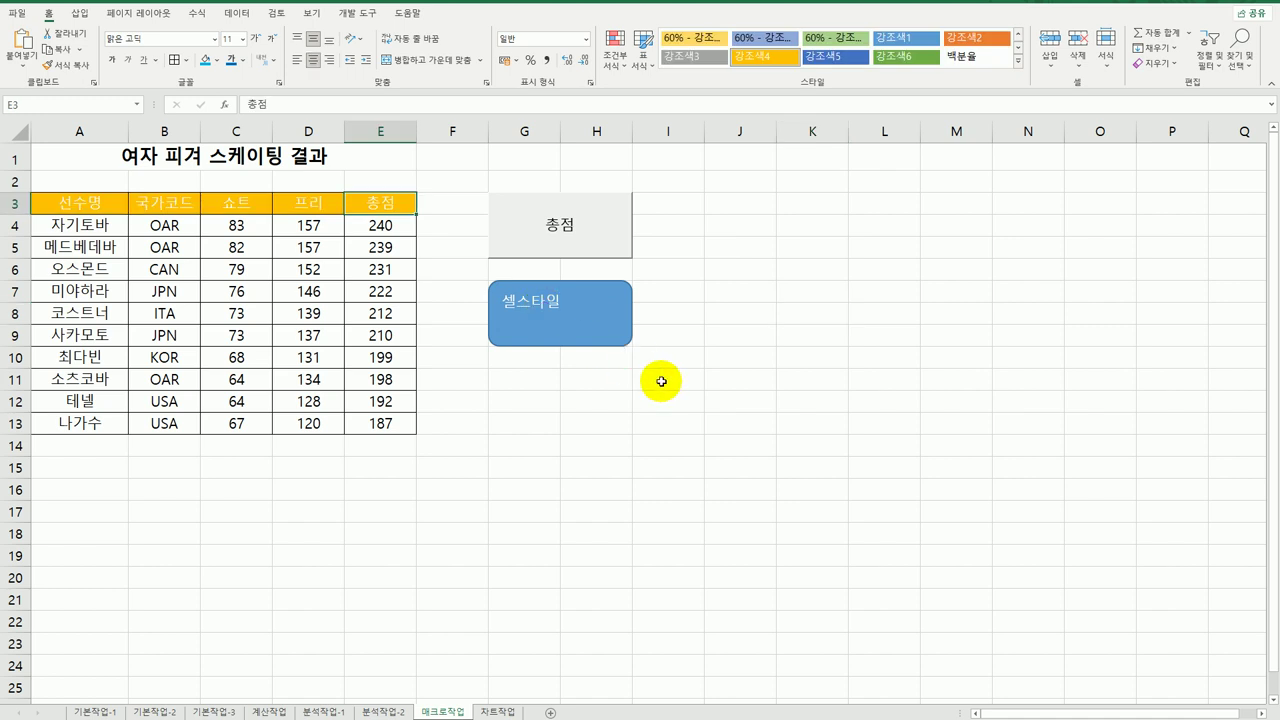
pyautogui.click(661, 381)
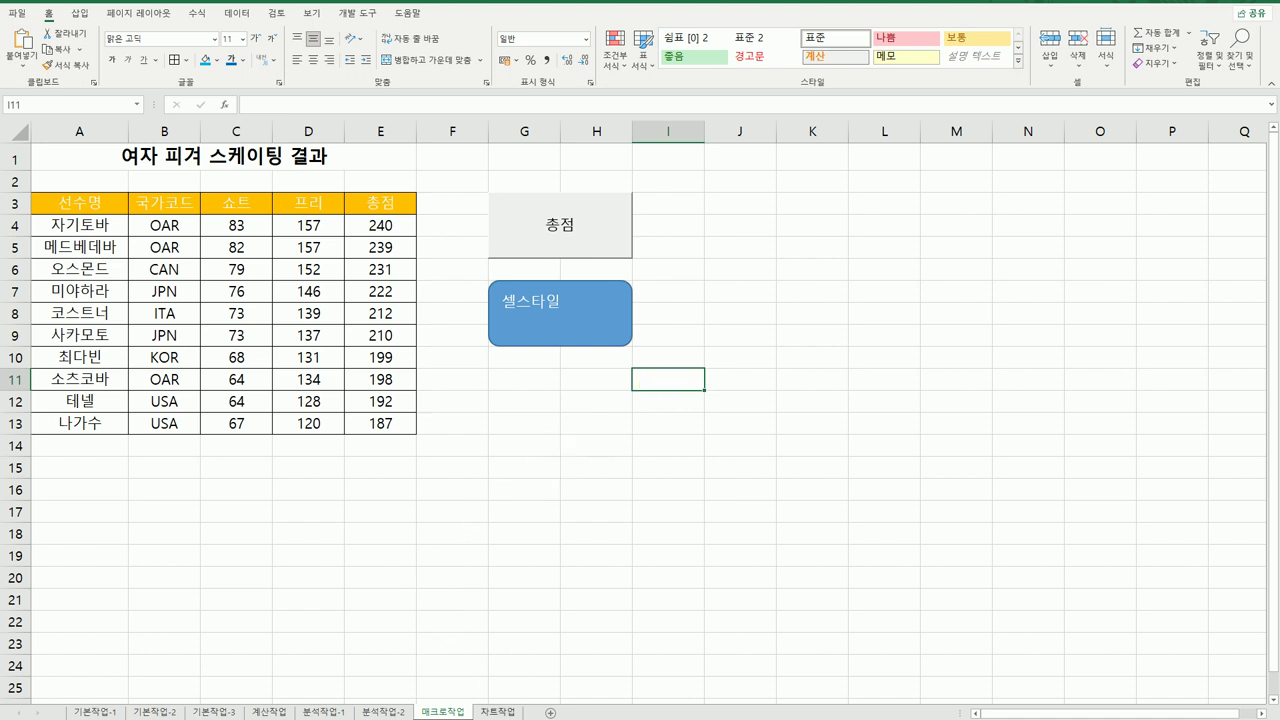
# Step: On the 차트작업 sheet, limit the chart's data range to the header A3:C3 and the April–June rows A7:C9
pyautogui.click(497, 711)
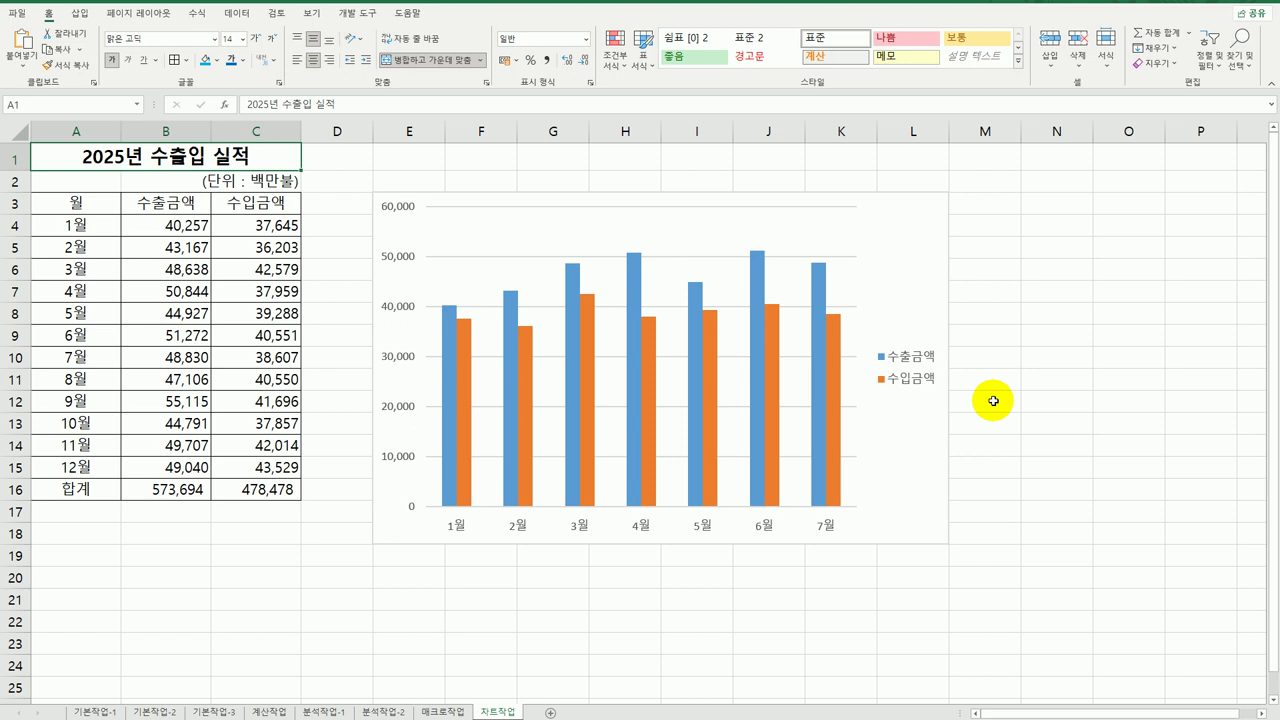
pyautogui.rightClick(569, 234)
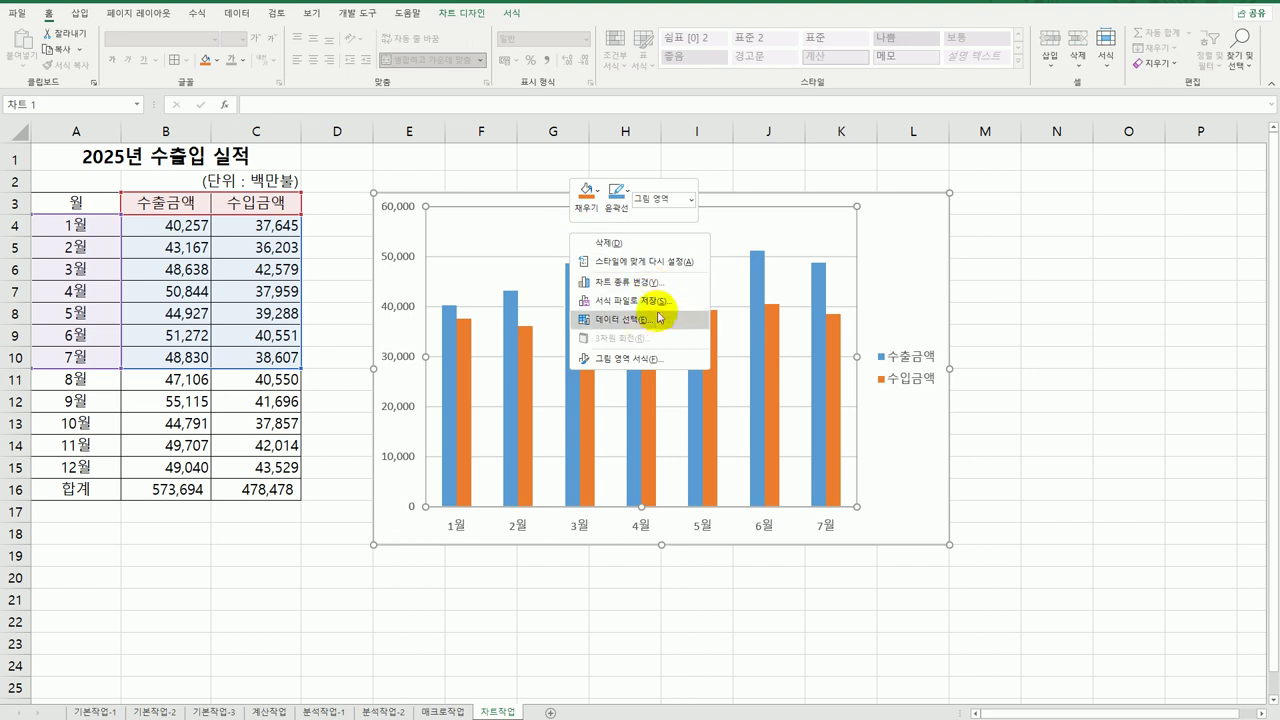
pyautogui.click(590, 312)
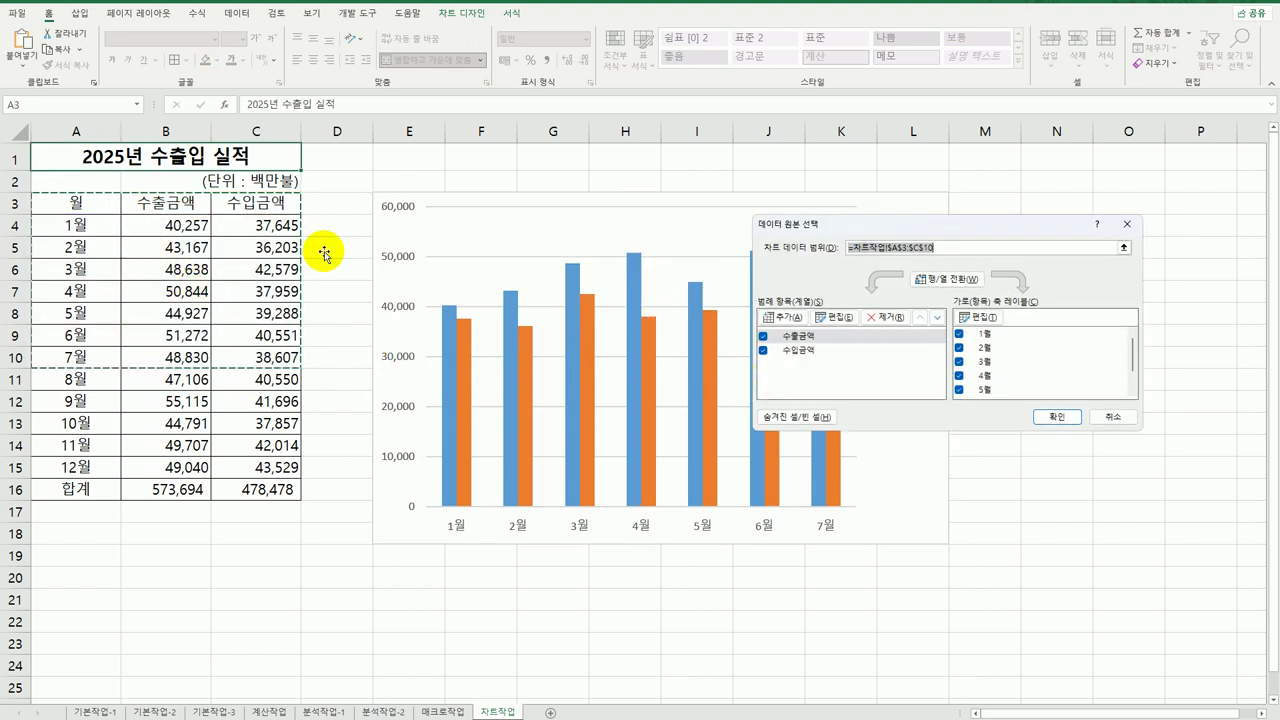
pyautogui.moveTo(77, 208); pyautogui.dragTo(255, 203)
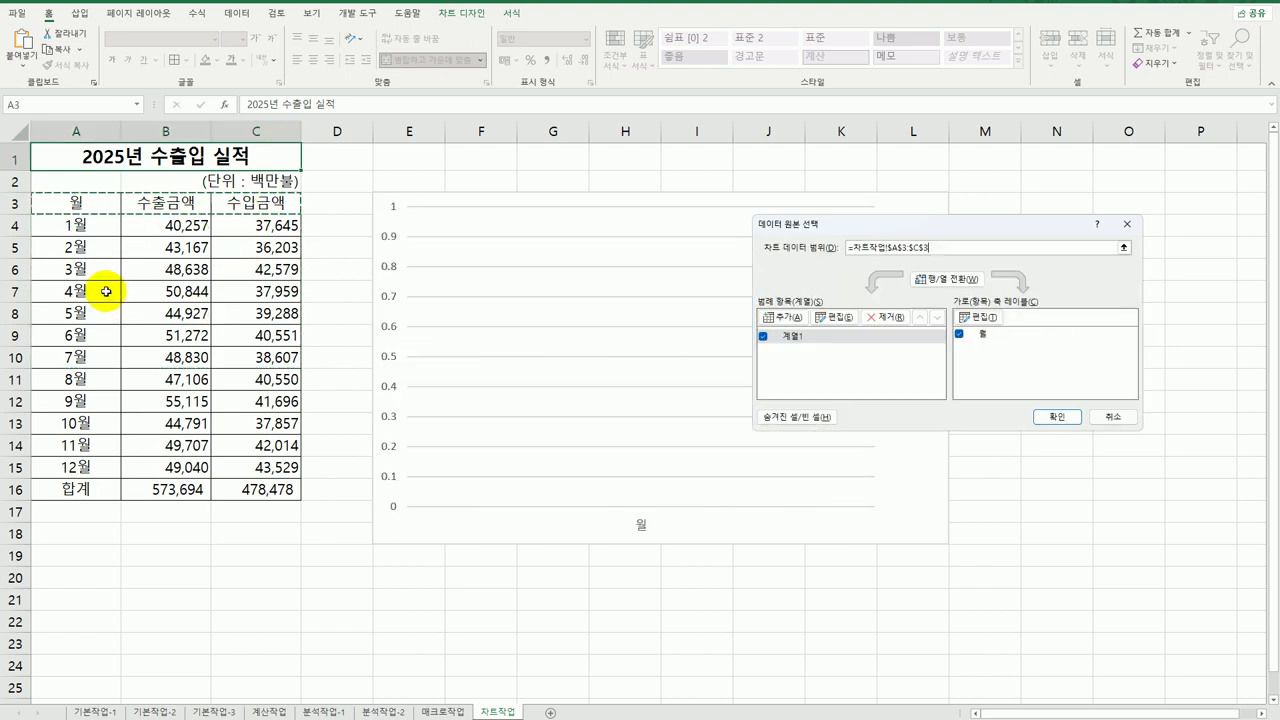
pyautogui.keyDown('ctrl'); pyautogui.moveTo(106, 291); pyautogui.dragTo(270, 337); pyautogui.keyUp('ctrl')
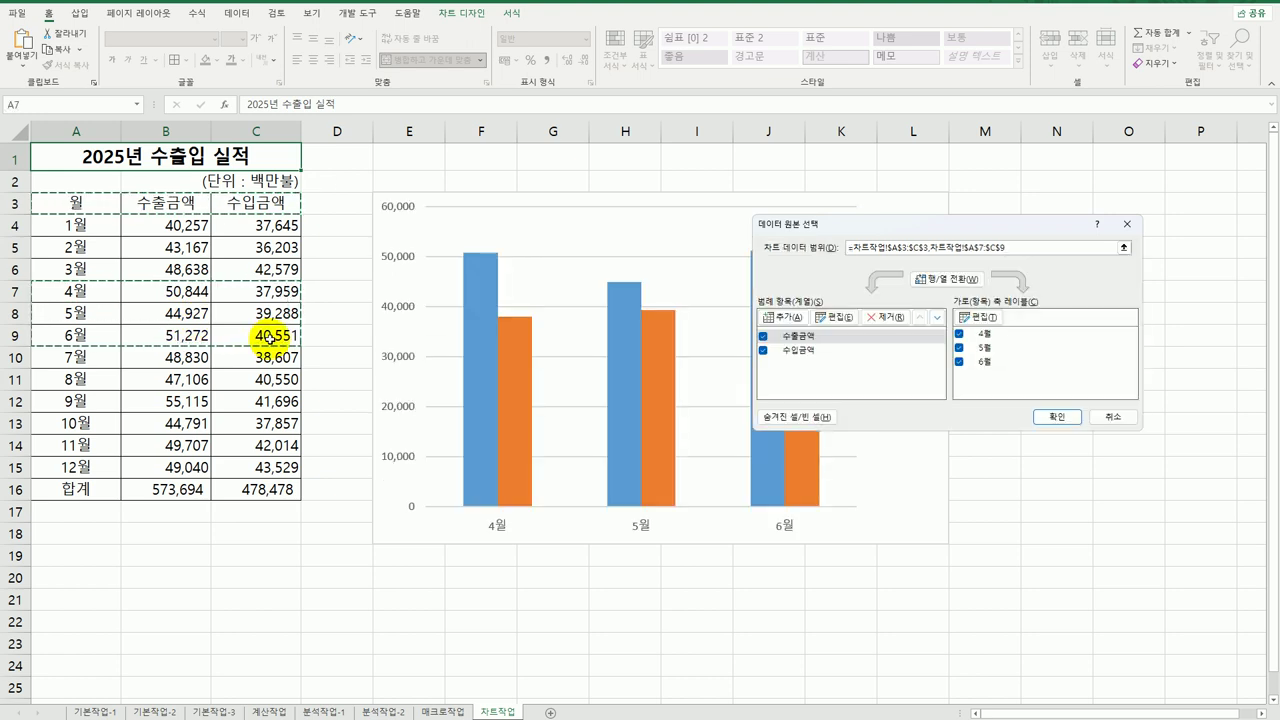
pyautogui.click(1056, 416)
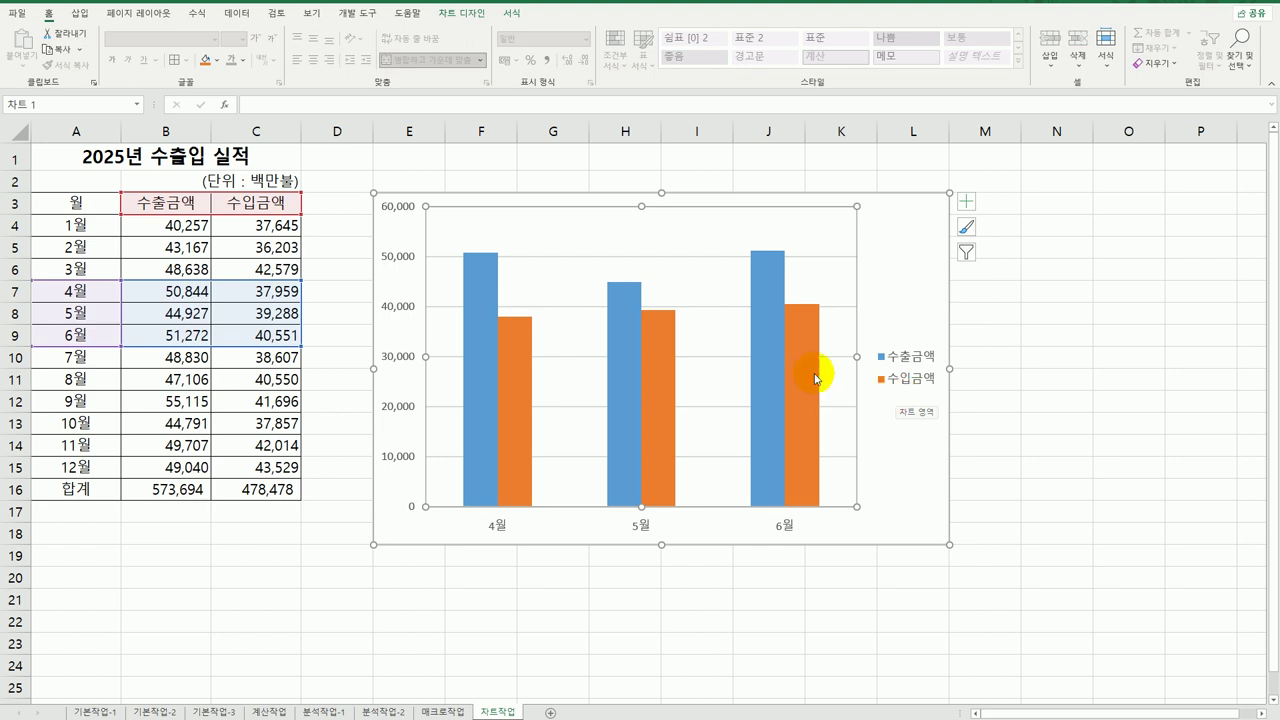
# Step: Change the chart type to a line chart with markers (표식이 있는 꺾은선형)
pyautogui.rightClick(717, 245)
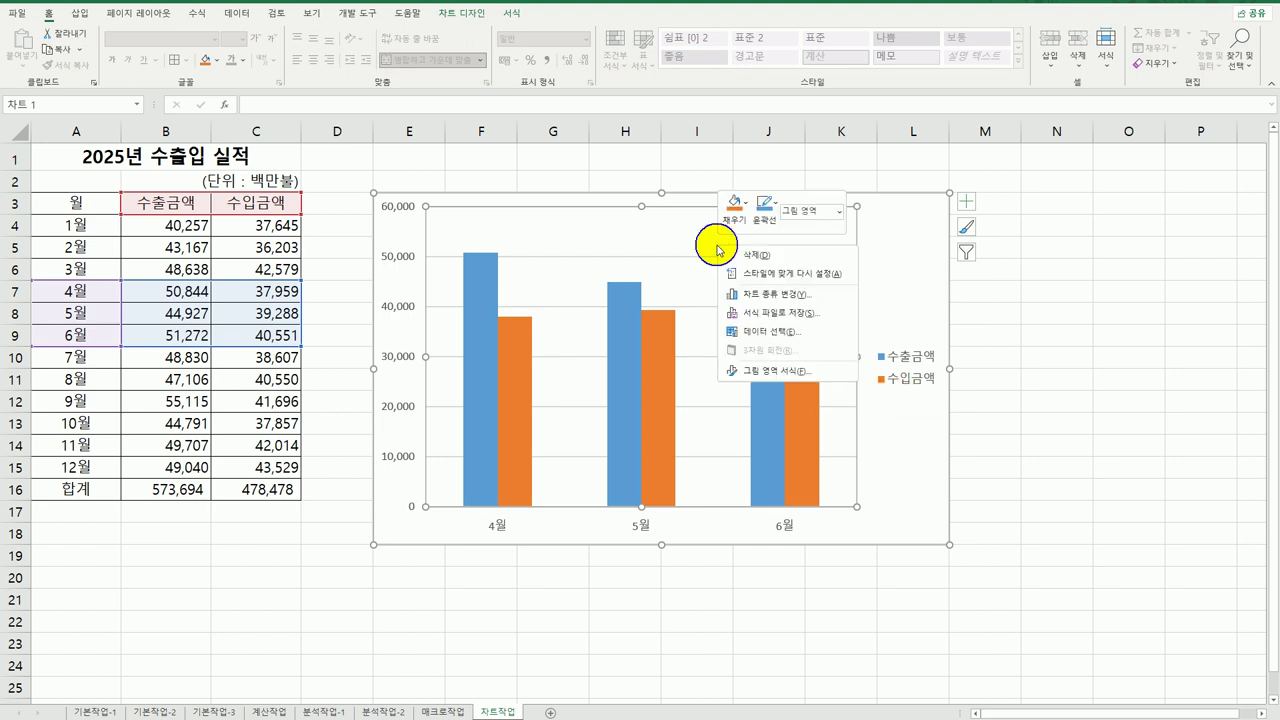
pyautogui.click(773, 294)
pyautogui.click(456, 264)
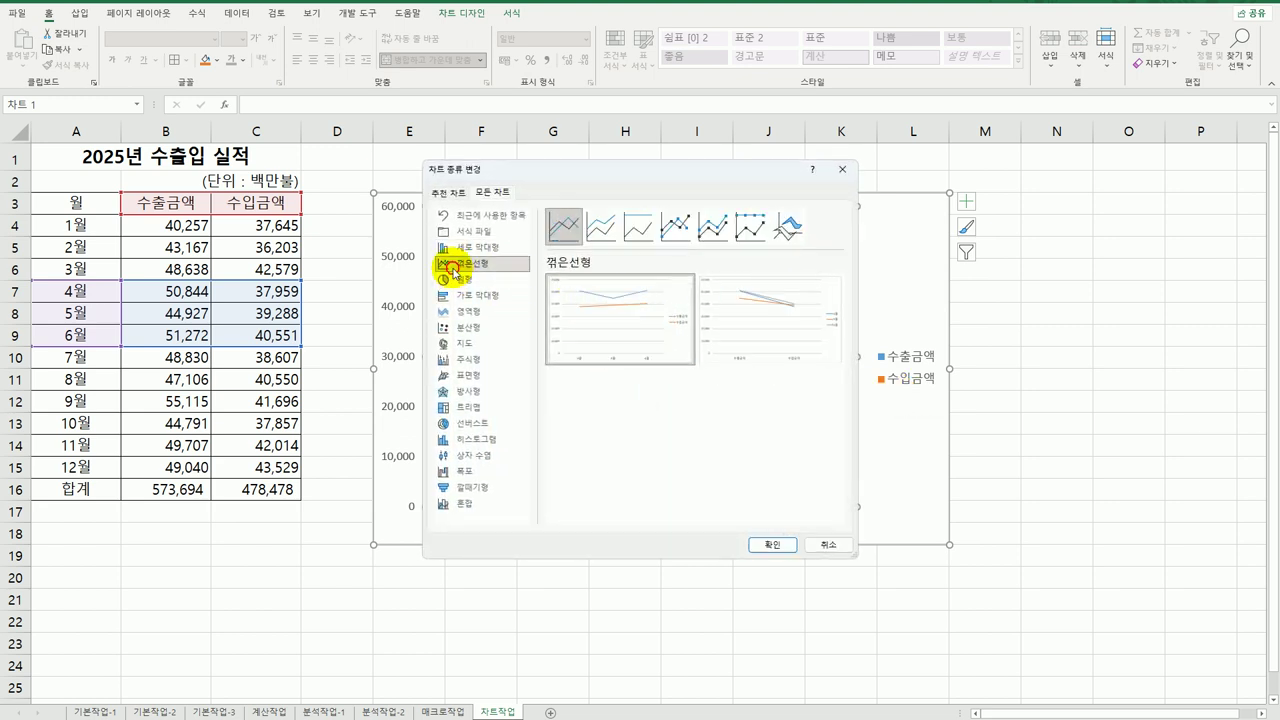
pyautogui.click(675, 234)
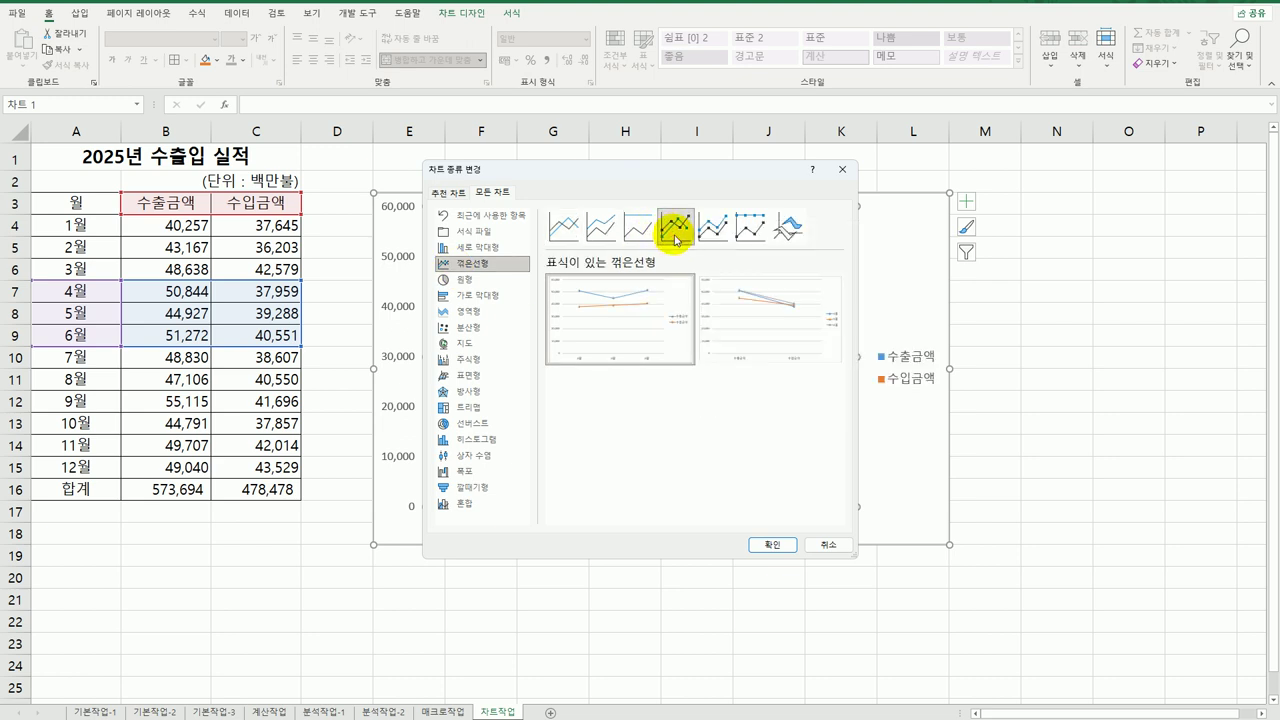
pyautogui.click(775, 546)
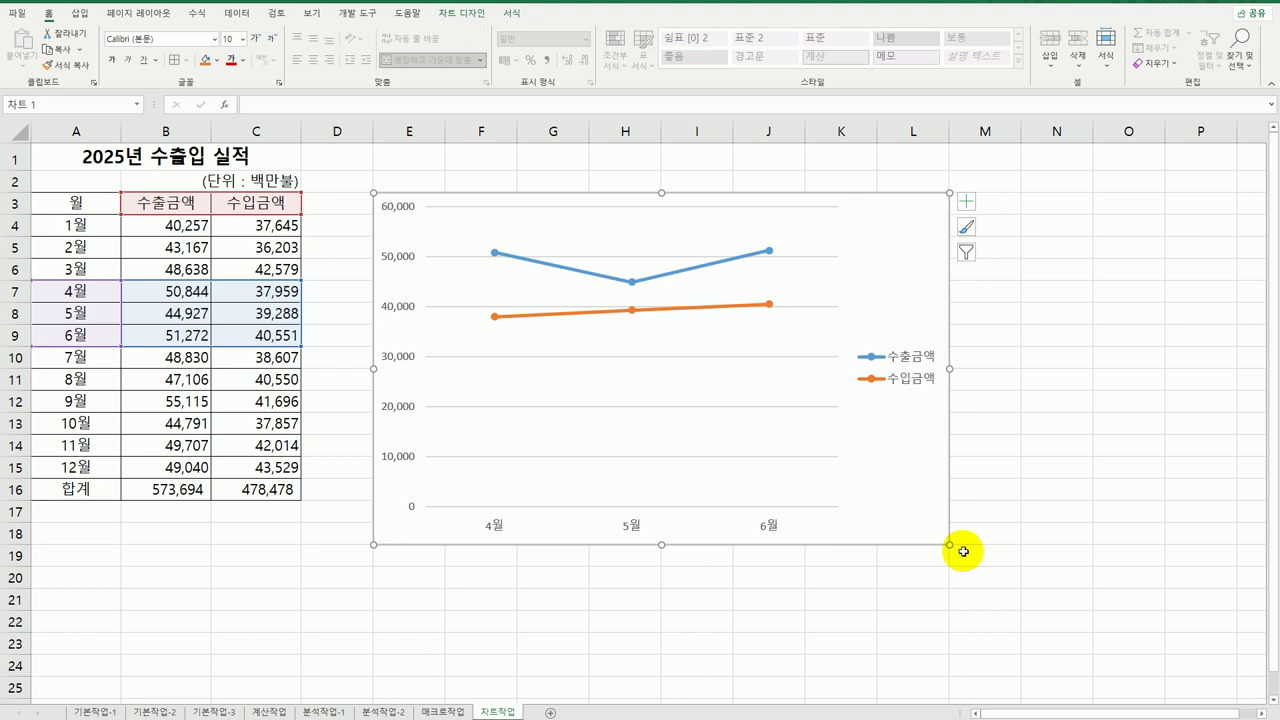
# Step: Add a chart title reading 2/4분기 수출입 현황
pyautogui.click(966, 201)
pyautogui.click(1025, 246)
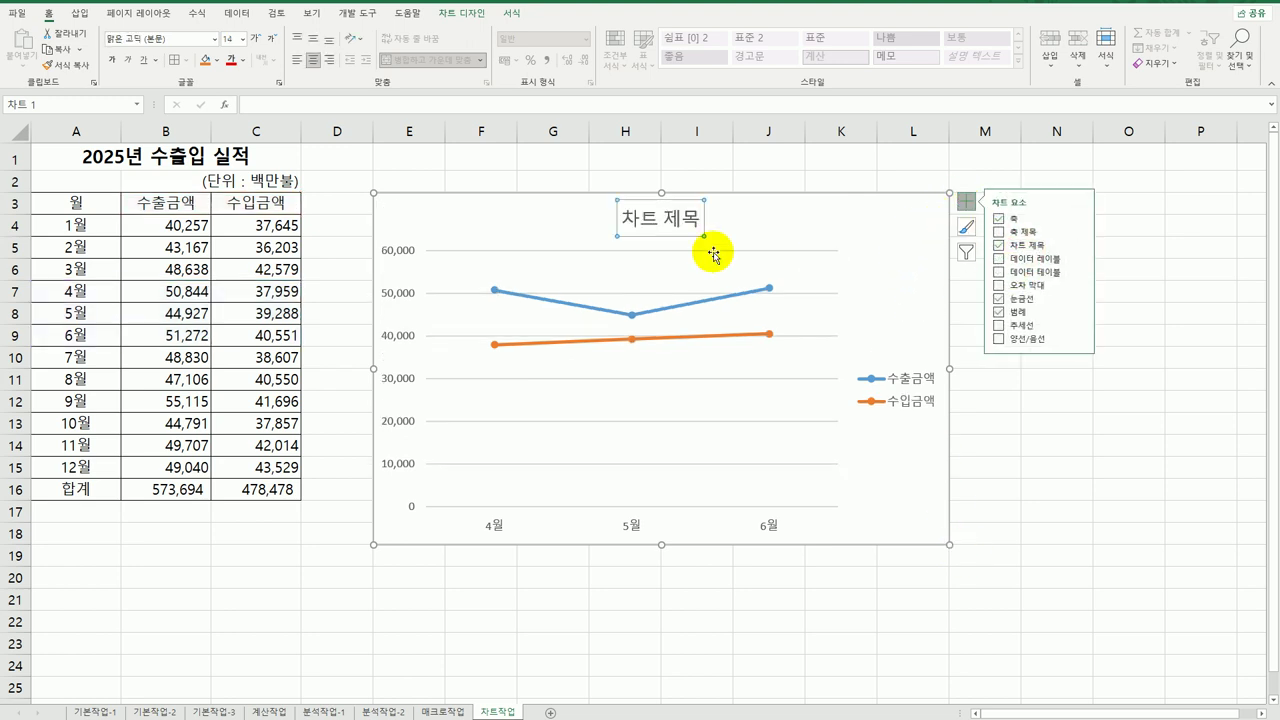
pyautogui.moveTo(620, 218); pyautogui.dragTo(719, 223)
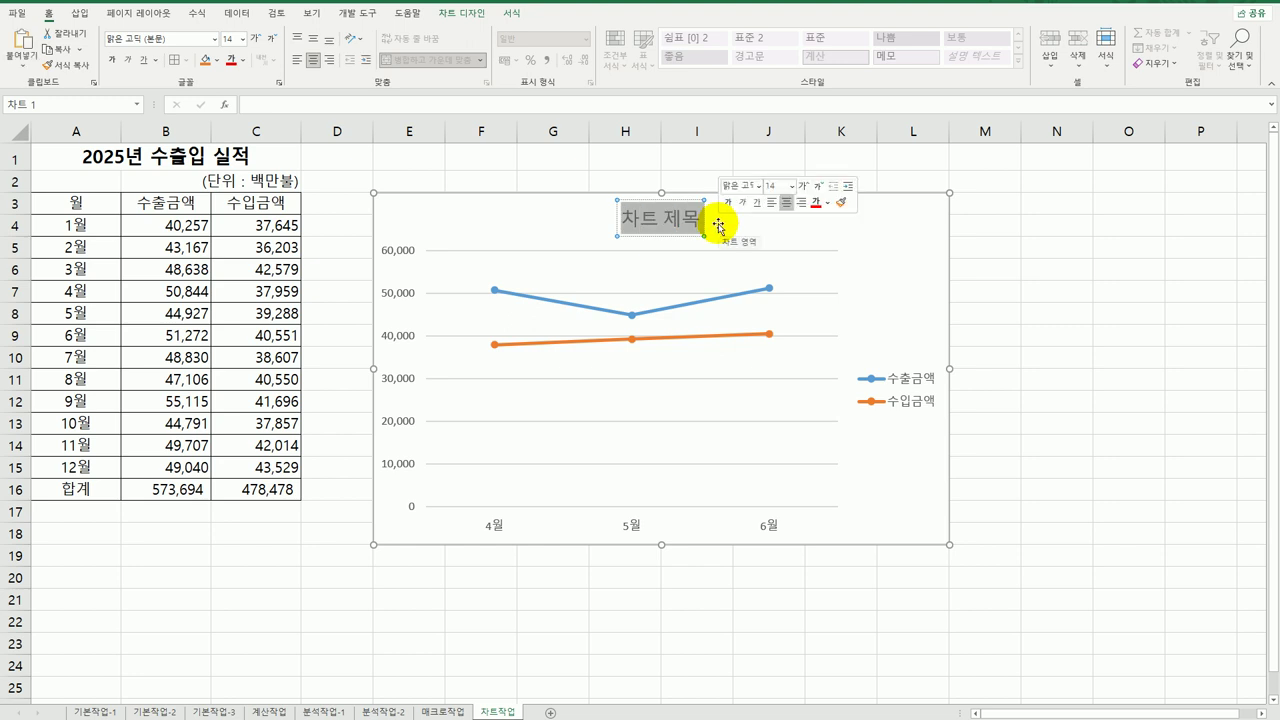
pyautogui.write('2/4분기')
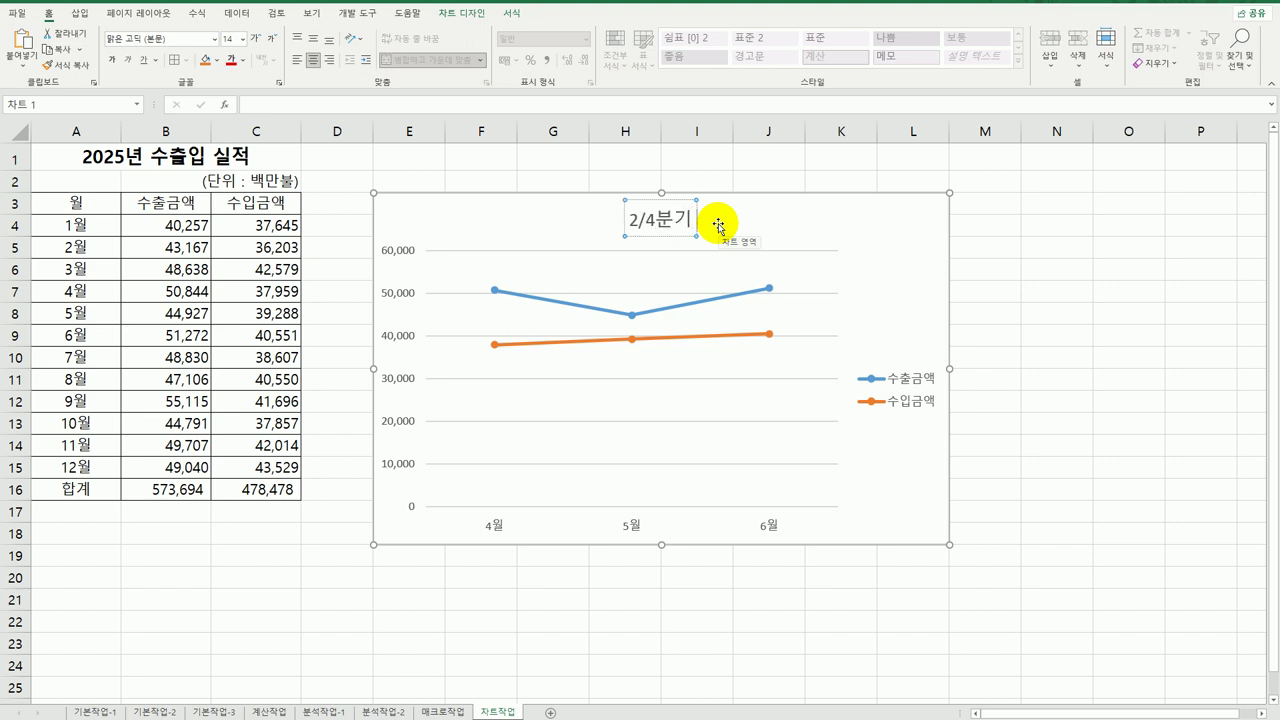
pyautogui.write(' 수출')
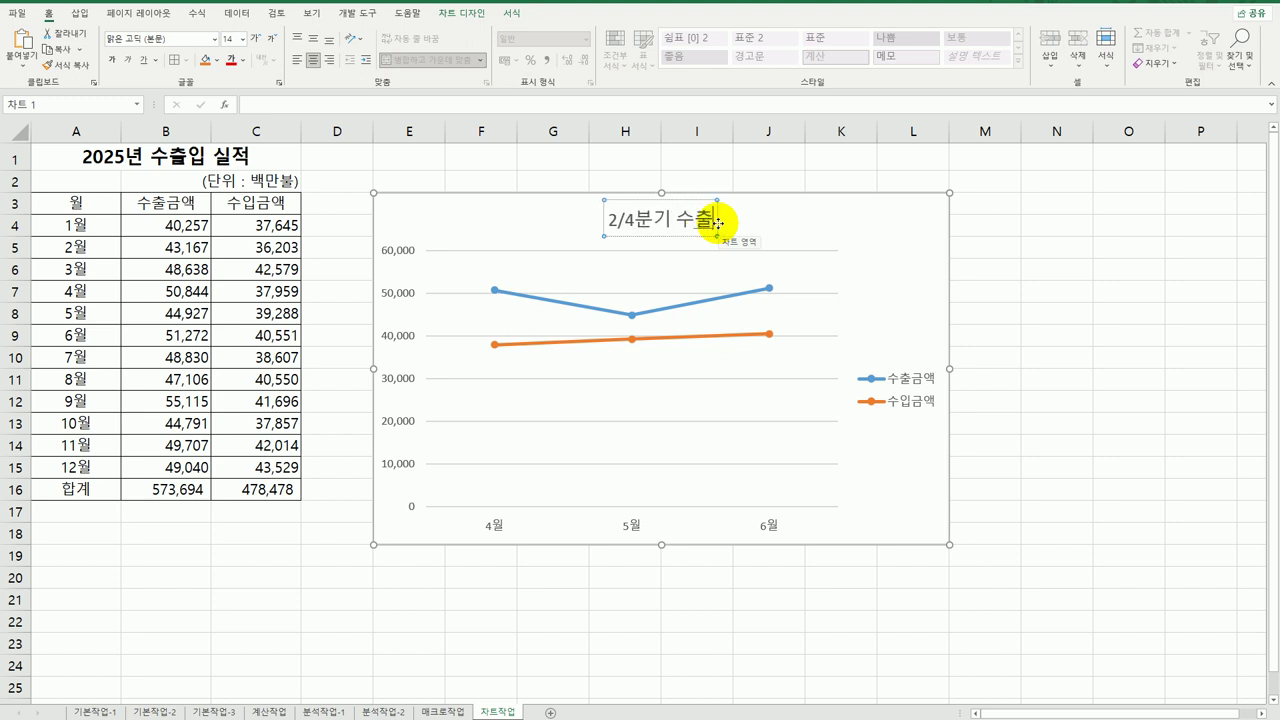
pyautogui.write('입 현황')
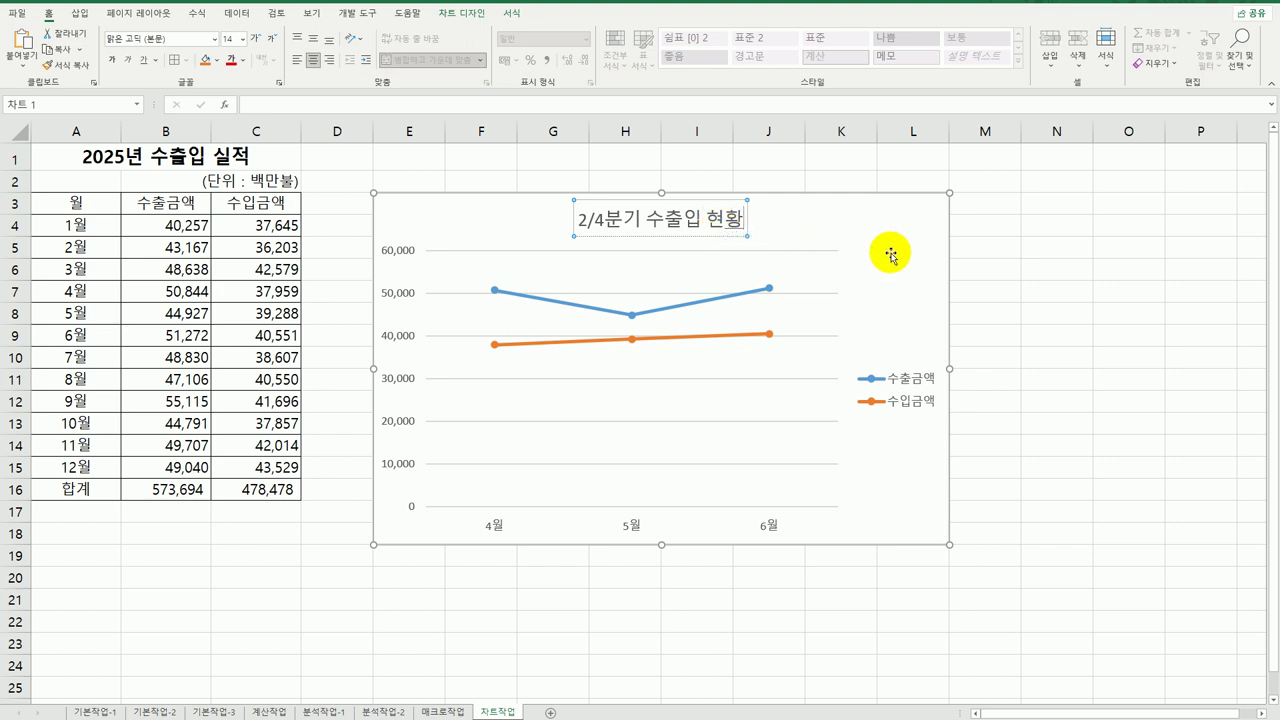
pyautogui.click(906, 222)
# Step: Place the chart legend below the plot area (아래쪽)
pyautogui.click(963, 209)
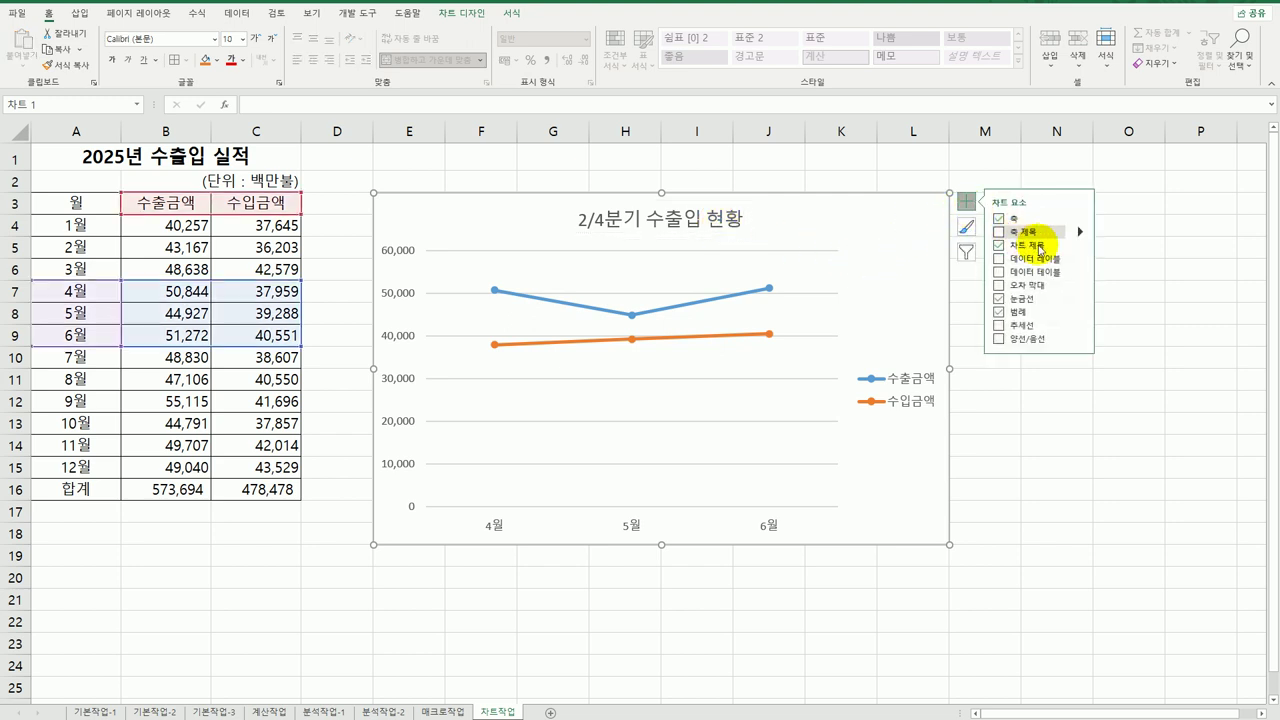
pyautogui.click(1080, 312)
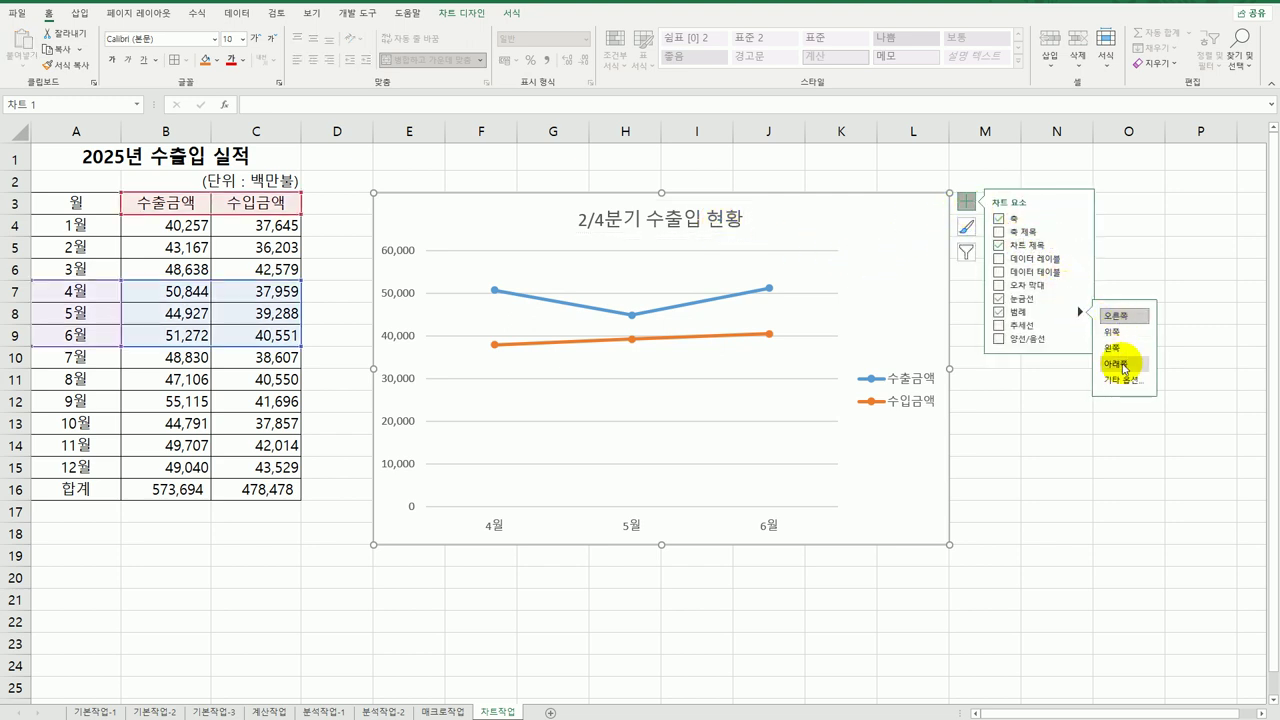
pyautogui.click(1116, 364)
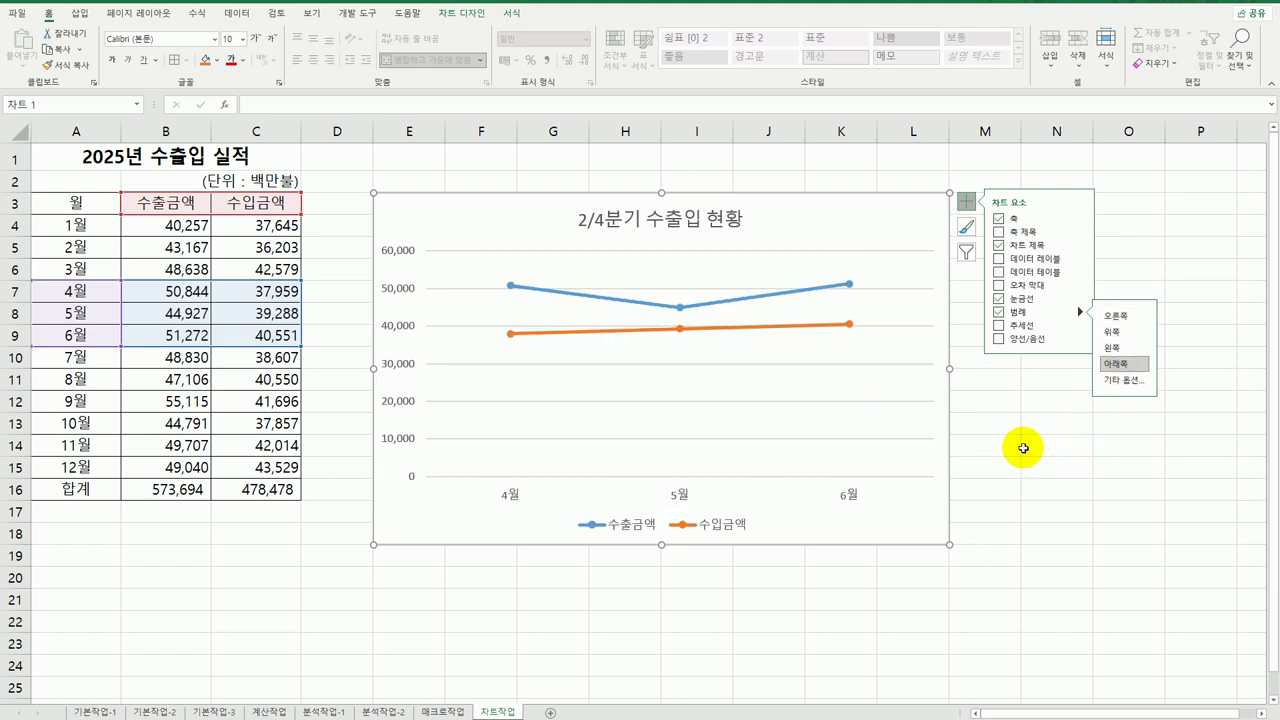
# Step: Apply the centred inner (안쪽) shadow preset to the chart area
pyautogui.rightClick(919, 212)
pyautogui.click(980, 557)
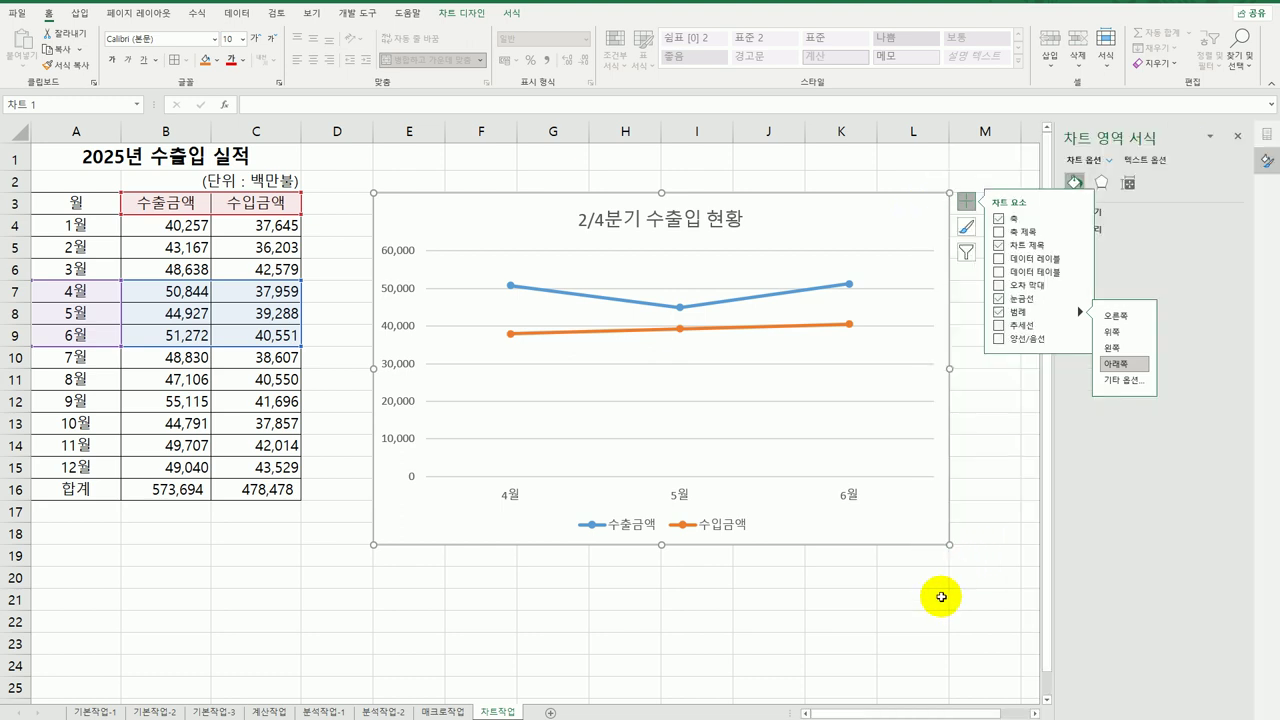
pyautogui.click(966, 202)
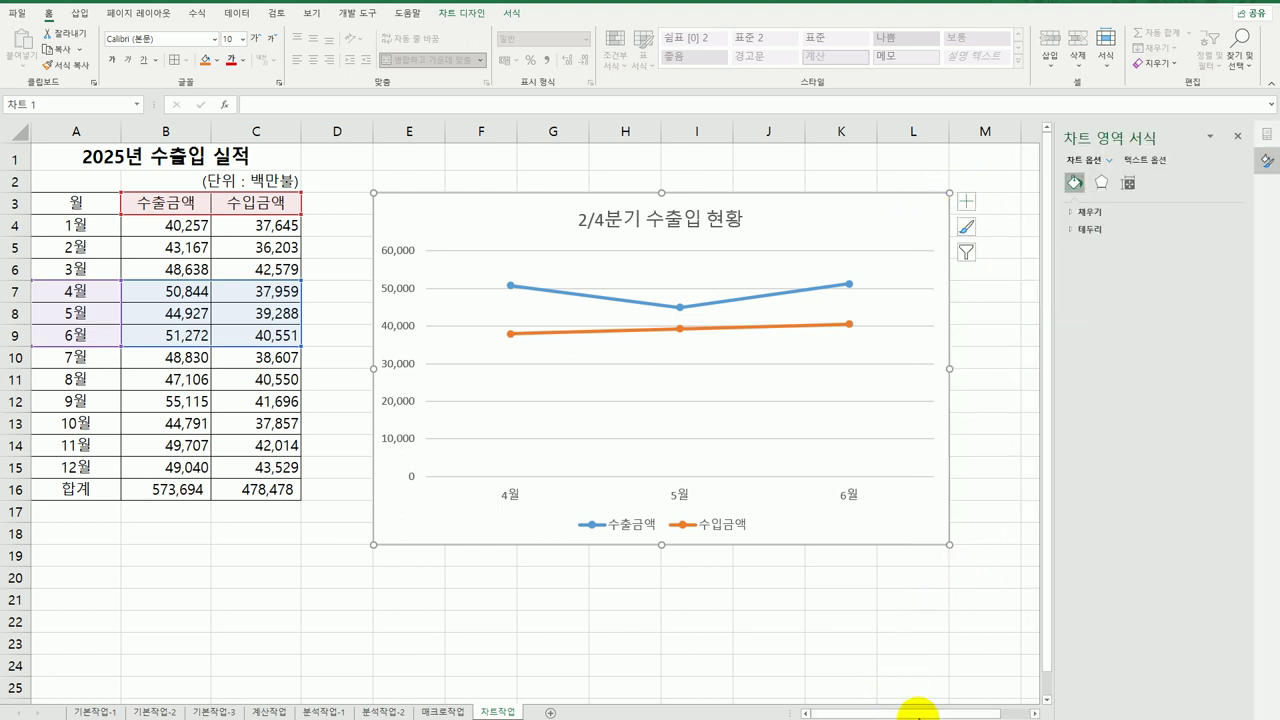
pyautogui.click(1035, 713)
pyautogui.click(1035, 713)
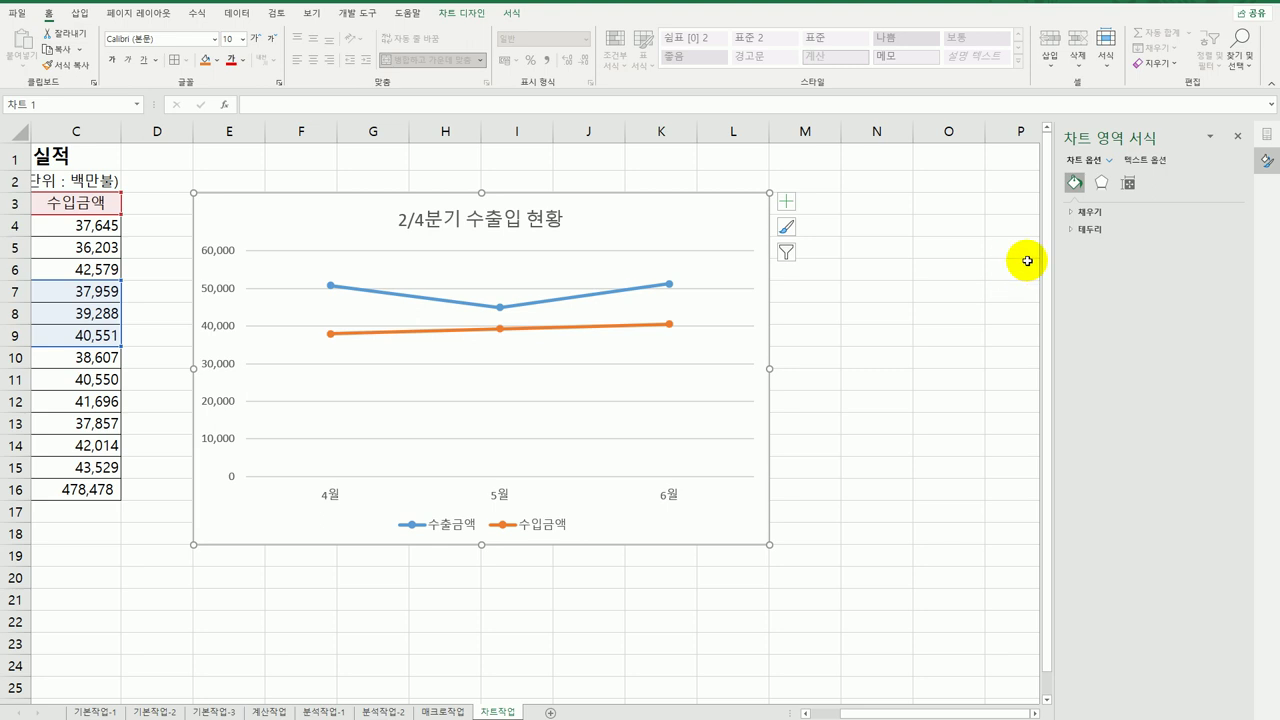
pyautogui.click(1099, 184)
pyautogui.click(1104, 212)
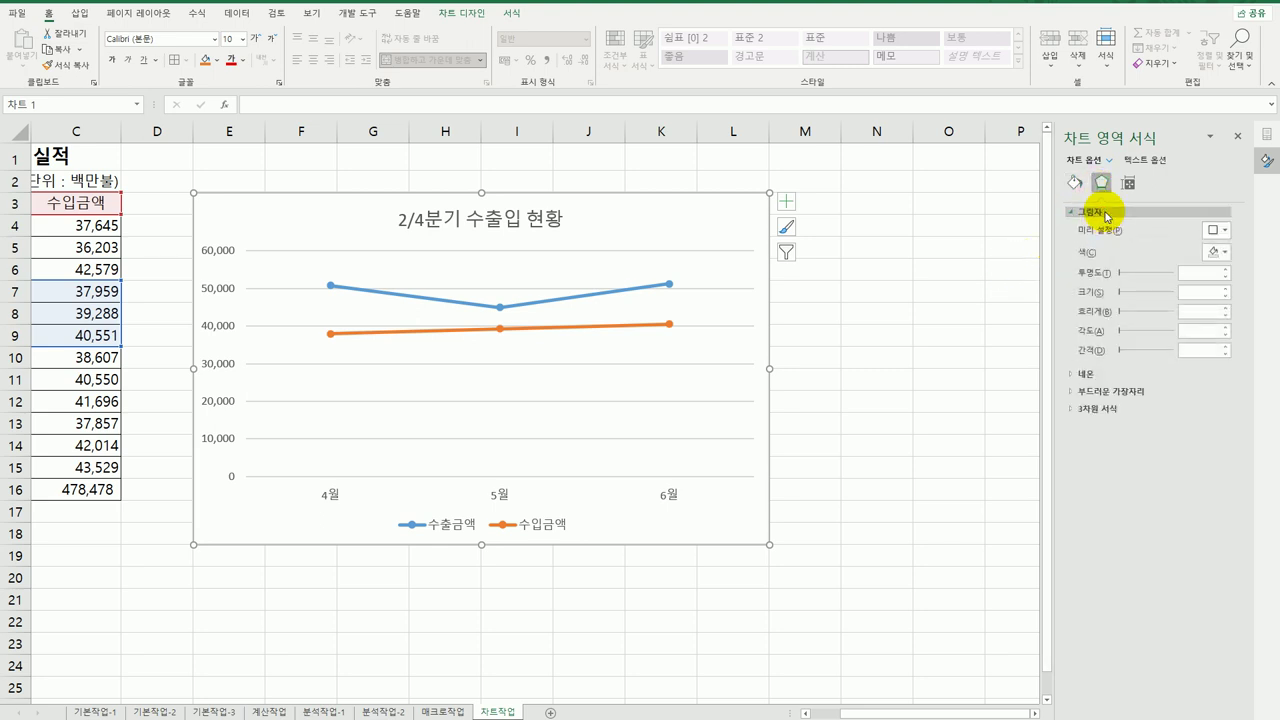
pyautogui.click(1216, 230)
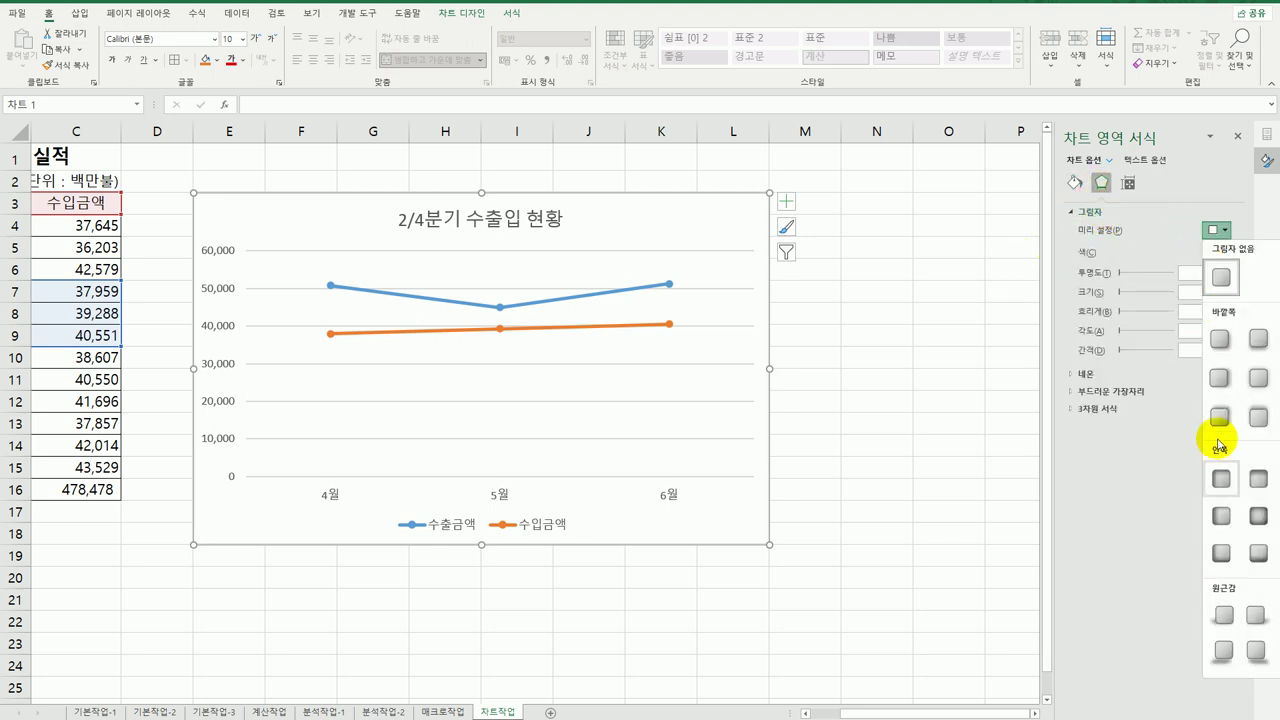
pyautogui.click(1257, 517)
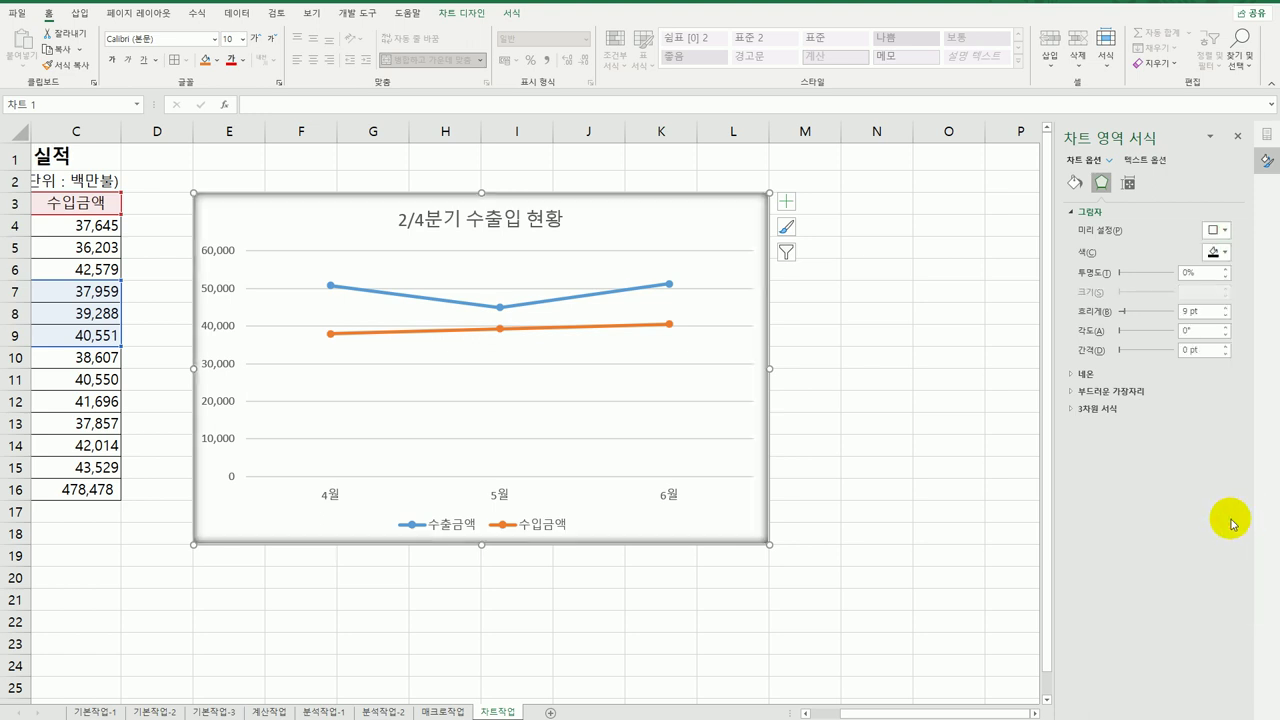
# Step: Give the chart area's border rounded corners (둥근 모서리) and deselect the chart
pyautogui.click(1073, 184)
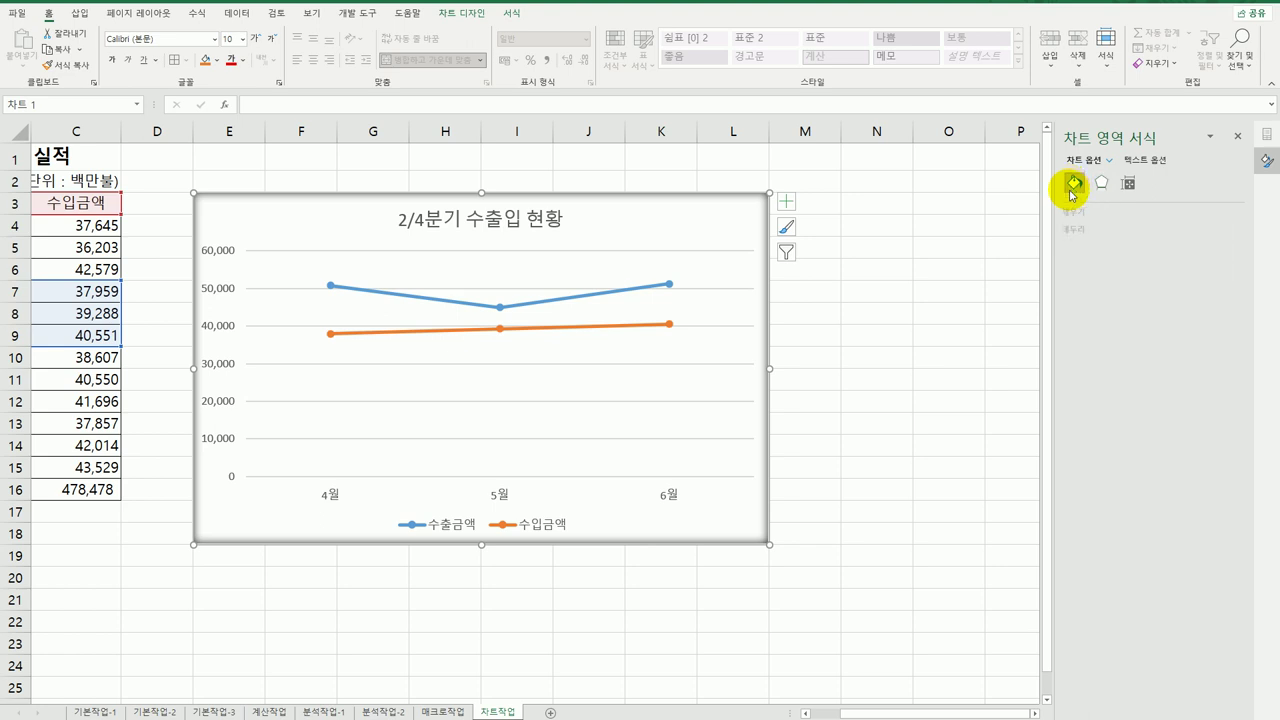
pyautogui.click(1100, 229)
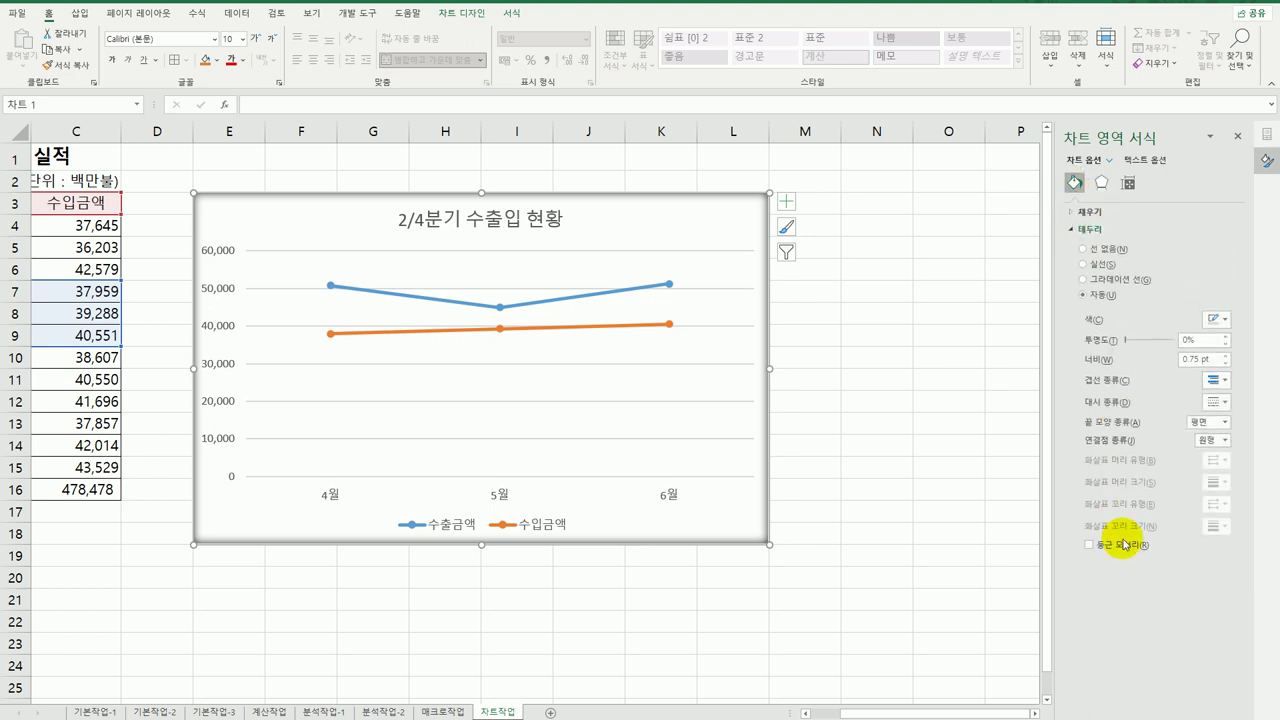
pyautogui.click(1124, 544)
pyautogui.click(878, 580)
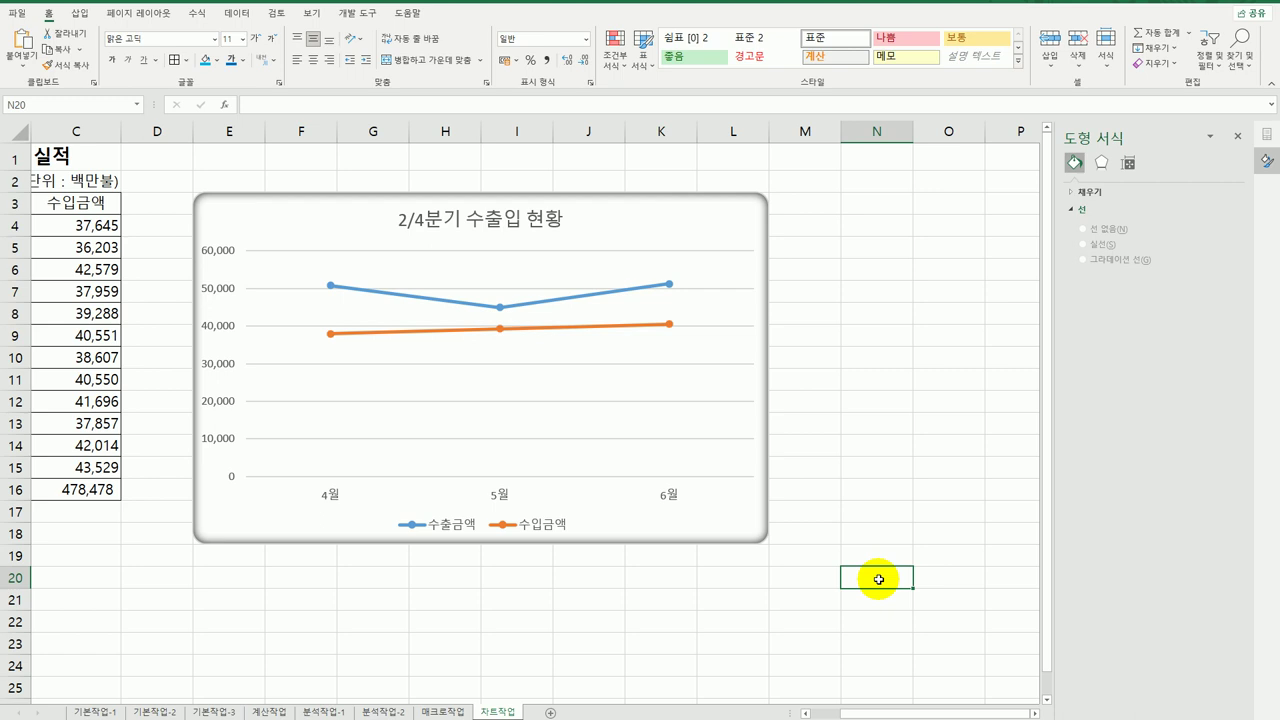
# Step: Add a data label below (아래쪽) only the 4월 point of the 수입금액 series and deselect the chart
pyautogui.click(331, 335)
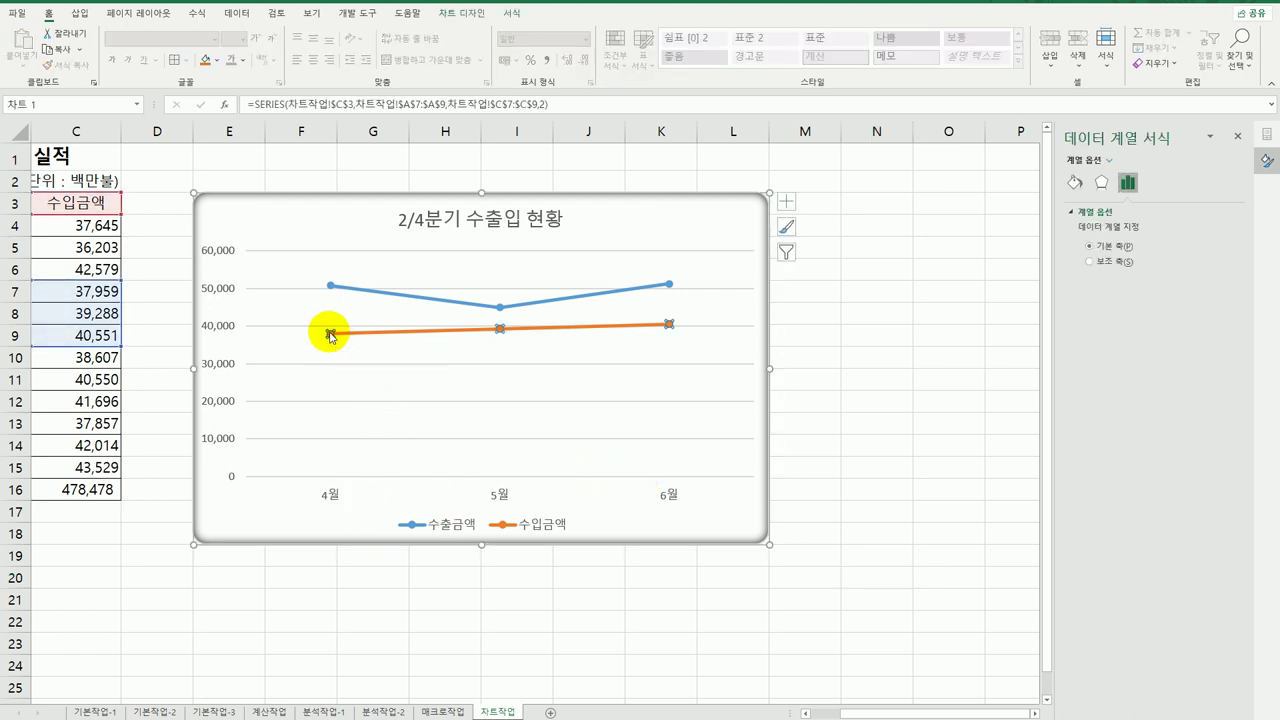
pyautogui.click(331, 335)
pyautogui.click(786, 201)
pyautogui.click(900, 258)
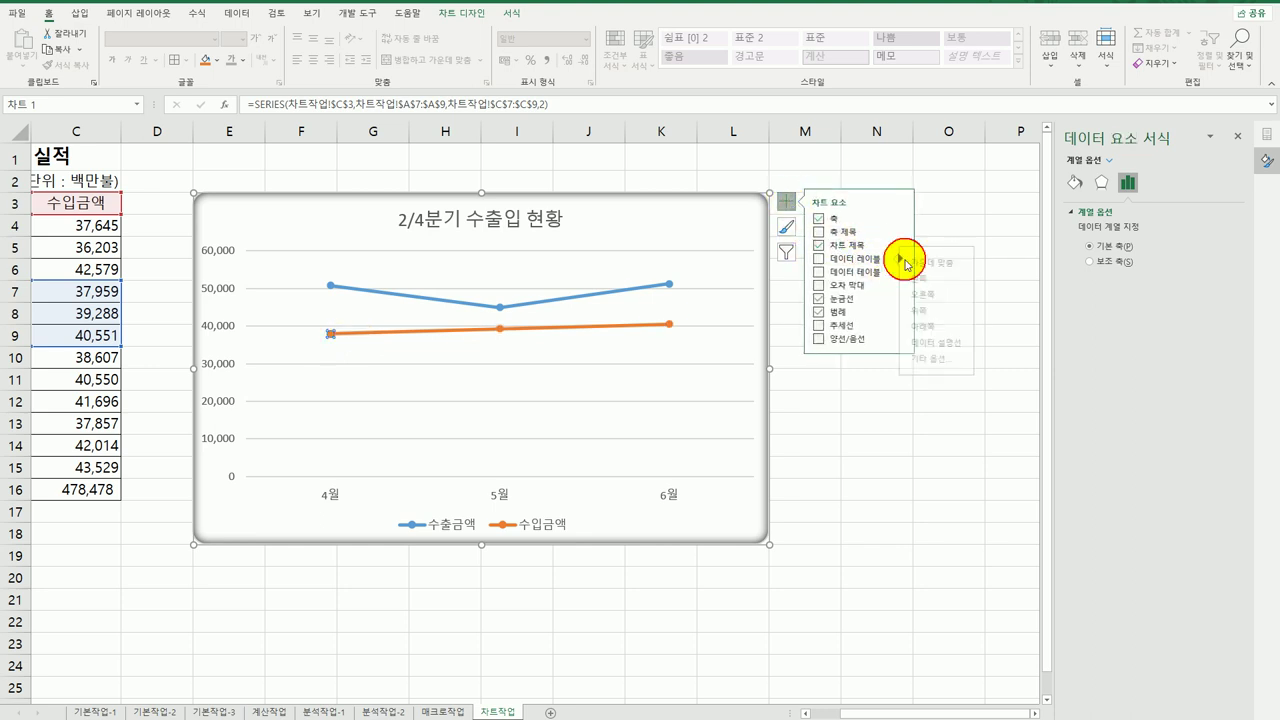
pyautogui.click(953, 329)
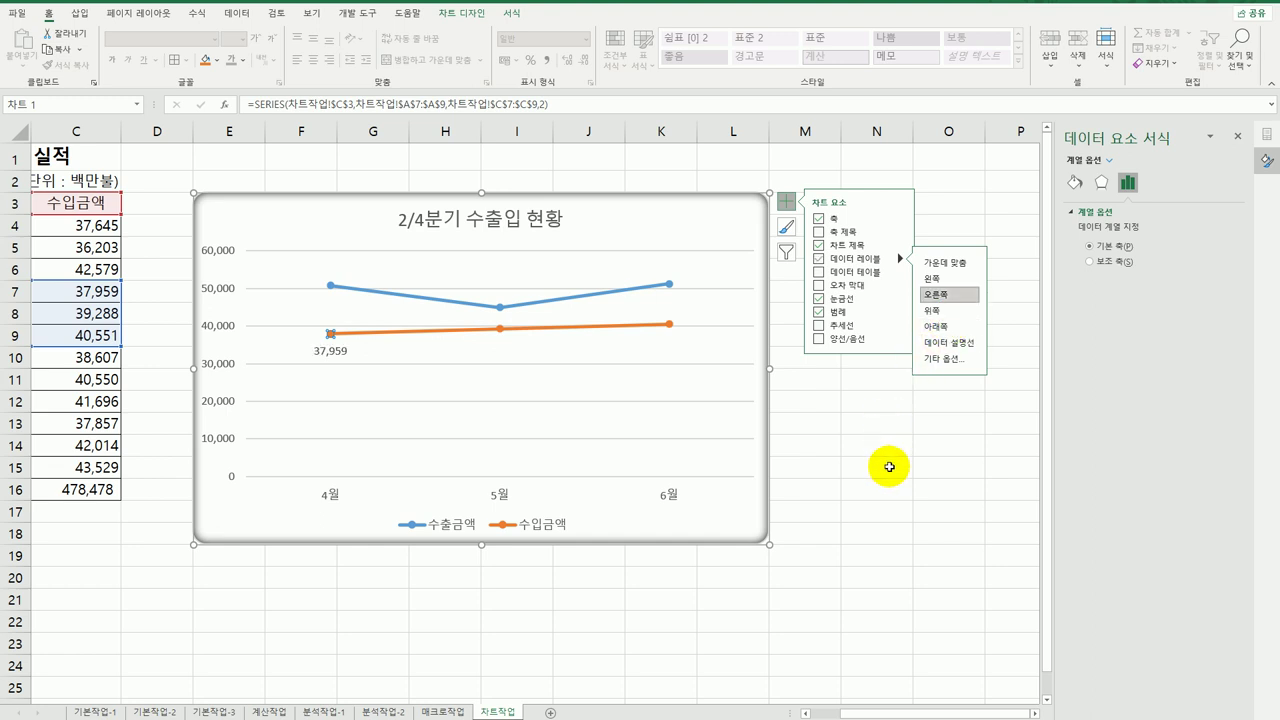
pyautogui.click(894, 466)
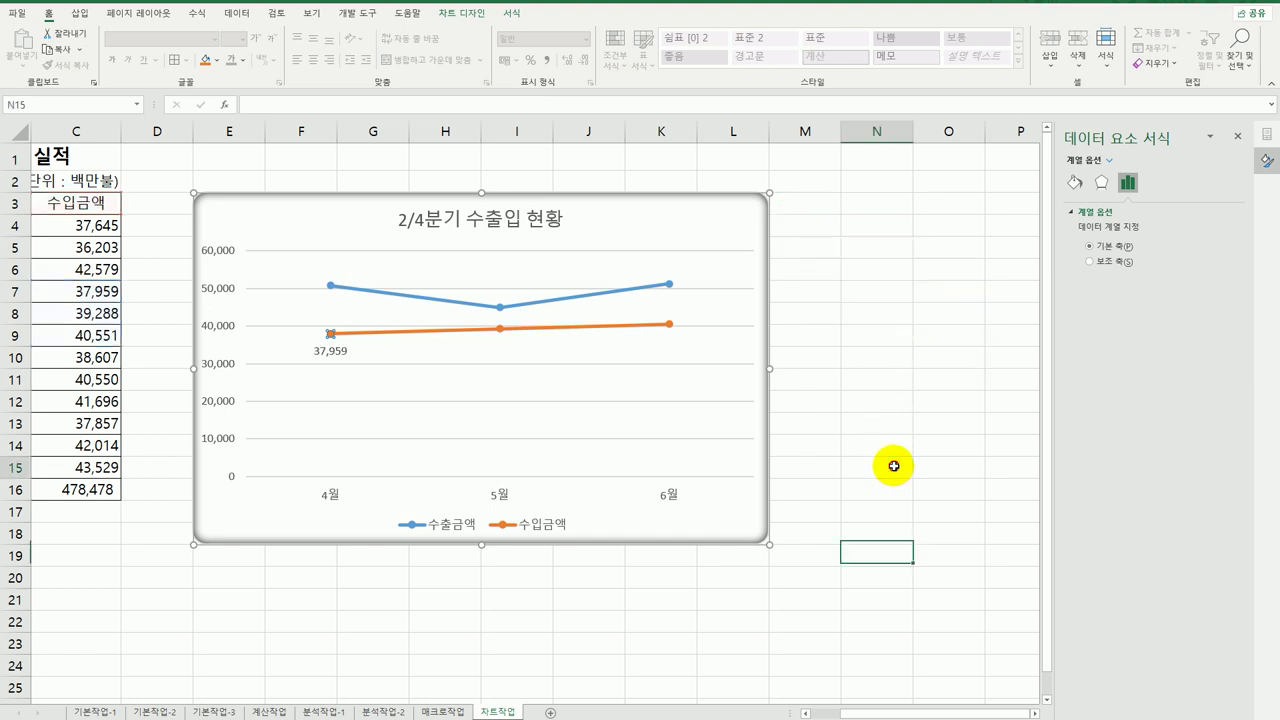
pyautogui.click(892, 462)
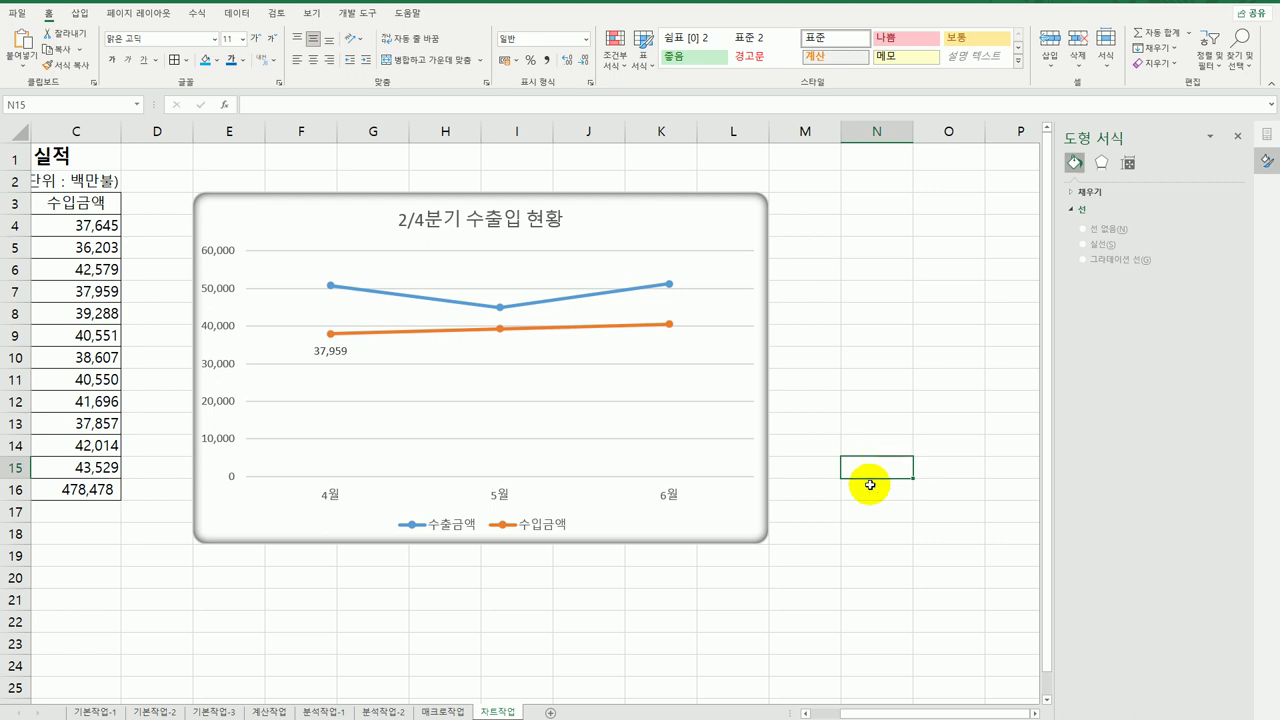
pyautogui.click(838, 588)
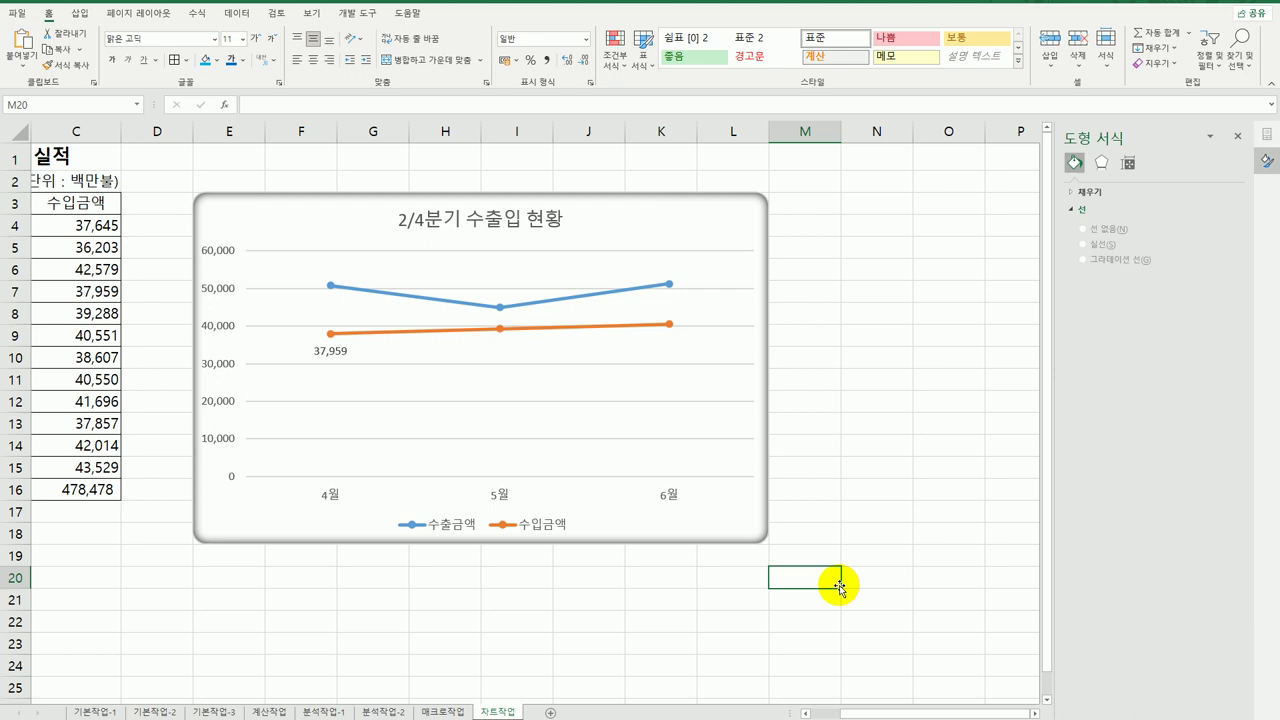